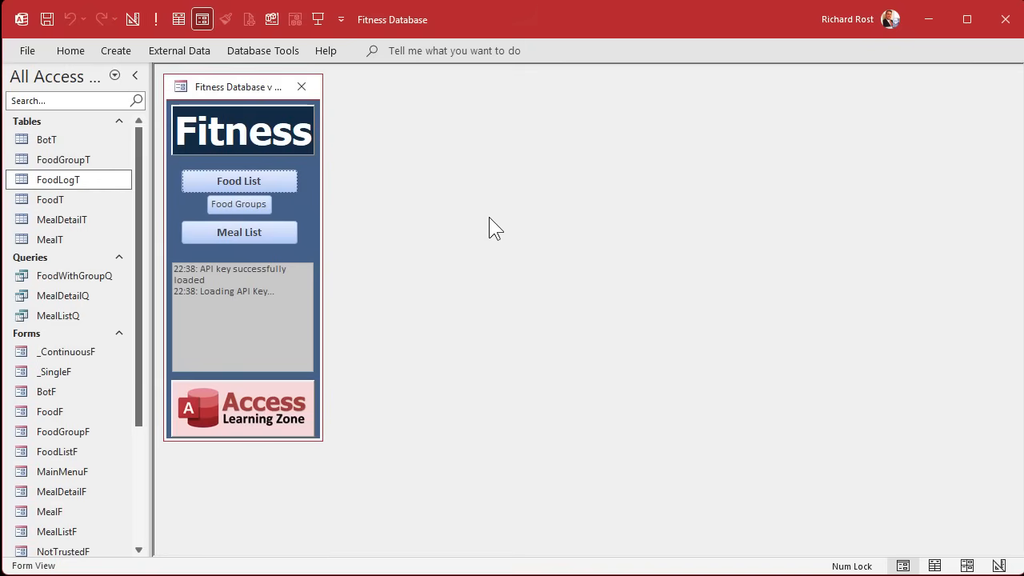
Start a new blank query in design view.
left_click(116, 51)
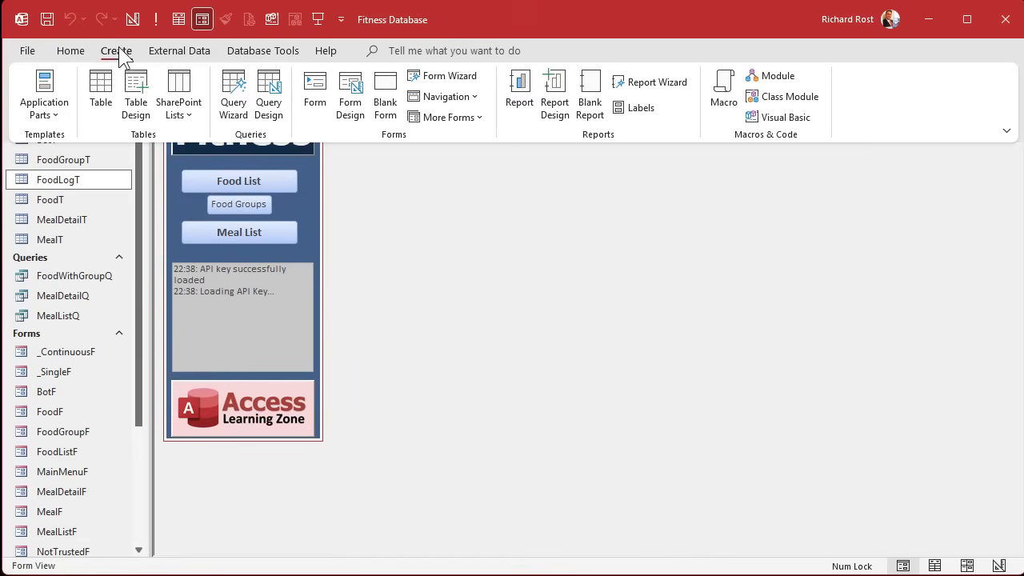
left_click(269, 102)
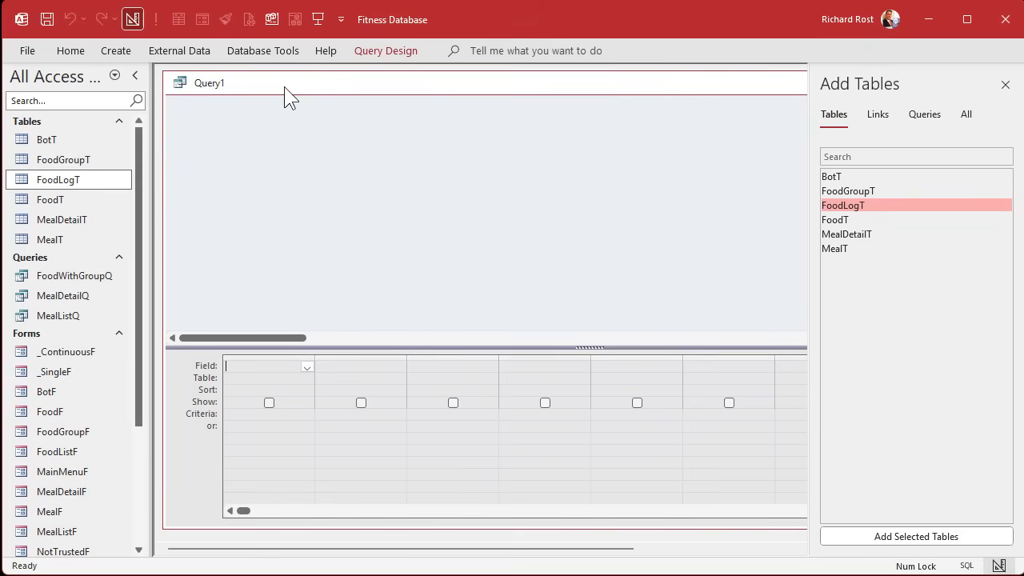
Review the calorie and protein columns of the Food List form, close it, and bring the query design window back into place.
left_click_drag(285, 88, 314, 305)
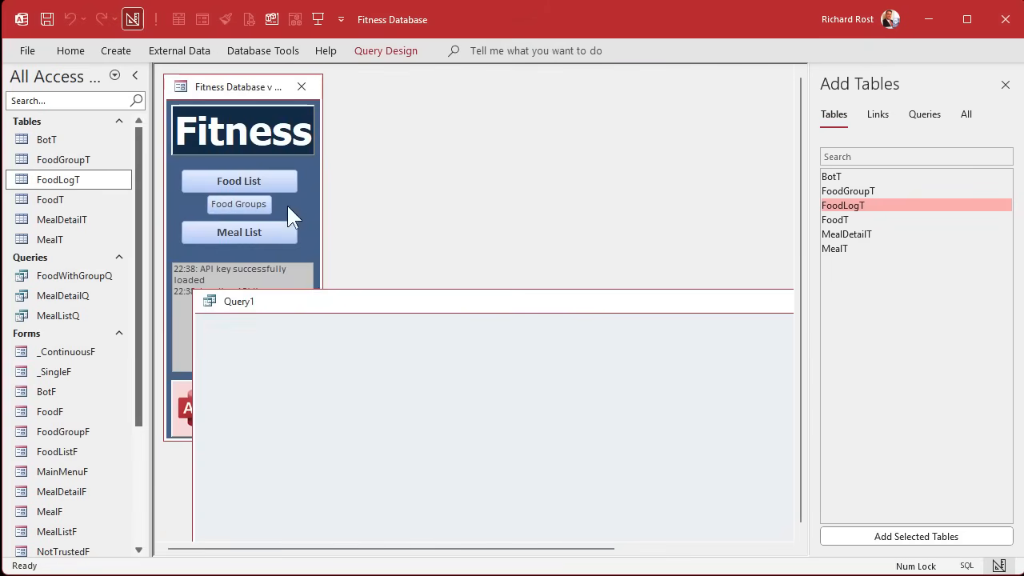
left_click(262, 182)
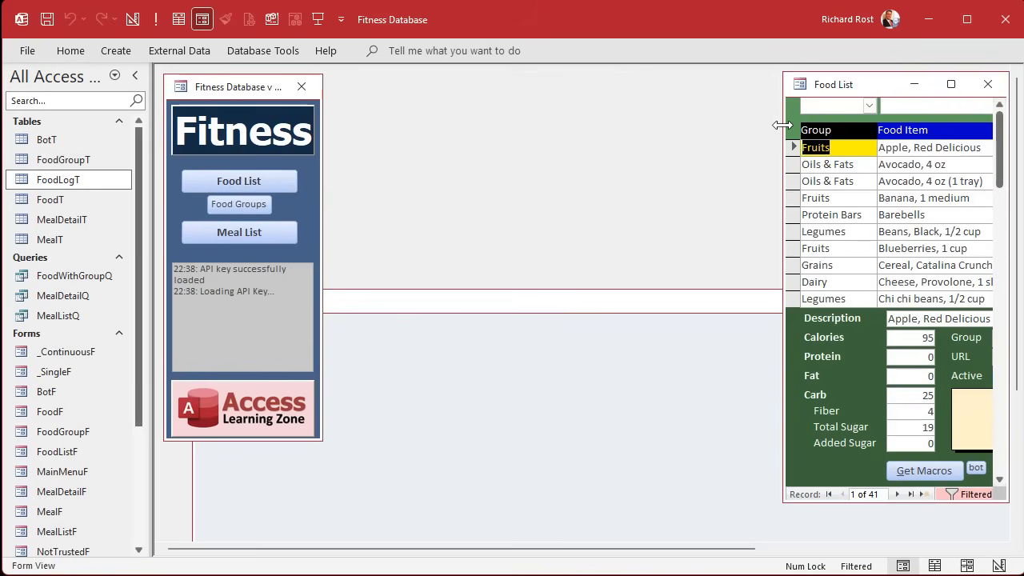
left_click_drag(784, 129, 592, 129)
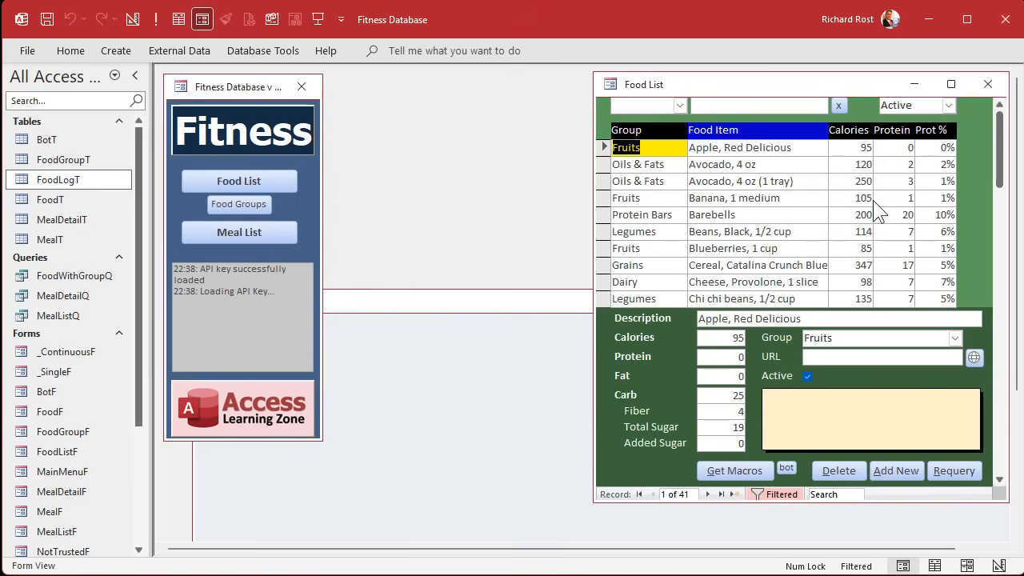
left_click(987, 85)
left_click_drag(609, 307, 581, 87)
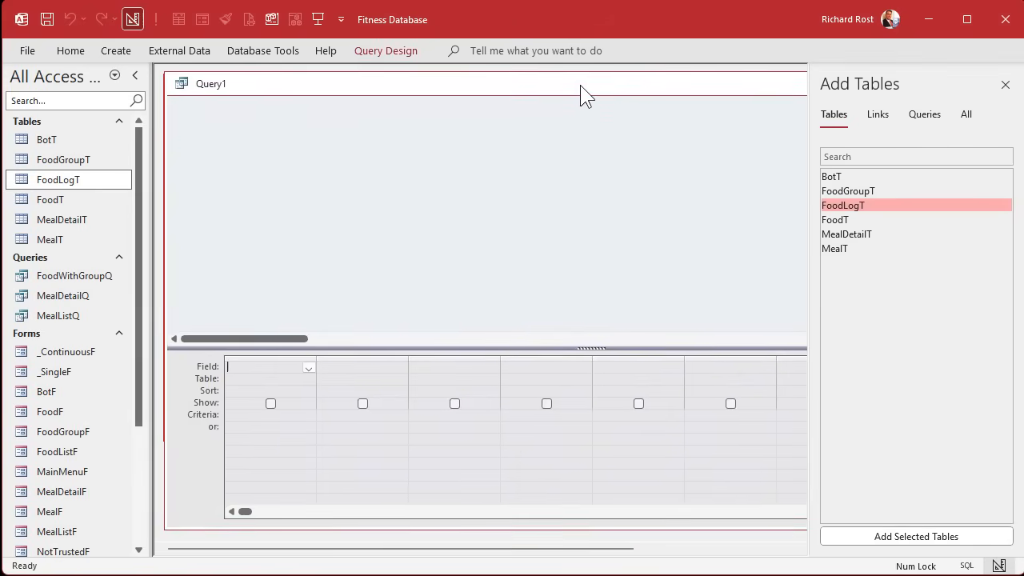
Add the FoodLogT table to the query, enlarge its field list, and include all of its fields with the asterisk.
double_click(861, 205)
left_click_drag(295, 119, 271, 122)
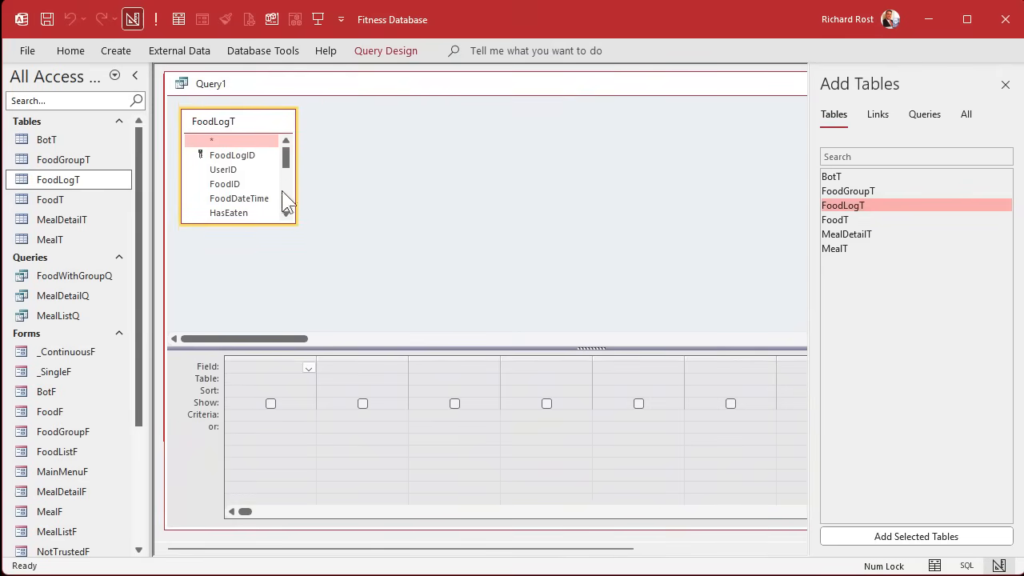
left_click_drag(293, 224, 368, 313)
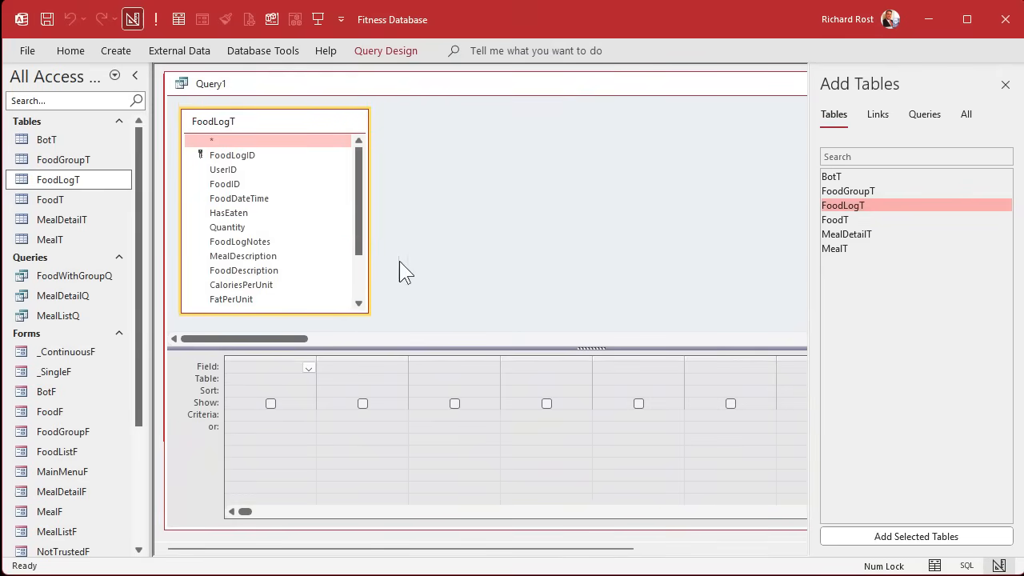
double_click(233, 140)
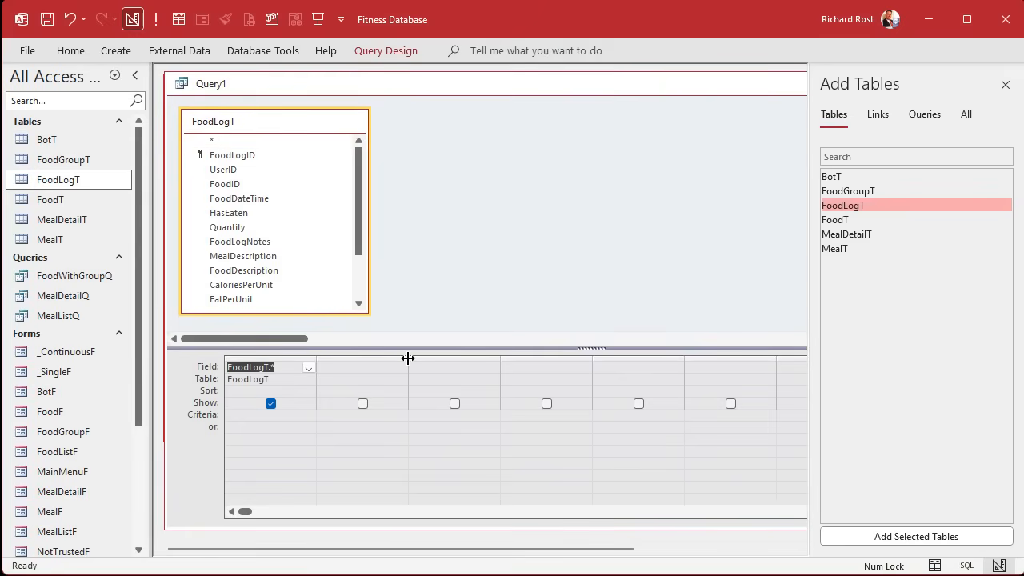
Add the calculated field TotalCalories: Quantity*CaloriesPerUnit in a widened second column of the query.
left_click_drag(407, 359, 478, 356)
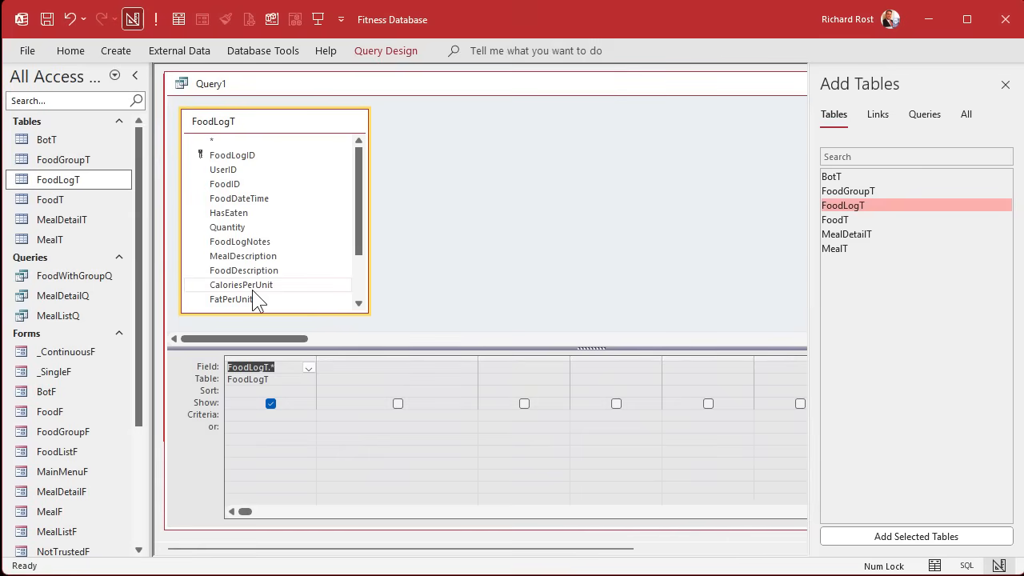
left_click(375, 367)
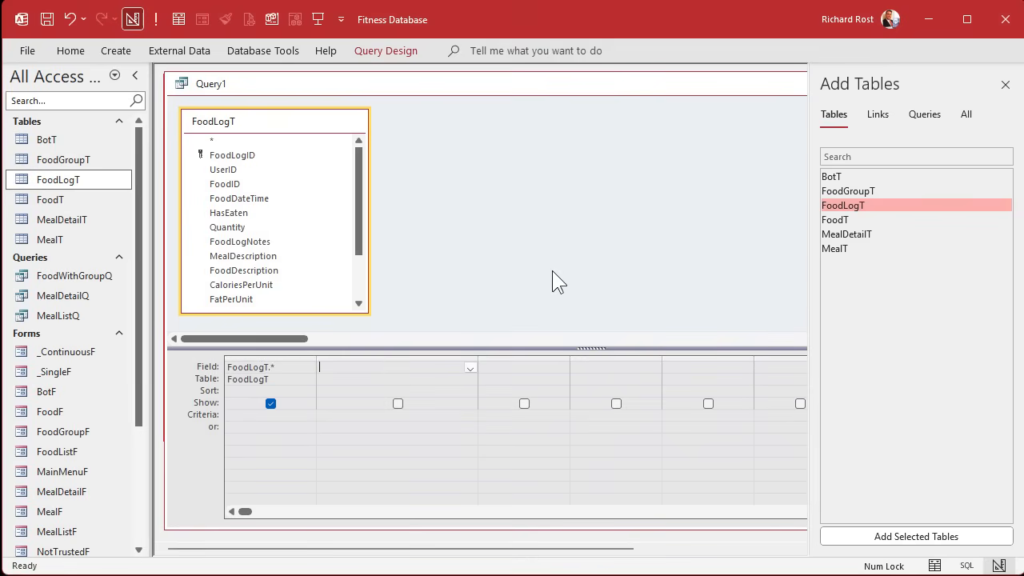
type("Total")
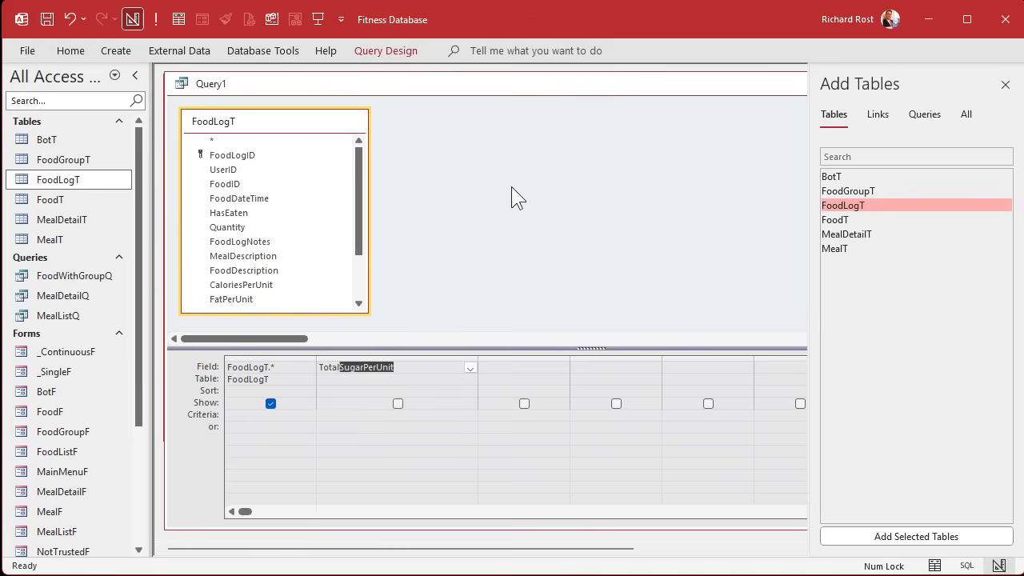
type("Calories: ")
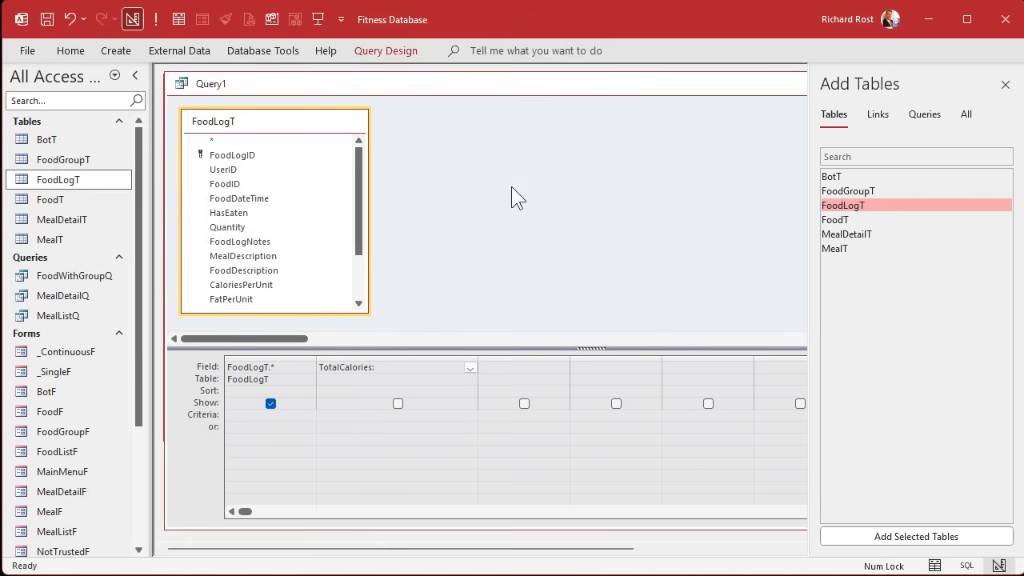
type("Quantity*CaloriesPerUnit")
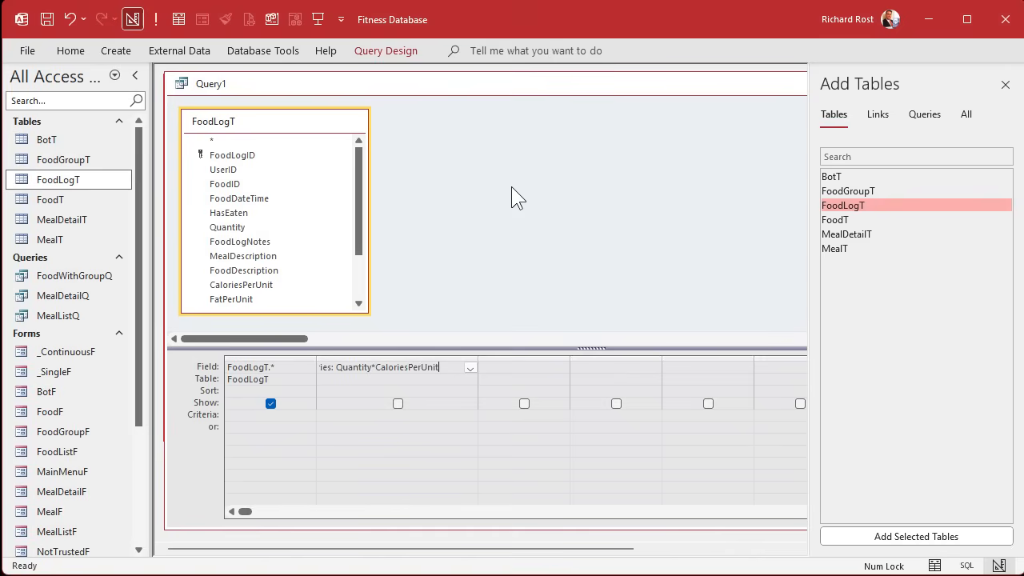
key("Tab")
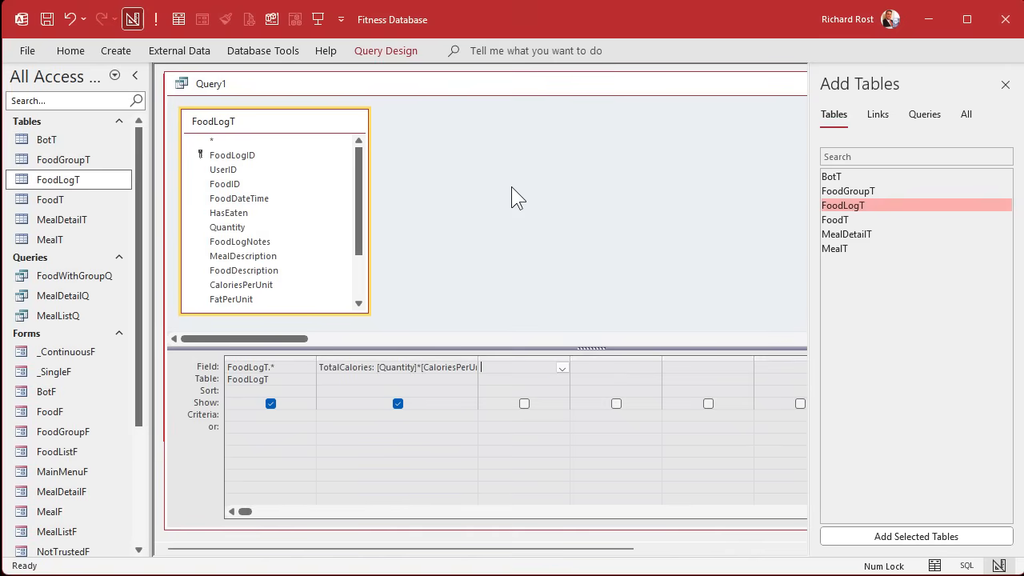
Add the calculated field TotalProtein: Quantity*ProteinPerUnit in the third column of the query.
type("To")
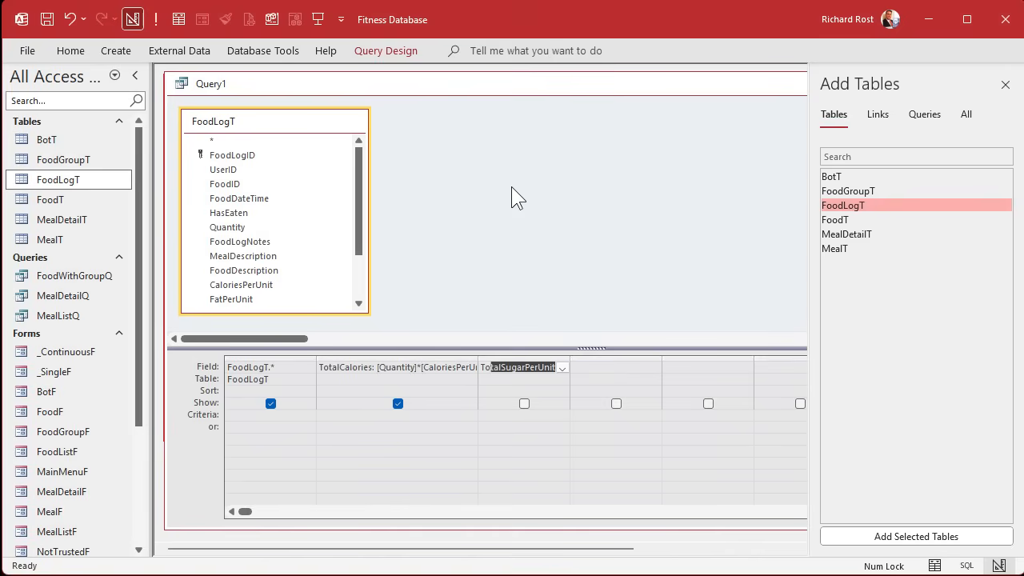
type("talProtein")
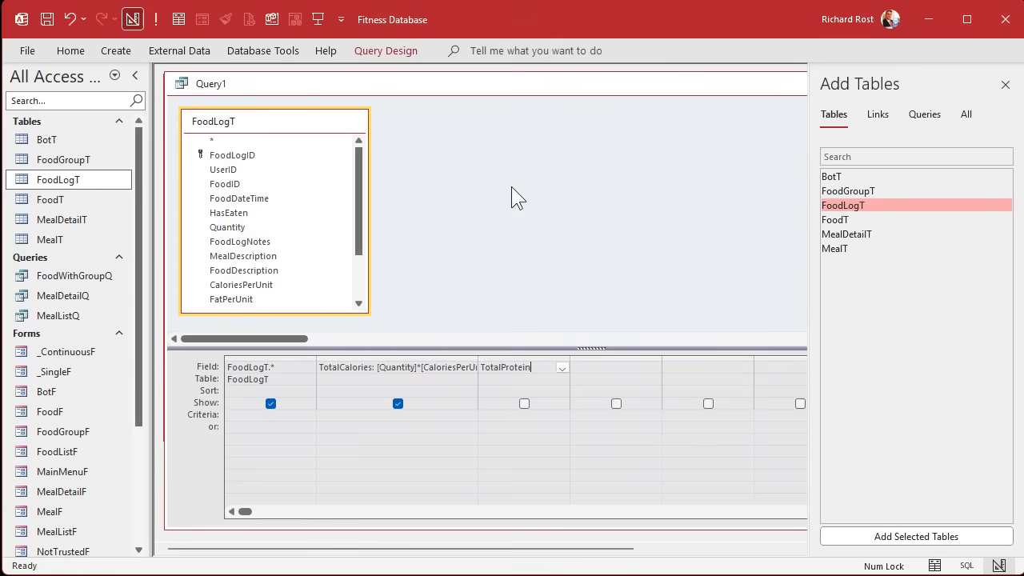
type(": Quant")
type("ity")
type("*Protein")
type("PerUnit")
key("Tab")
Save the query as FoodLogQ.
key("ctrl+s")
type("FoodLogQ")
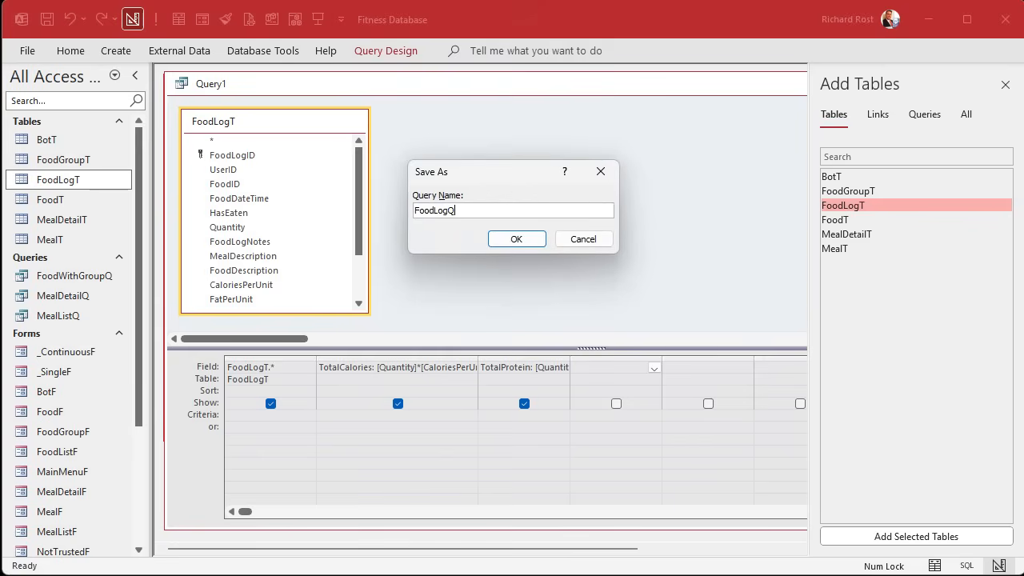
key("Return")
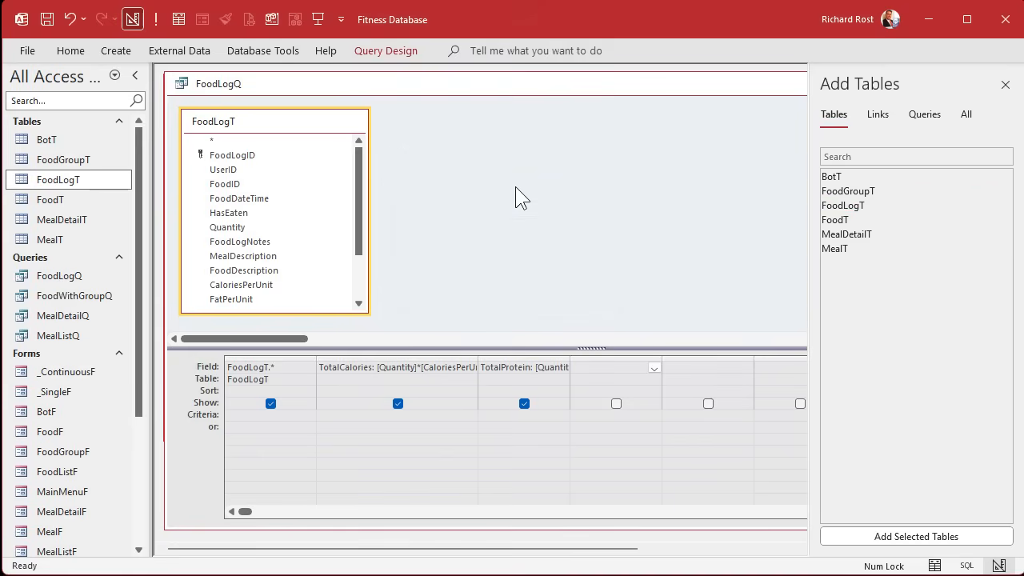
Run the query and widen the FoodDateTime column to fit the full date and time.
left_click(156, 22)
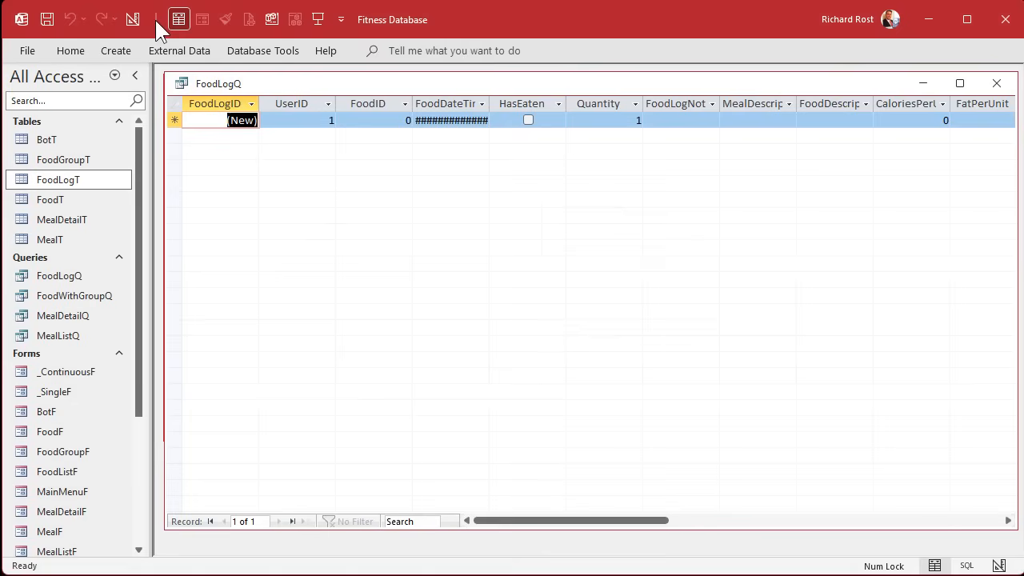
double_click(489, 102)
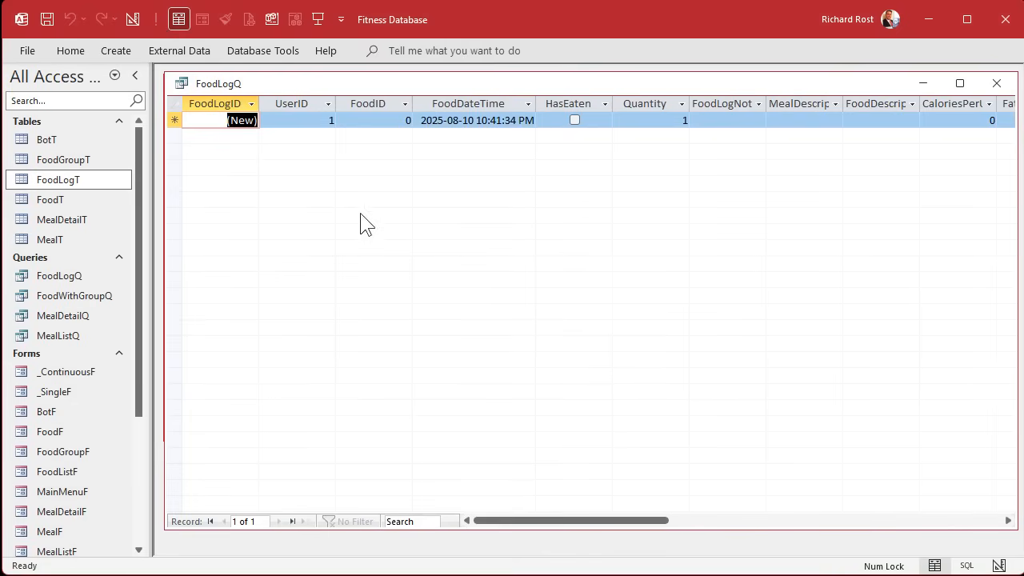
left_click_drag(304, 117, 346, 118)
left_click(313, 121)
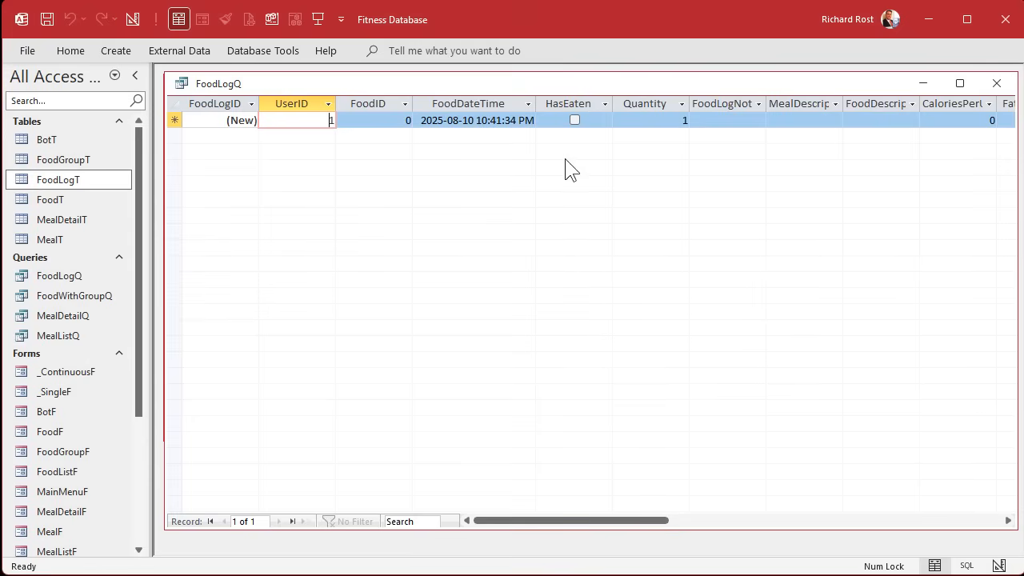
left_click_drag(567, 84, 561, 82)
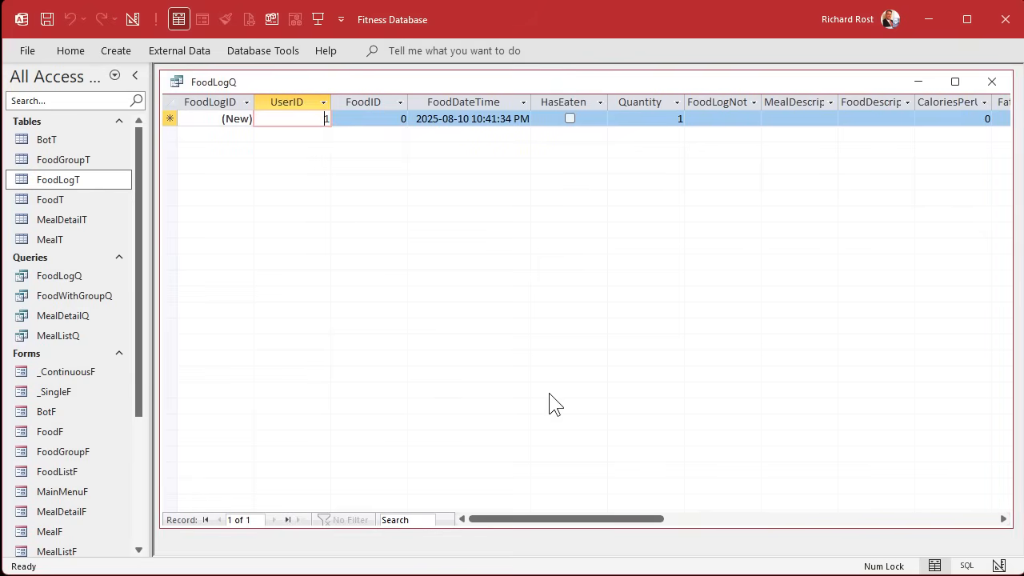
Start a new food log record with a Quantity of 2, keeping the default values in the preceding fields.
key("Tab")
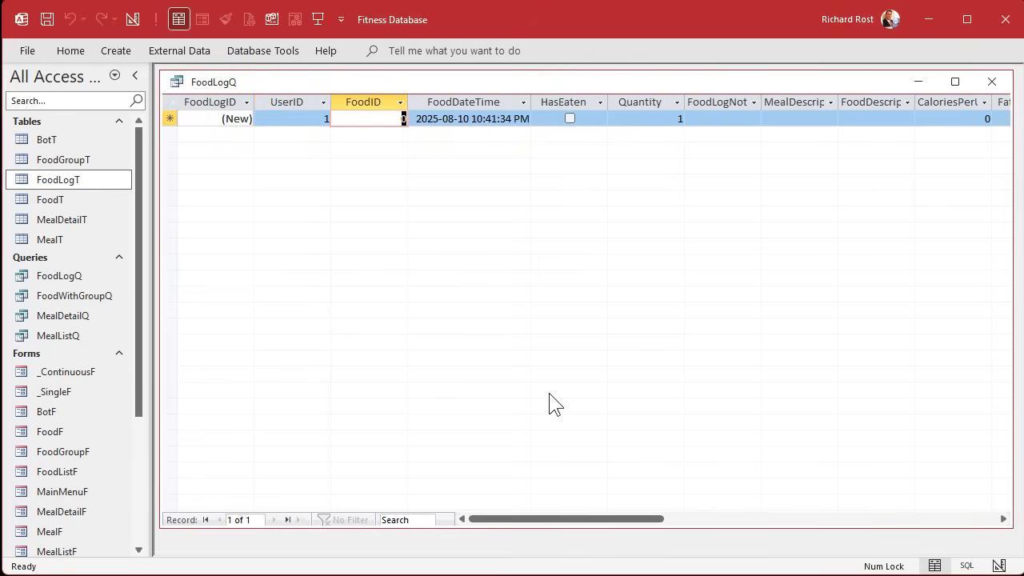
key("Tab")
key("Tab")
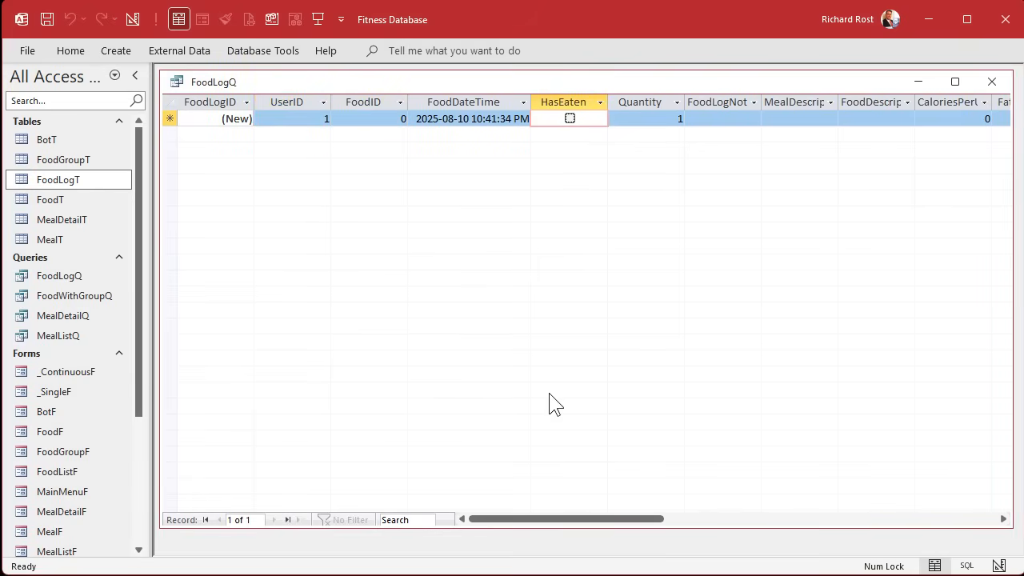
key("Tab")
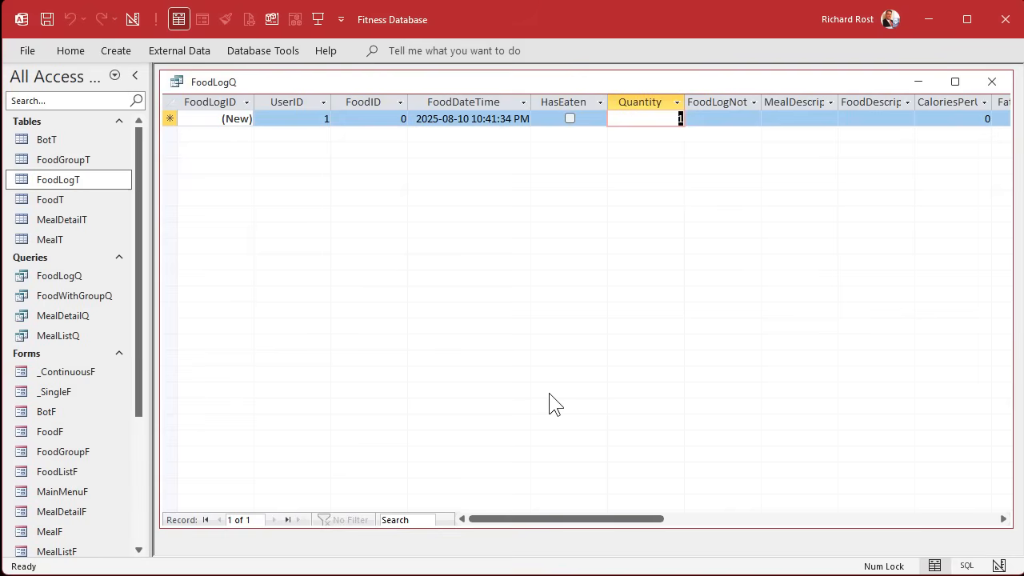
type("2")
key("Tab")
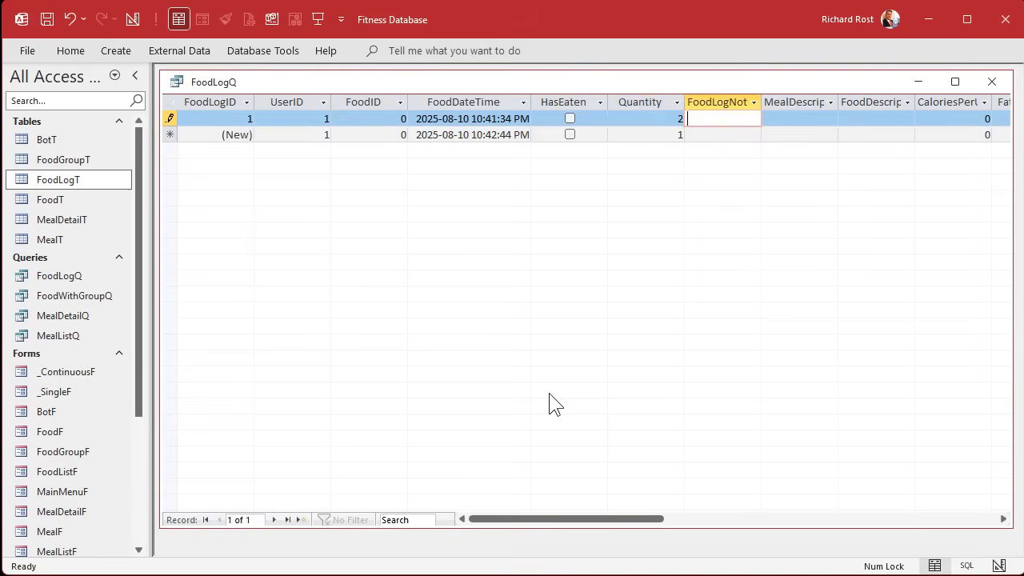
Set the new record's food description to Lobster Roll and its calories per unit to 500.
key("Tab")
key("Tab")
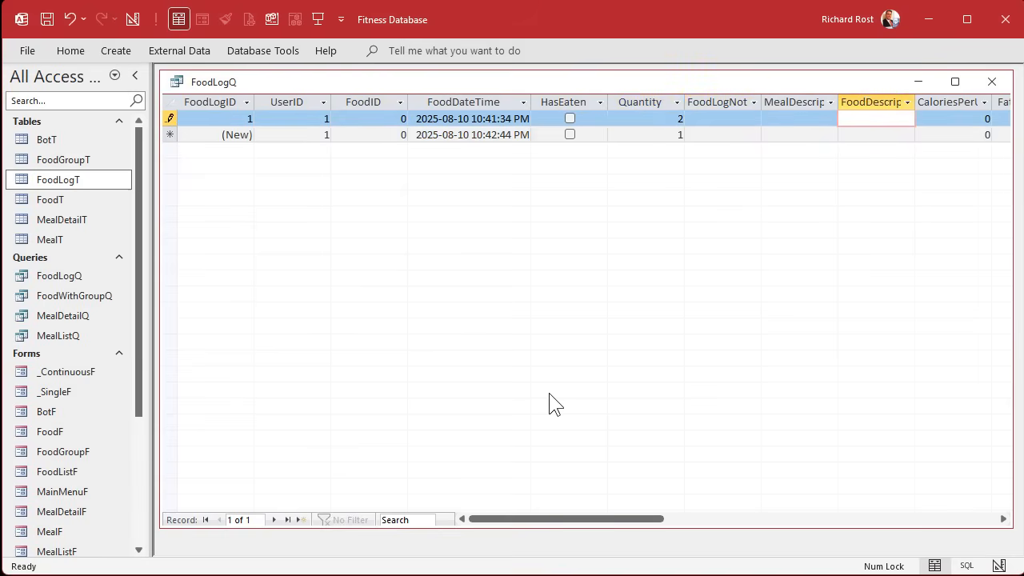
type("Lobster Roll")
key("Tab")
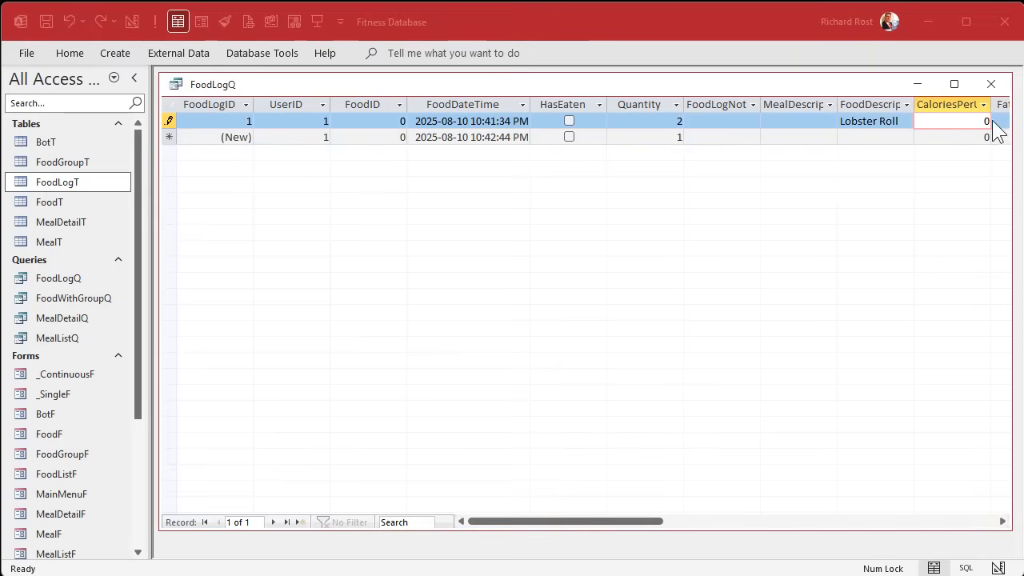
double_click(982, 121)
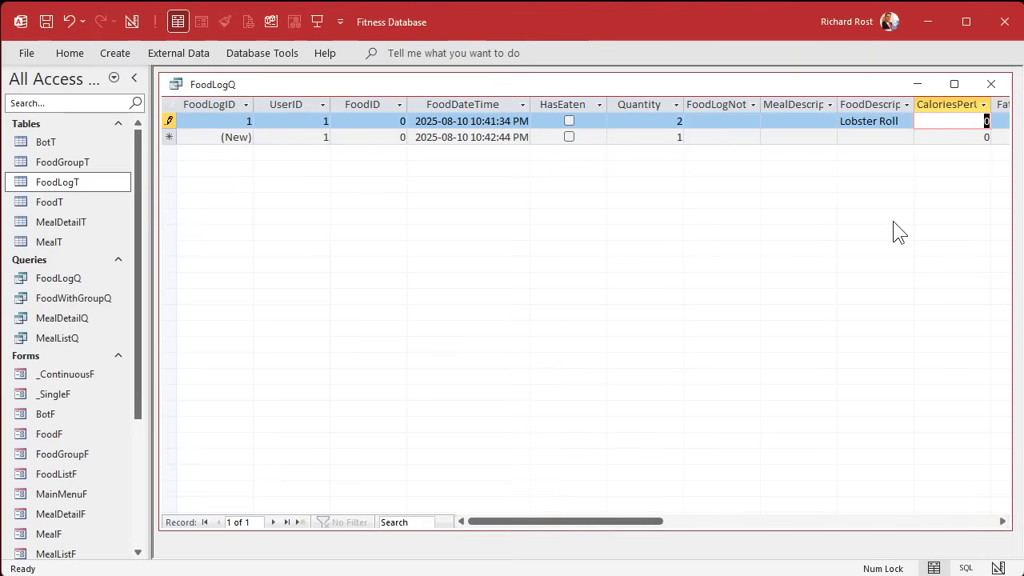
type("500")
key("Tab")
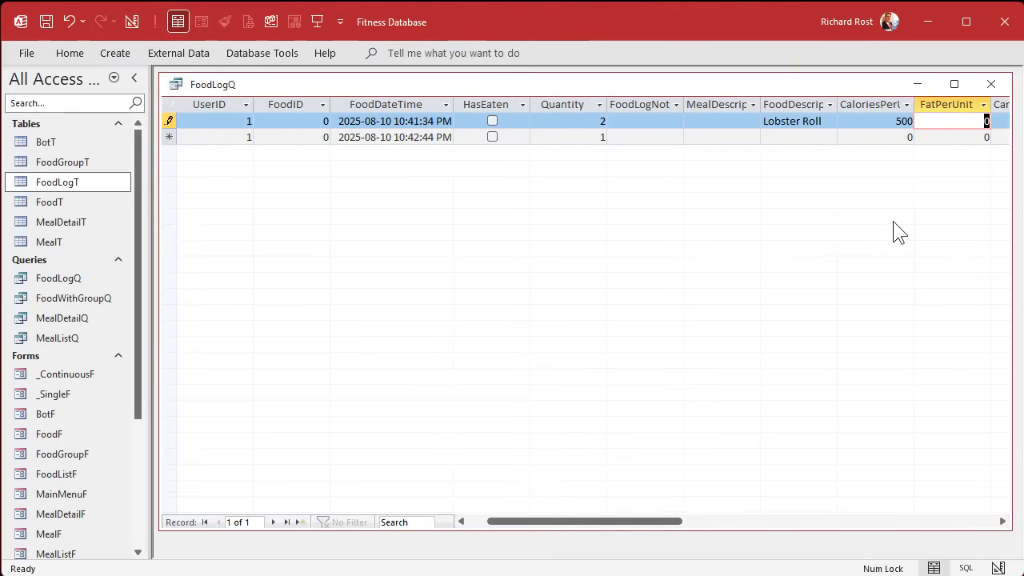
Set the Lobster Roll record's protein per unit to 40, leaving the fat, carb, fiber and sugar fields at their defaults.
key("Tab")
key("Tab")
key("Tab")
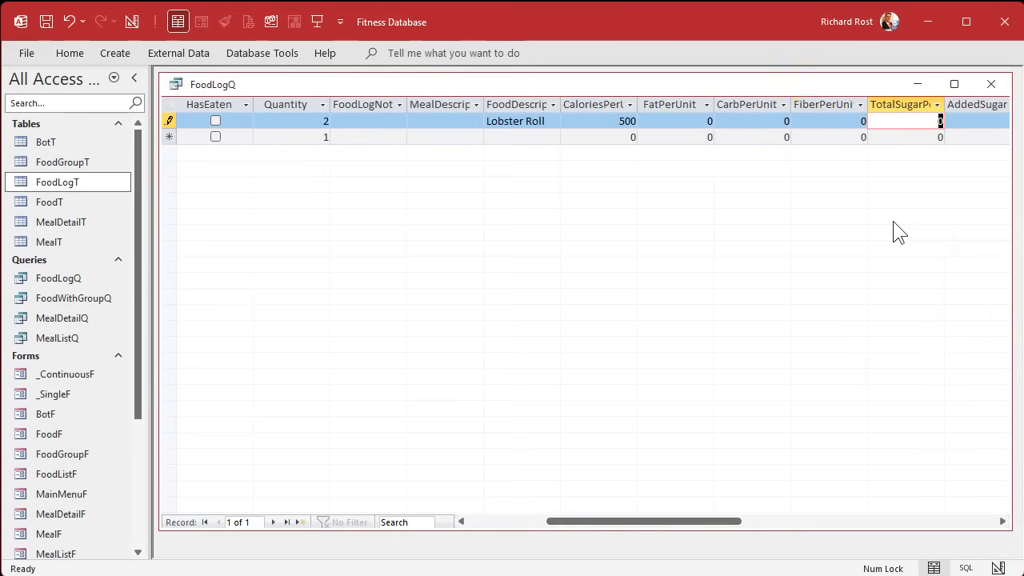
key("Tab")
key("Tab")
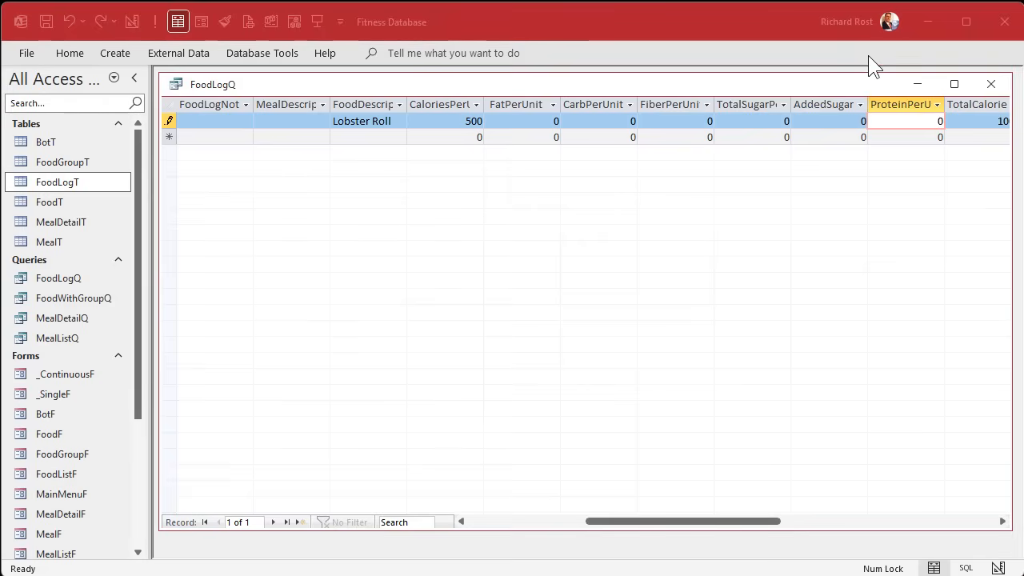
type("40")
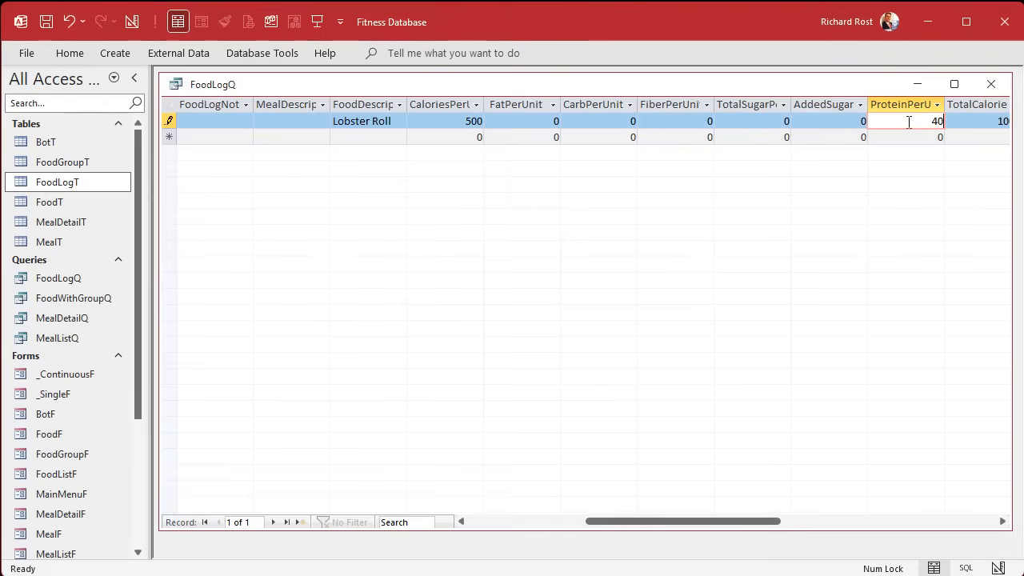
key("Tab")
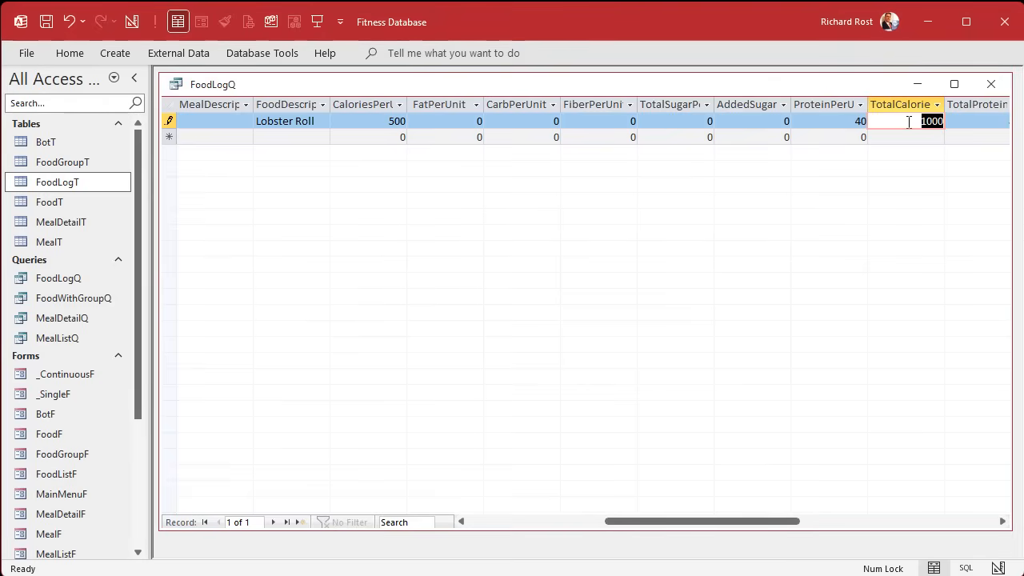
Check the Lobster Roll record's total calories and protein, finish the record, and close FoodLogQ with its layout changes saved.
key("Tab")
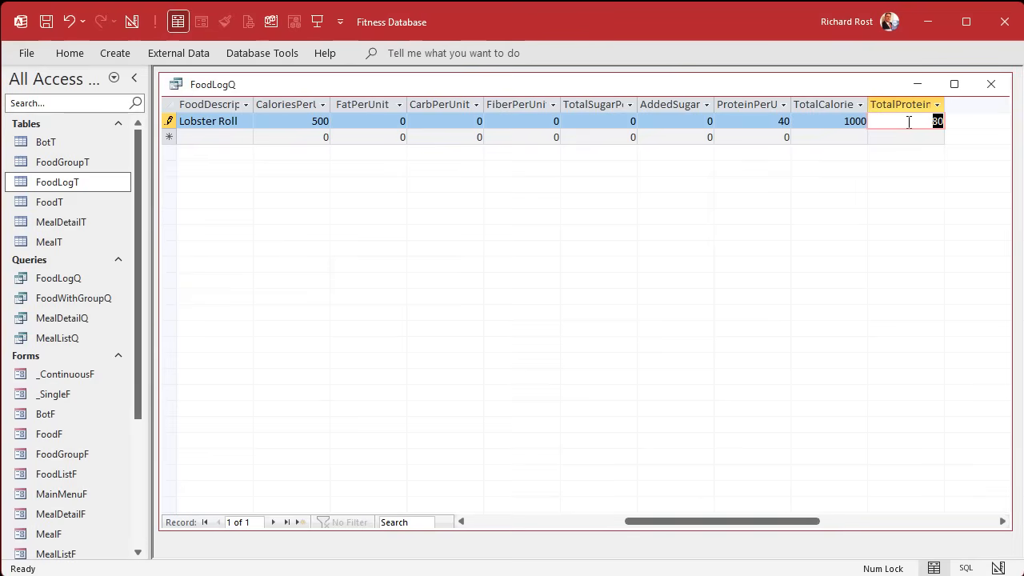
key("Tab")
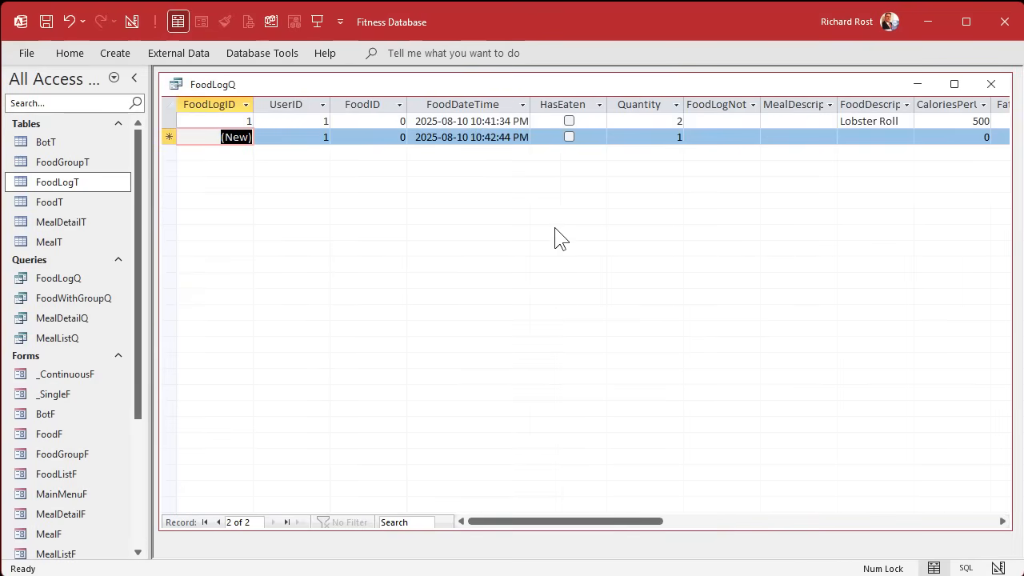
left_click(991, 84)
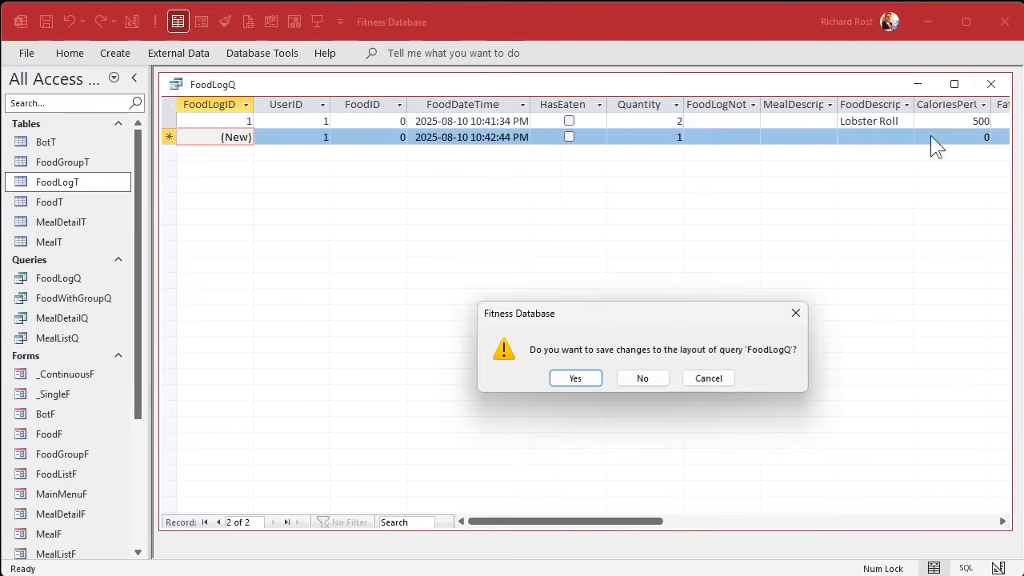
left_click(590, 381)
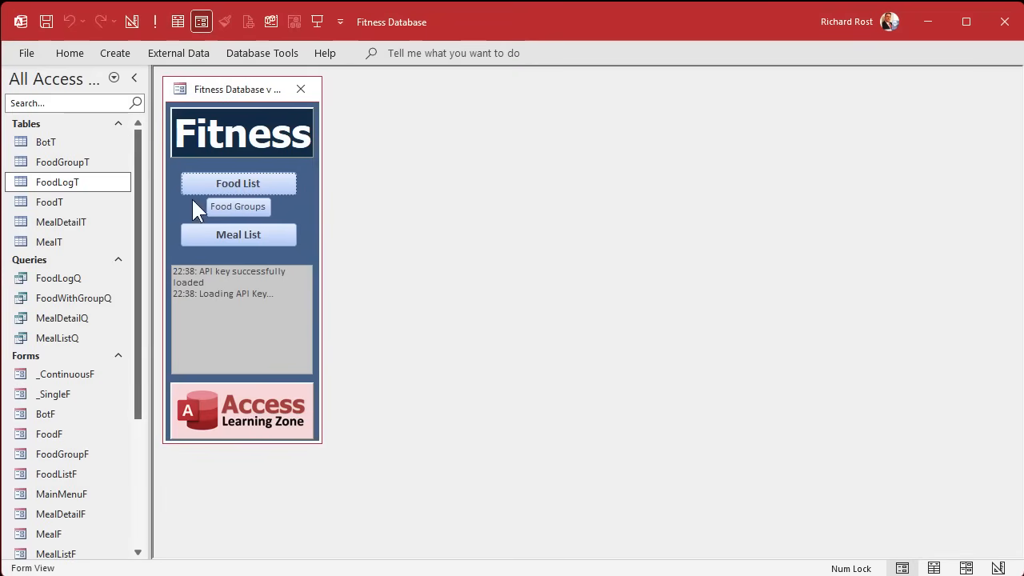
Open the Food List form for reference and duplicate the _ContinuousF form as FoodLogF.
left_click(208, 182)
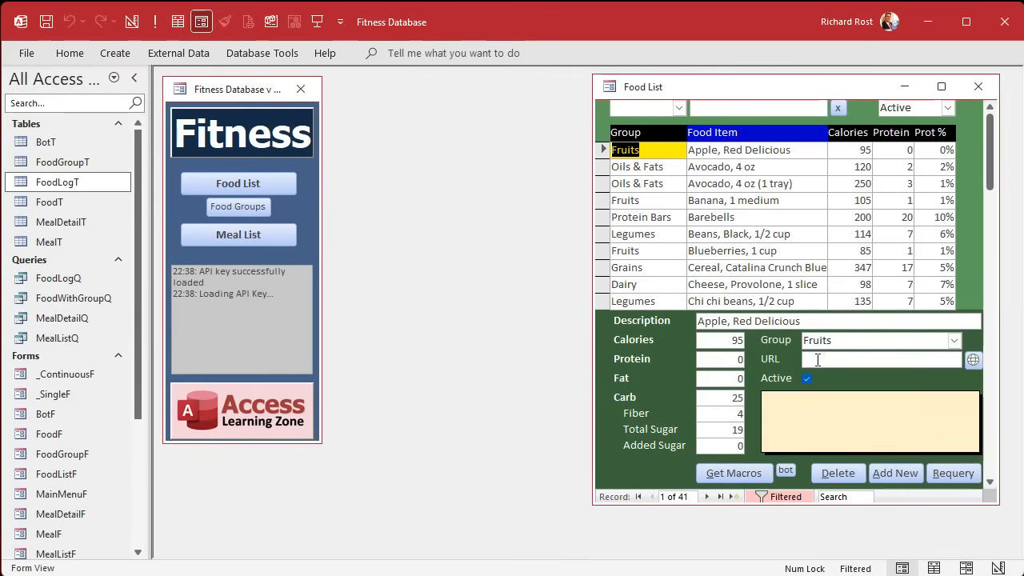
left_click(67, 378)
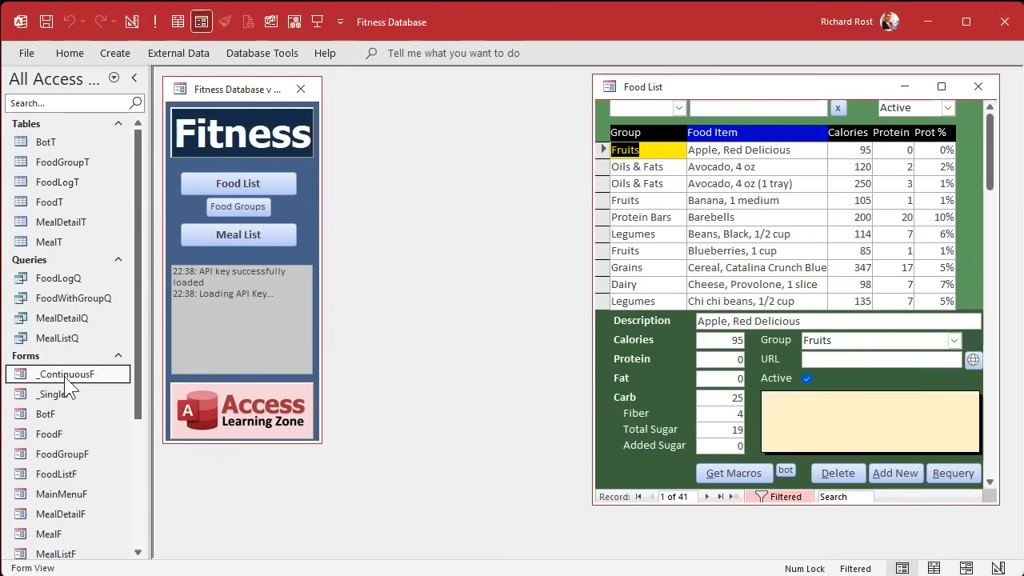
key("ctrl+v")
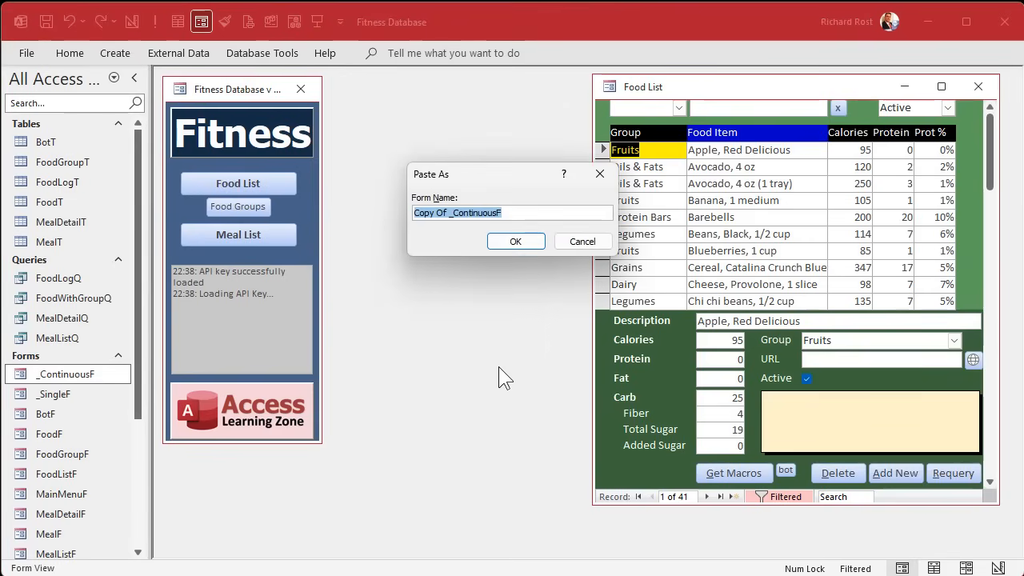
type("FoodLog")
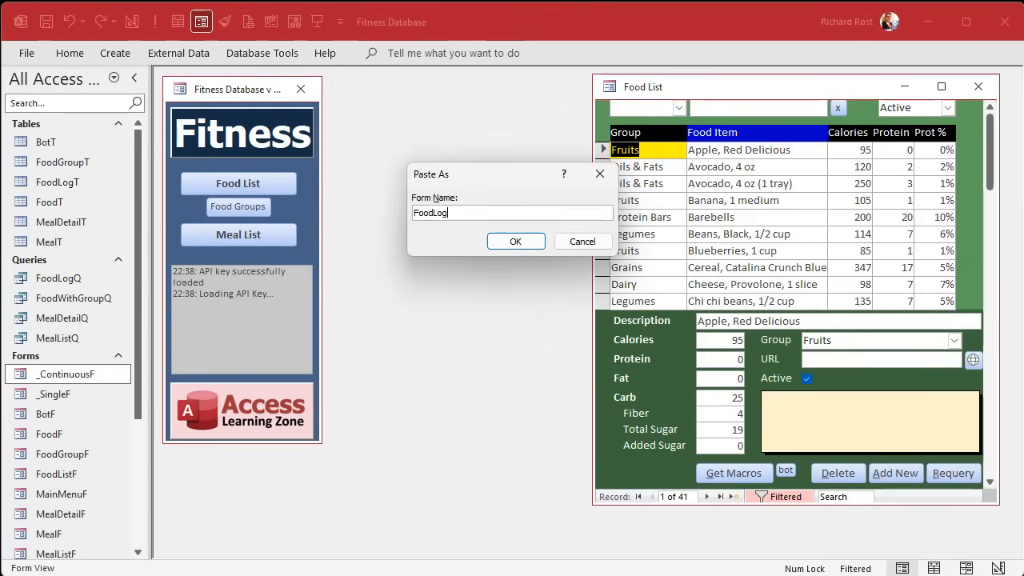
type("F")
key("Return")
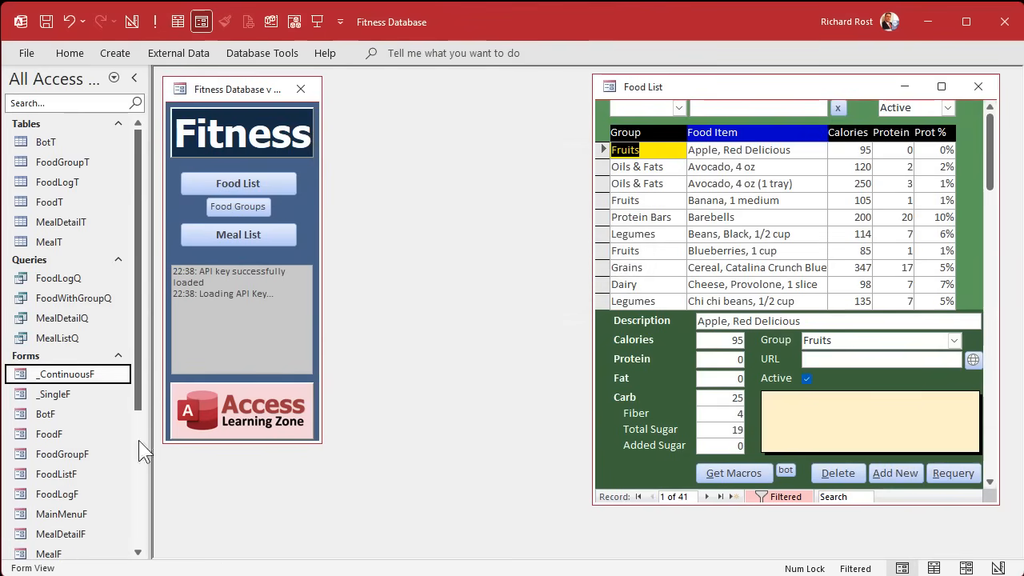
Open the FoodLogF form in Design View.
left_click_drag(142, 268, 146, 457)
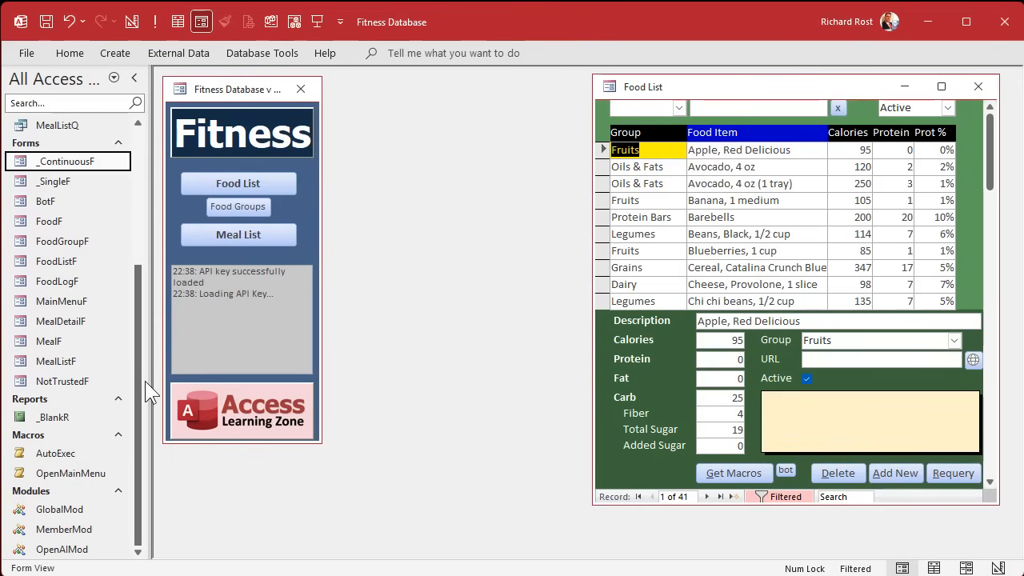
left_click(63, 285)
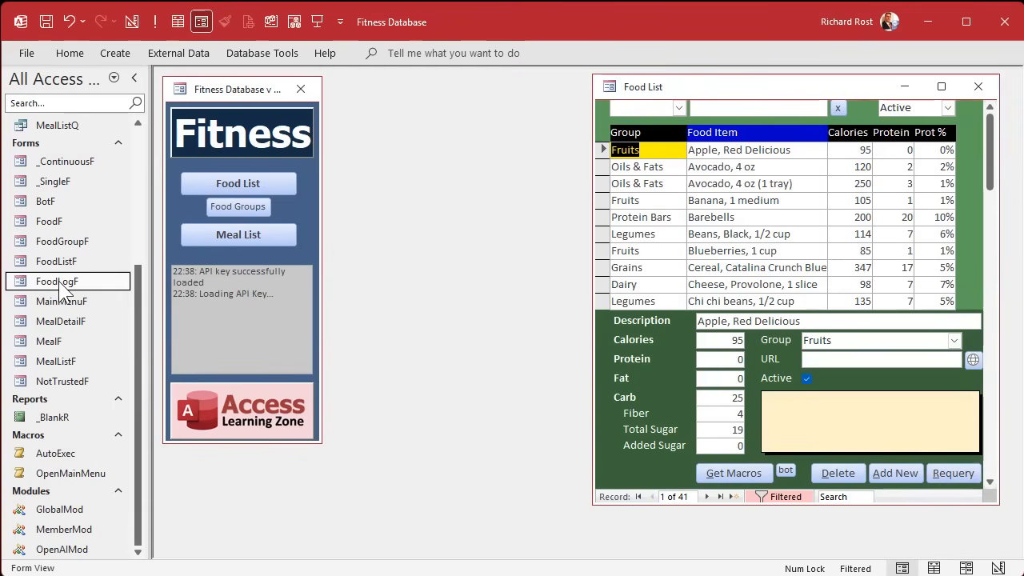
right_click(60, 284)
left_click(144, 337)
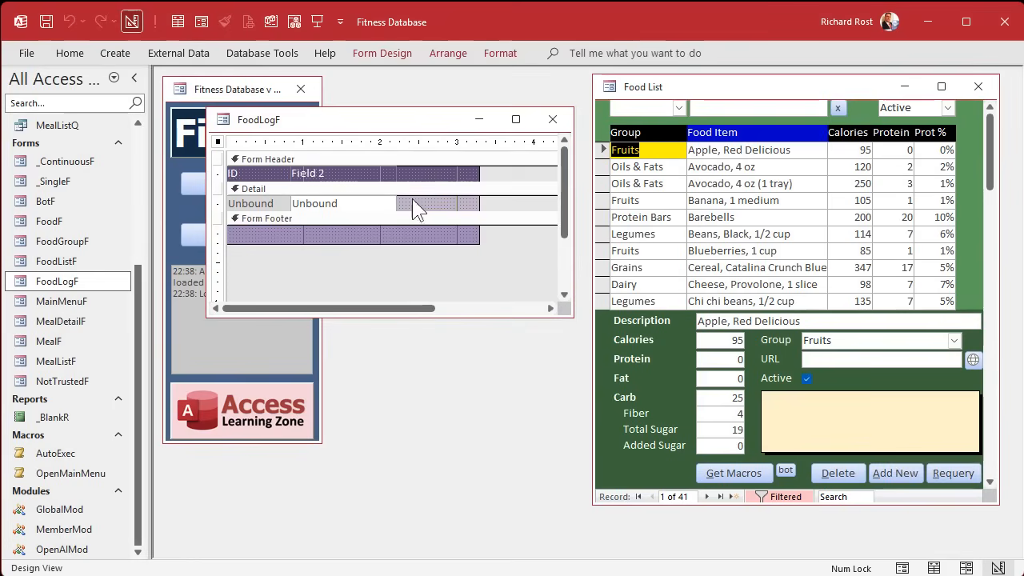
Move the FoodLogF design window beside the Food List form and enlarge it to nearly the same height.
left_click_drag(415, 123, 397, 175)
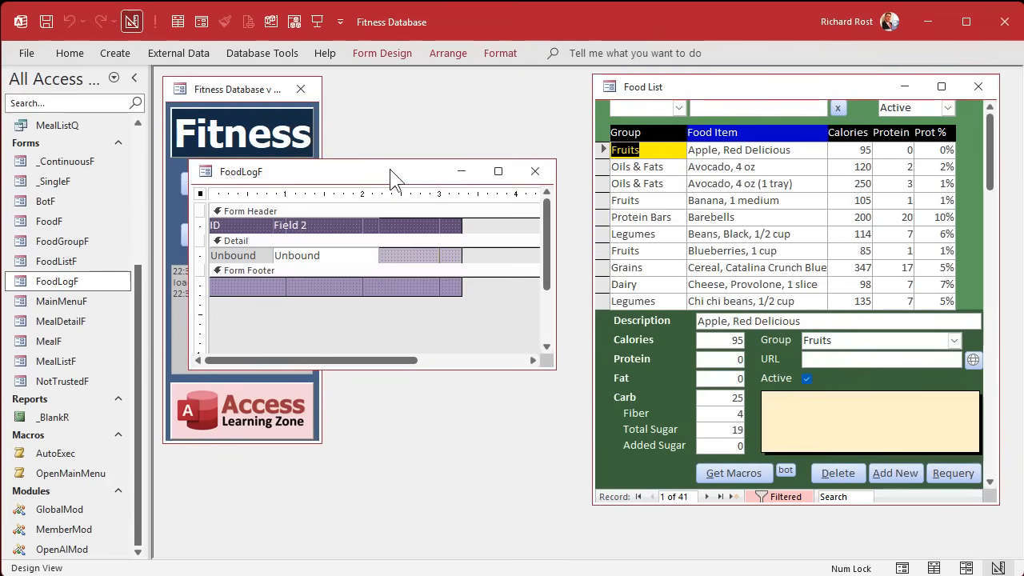
left_click_drag(392, 178, 422, 198)
left_click(239, 238)
left_click(760, 88)
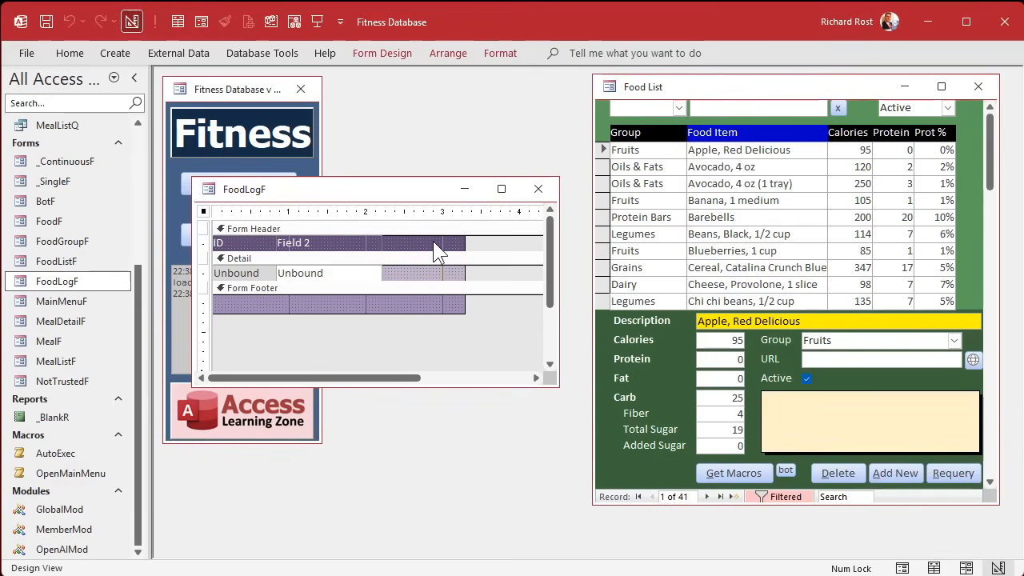
left_click_drag(400, 190, 398, 112)
left_click_drag(547, 301, 570, 485)
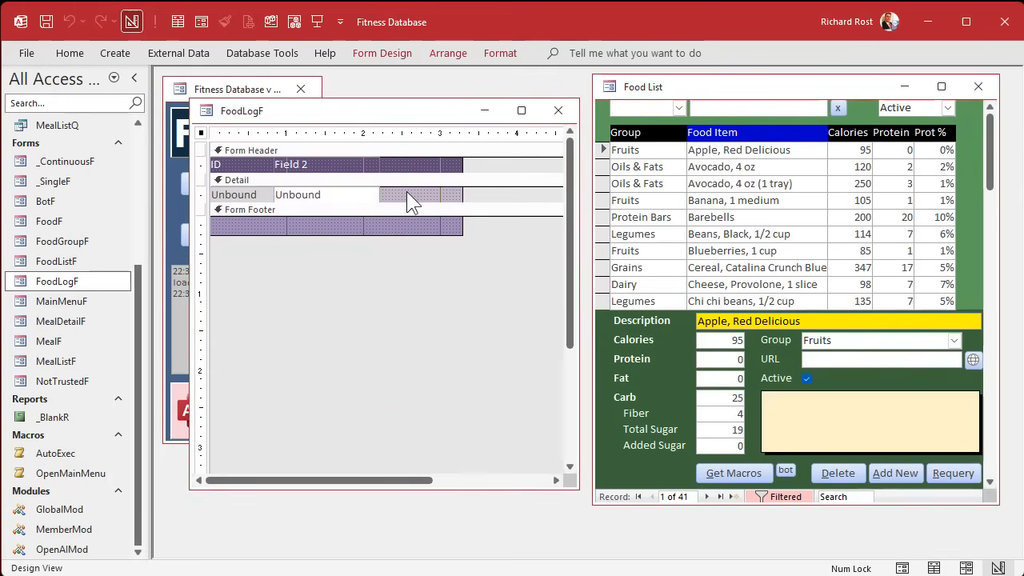
Delete the ID label and its unbound text box, and stretch the Field 2 label from the header's left edge to about 4.4 inches.
left_click(233, 195)
key("Delete")
left_click(243, 166)
key("Delete")
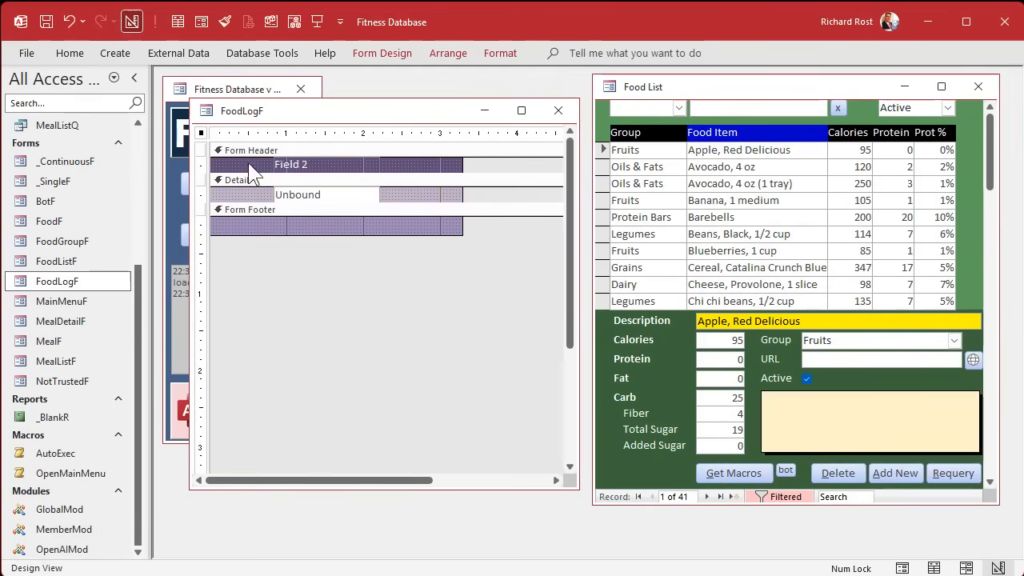
left_click_drag(311, 165, 238, 155)
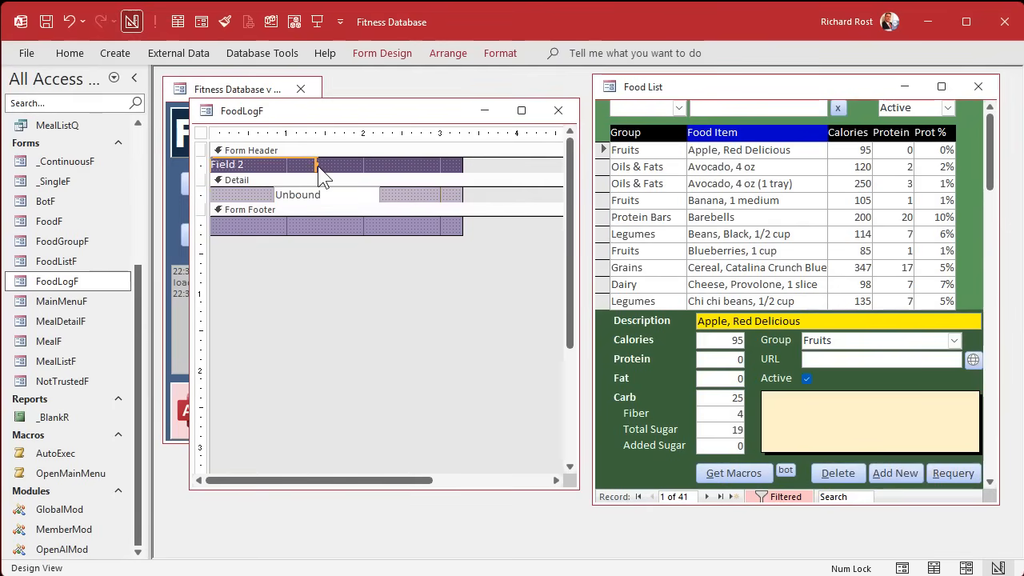
left_click_drag(317, 164, 546, 163)
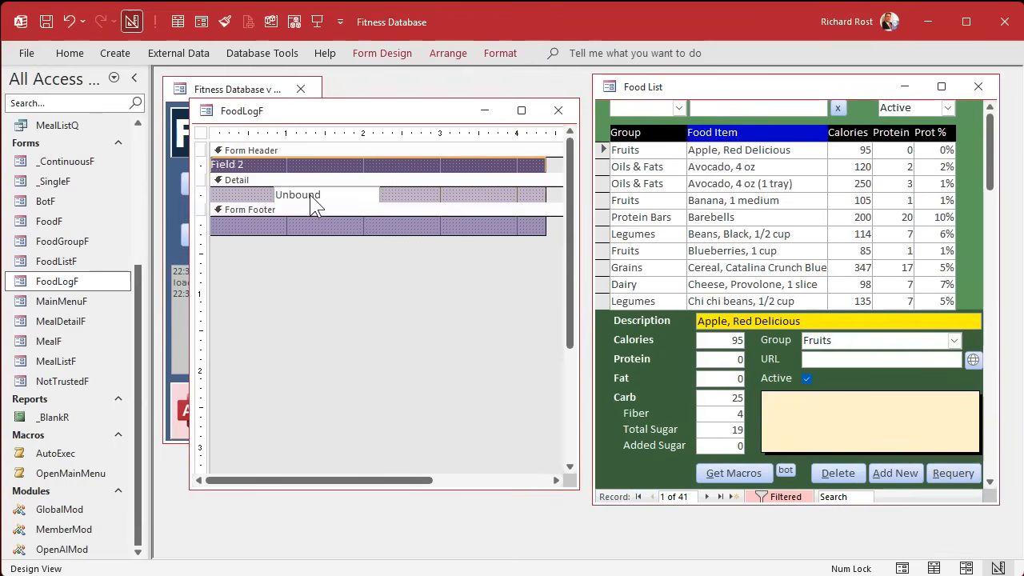
Set the FoodLogF form's record source to FoodLogQ.
double_click(202, 133)
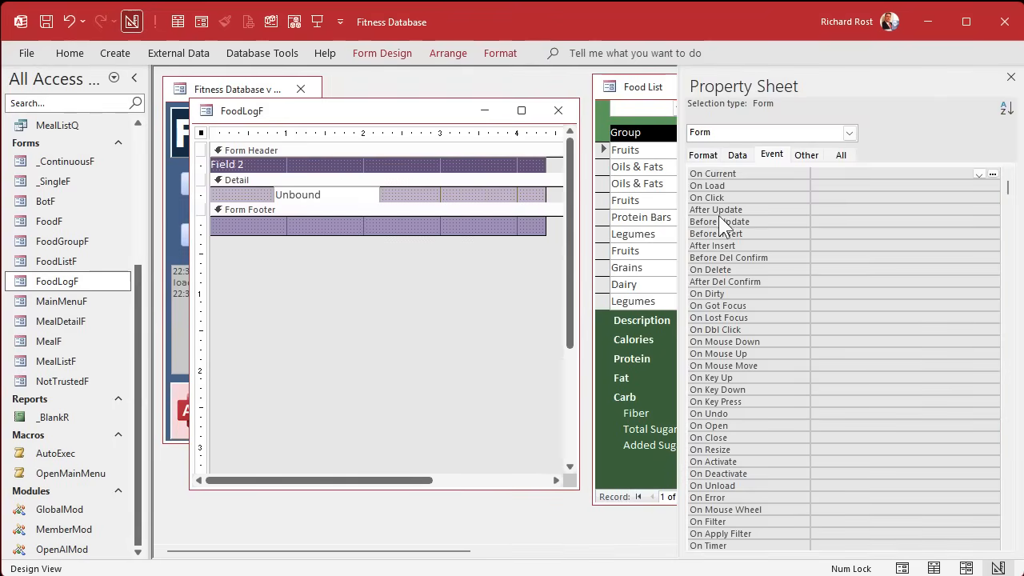
left_click(737, 156)
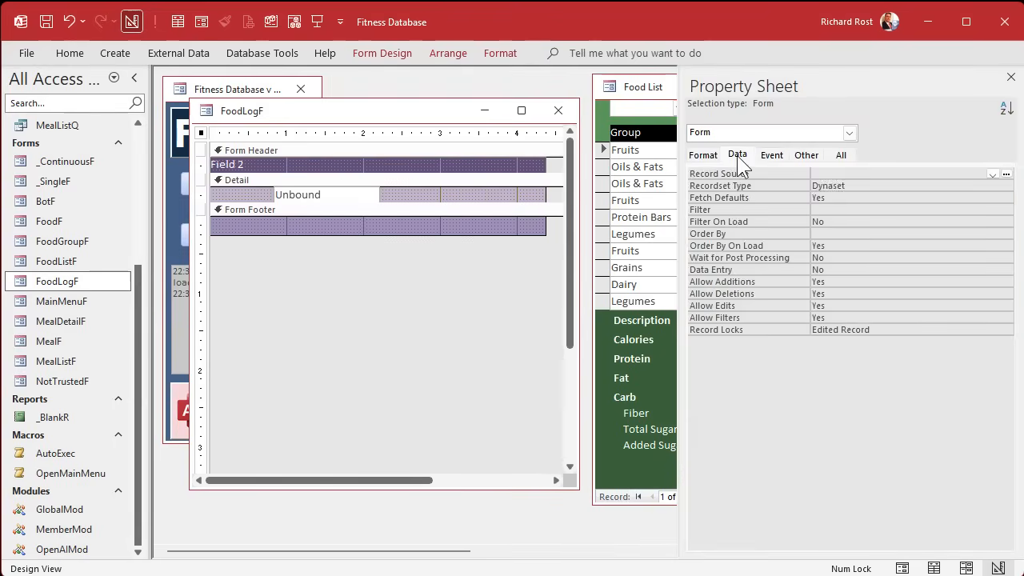
left_click(992, 174)
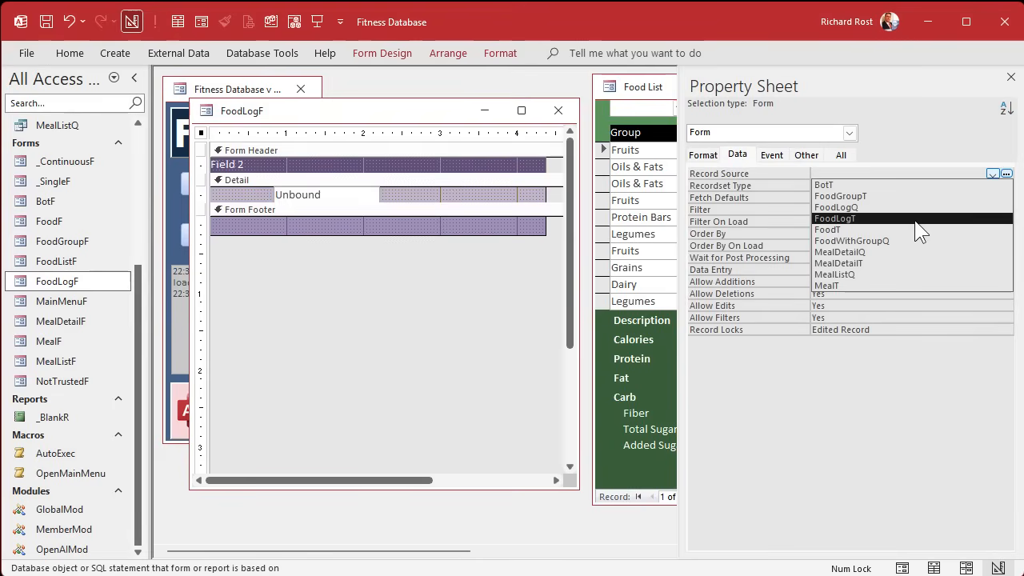
left_click(917, 218)
left_click(992, 174)
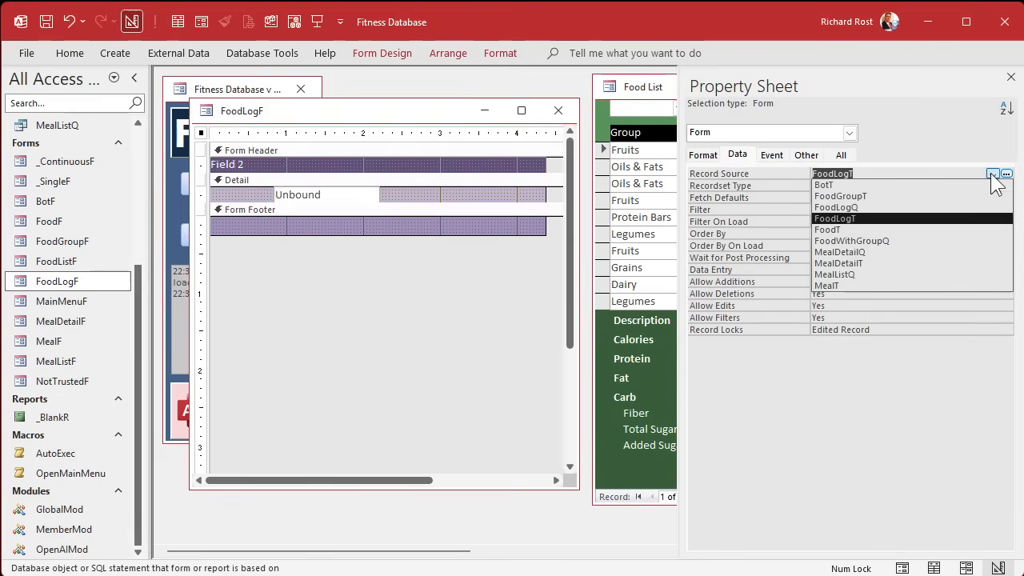
left_click(885, 210)
left_click(879, 200)
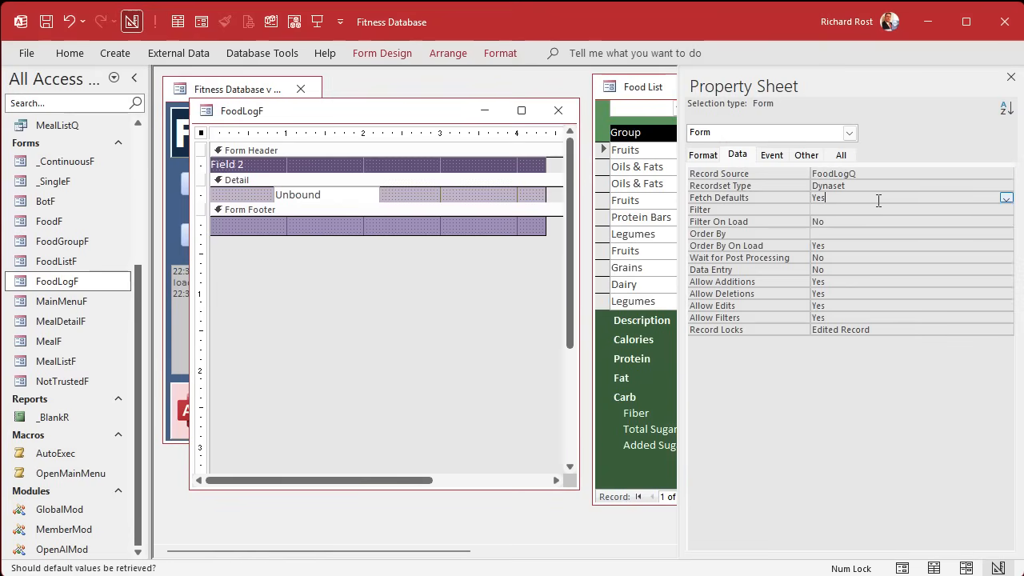
left_click(1009, 78)
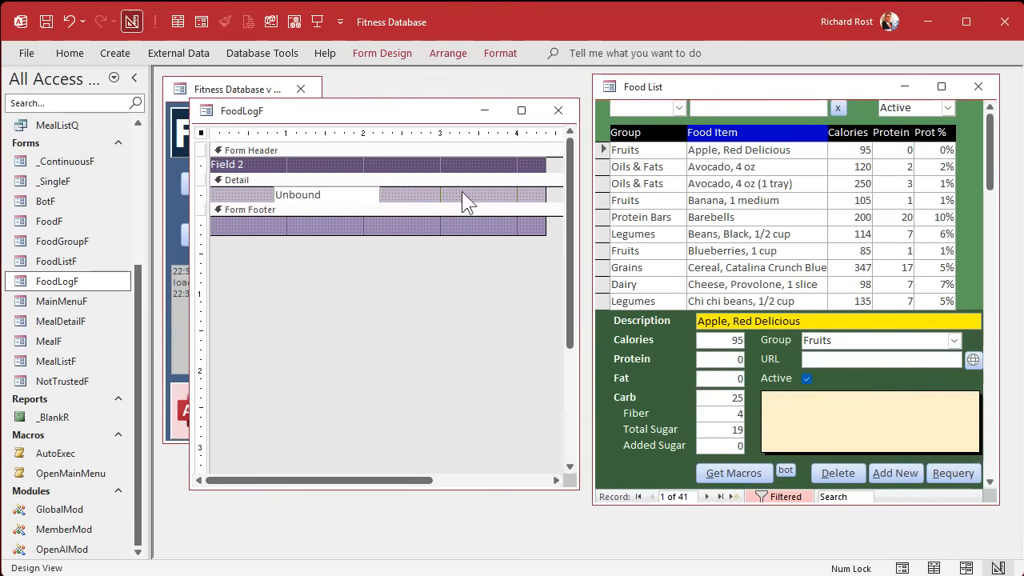
left_click_drag(334, 195, 270, 189)
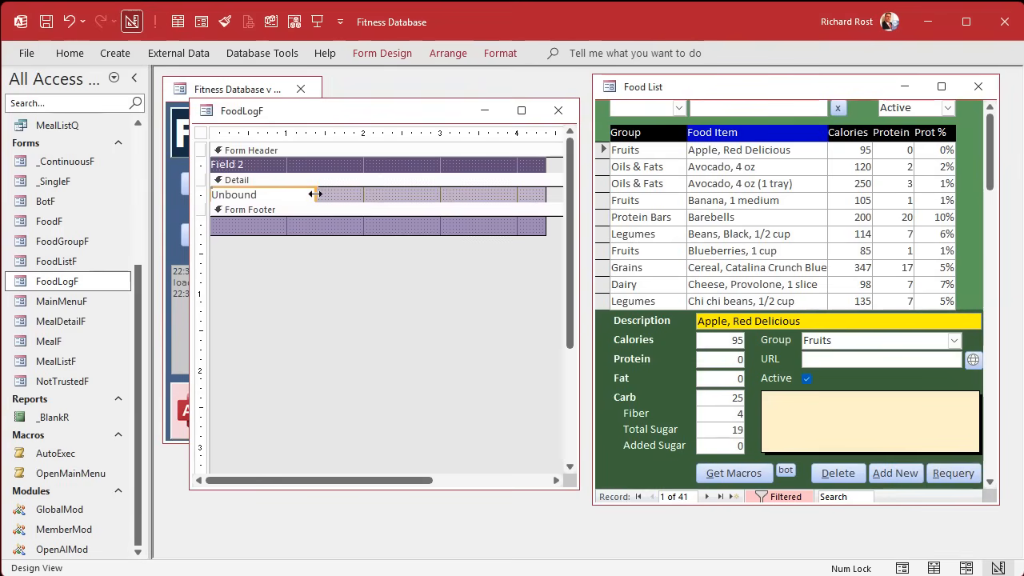
left_click_drag(316, 195, 287, 194)
left_click_drag(320, 111, 342, 128)
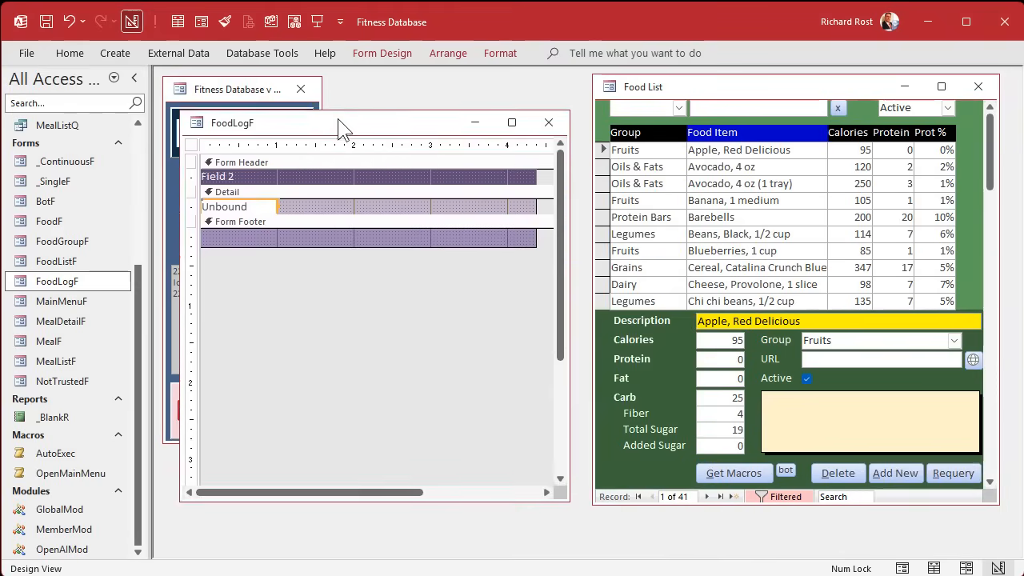
left_click(263, 193)
double_click(255, 203)
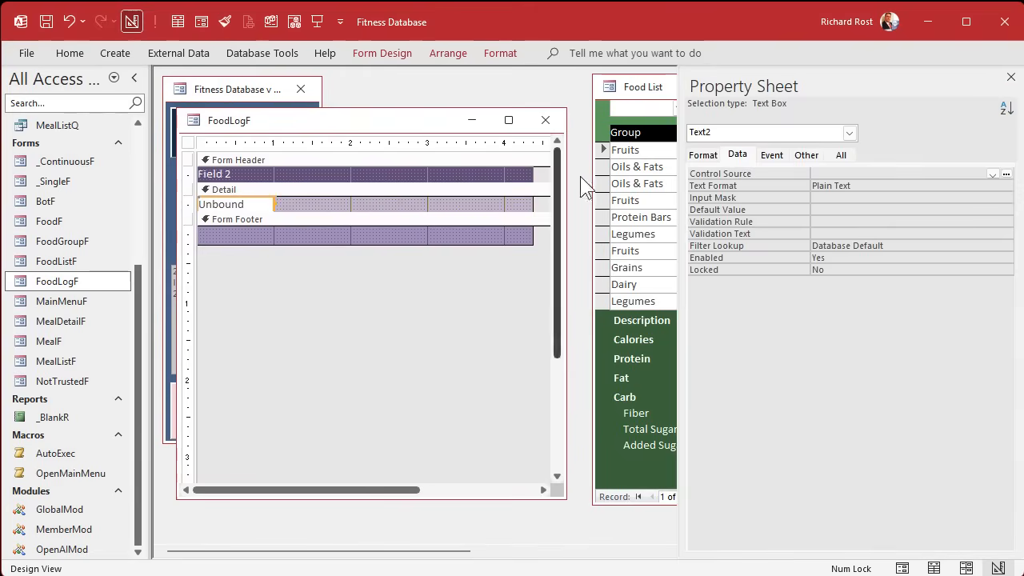
left_click(840, 155)
left_click(307, 193)
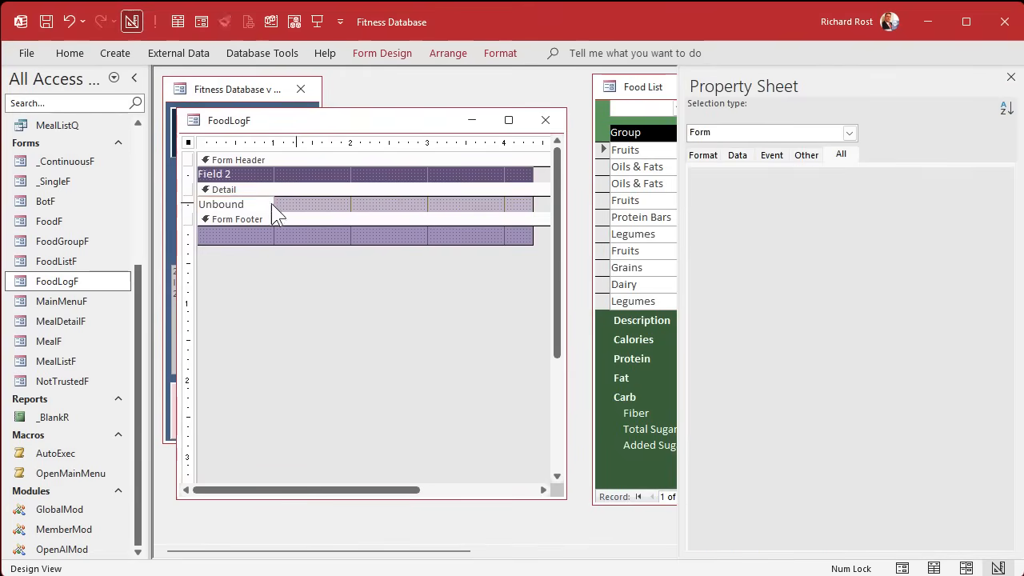
Delete the remaining unbound text box from the Detail section and show the list of fields available from FoodLogQ.
left_click(249, 204)
key("Delete")
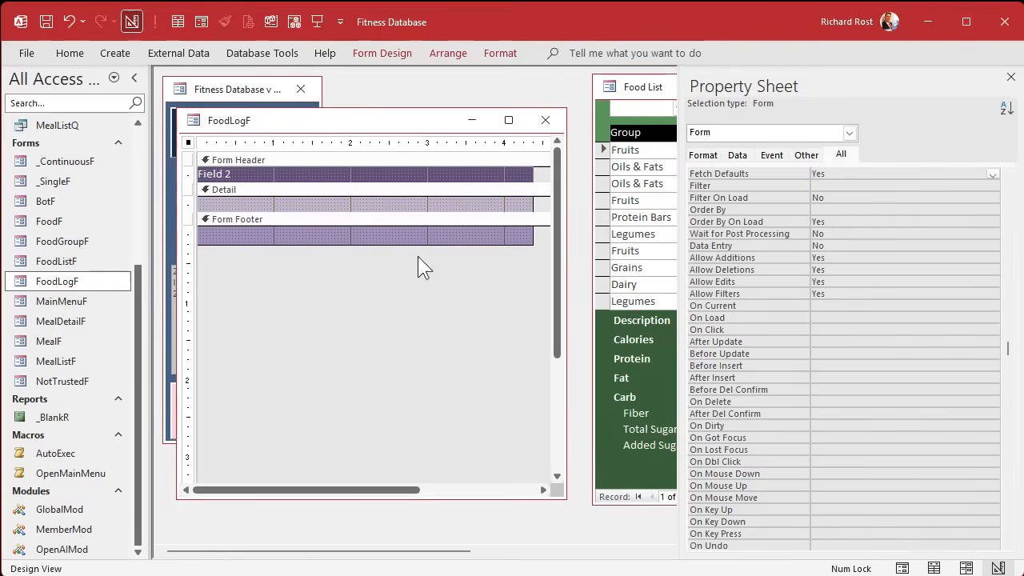
left_click(379, 53)
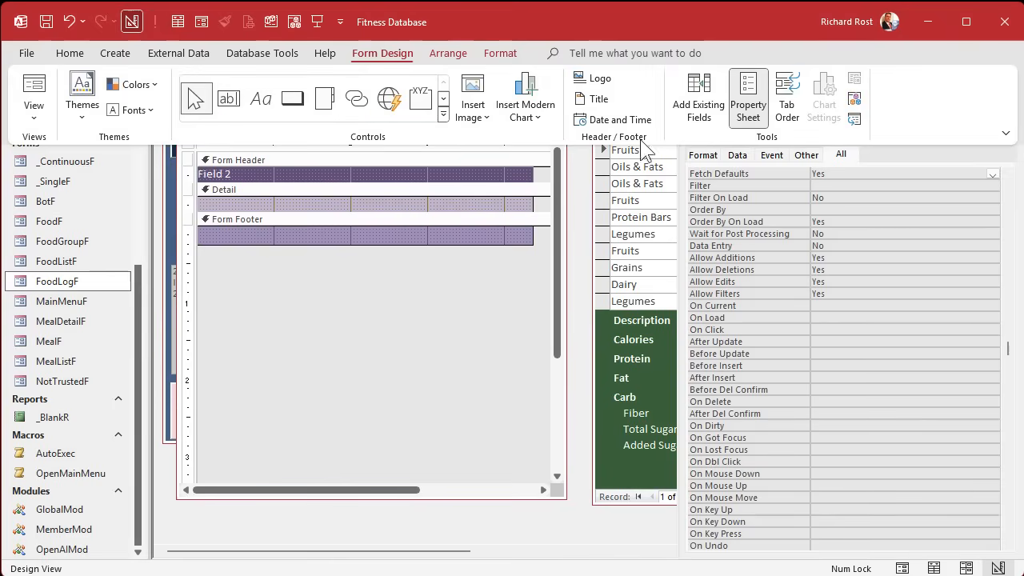
left_click(704, 110)
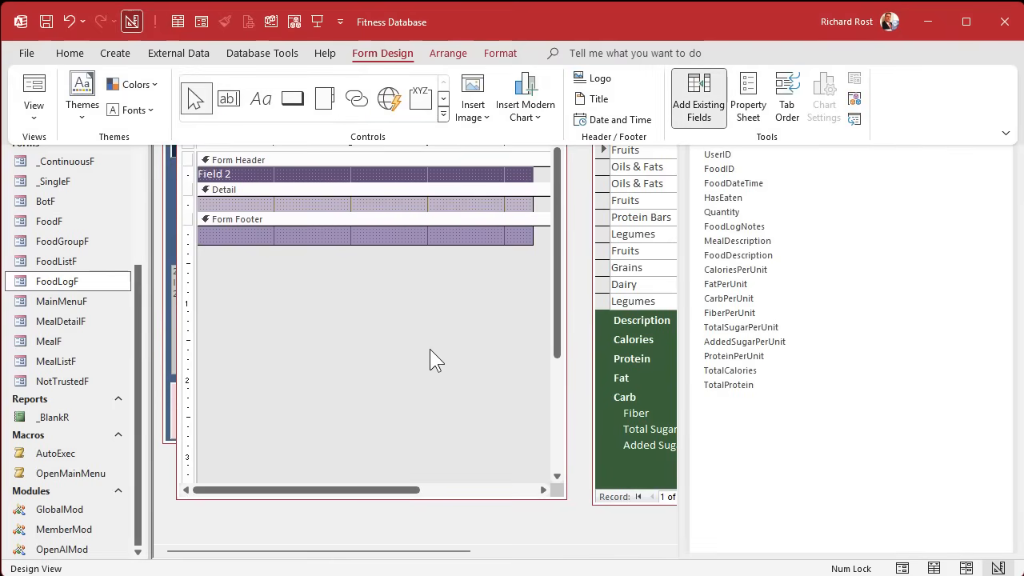
left_click(429, 348)
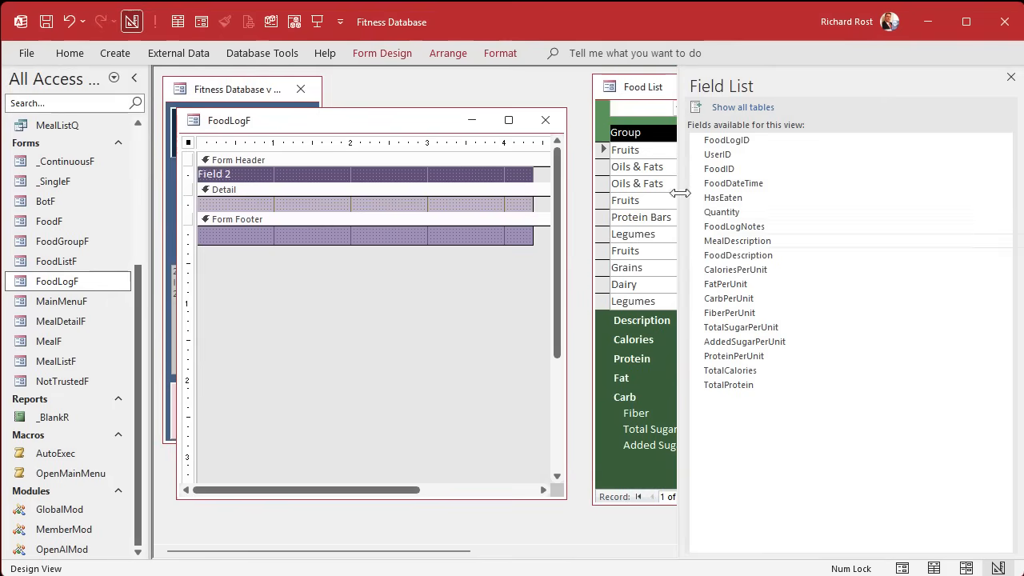
Add the FoodDateTime, HasEaten and Quantity fields from FoodLogQ to the Detail section.
left_click(736, 168)
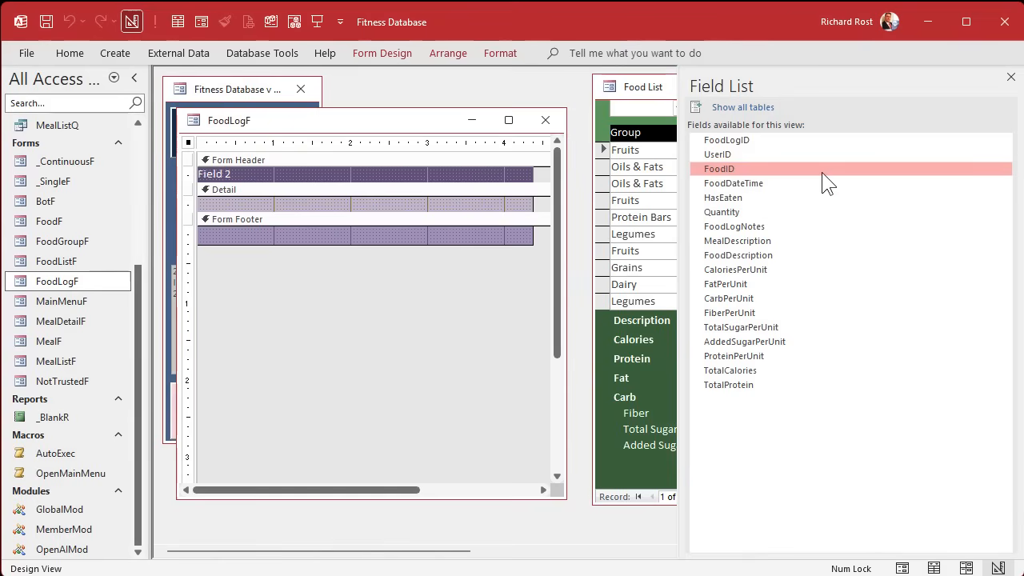
left_click(759, 183)
left_click_drag(759, 183, 272, 205)
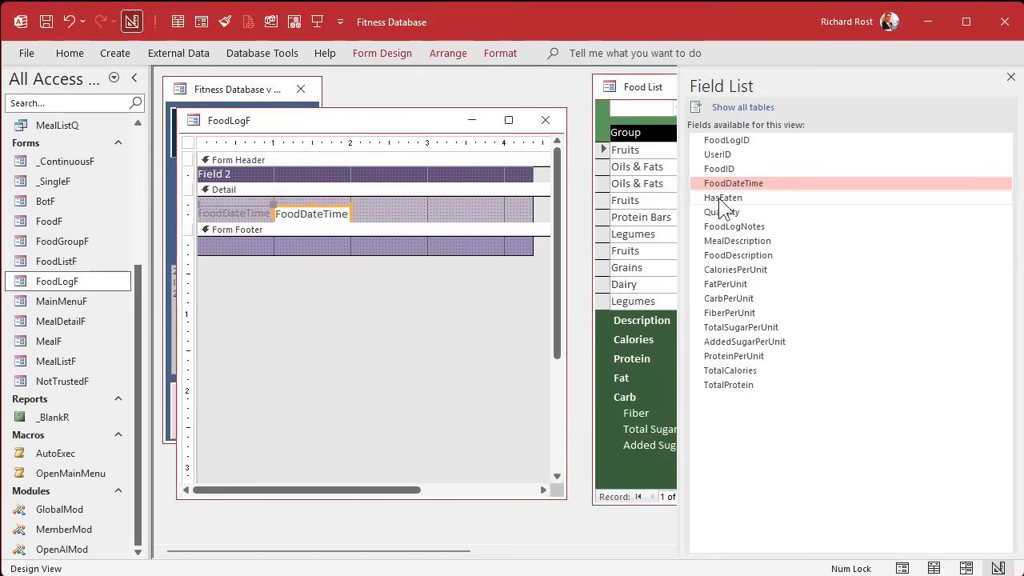
left_click_drag(716, 198, 472, 210)
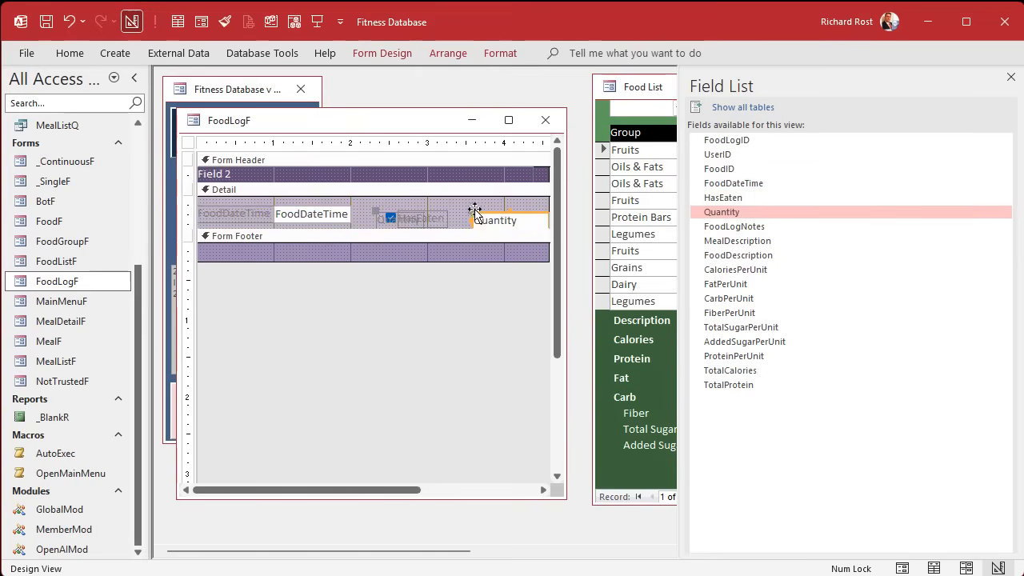
Add the FoodLogNotes field to the form footer, and the MealDescription and FoodDescription fields to the Detail section.
left_click_drag(737, 228, 394, 251)
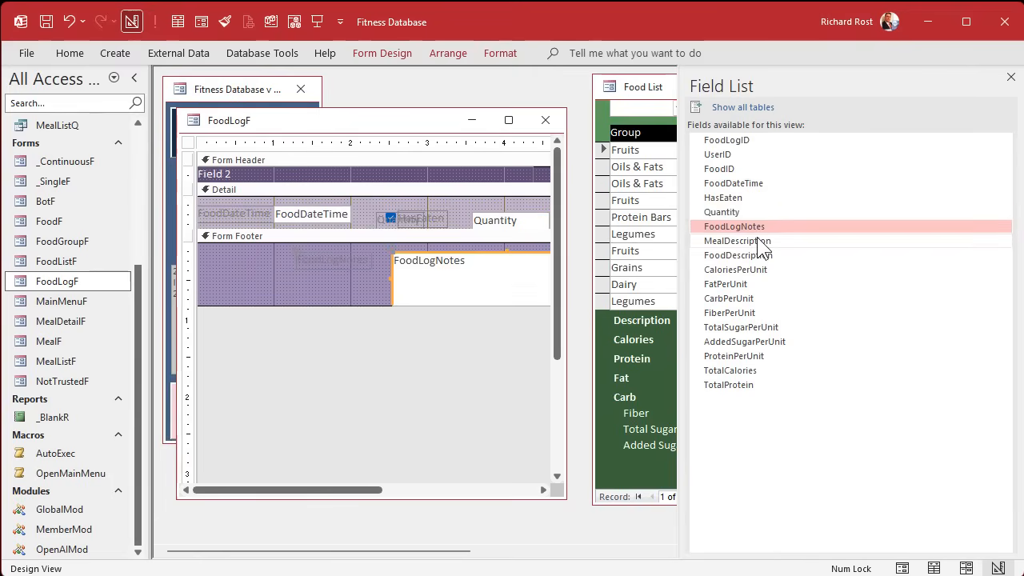
left_click_drag(760, 248, 370, 209)
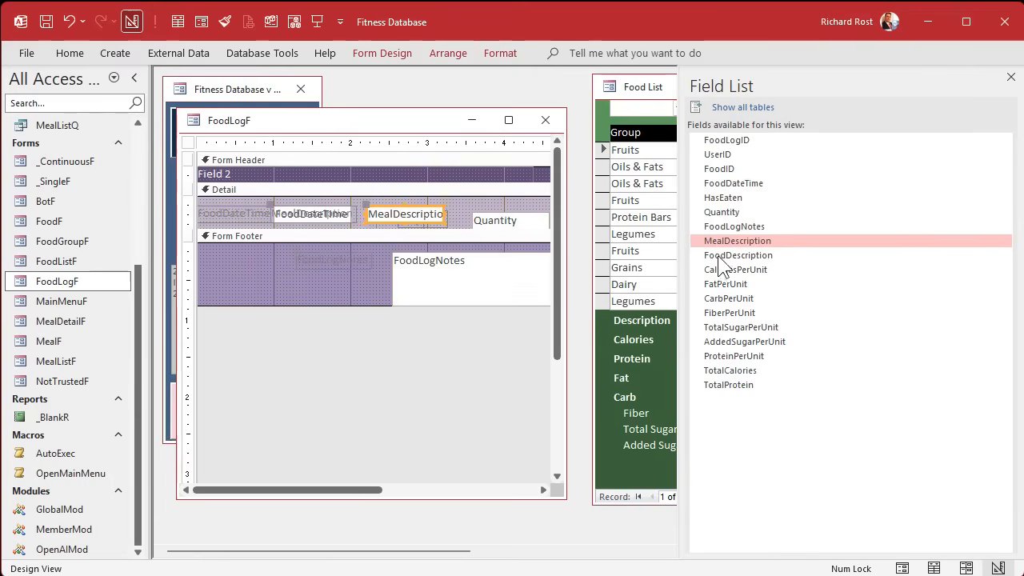
left_click_drag(718, 258, 382, 206)
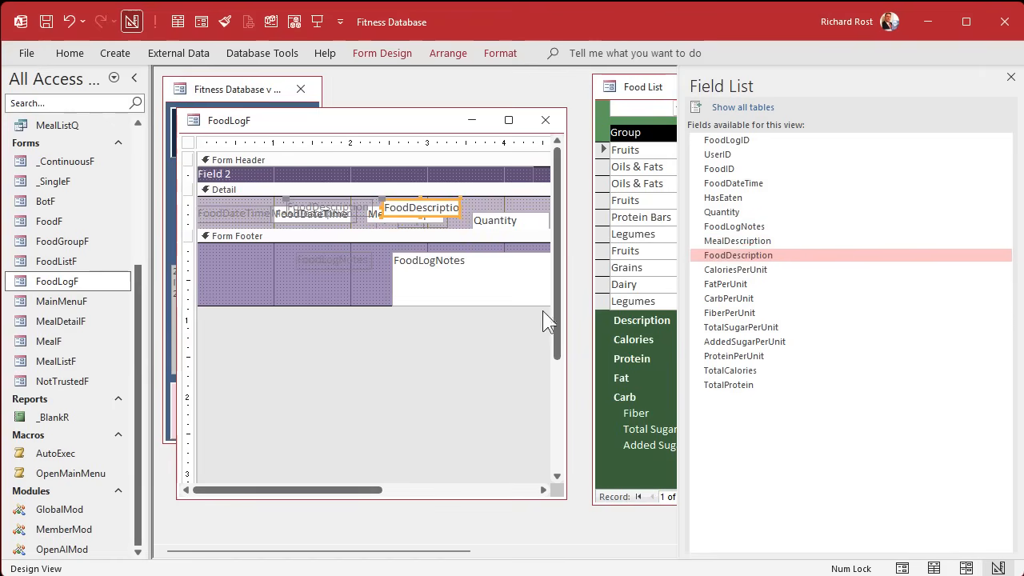
Add all the per-unit nutrition fields, CaloriesPerUnit through ProteinPerUnit, to the form footer below FoodLogNotes.
left_click(734, 272)
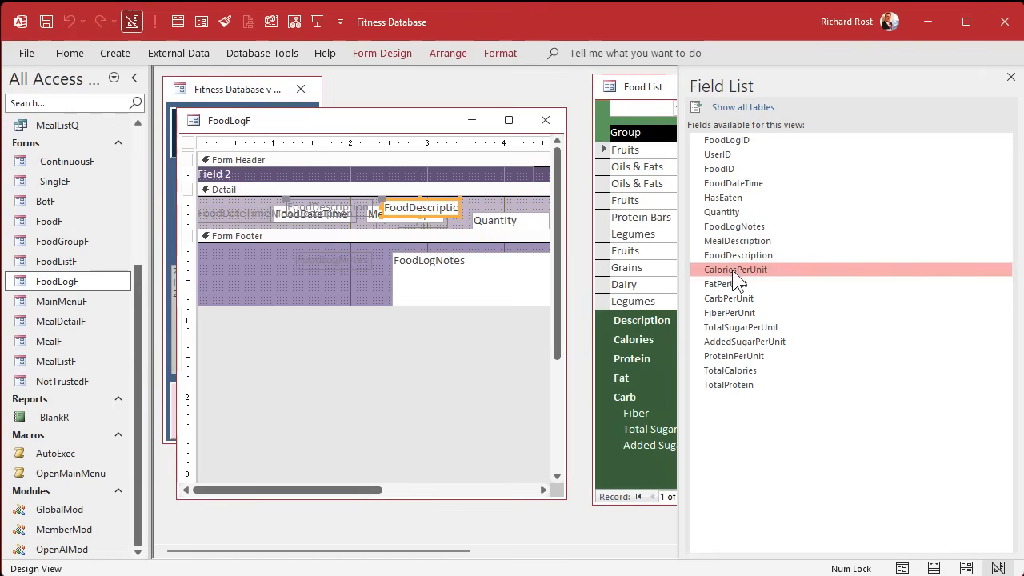
left_click(737, 355, "shift")
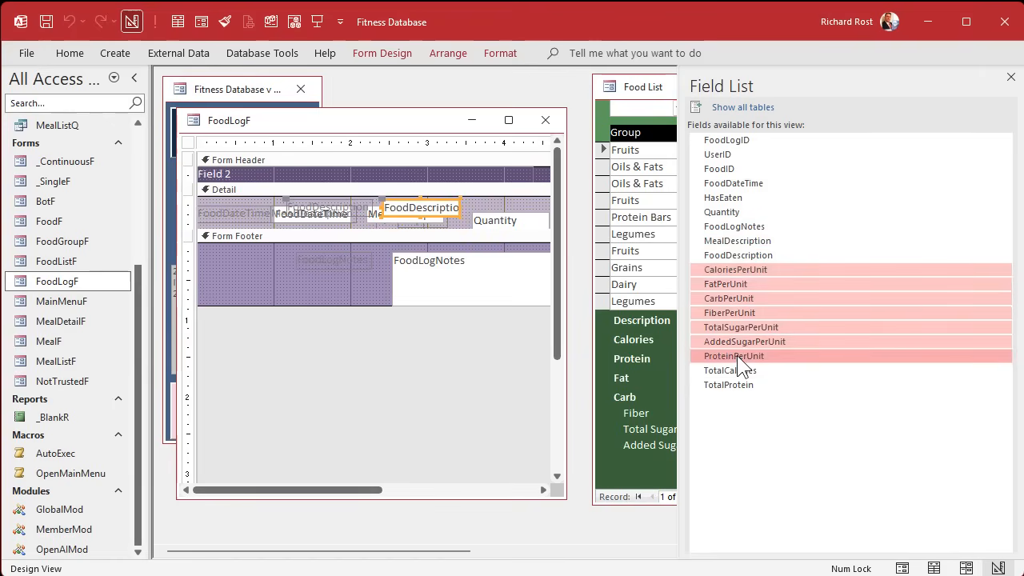
left_click_drag(737, 355, 290, 286)
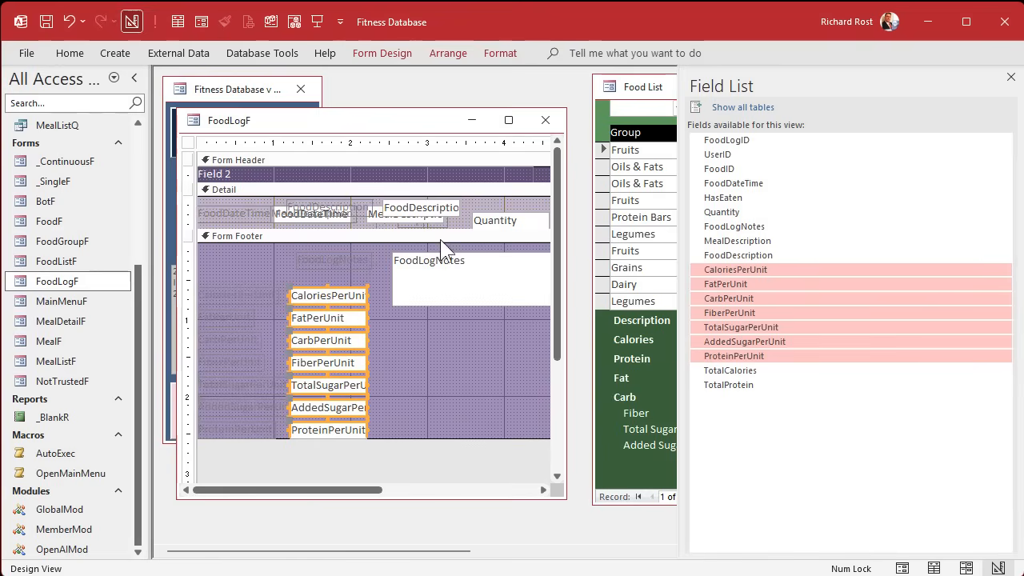
Make the Detail section taller and add the TotalCalories and TotalProtein fields in its lower part.
left_click_drag(442, 229, 443, 271)
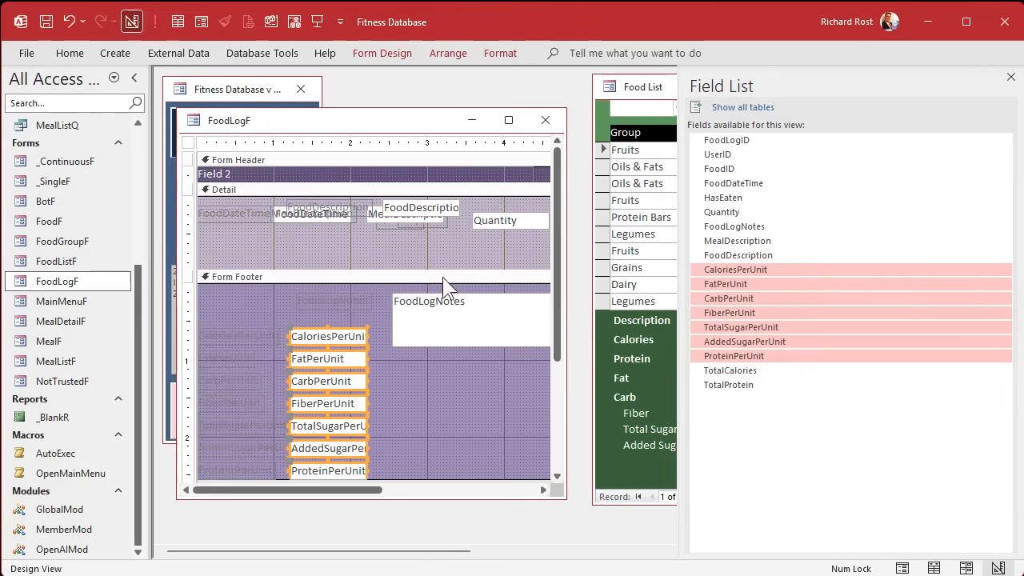
left_click(747, 382)
left_click(746, 372, "ctrl")
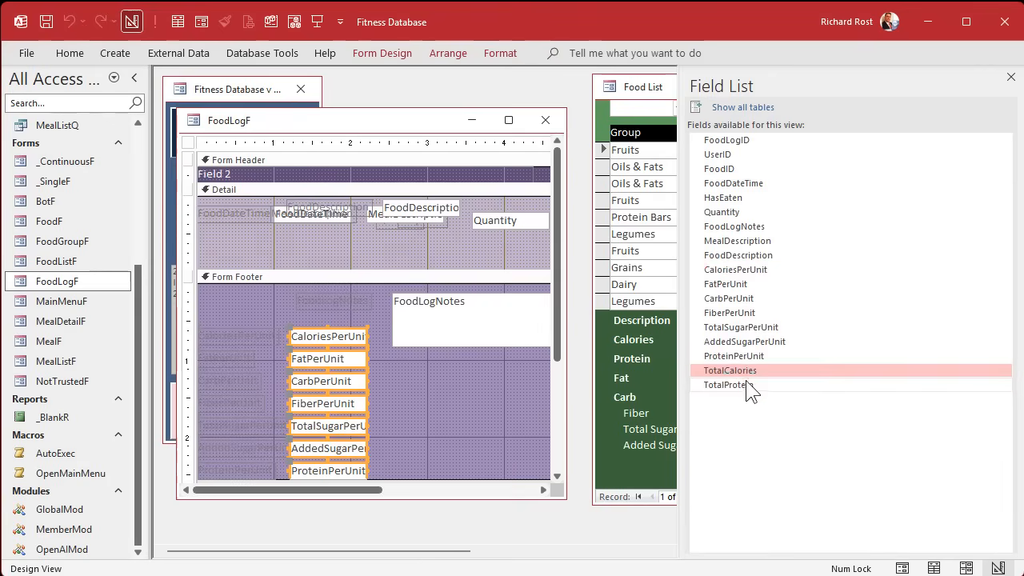
left_click_drag(748, 371, 362, 244)
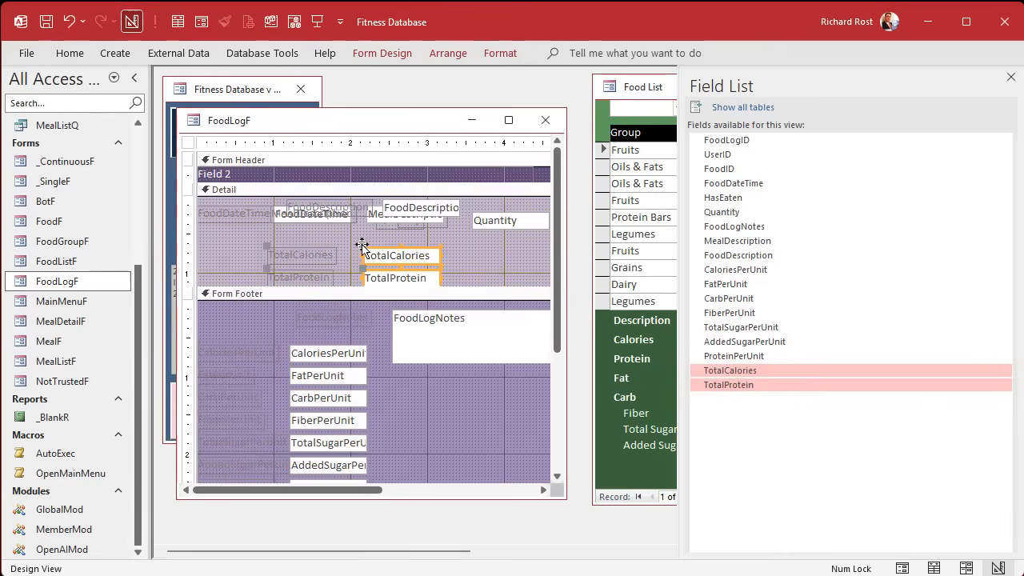
left_click(743, 154)
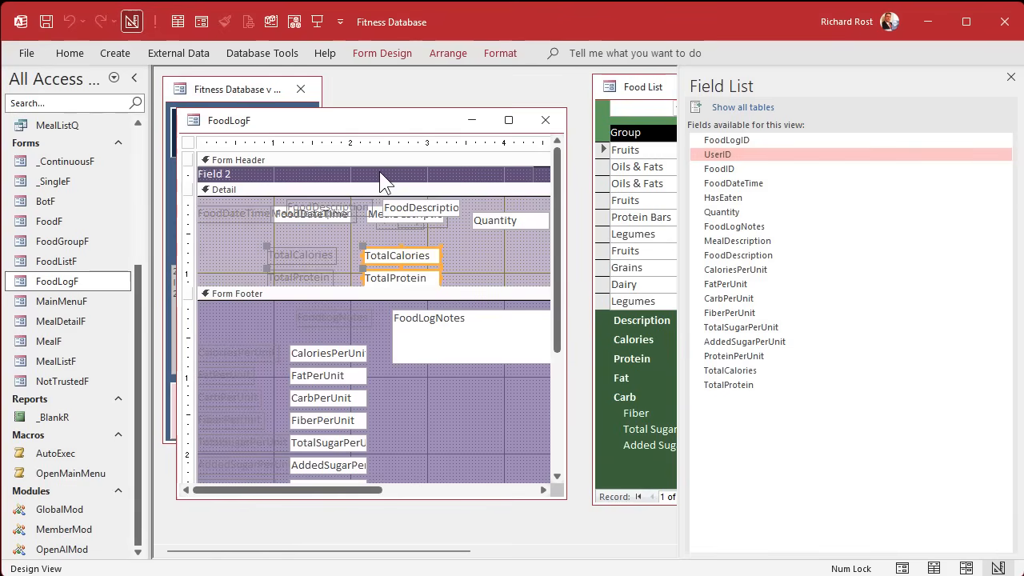
left_click(233, 88)
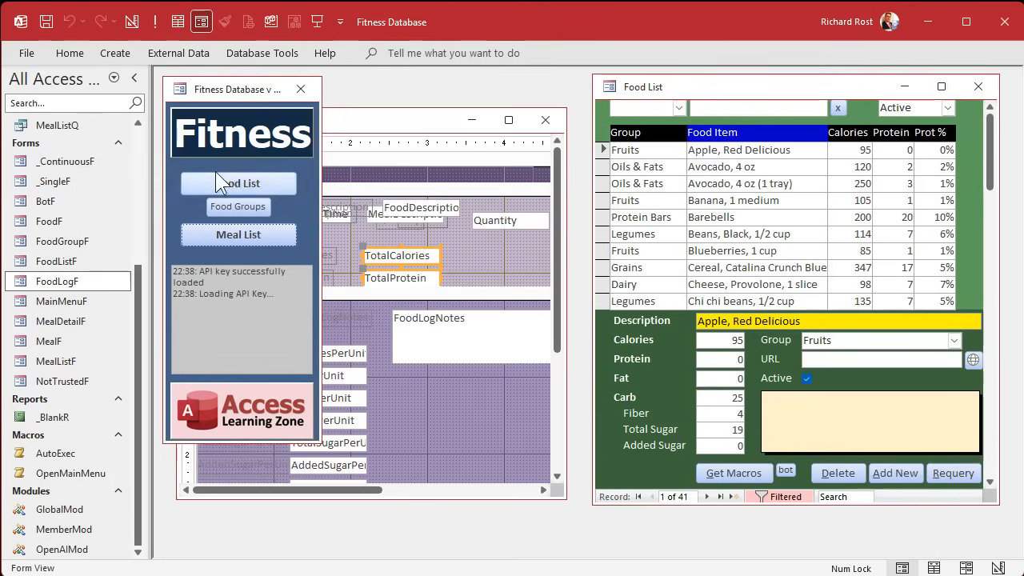
left_click(400, 118)
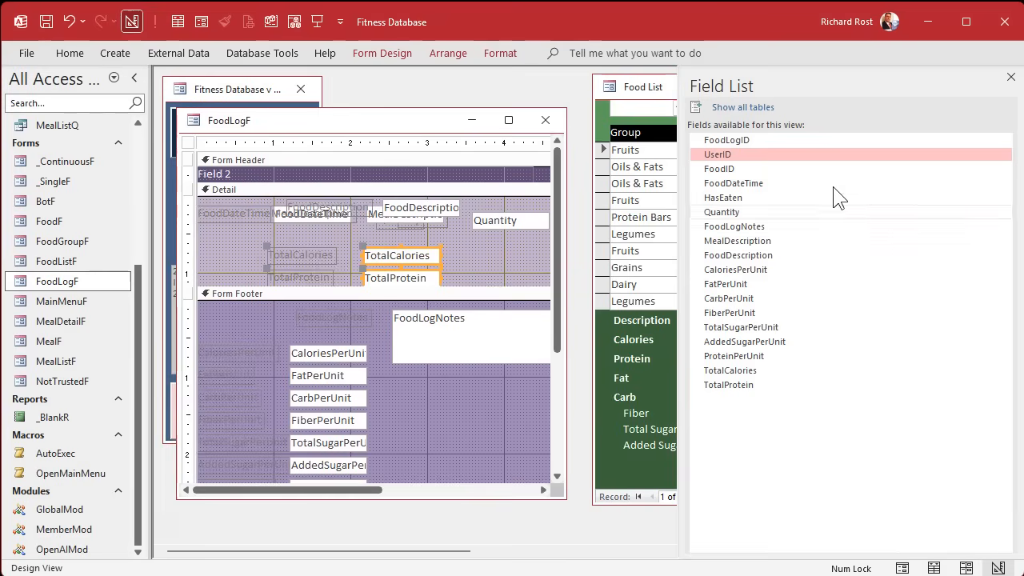
left_click(774, 168)
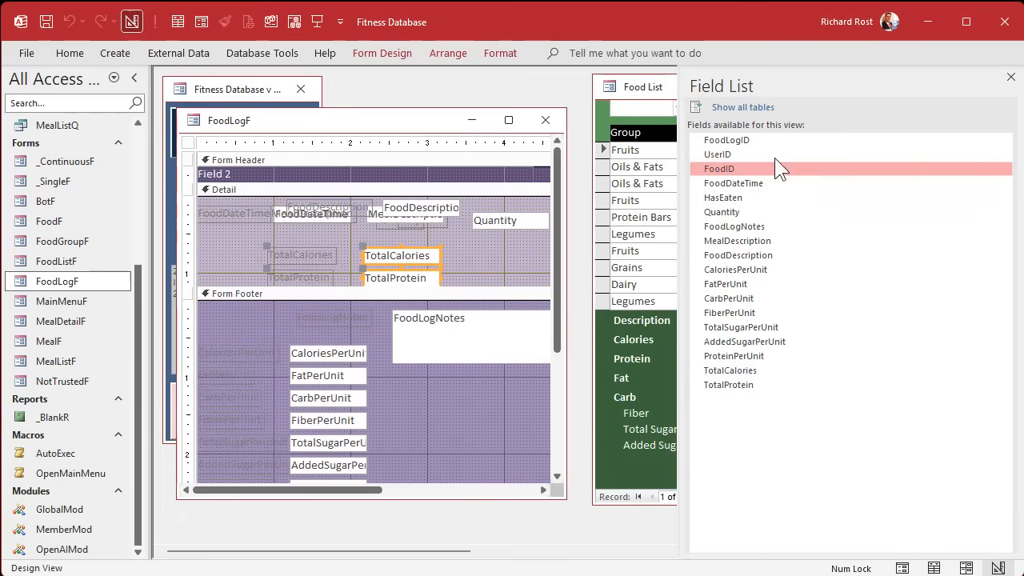
left_click(843, 154)
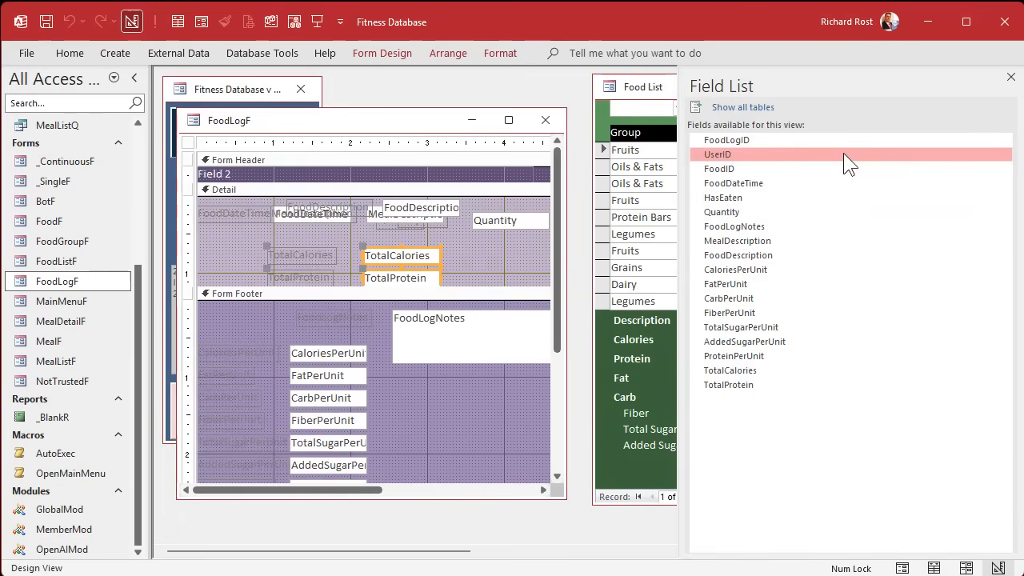
left_click(792, 168)
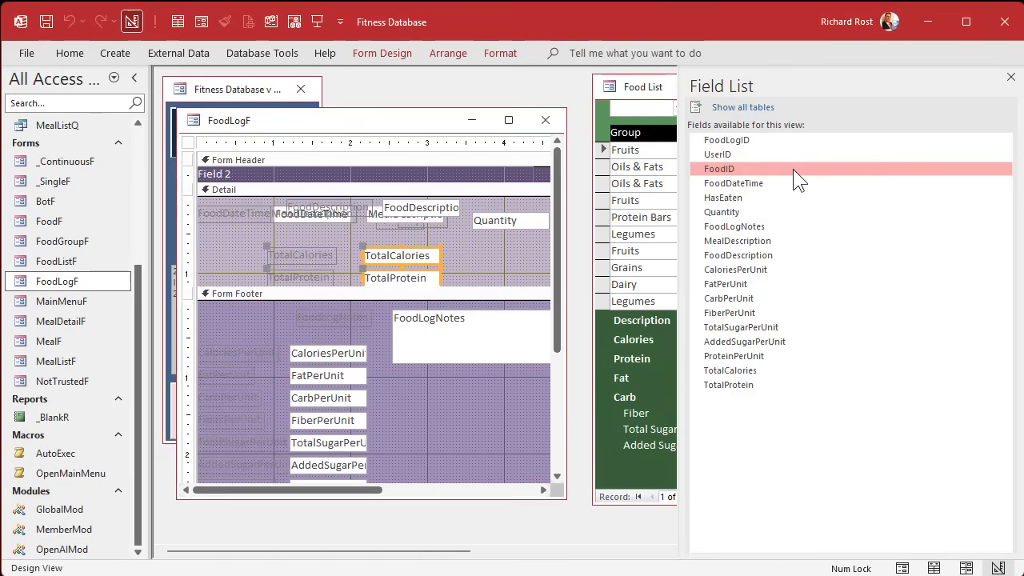
Enlarge the FoodLogF window to show the full footer, and delete the labels beside all the per-unit fields.
left_click(1011, 78)
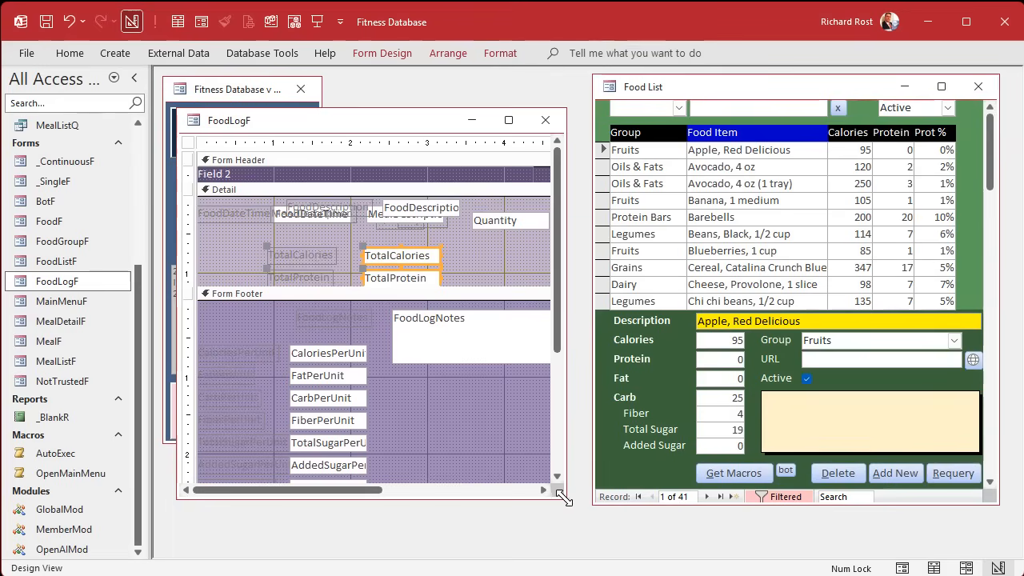
left_click_drag(565, 497, 686, 541)
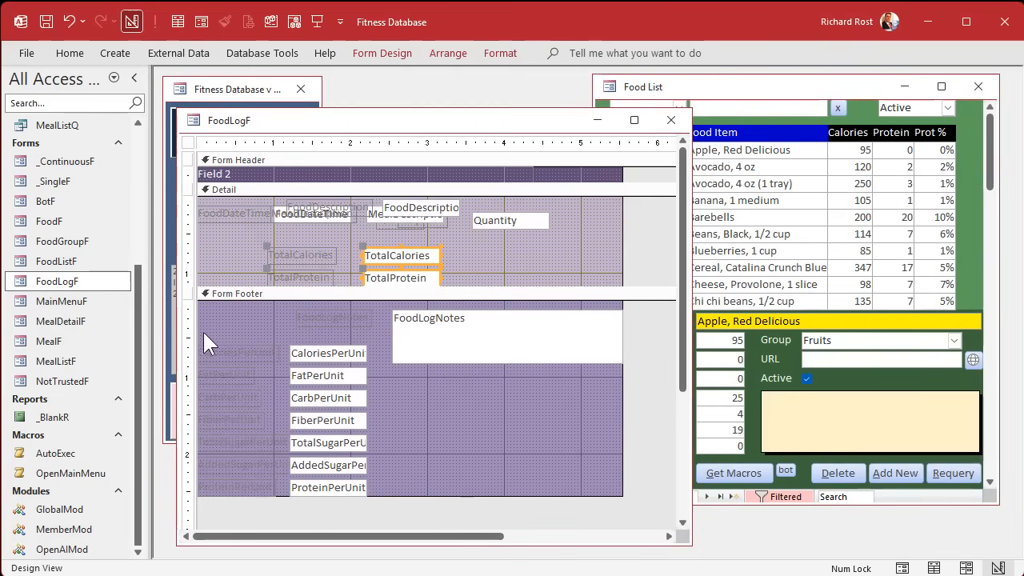
left_click_drag(225, 323, 247, 509)
key("Delete")
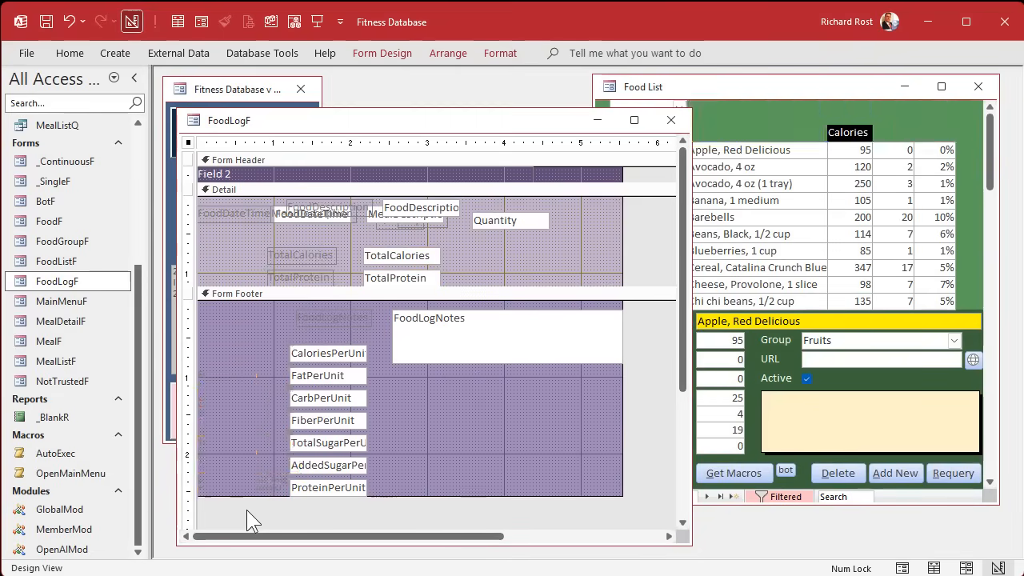
Delete the attached labels of the FoodLogNotes, TotalProtein and TotalCalories fields.
left_click(342, 320)
key("Delete")
left_click(325, 277)
key("Delete")
left_click(315, 254)
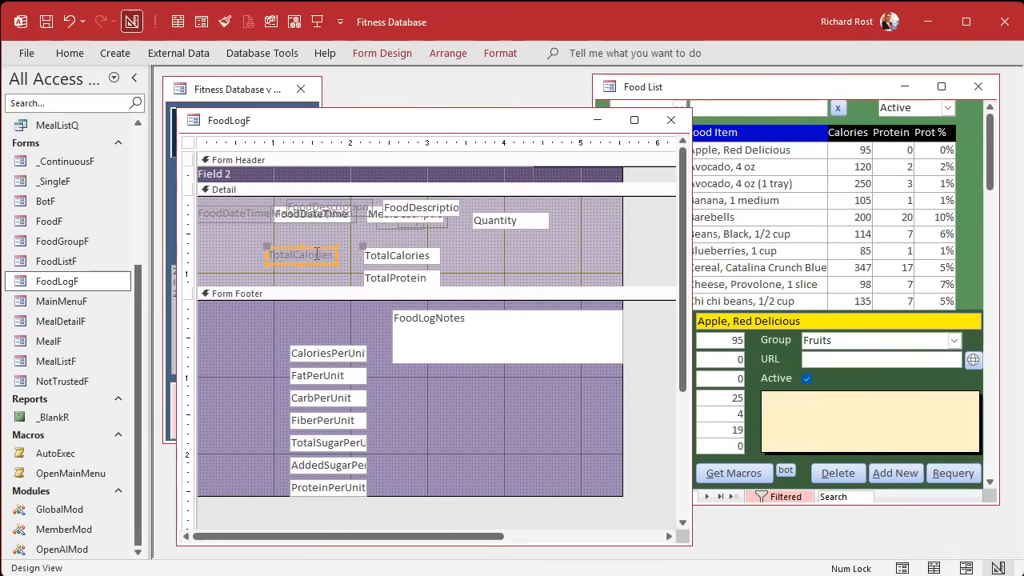
key("Delete")
Delete the remaining Detail labels for FoodDateTime, FoodDescription, MealDescription, HasEaten and Quantity, keeping their controls.
left_click_drag(253, 211, 297, 205)
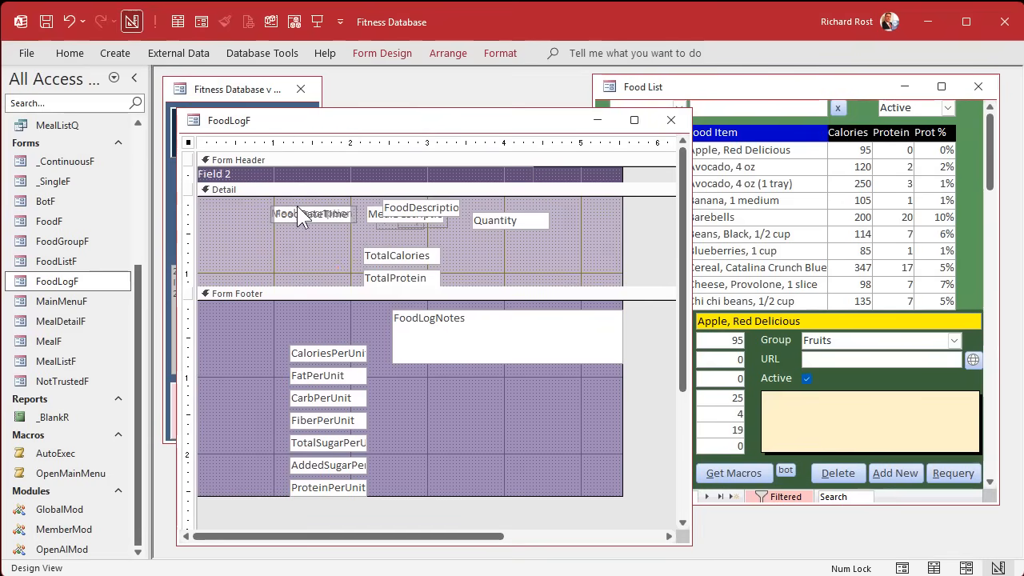
left_click_drag(357, 223, 356, 218)
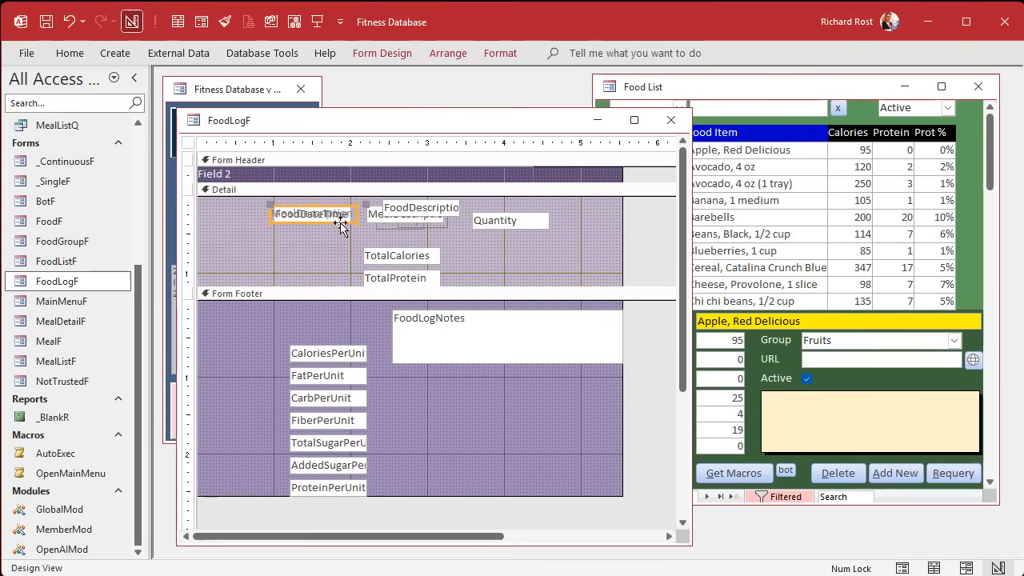
left_click_drag(269, 204, 249, 226)
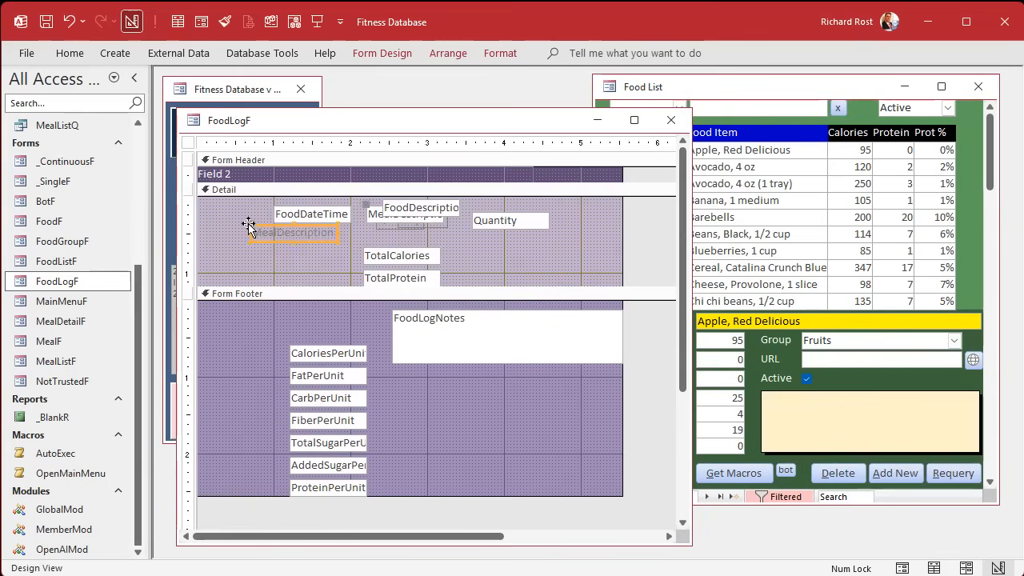
key("Delete")
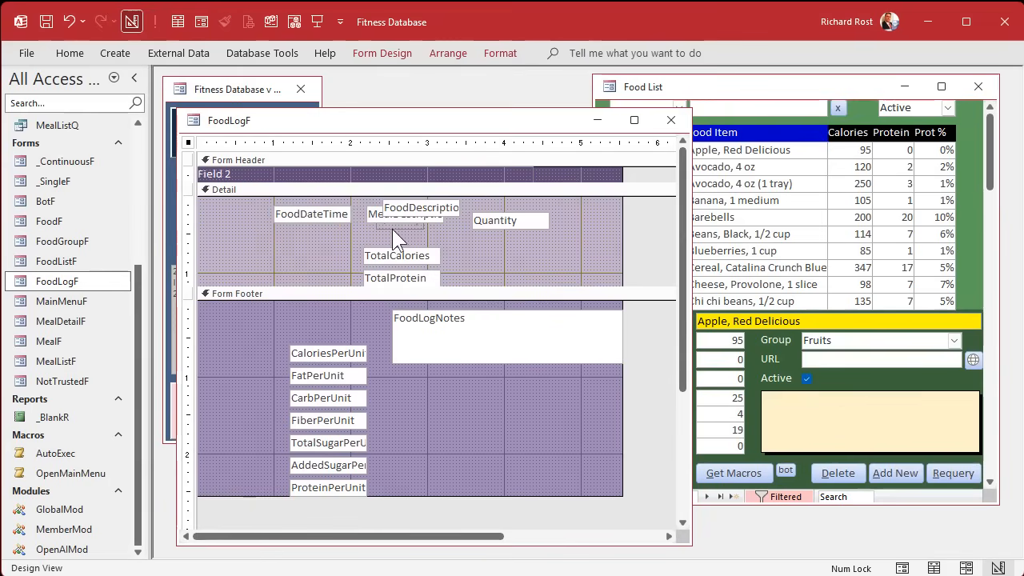
left_click(469, 256)
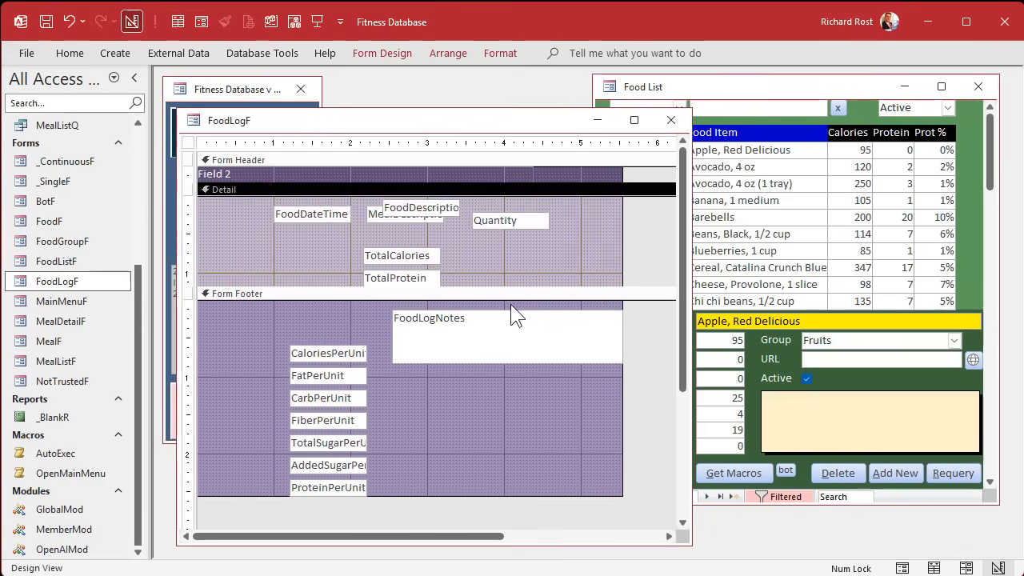
Move the FoodDateTime text box to the Detail section's top-left corner and set its format to hh:nn am/pm.
left_click_drag(305, 214, 212, 200)
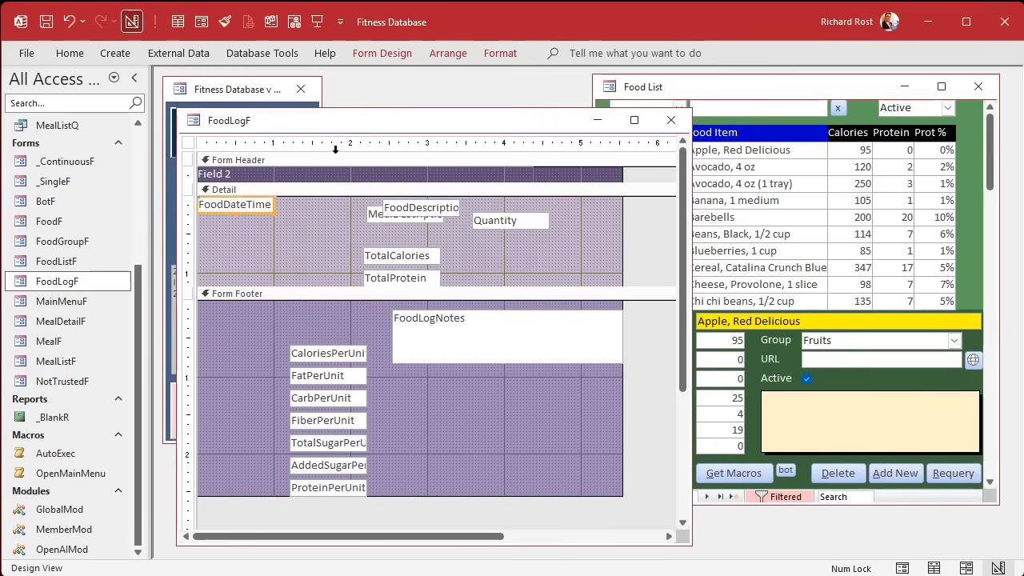
double_click(248, 212)
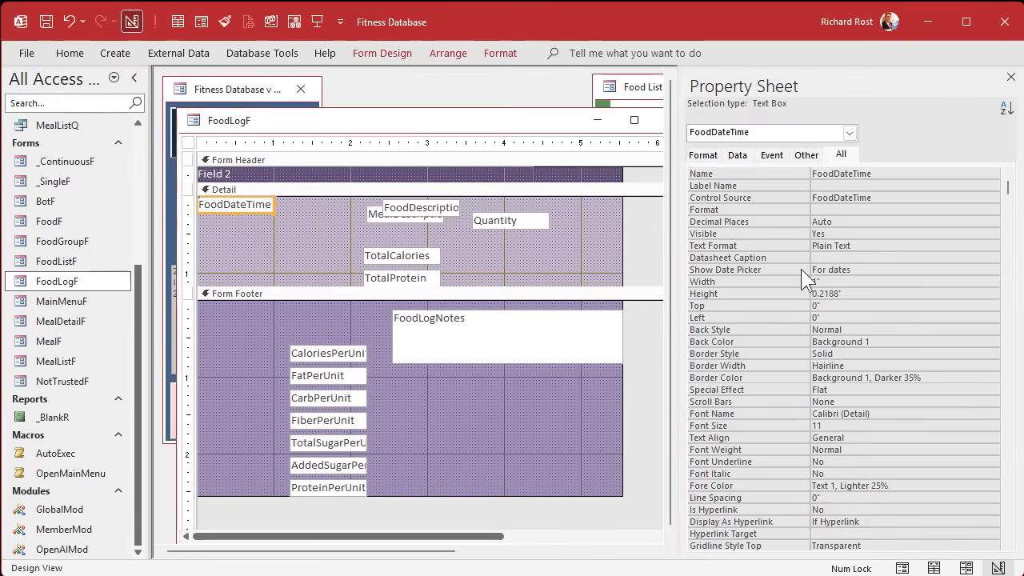
left_click(775, 209)
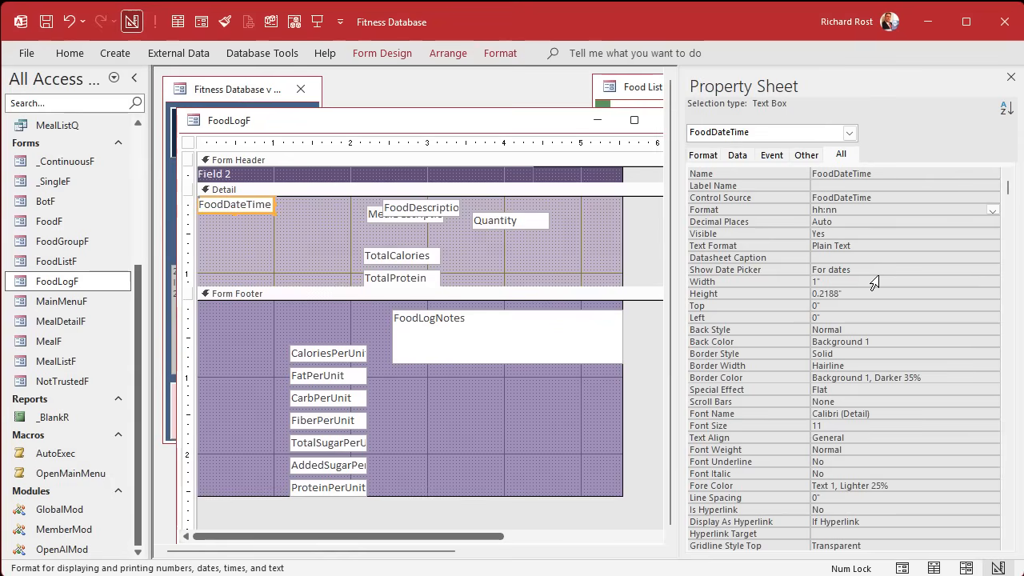
type("am/pm")
key("Return")
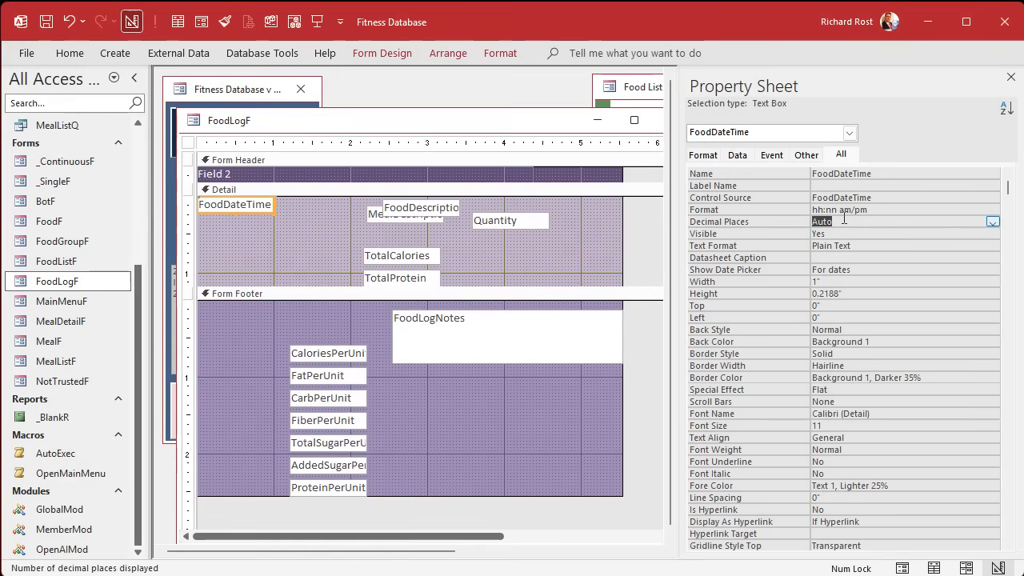
left_click(267, 239)
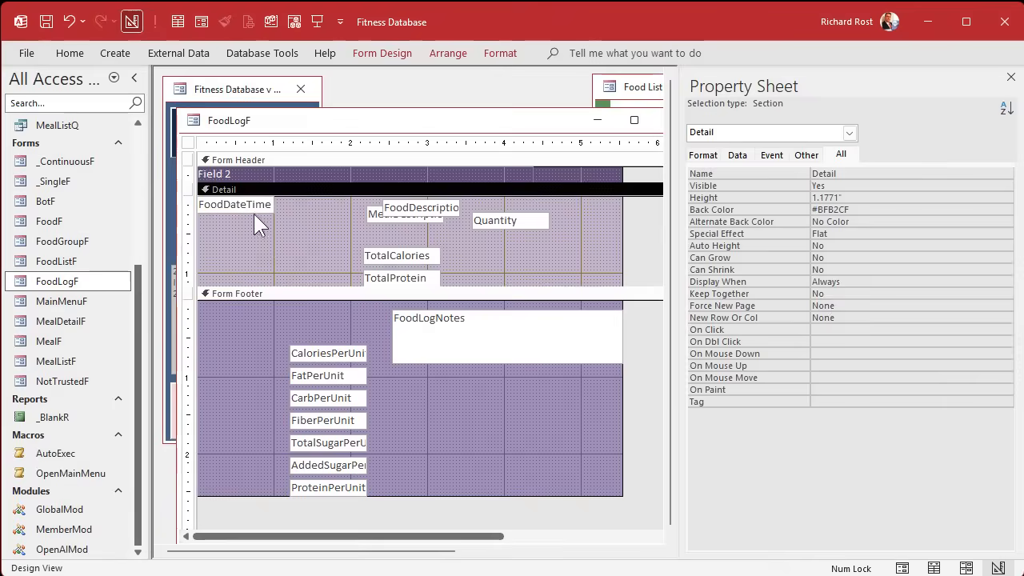
Narrow the FoodDateTime text box to about 0.8 inches.
left_click(263, 205)
left_click_drag(273, 204, 256, 203)
left_click(261, 231)
Move FoodDescription below Quantity, and place MealDescription directly to the right of FoodDateTime at the top of the Detail section.
left_click_drag(417, 213, 481, 248)
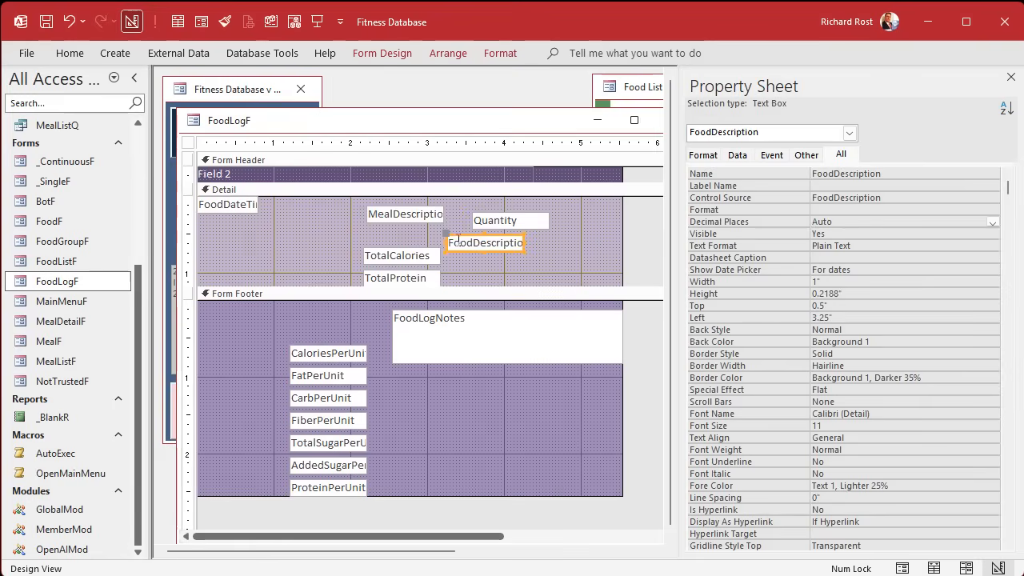
left_click(416, 216)
left_click_drag(416, 216, 308, 207)
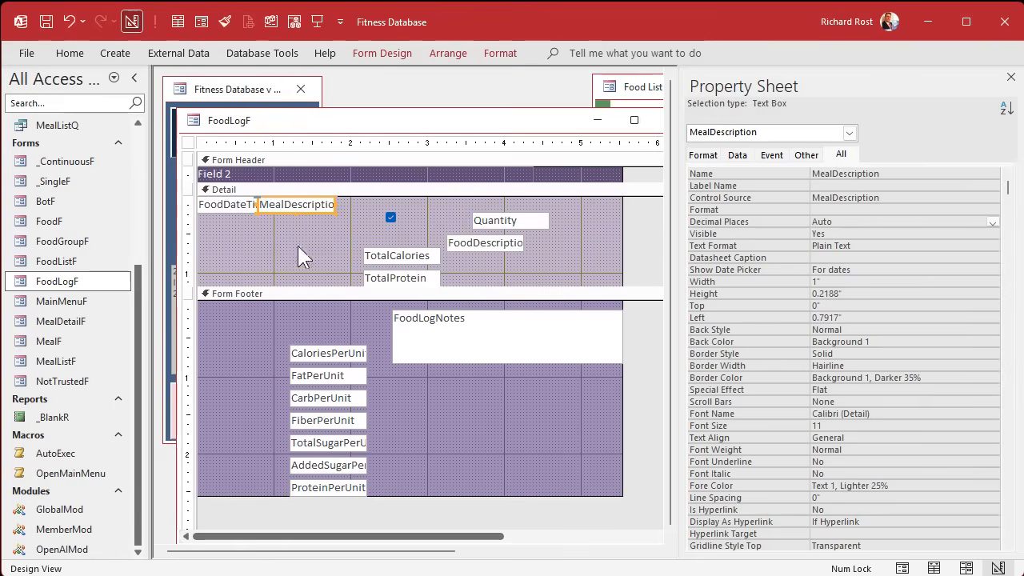
left_click(295, 251)
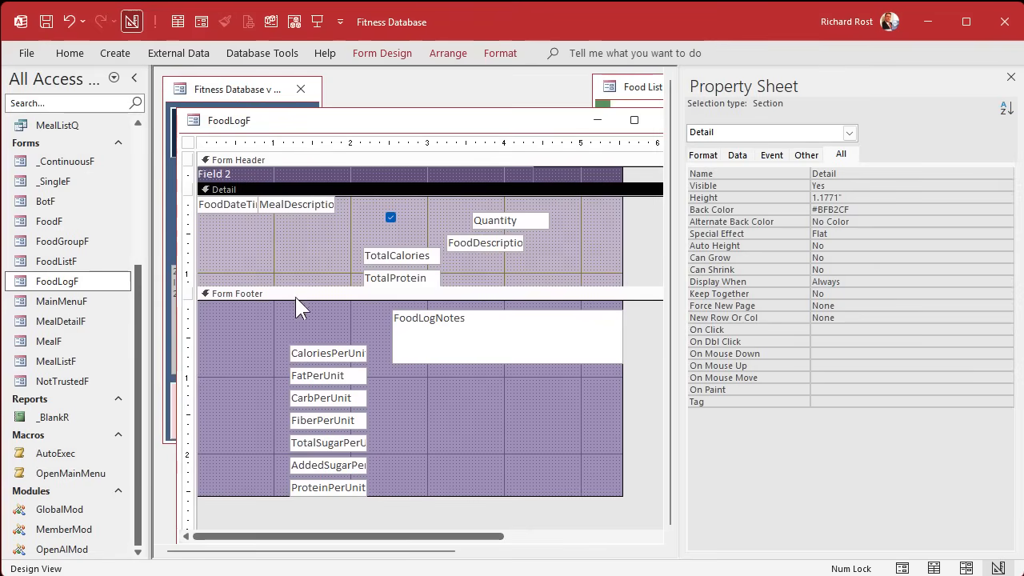
Move the HasEaten check box down out of the way and place FoodDescription directly to the right of MealDescription.
mouse_move(392, 219)
left_mouse_down()
mouse_move(516, 264)
mouse_move(456, 226)
mouse_move(400, 201)
mouse_move(396, 211)
left_mouse_up()
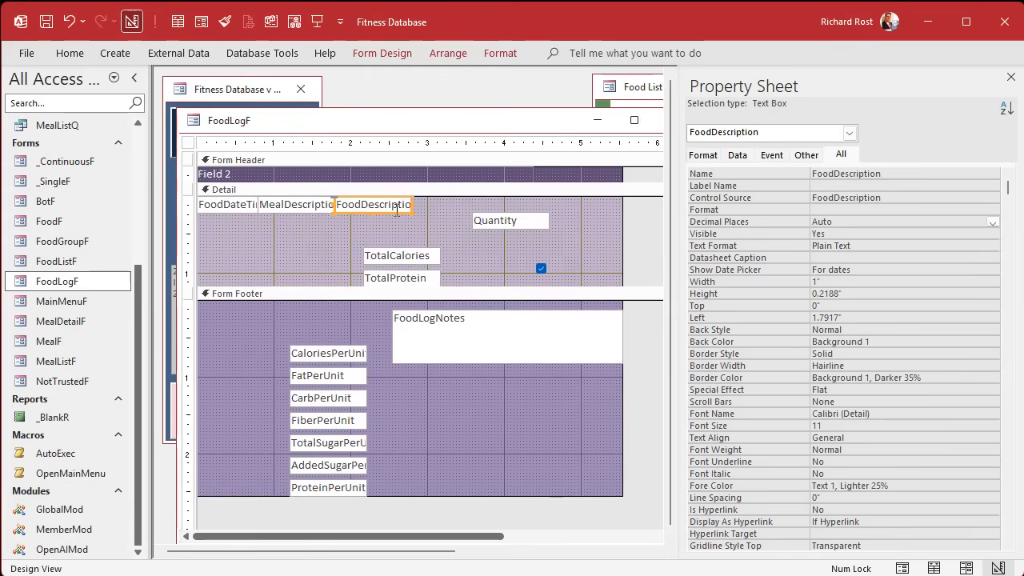
Close the property sheet, and widen the FoodLogF window and its form design area to about 8.2 inches.
left_click(1010, 77)
left_click_drag(676, 256, 793, 255)
left_click(798, 96)
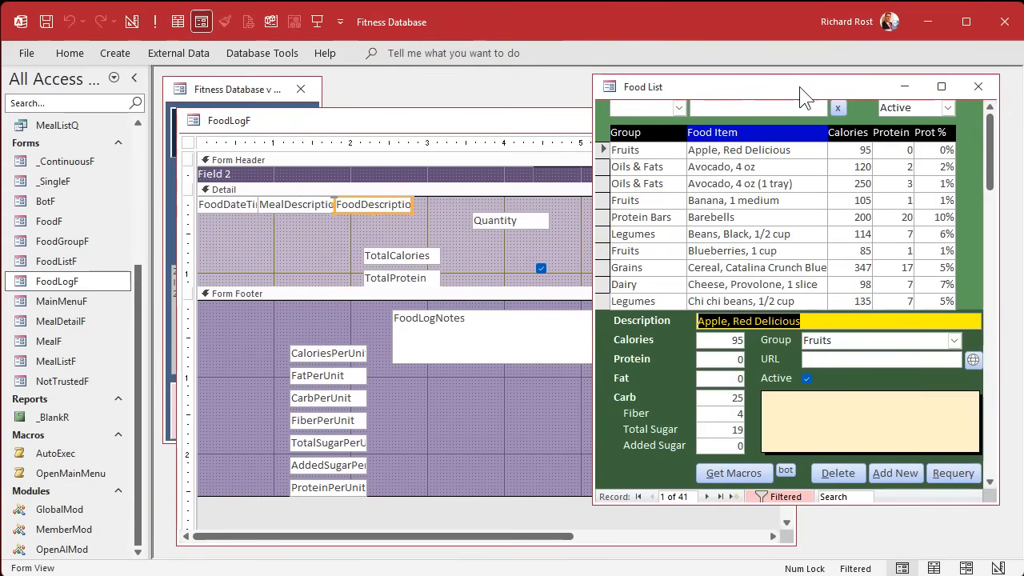
left_click_drag(496, 120, 501, 105)
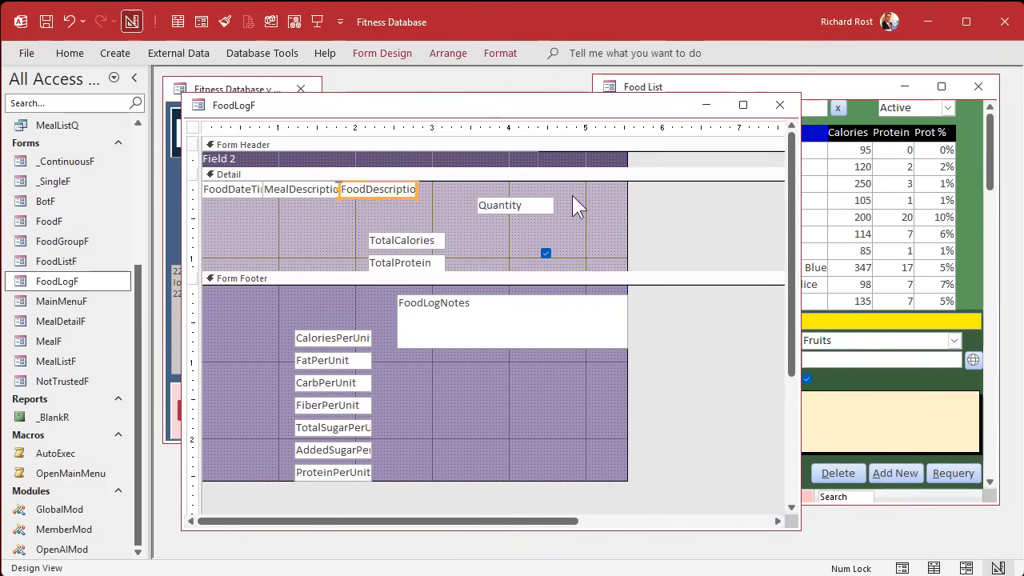
left_click_drag(801, 227, 922, 224)
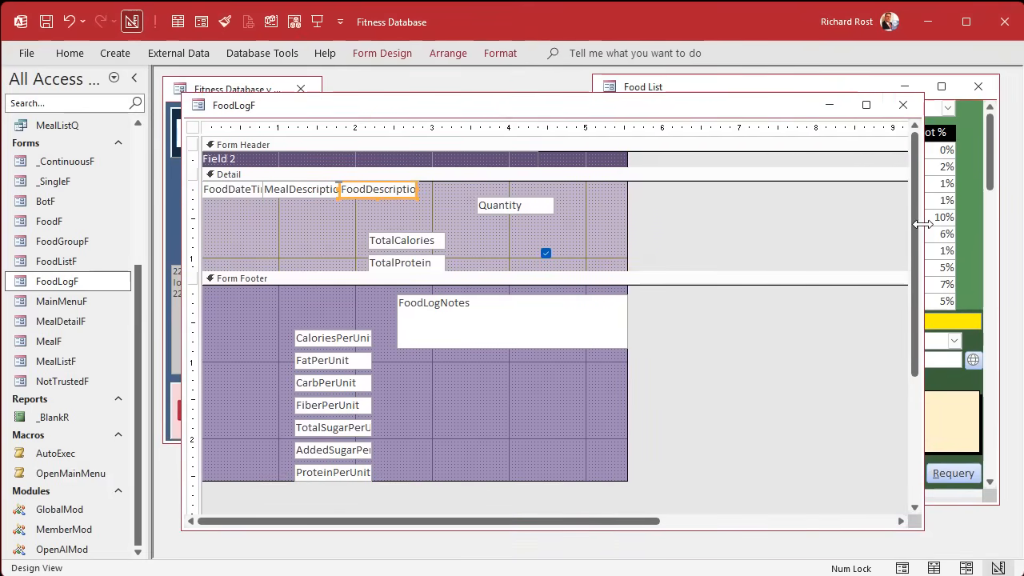
left_click_drag(625, 214, 832, 222)
Move Quantity farther right and widen the FoodDescription text box to about 3 inches.
left_click_drag(521, 206, 639, 221)
left_click(408, 188)
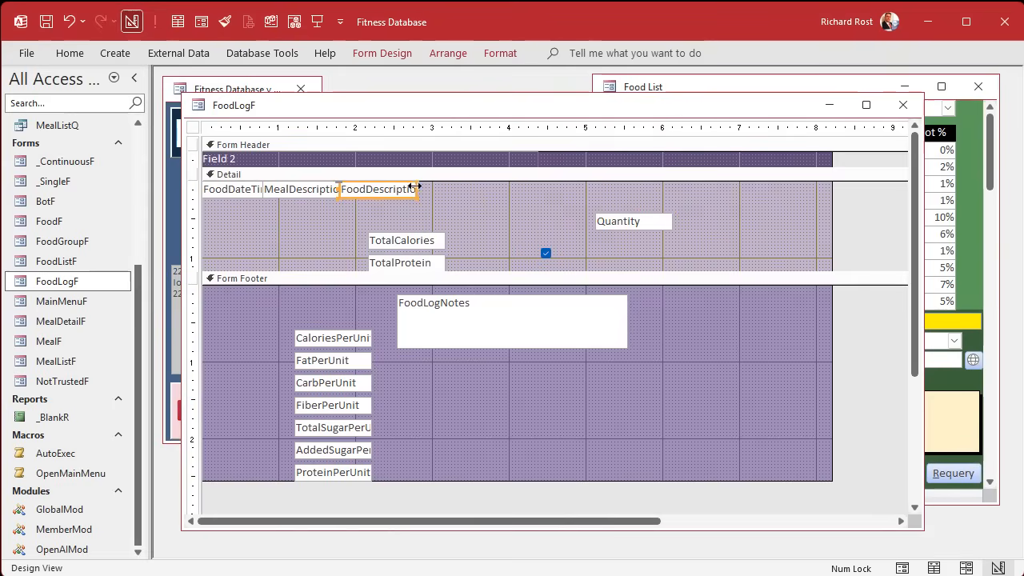
left_click_drag(417, 188, 567, 188)
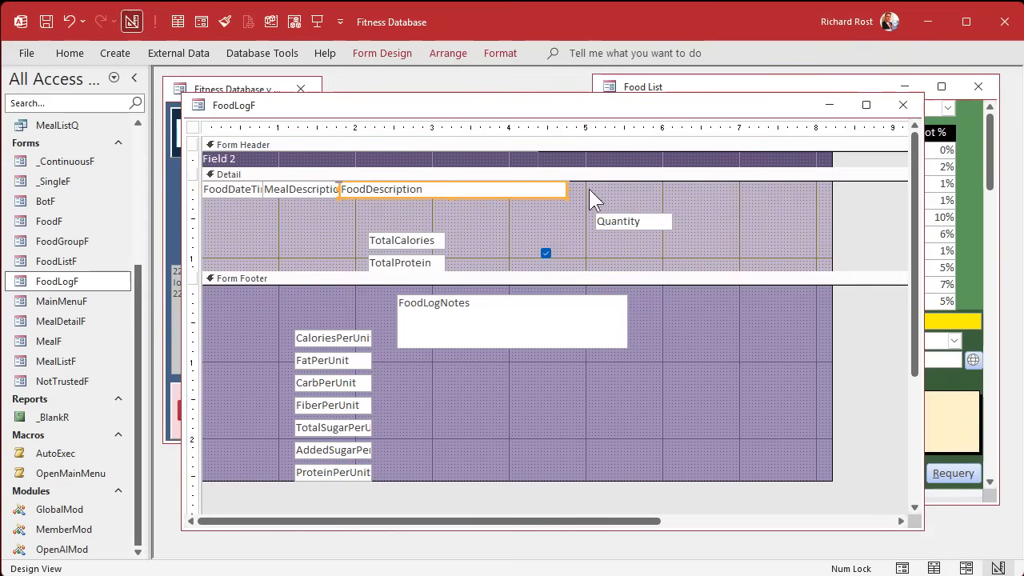
Place Quantity directly to the right of FoodDescription in the top row and narrow it to about 0.45 inches.
left_click(596, 189)
left_click(606, 222)
left_click_drag(605, 222, 597, 189)
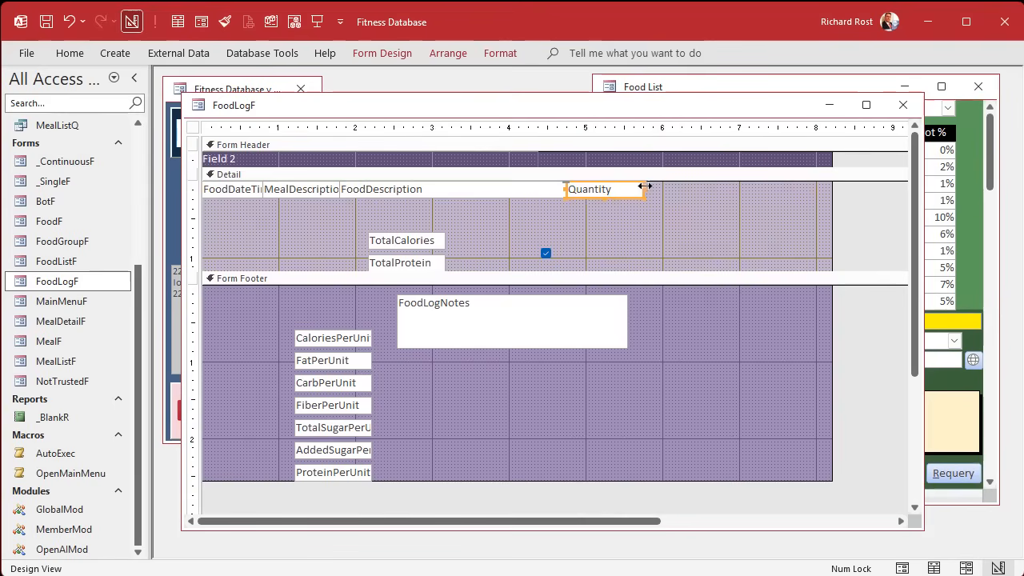
left_click(635, 189)
left_click(595, 189)
left_click_drag(594, 186, 598, 186)
left_click(604, 256)
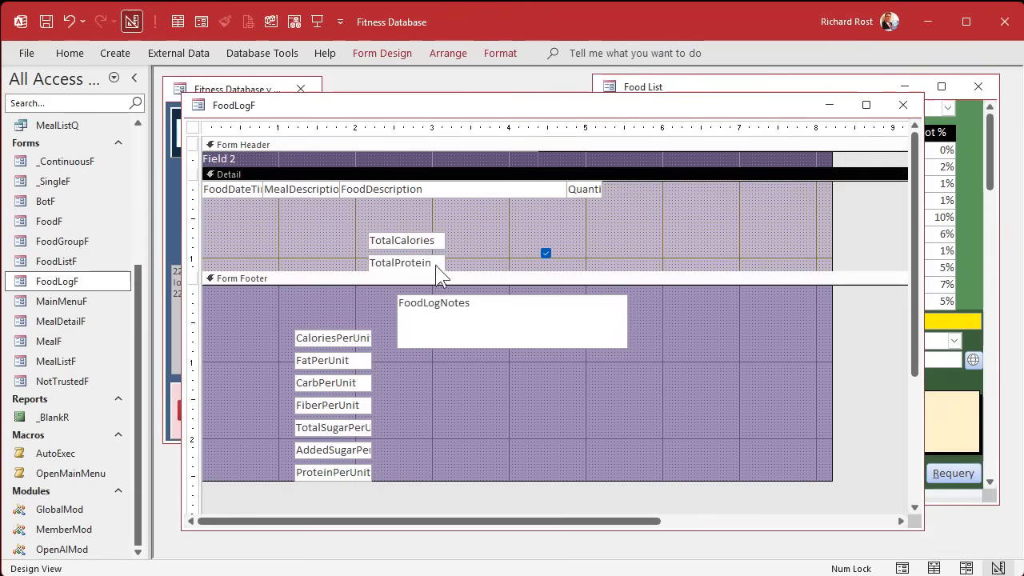
Place TotalCalories directly to the right of Quantity and narrow it to about 0.6 inches.
mouse_move(412, 242)
left_mouse_down()
mouse_move(621, 223)
mouse_move(651, 190)
mouse_move(640, 183)
mouse_move(665, 188)
left_mouse_up()
left_click(649, 230)
left_click(670, 192)
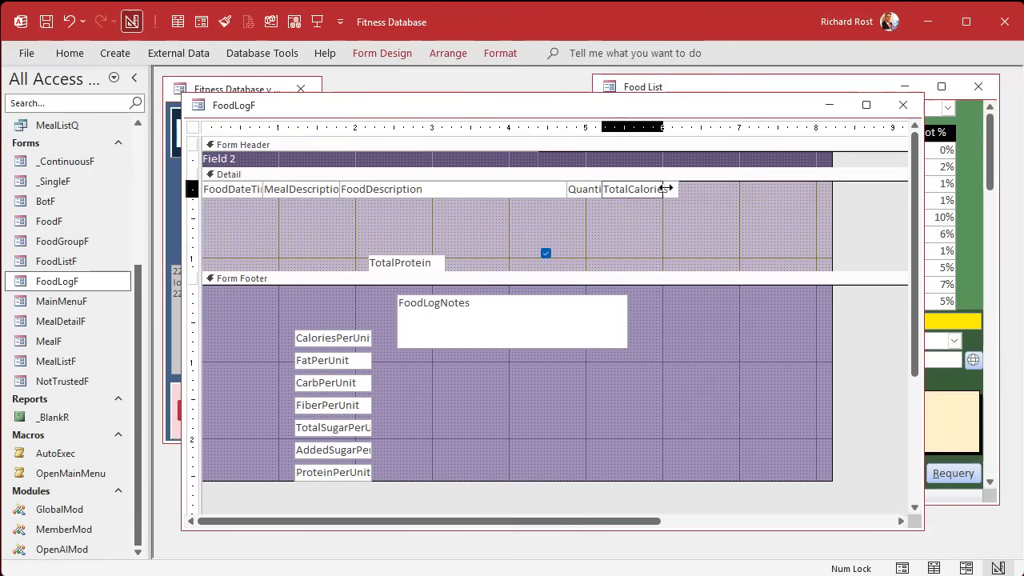
left_click(652, 188)
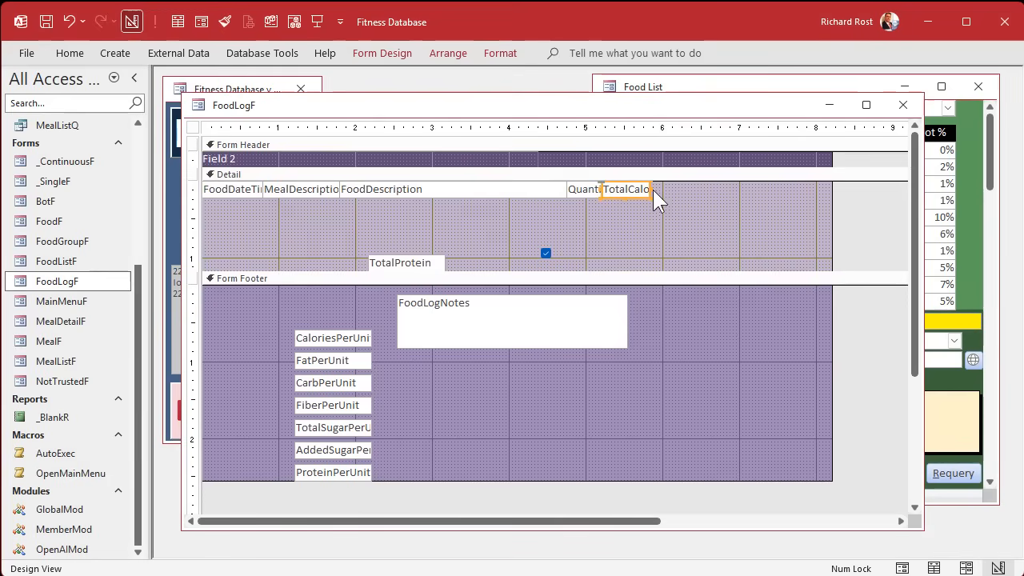
left_click(620, 204)
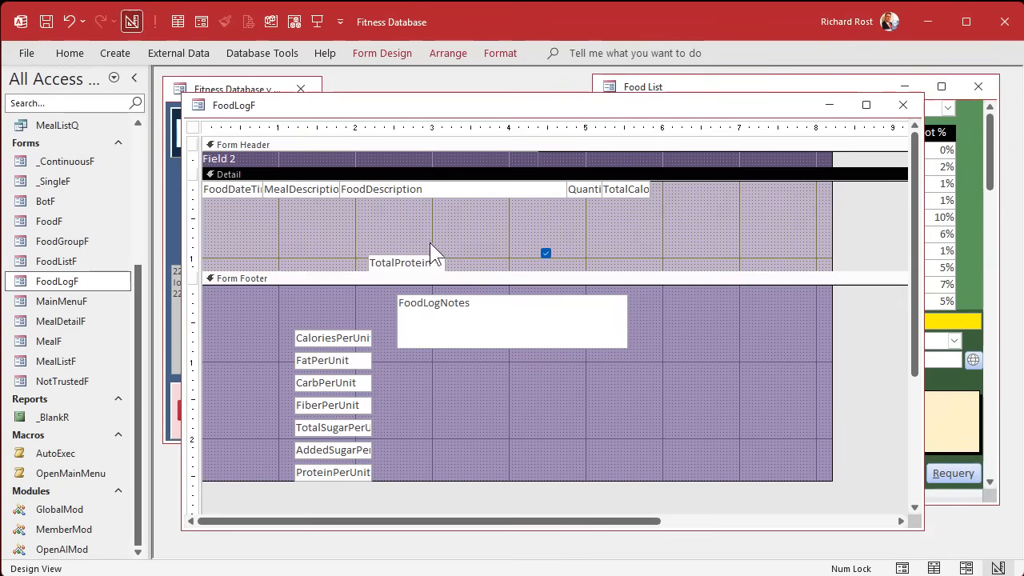
Place TotalProtein directly to the right of TotalCalories and narrow it to about 0.45 inches.
left_click_drag(420, 262, 675, 192)
left_click(639, 213)
left_click(672, 215)
Move the HasEaten check box to the end of the Detail row and narrow the form to about 6.7 inches.
left_click_drag(552, 252, 698, 185)
left_click(721, 223)
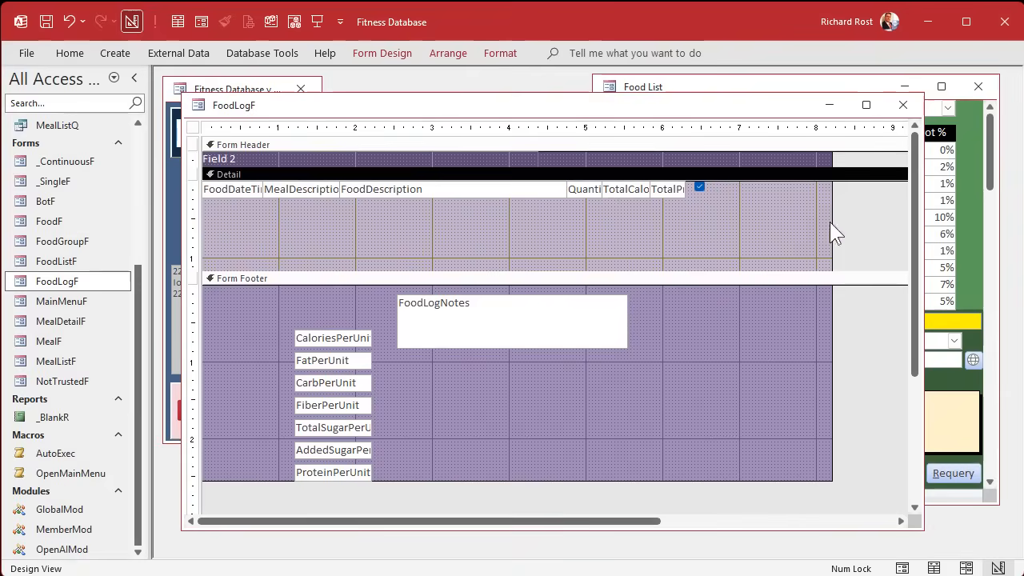
left_click_drag(832, 221, 717, 217)
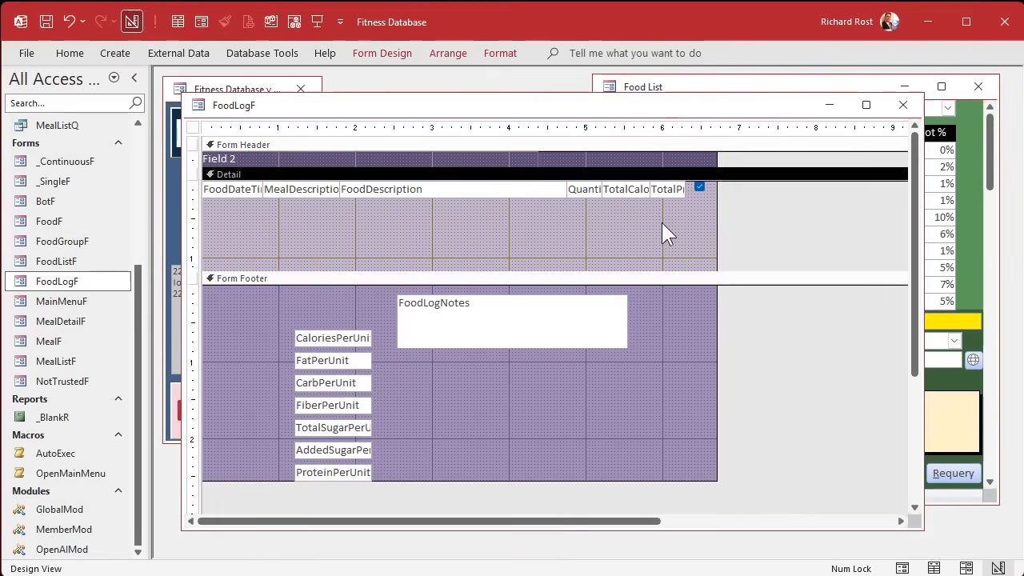
Give the TotalCalories and TotalProtein text boxes a light gray background fill.
left_click_drag(617, 211, 665, 189)
left_click(490, 51)
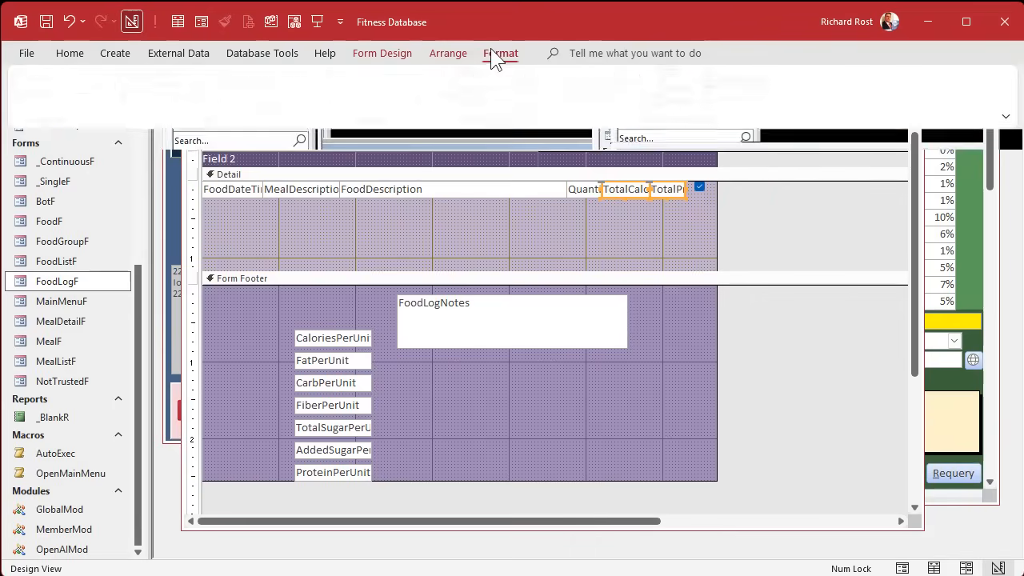
left_click(247, 109)
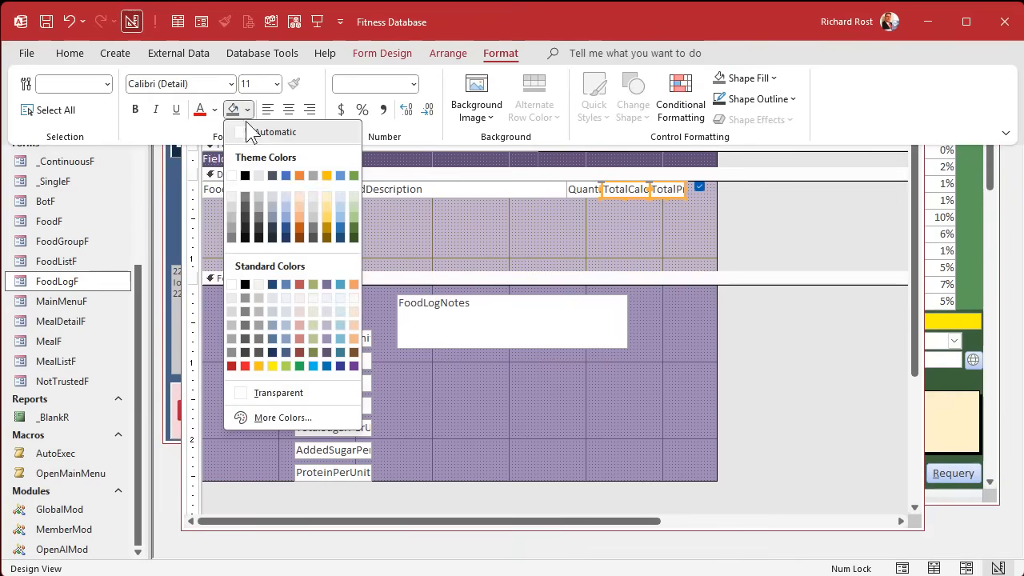
left_click(230, 205)
left_click(521, 240)
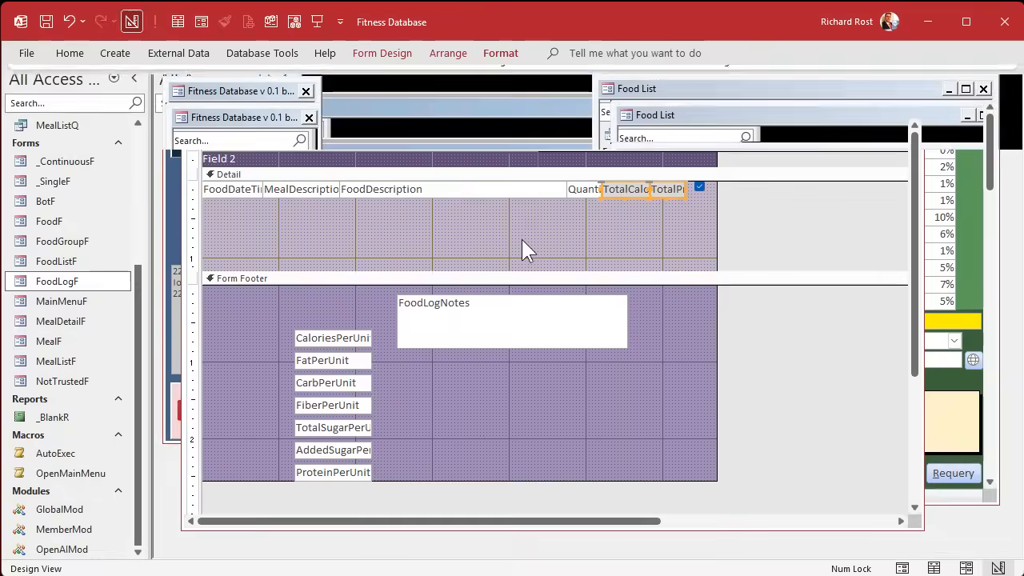
left_click(604, 236)
left_click_drag(566, 104, 557, 100)
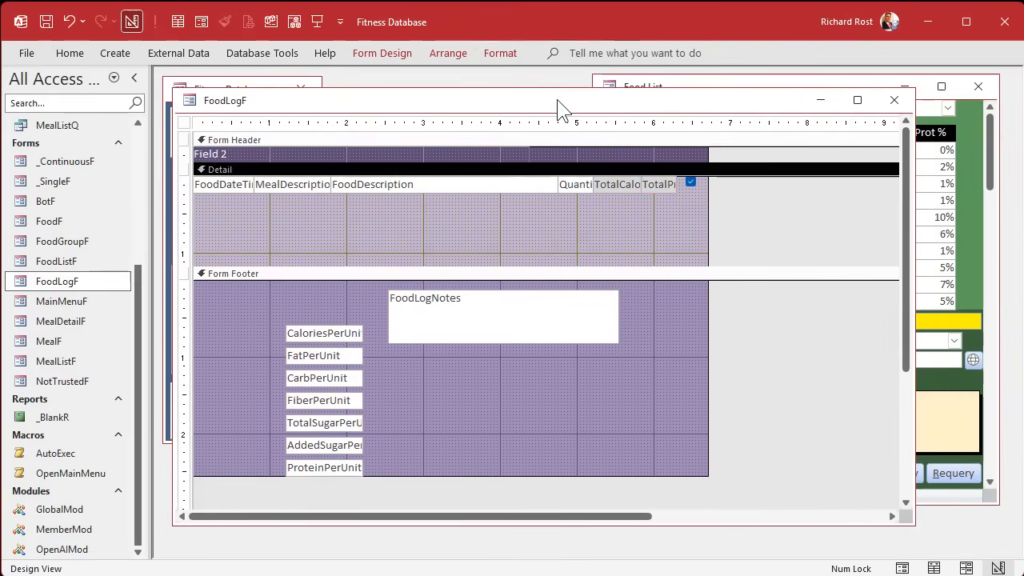
Reset the Detail section's tab order automatically so it follows the layout of the controls.
left_click(385, 51)
left_click(788, 104)
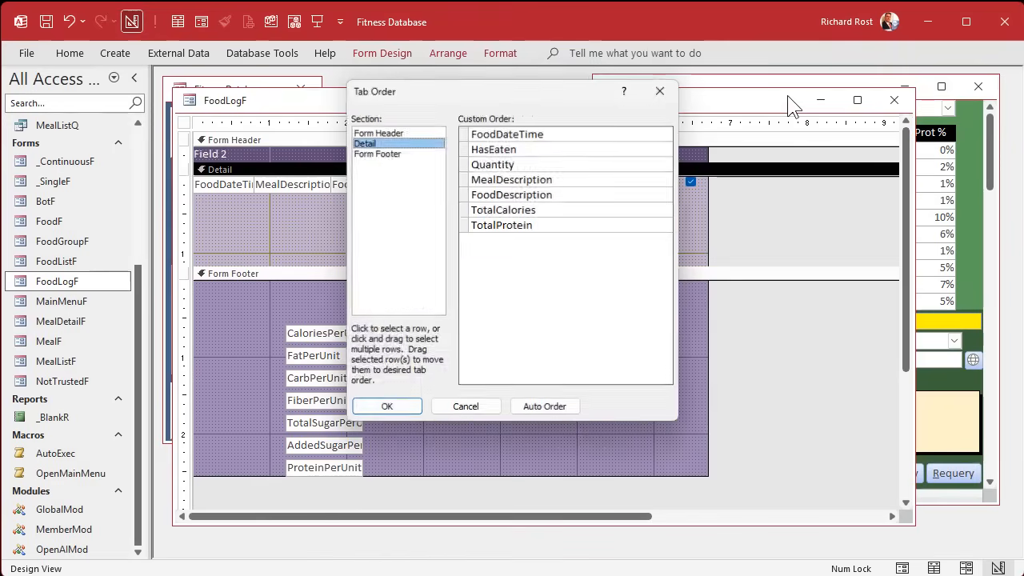
left_click(549, 408)
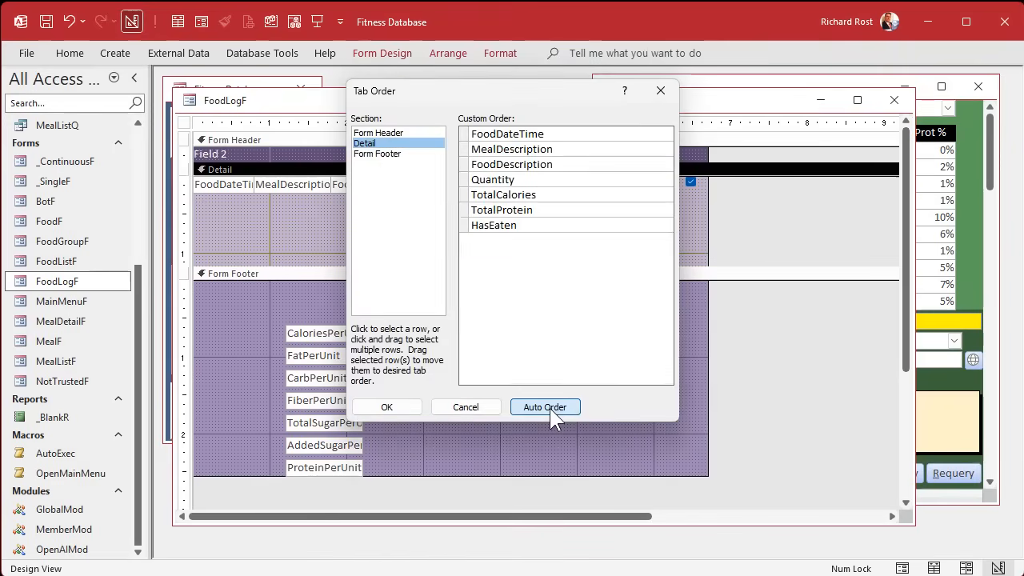
left_click(386, 407)
Try putting the HasEaten check box ahead of FoodDateTime with the other Detail fields shifted right, and undo both moves.
left_click_drag(618, 215, 661, 183)
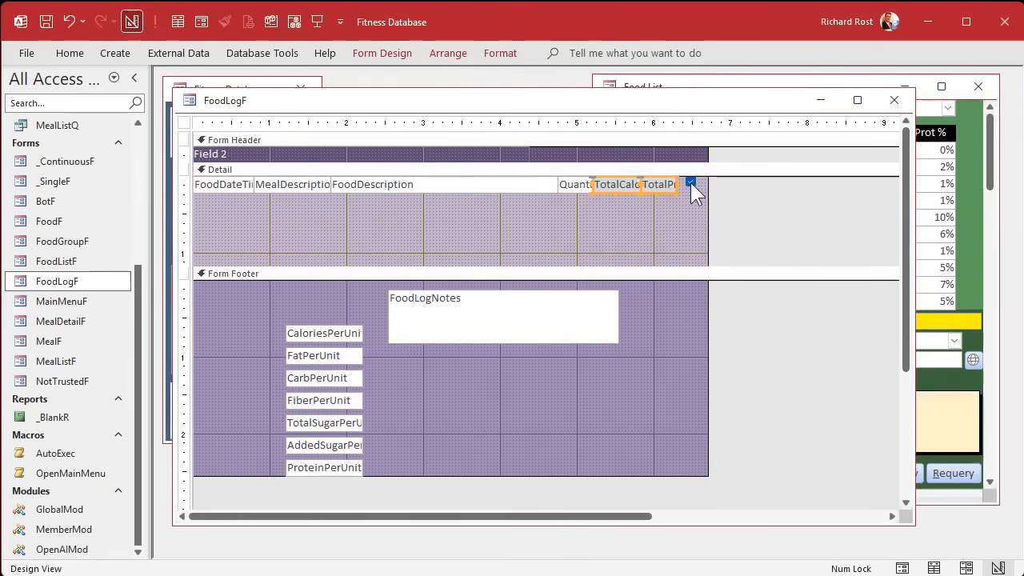
left_click(676, 214)
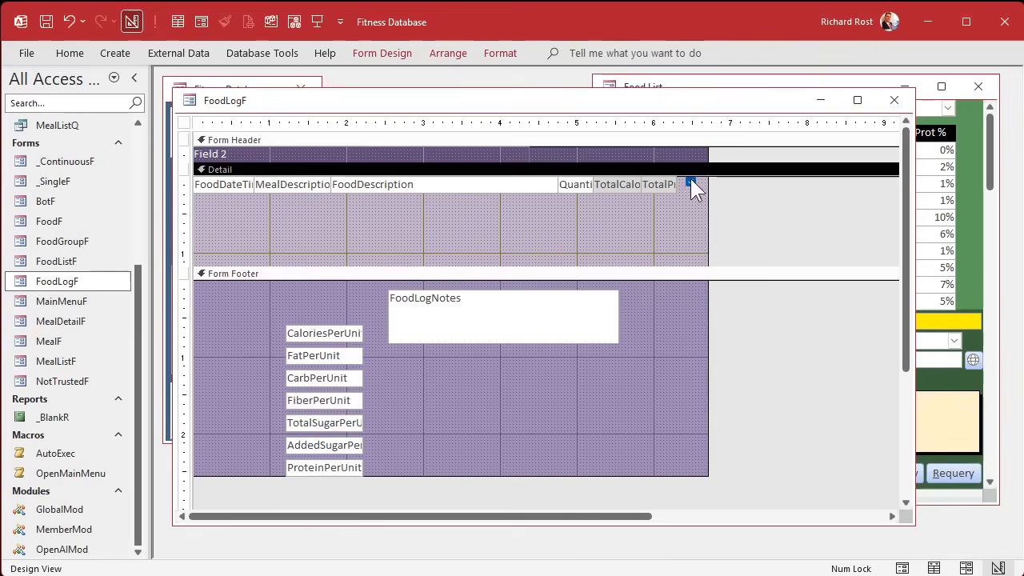
left_click_drag(690, 180, 201, 206)
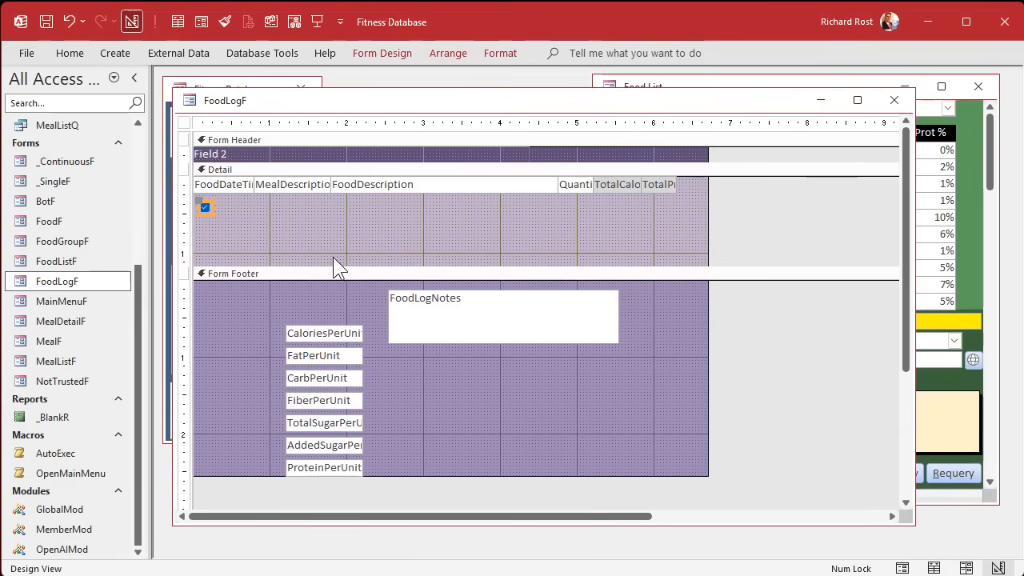
left_click_drag(657, 206, 269, 179)
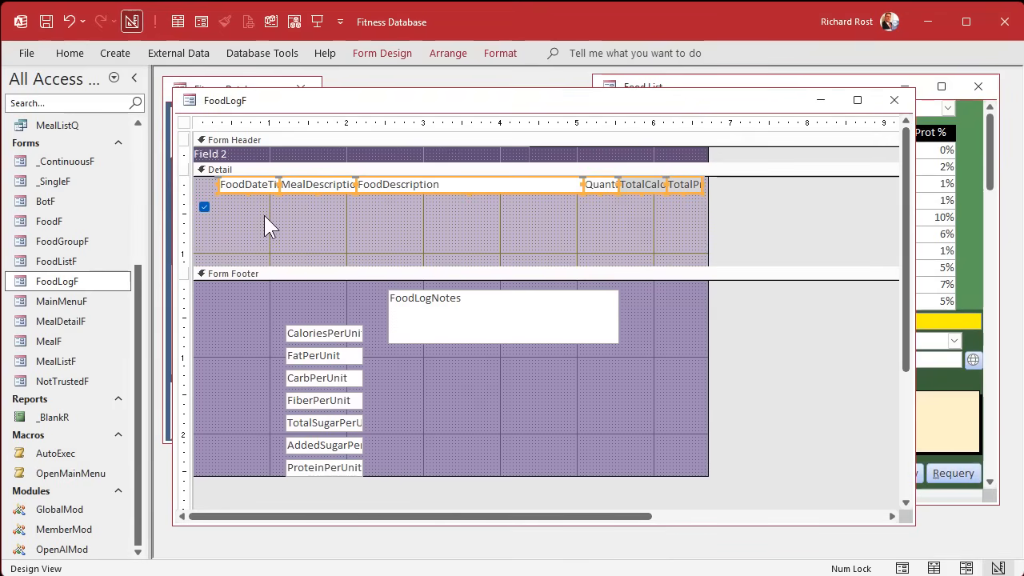
left_click(204, 208)
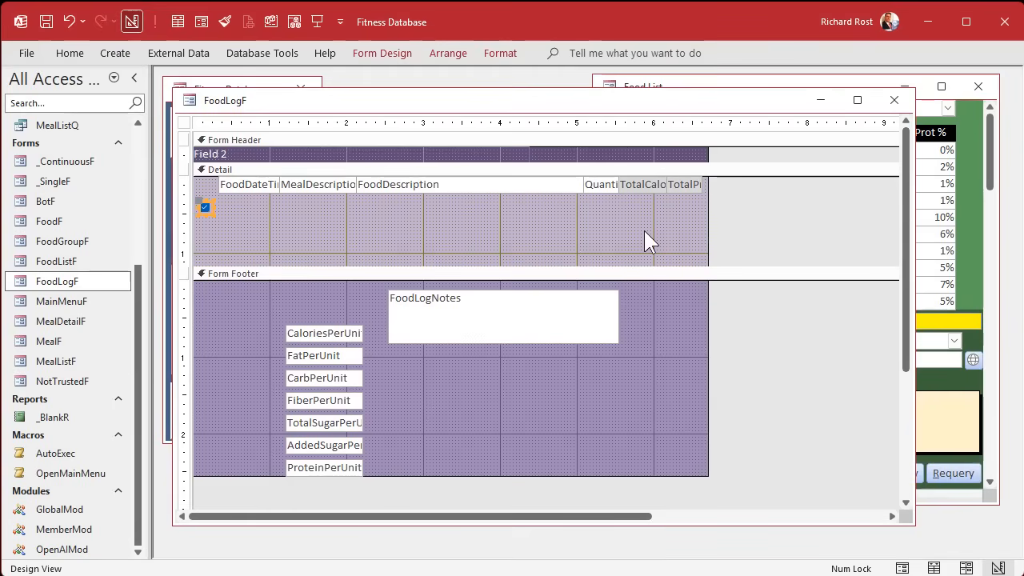
left_click(302, 219)
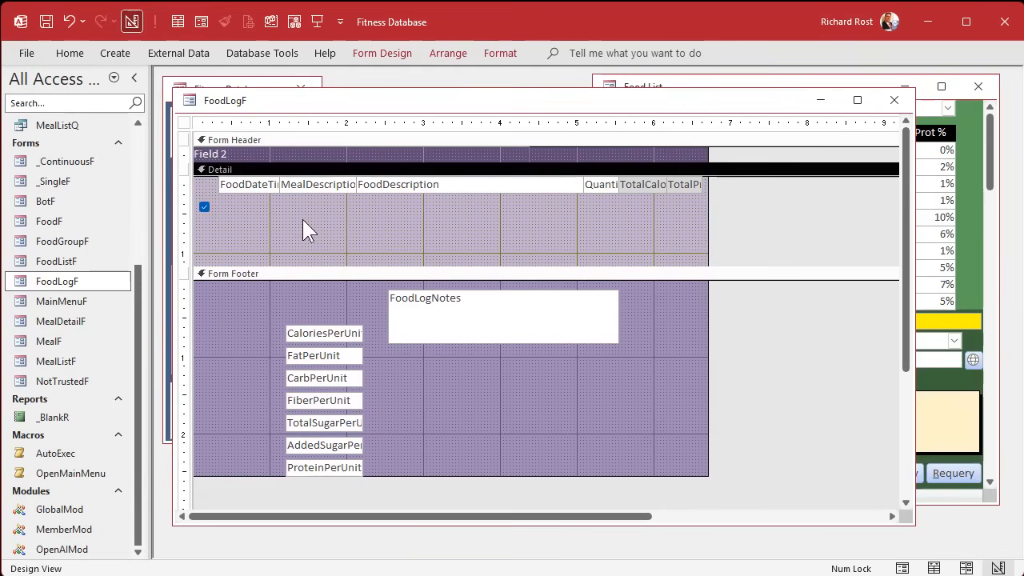
key("ctrl+z")
key("ctrl+z")
left_click(320, 224)
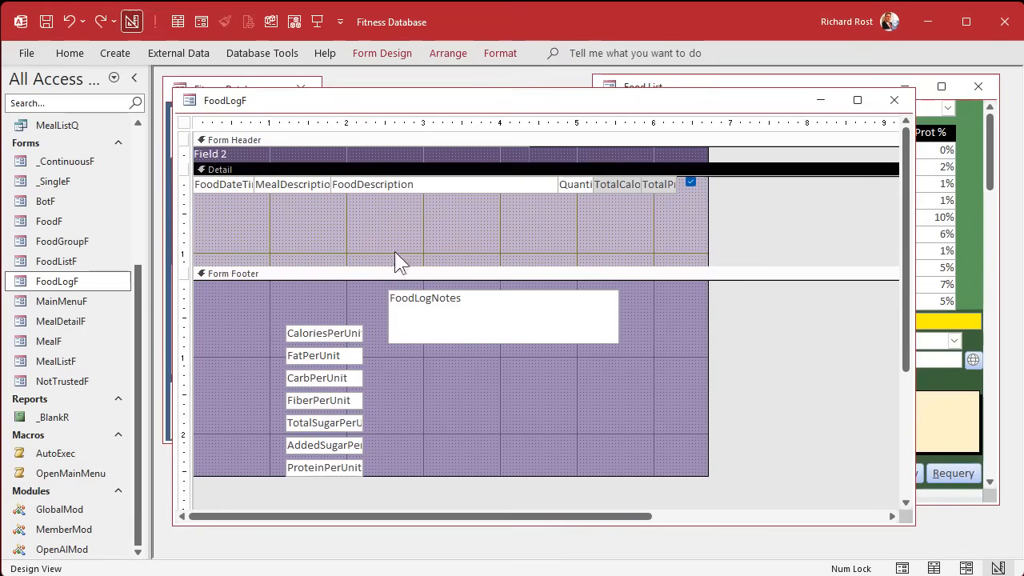
Shrink the Detail section to the height of its field row, and widen the Form Header label to the form's full width.
left_click_drag(406, 267, 420, 192)
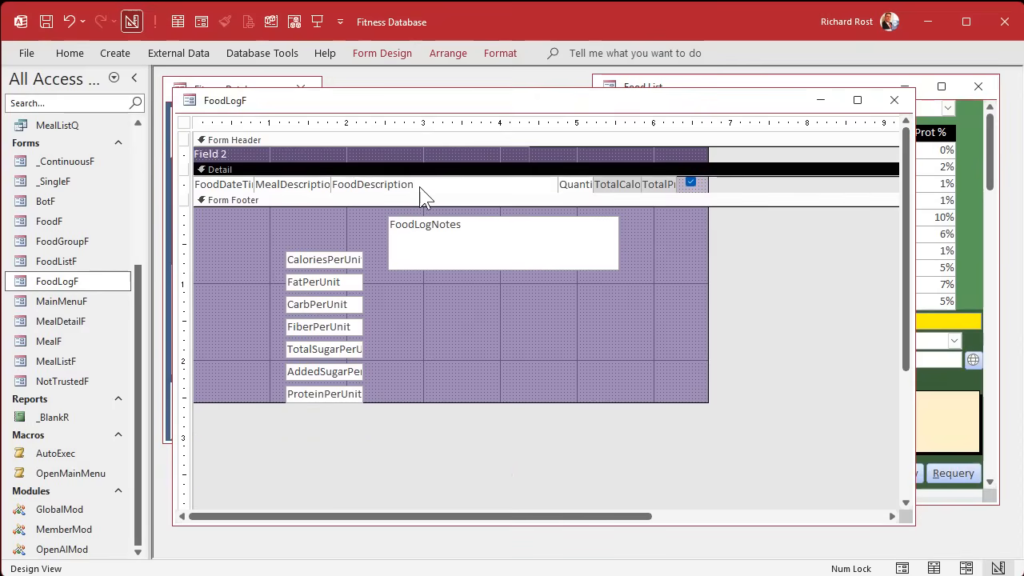
left_click(254, 153)
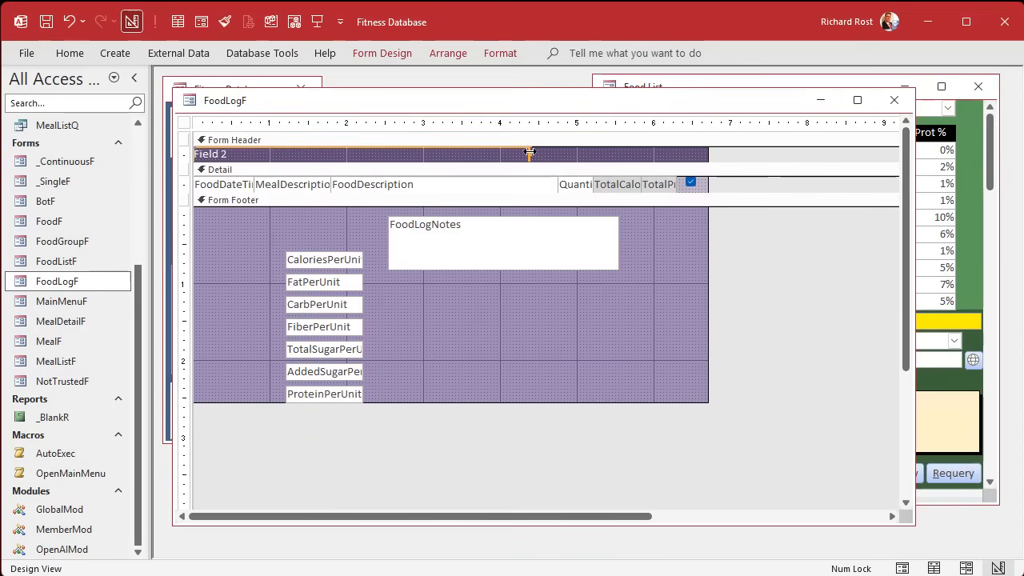
left_click_drag(530, 154, 707, 144)
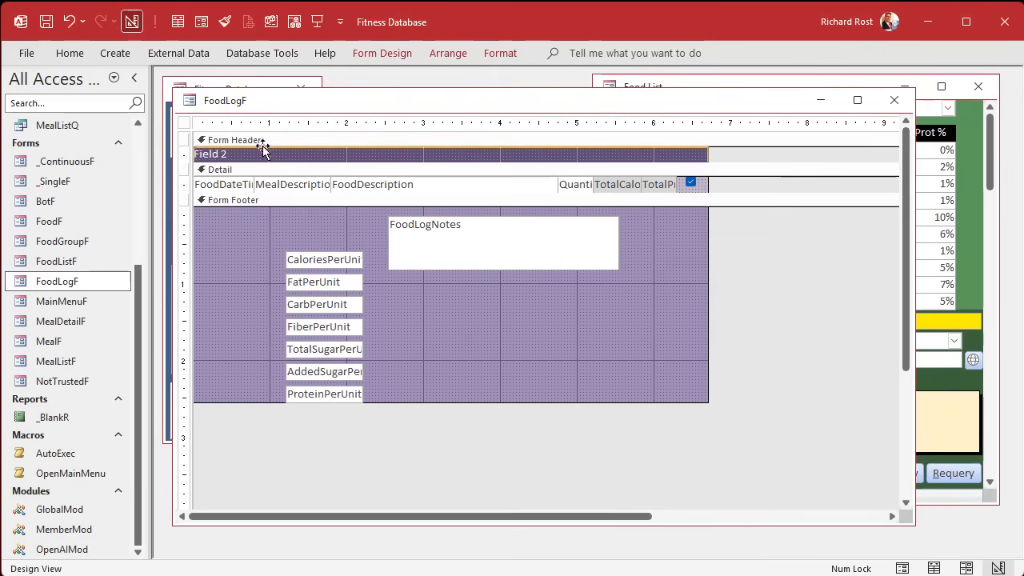
Replace the header label text with the headings Time, Meal, Food, Qty, Calories, Protein and Eat, spaced to line up with the fields below.
left_click(240, 155)
left_click_drag(240, 155, 177, 155)
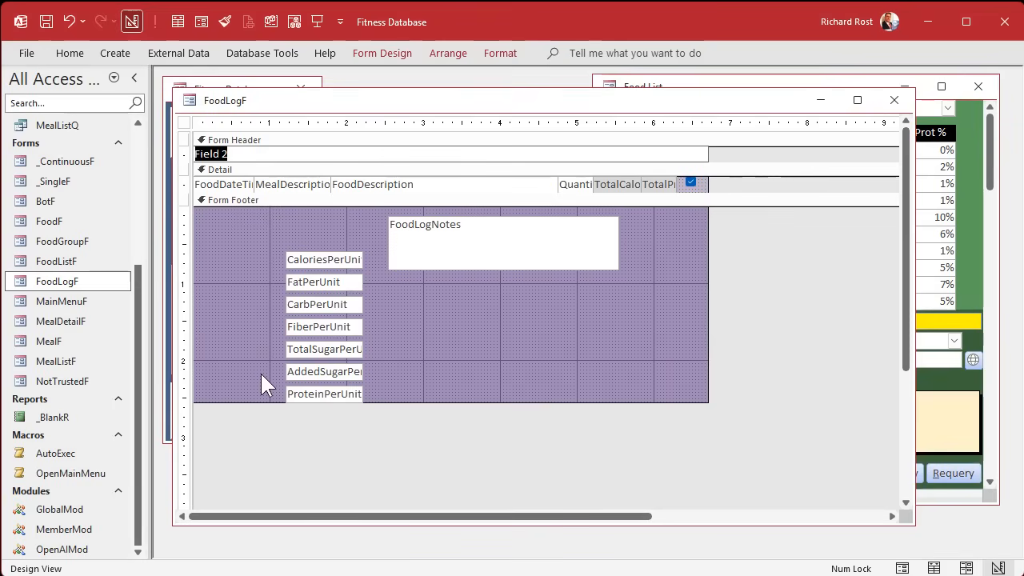
type("Time  Meal ")
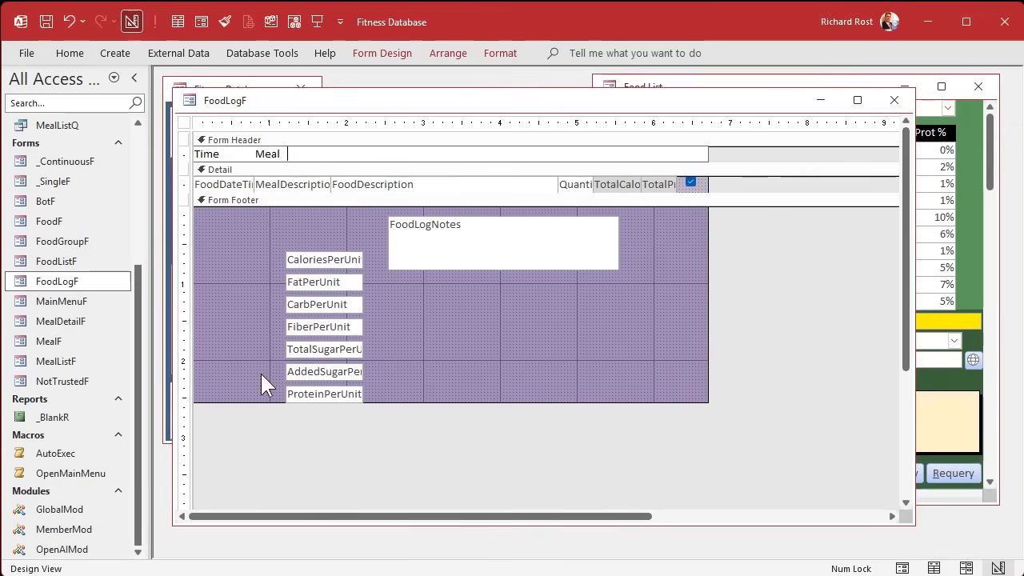
type("Food                               Qty  Calories Prot")
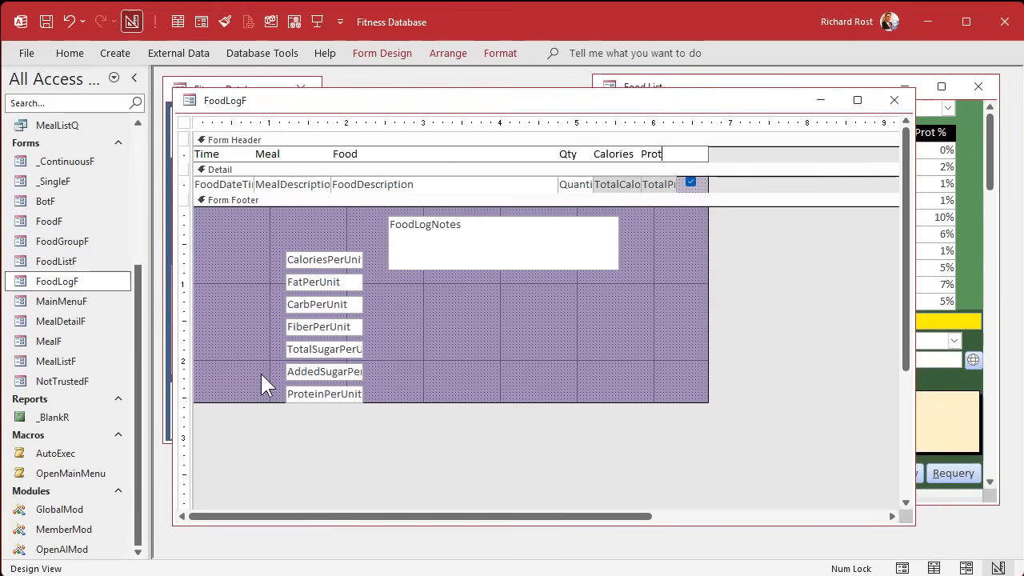
type("ein  Eat")
key("BackSpace")
key("BackSpace")
key("BackSpace")
type("Eat")
left_click(427, 345)
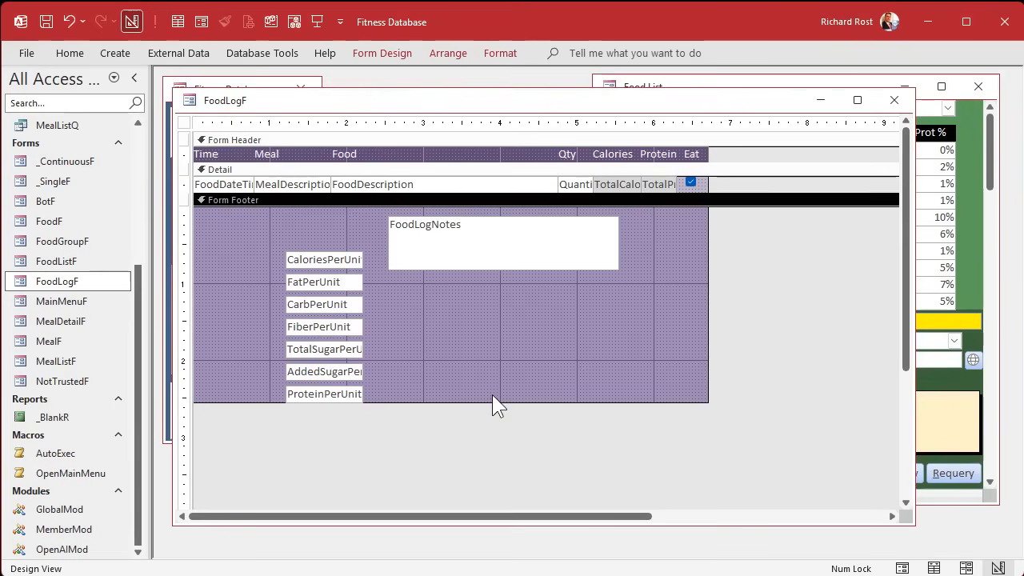
Select FoodLogNotes in the footer, and bring the Food List form to the front to examine its footer layout.
left_click(539, 248)
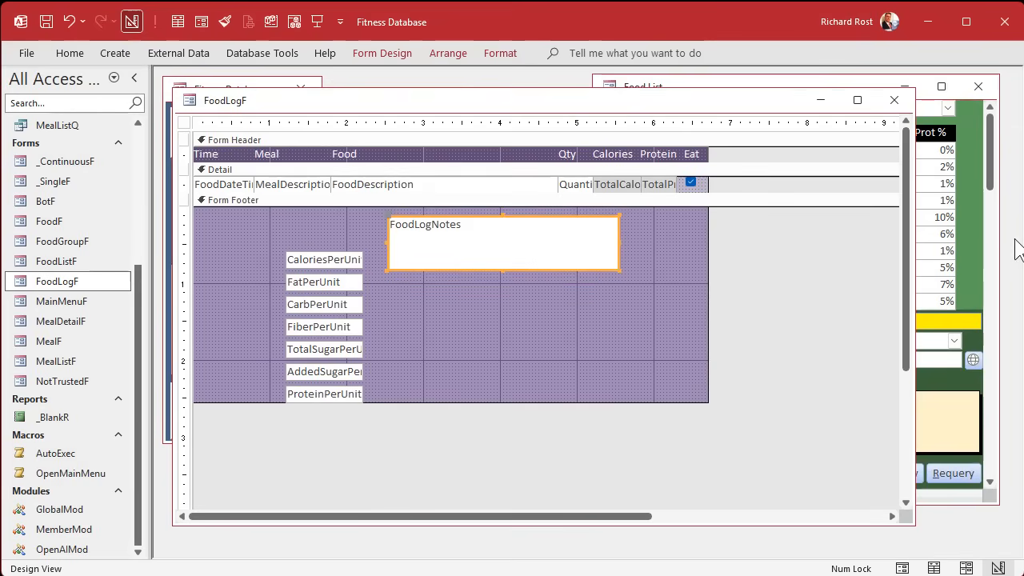
left_click(986, 248)
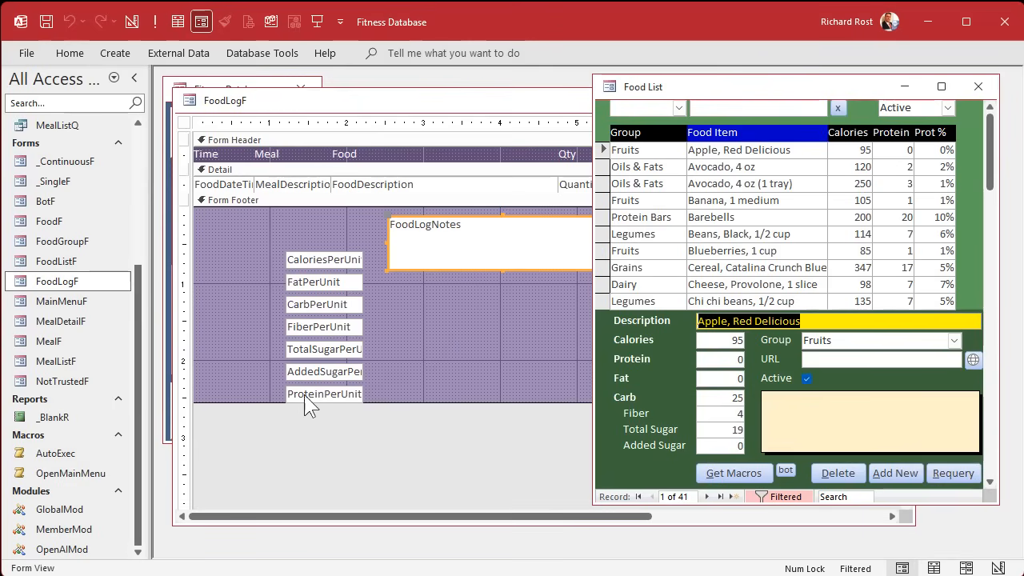
Compare the FoodLogF footer with the Food List form, and switch the Food List form to Design View.
left_click(419, 339)
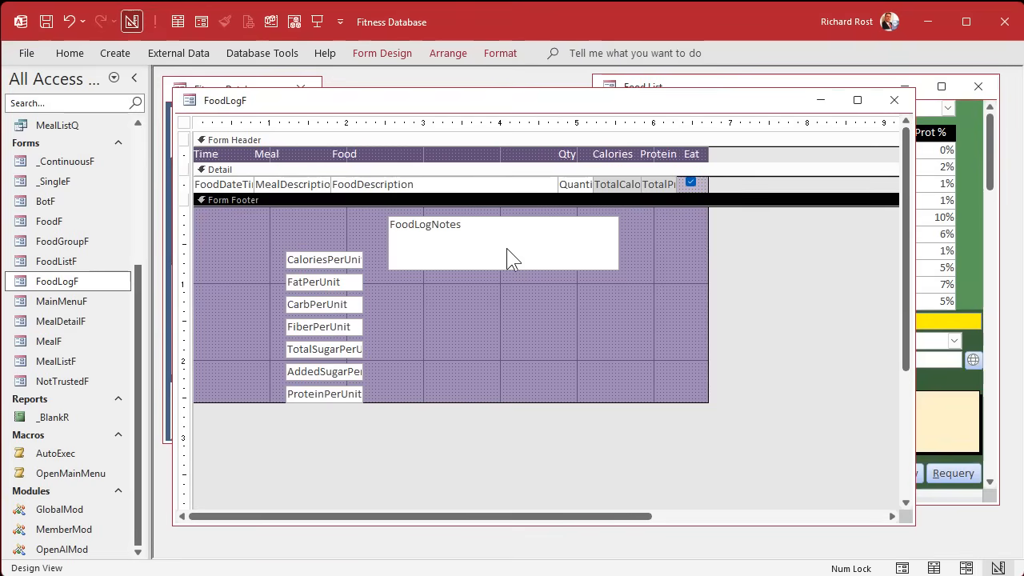
left_click(999, 296)
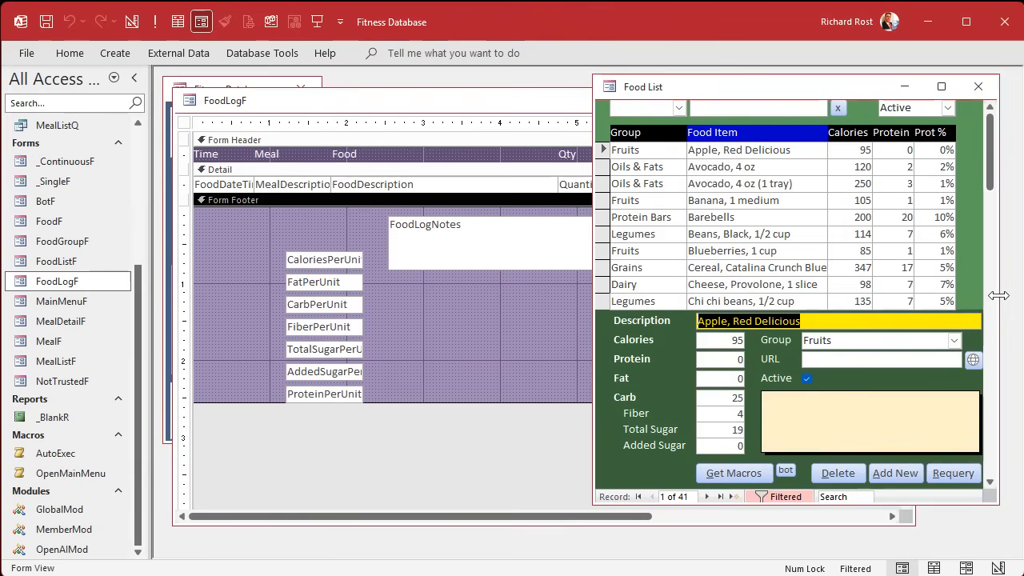
right_click(821, 83)
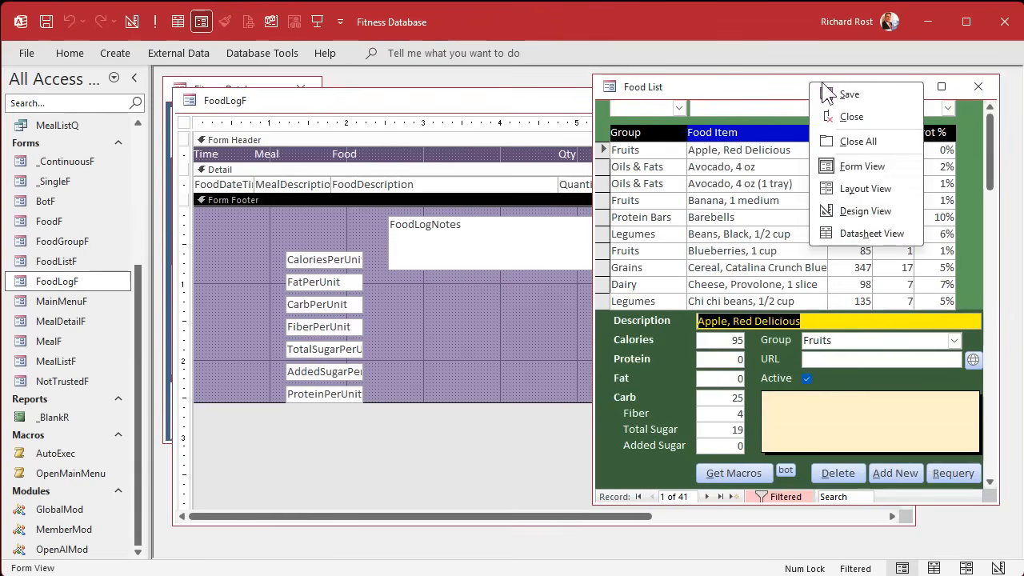
left_click(854, 212)
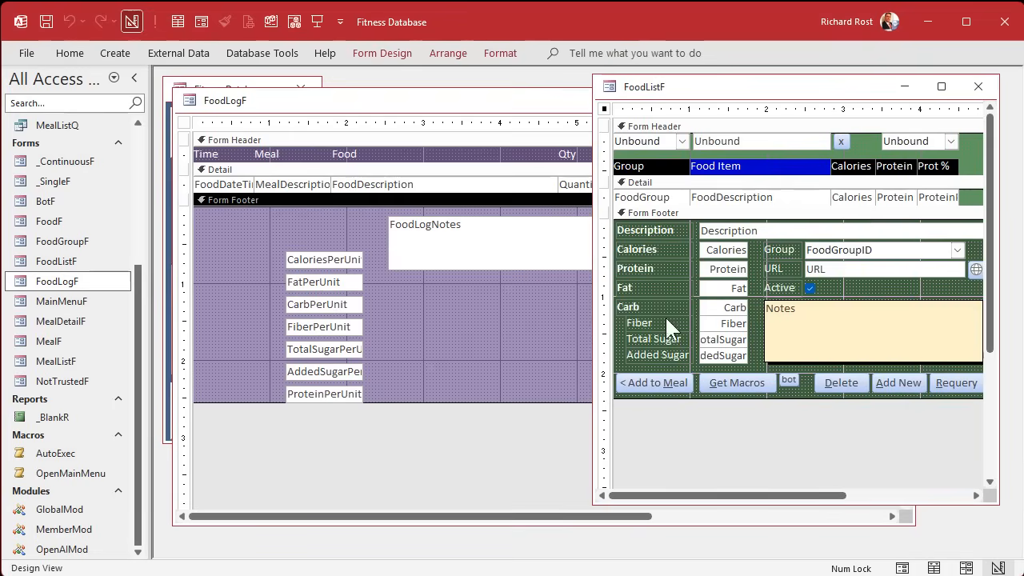
Copy the Calories through Added Sugar labels and text boxes from the FoodListF footer, and paste them into the FoodLogF footer.
left_click_drag(622, 366, 674, 247)
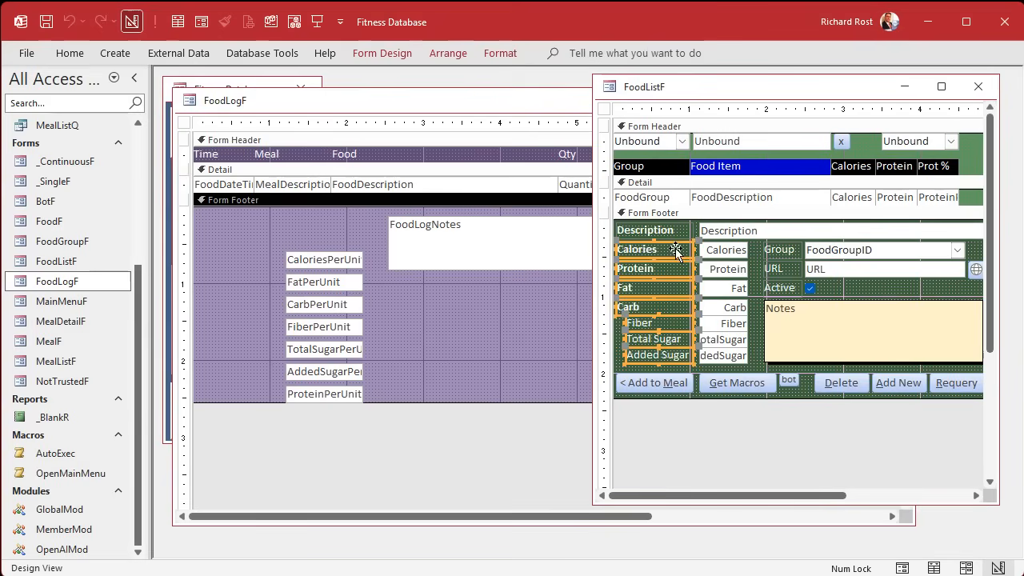
left_click(438, 323)
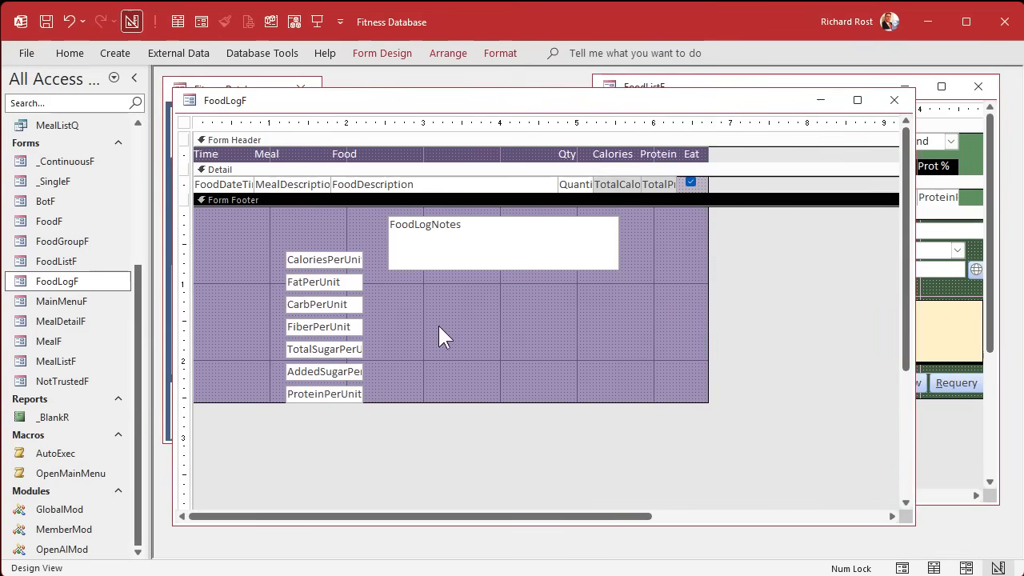
left_click(995, 301)
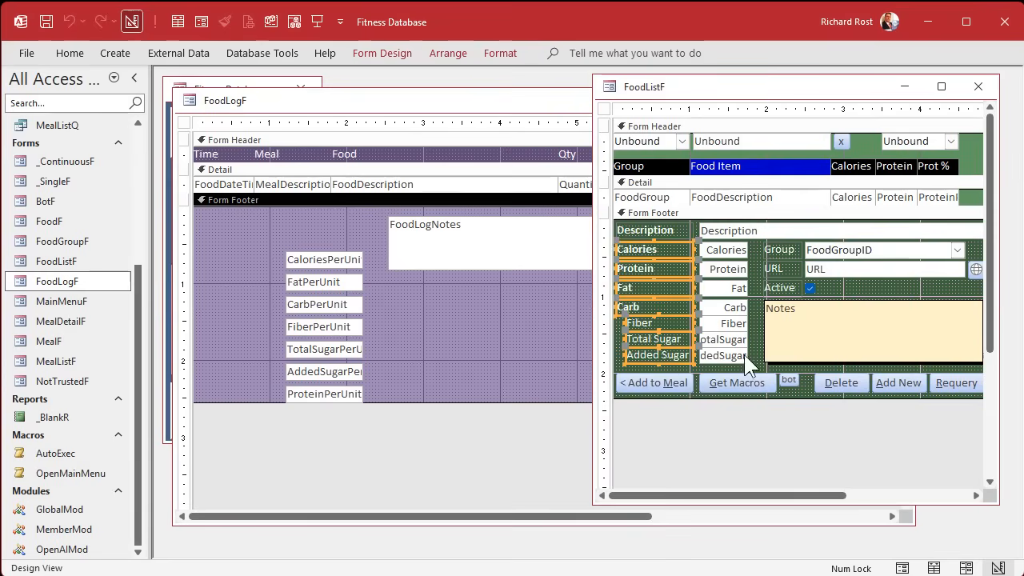
left_click_drag(753, 356, 648, 249)
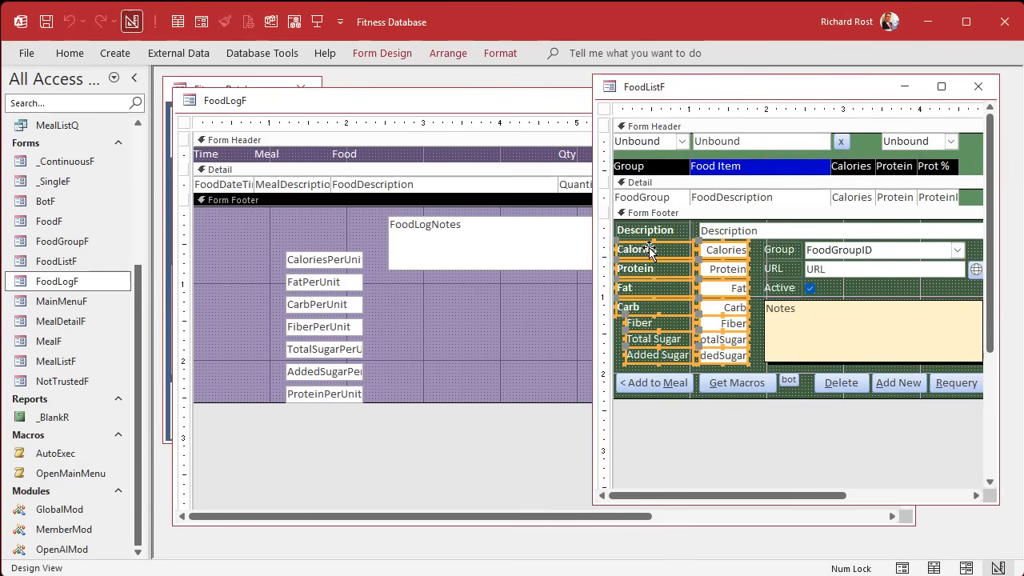
key("ctrl+c")
left_click(472, 320)
key("ctrl+v")
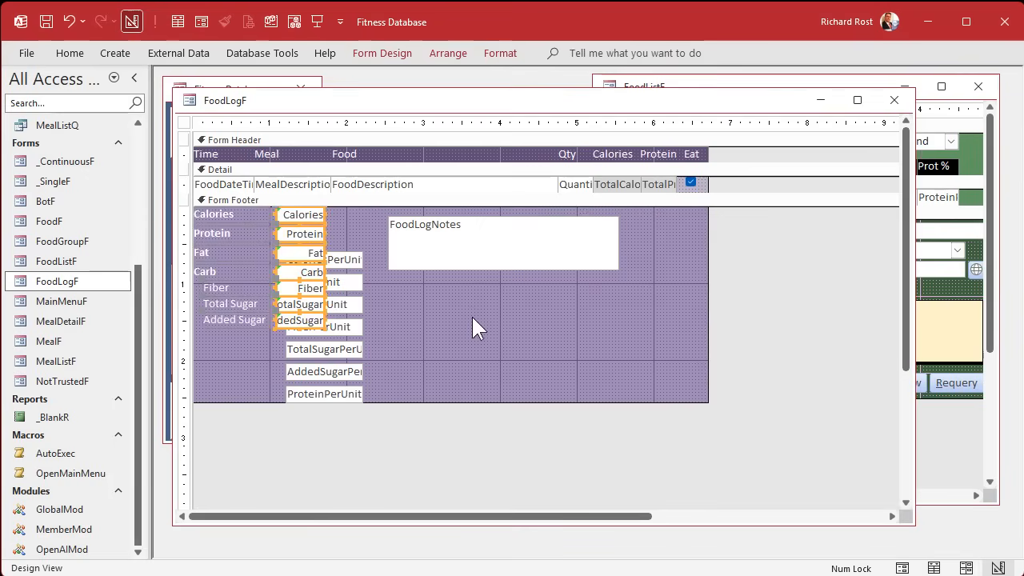
Move FoodLogNotes farther right in the footer, and place the PerUnit field column directly beside the pasted text boxes.
left_click_drag(430, 251, 494, 257)
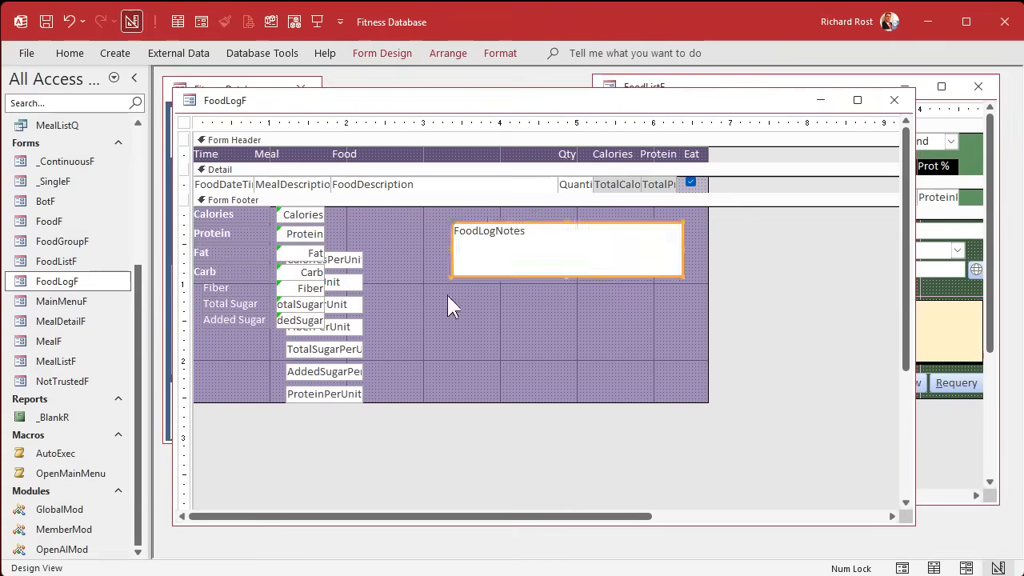
left_click(405, 249)
left_click_drag(379, 246, 352, 396)
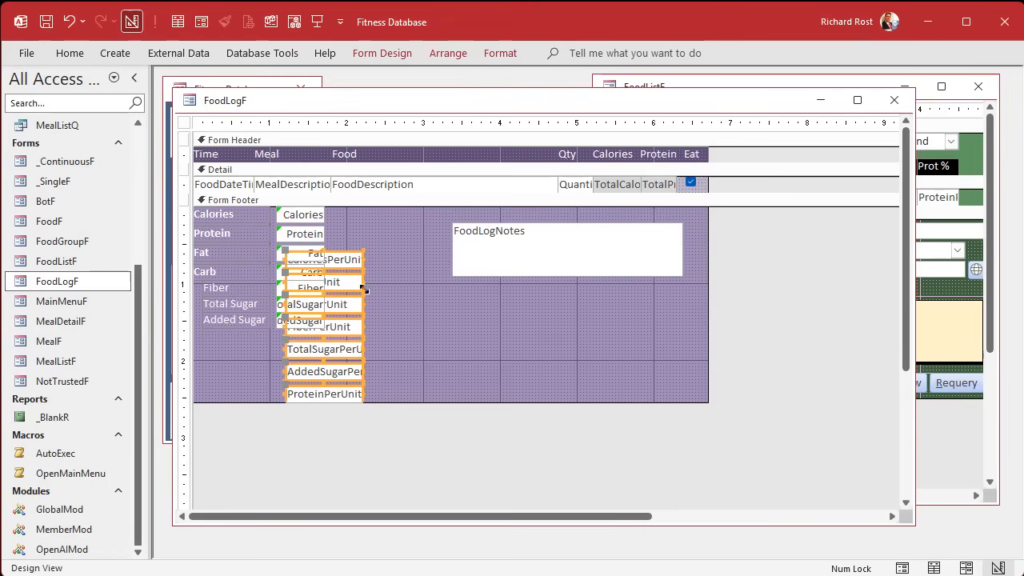
left_click_drag(354, 279, 397, 235)
left_click(435, 236)
Reorder the PerUnit fields as Calories, Protein, Fat, Carb, Fiber, Total Sugar and Added Sugar, each level with its matching pasted row.
left_click(365, 238)
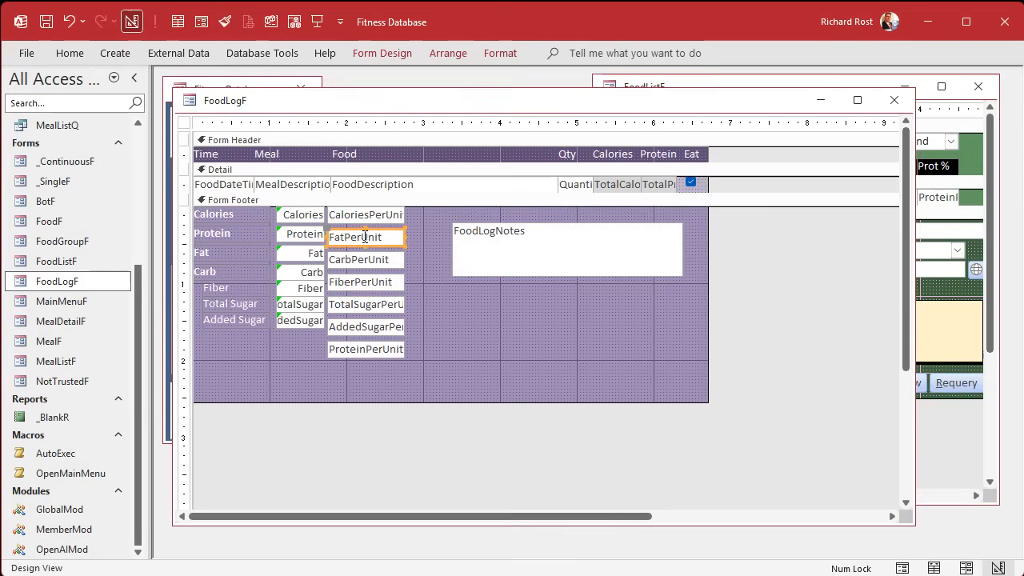
left_click(431, 276)
left_click_drag(372, 237, 467, 328)
left_click(398, 244)
left_click_drag(398, 244, 364, 253)
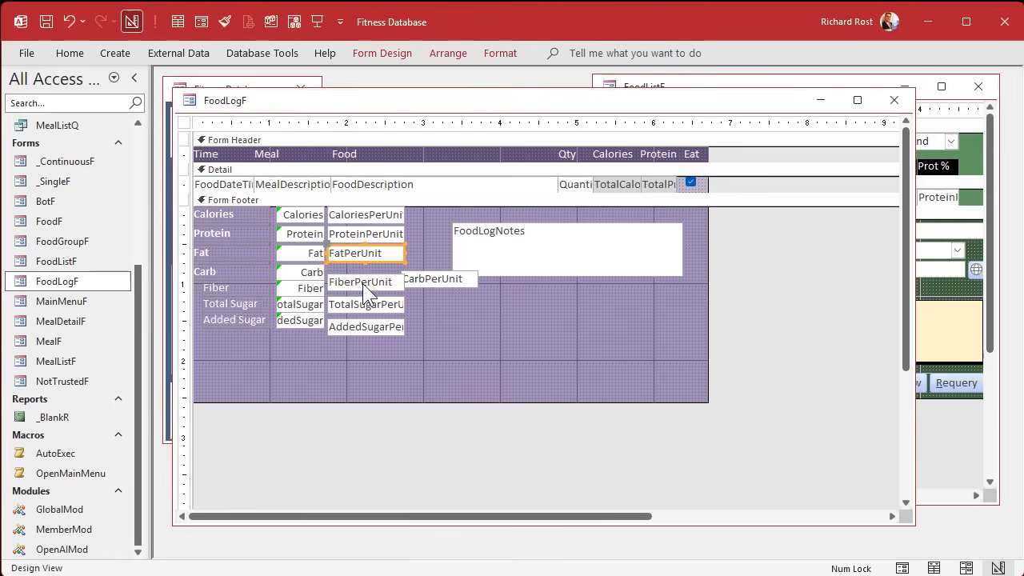
mouse_move(367, 293)
left_mouse_down()
mouse_move(432, 282)
mouse_move(408, 276)
mouse_move(387, 274)
mouse_move(511, 308)
mouse_move(376, 289)
left_mouse_up()
left_click(373, 304)
left_click(364, 372)
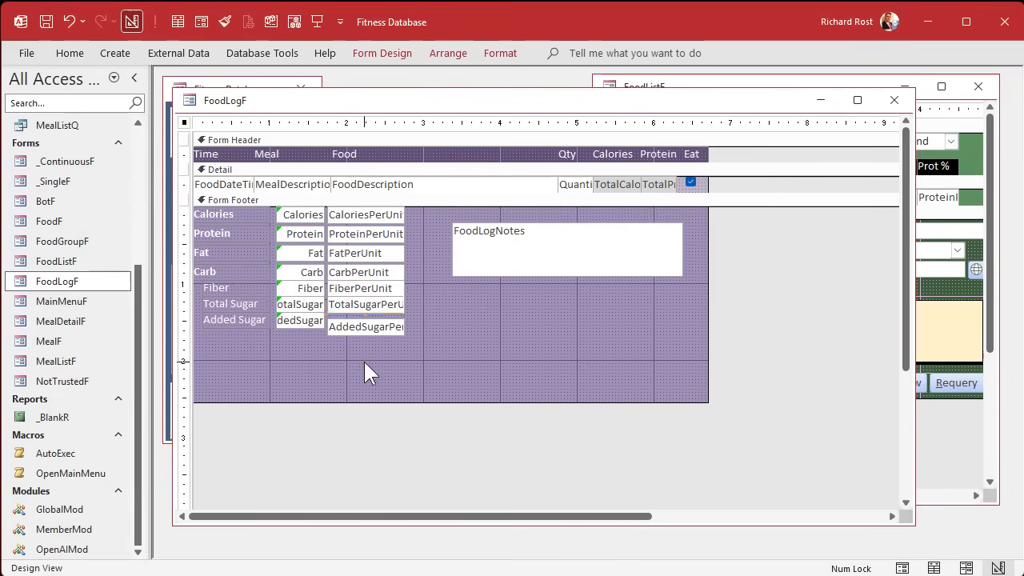
left_click_drag(368, 331, 368, 320)
left_click(394, 352)
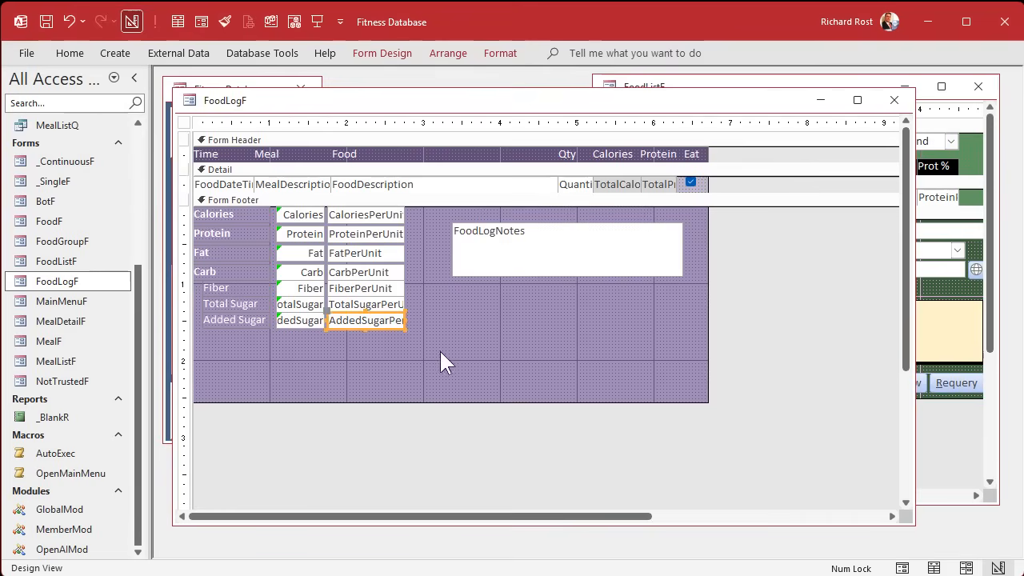
Give the seven PerUnit fields a uniform size and narrow them to about the width of the pasted text boxes.
left_click_drag(445, 362, 355, 222)
right_click(349, 215)
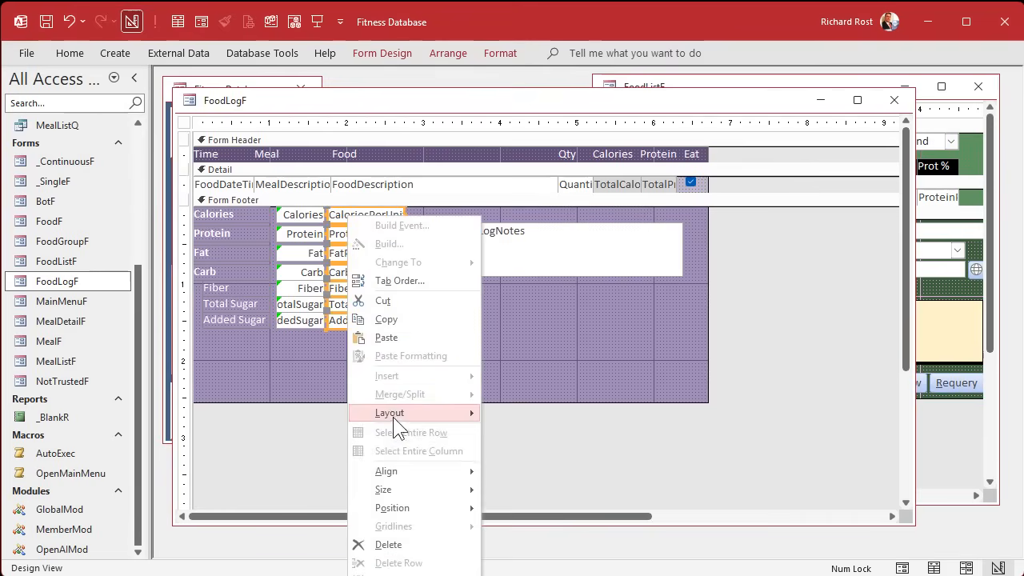
mouse_move(389, 490)
left_click(552, 513)
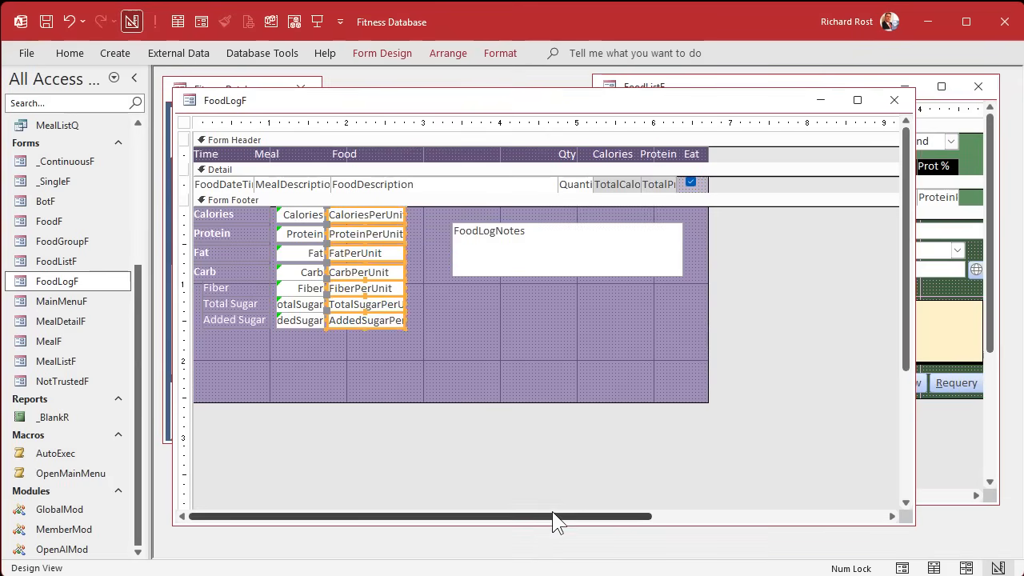
left_click(523, 349)
left_click_drag(392, 353, 375, 211)
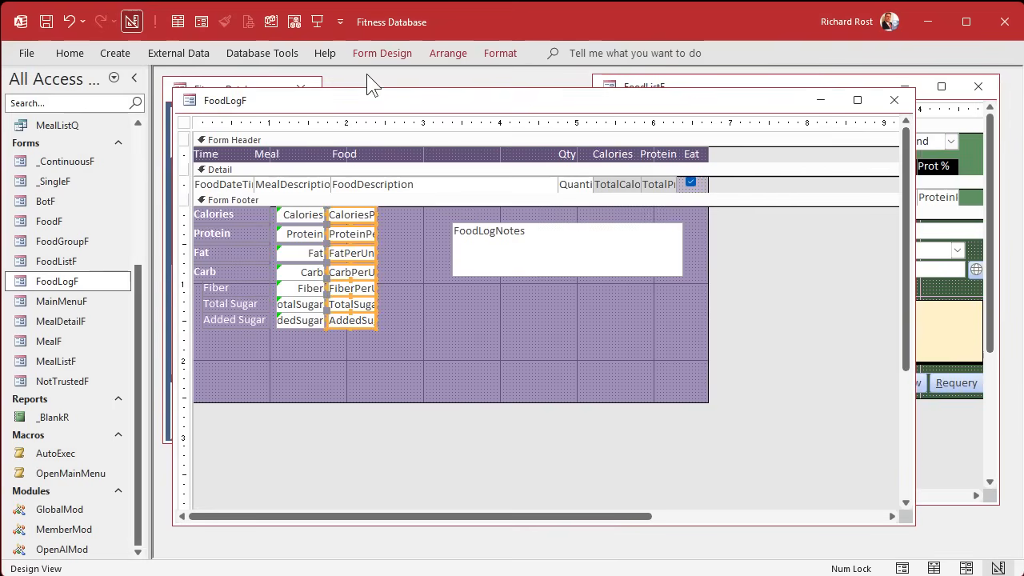
Right-align the text in the seven PerUnit fields.
left_click(376, 54)
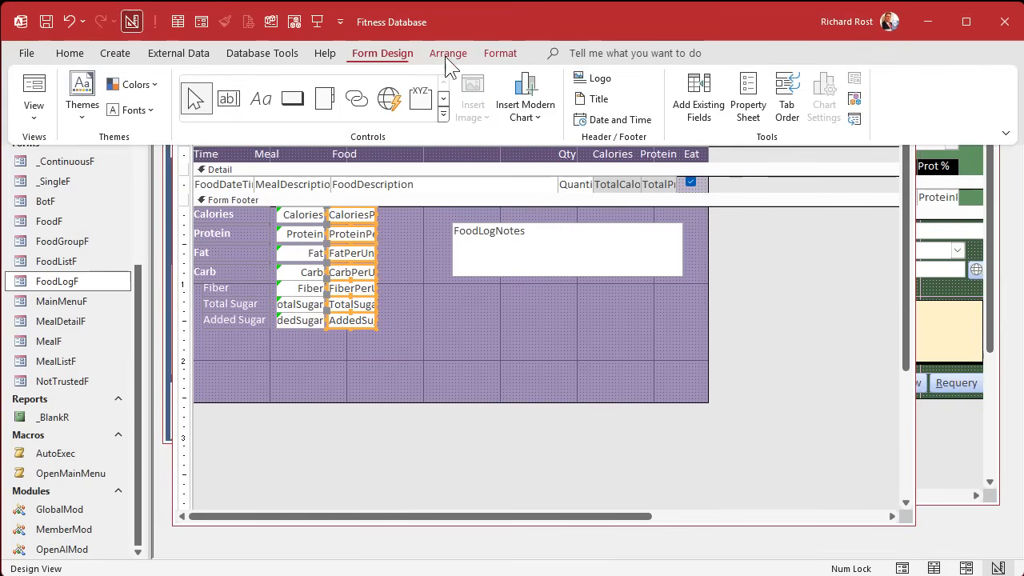
left_click(516, 52)
left_click(308, 110)
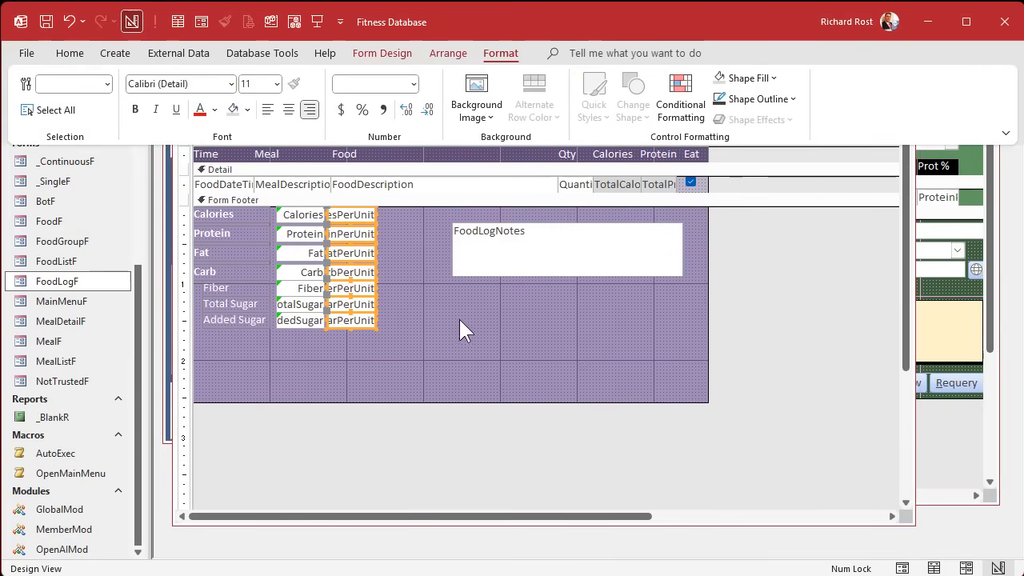
left_click(317, 372)
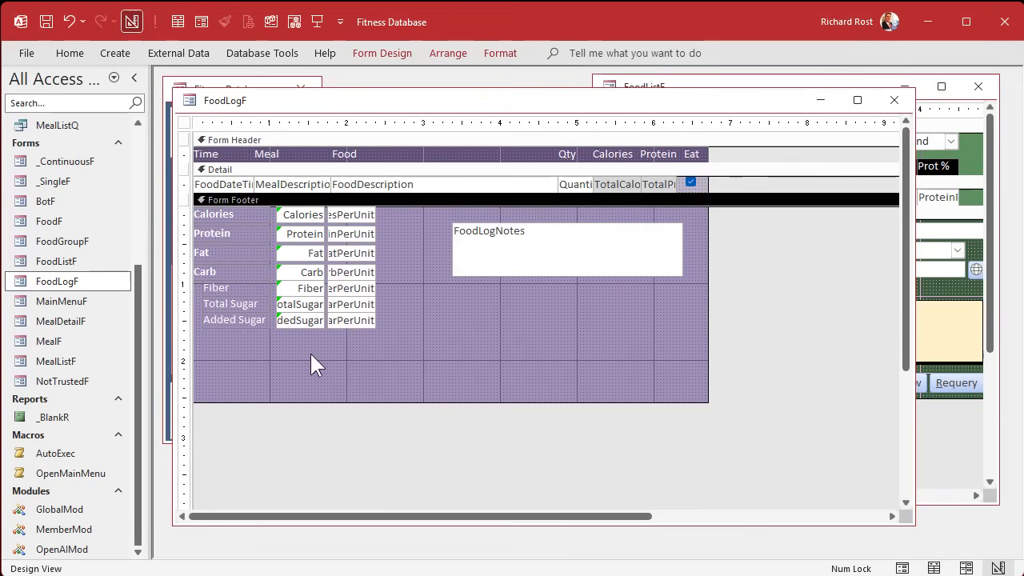
key("ctrl+s")
Try removing the seven pasted nutrition labels from the footer, and undo the removal.
left_click_drag(229, 349, 241, 213)
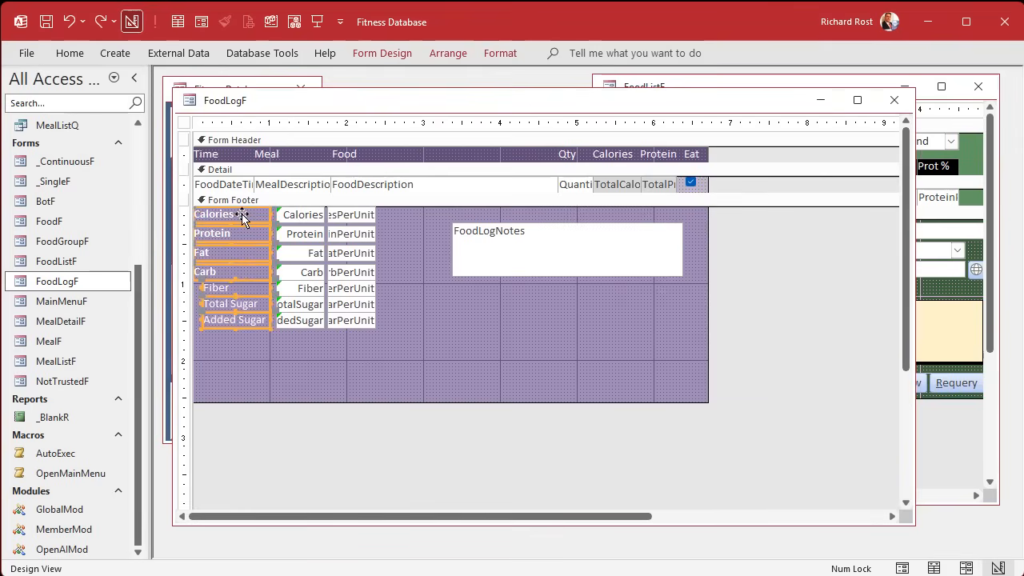
key("Delete")
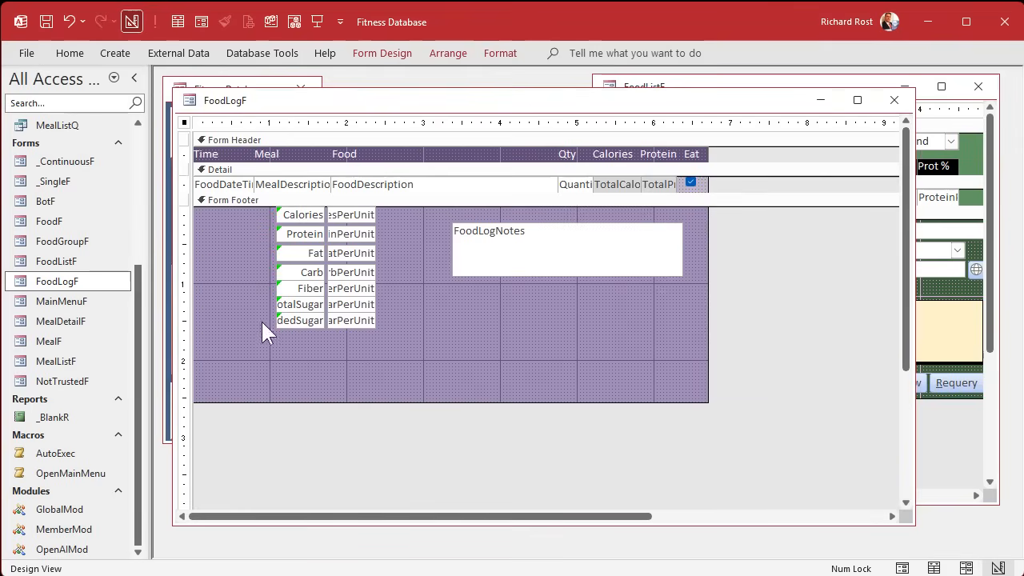
left_click(567, 342)
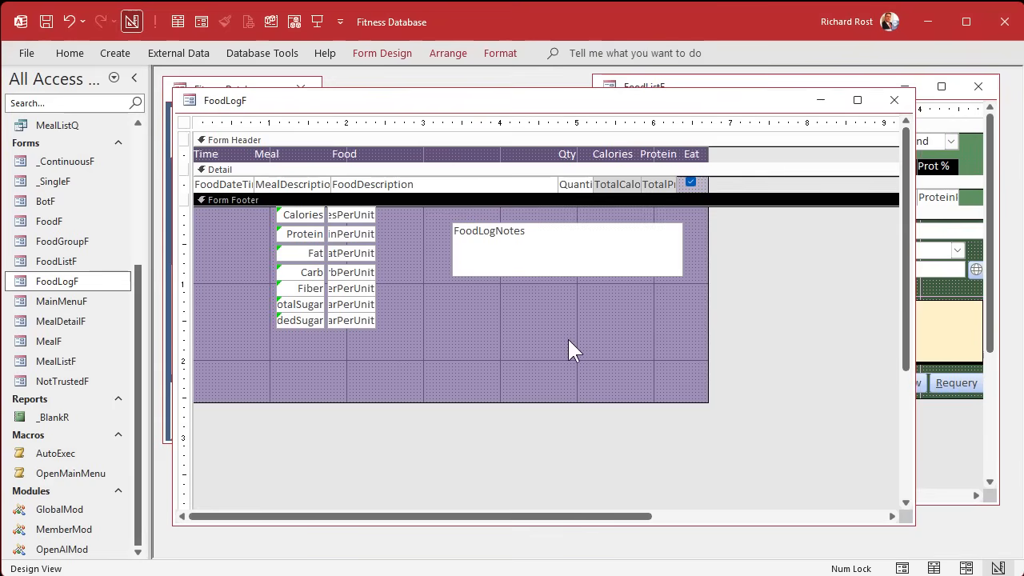
key("ctrl+z")
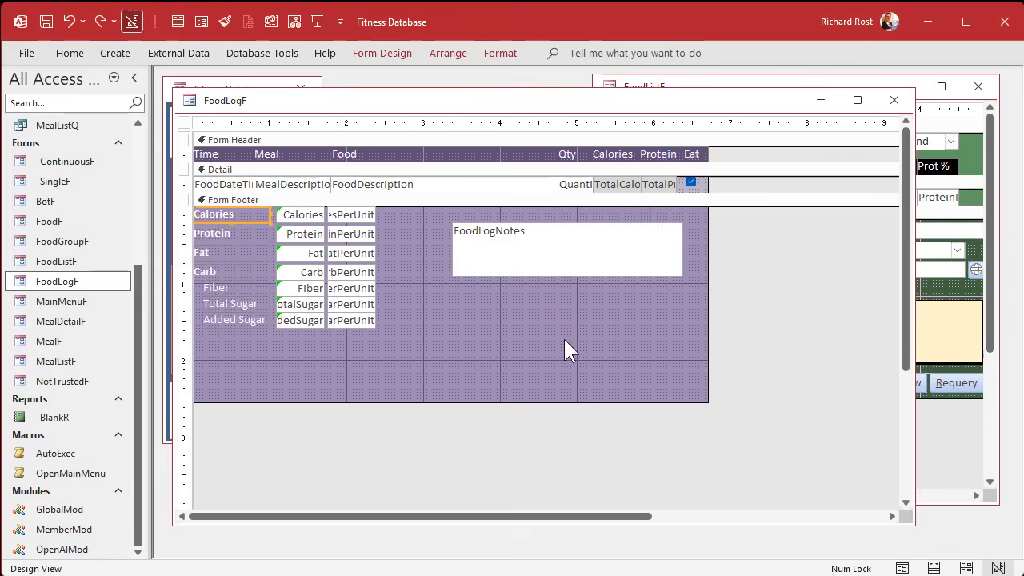
Narrow FoodLogNotes from its left edge, and move the PerUnit field column right until it sits just before it.
left_click(475, 254)
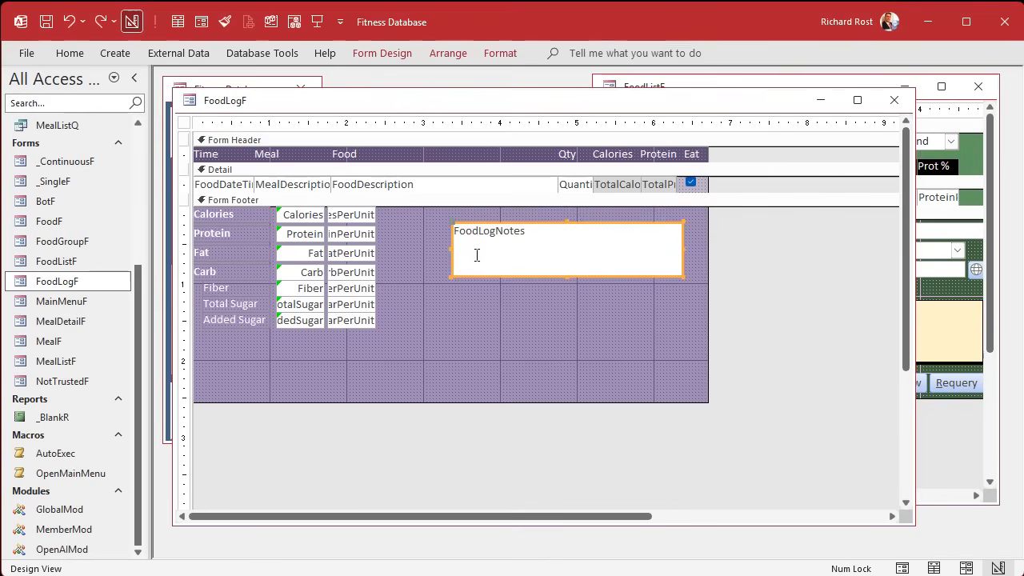
left_click_drag(454, 247, 564, 251)
left_click_drag(382, 369, 495, 215)
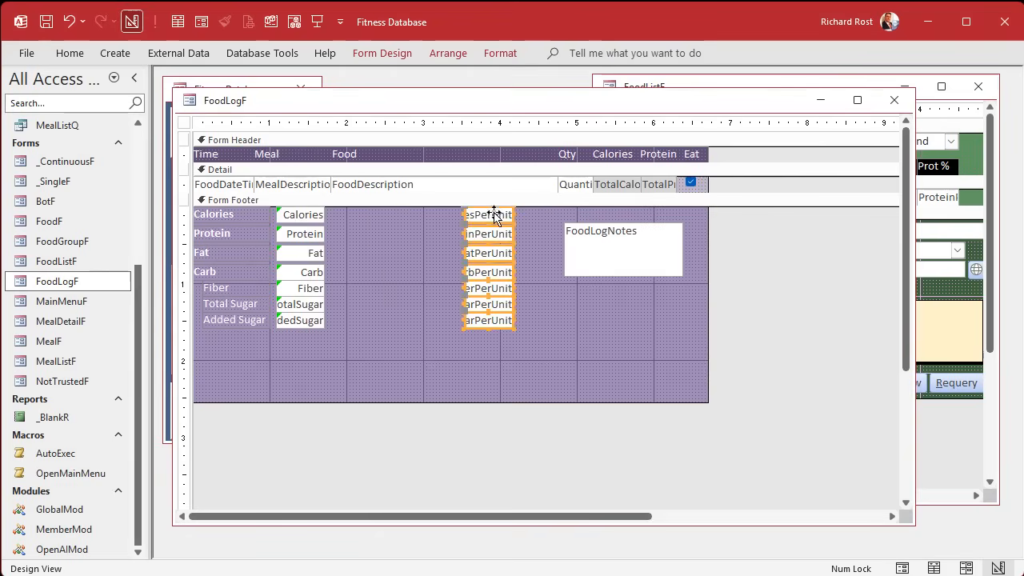
left_click(428, 265)
Cut the Calories label from the pasted Calories box and attach it to the CaloriesPerUnit field.
left_click(232, 216)
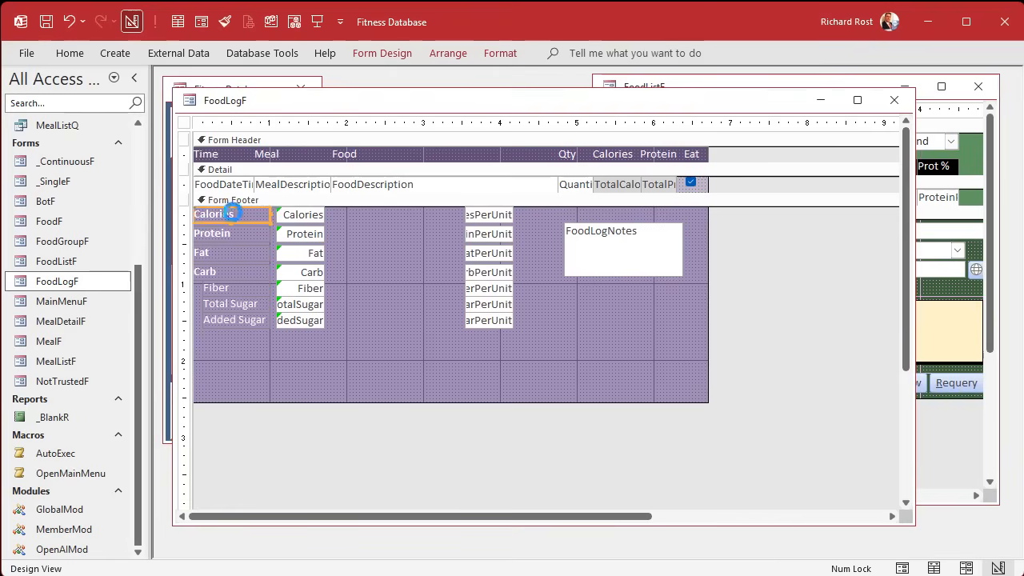
key("Delete")
left_click(505, 217)
key("ctrl+v")
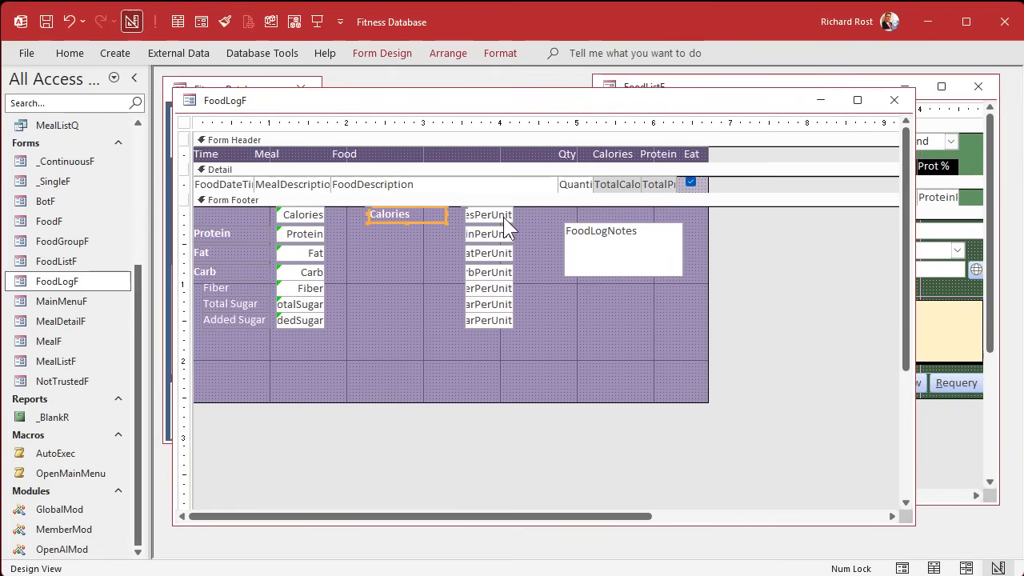
left_click(495, 215)
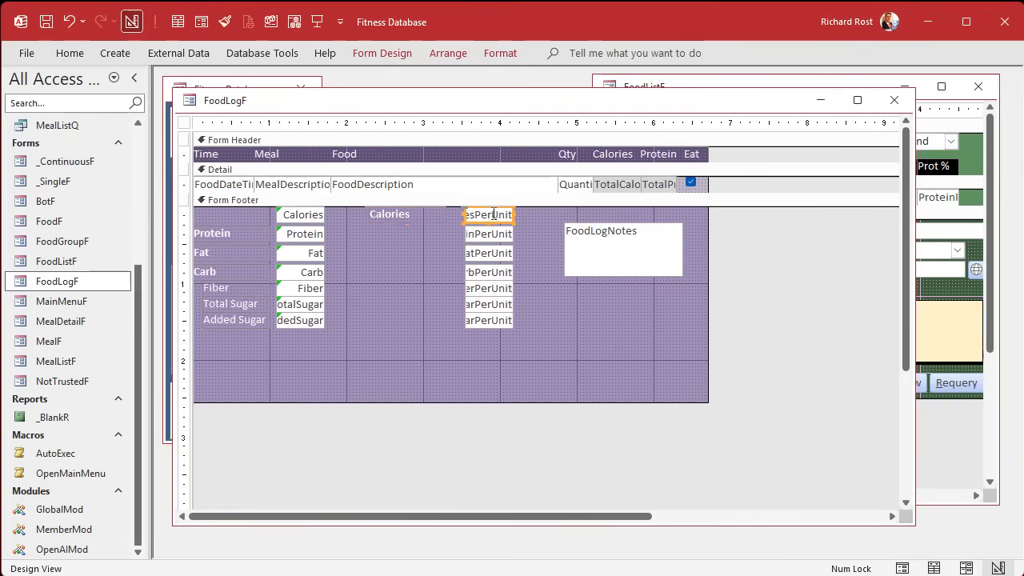
left_click(432, 215)
Cut the Protein label from the pasted Protein box and attach it to the ProteinPerUnit field.
left_click(253, 236)
key("ctrl+x")
left_click(506, 234)
key("ctrl+v")
Try cutting the Fat label for the FatPerUnit field, and undo the cut.
left_click(202, 252)
key("ctrl+x")
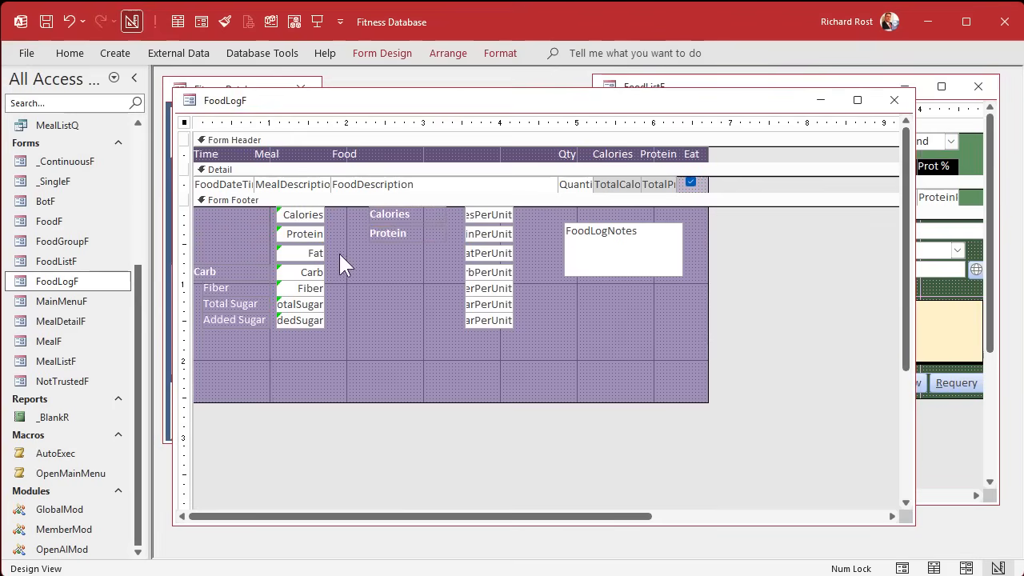
left_click(494, 253)
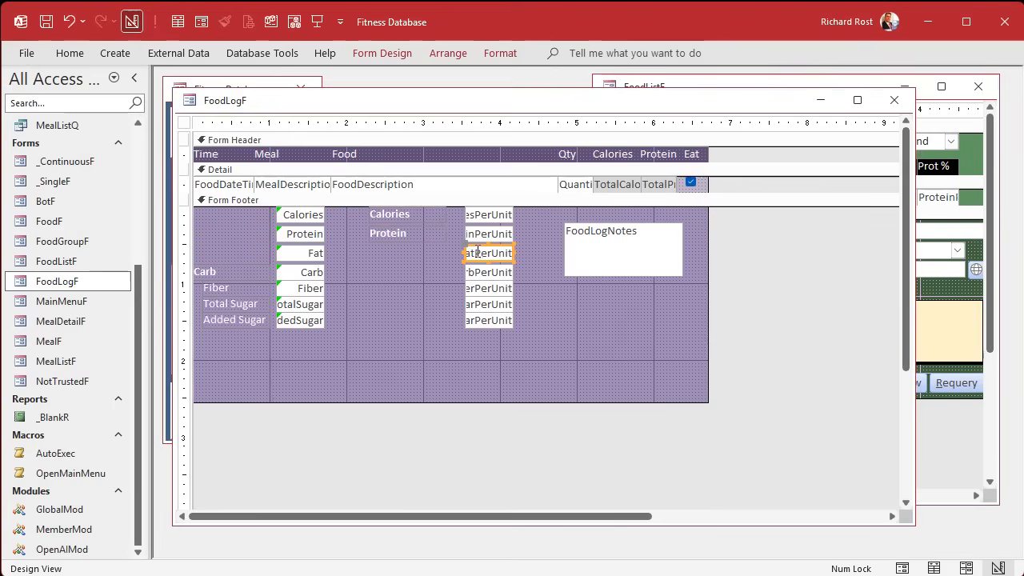
left_click(409, 265)
key("ctrl+z")
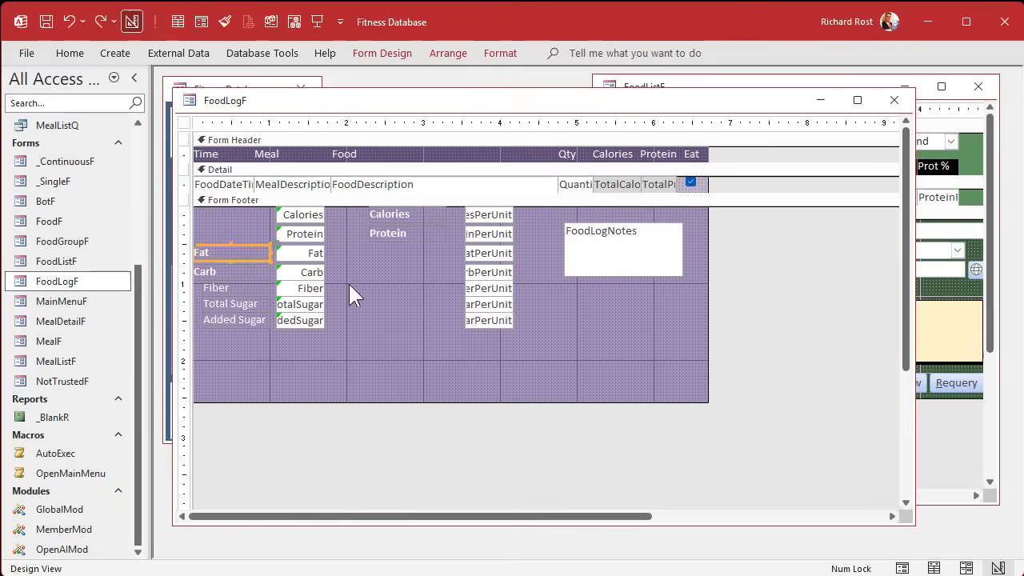
Try to attach the Fat label from the pasted Fat box to the FatPerUnit field, and undo the cut.
left_click(241, 255)
key("ctrl+x")
left_click(480, 255)
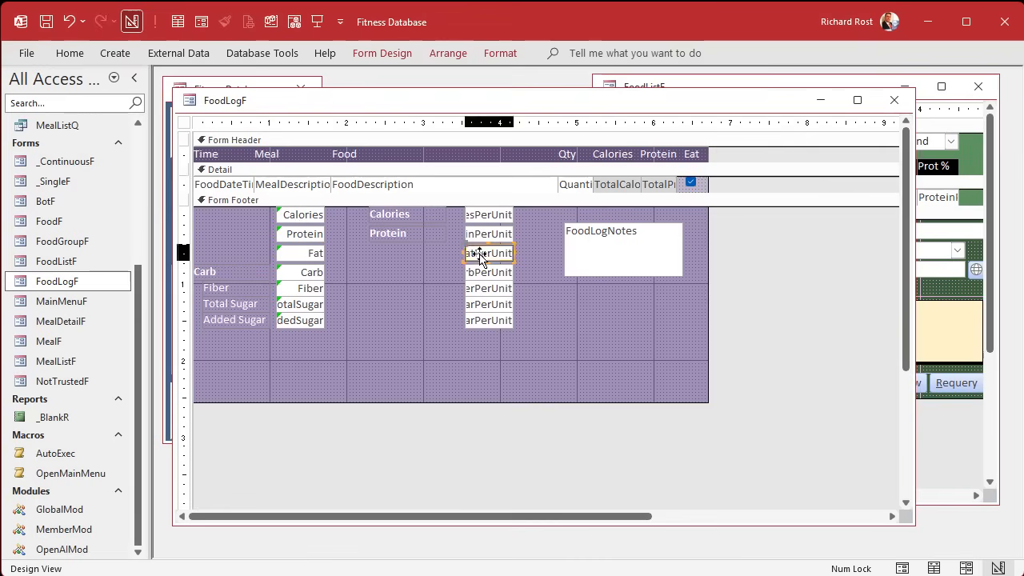
left_click(480, 253)
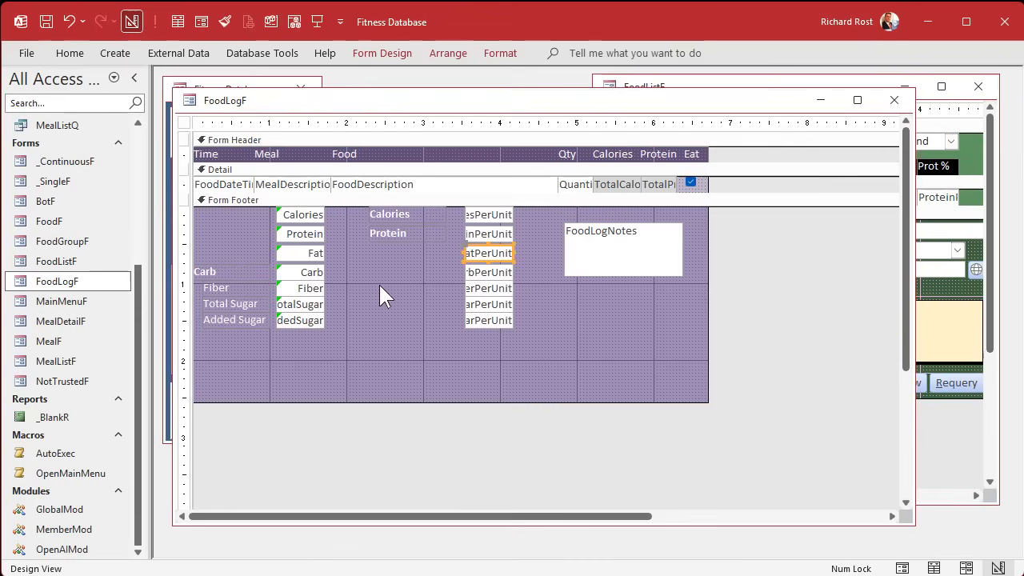
key("ctrl+z")
Cut the Carb label from the pasted Carb box and try to attach it to the CarbPerUnit field.
left_click(231, 271)
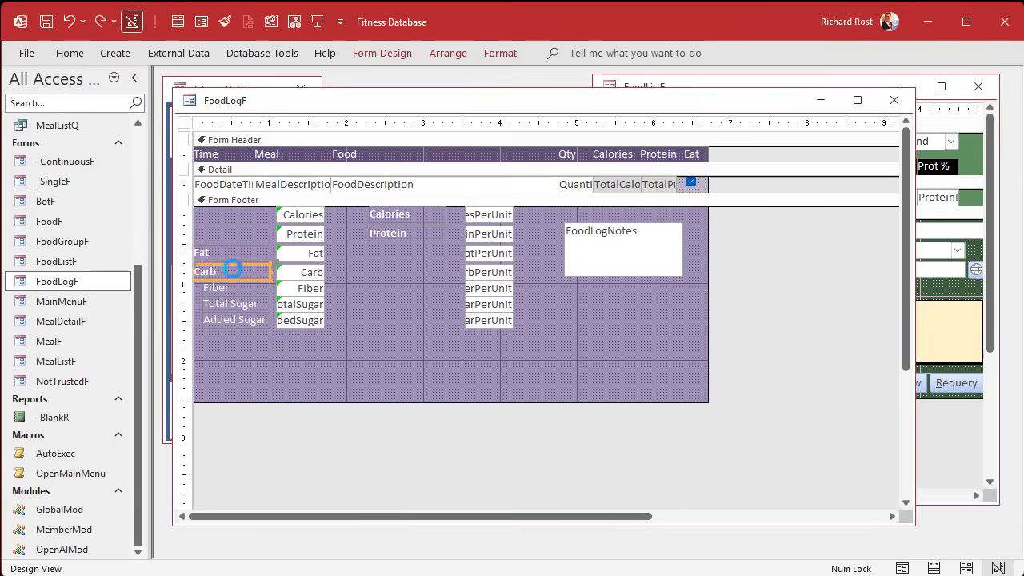
key("Delete")
left_click(500, 273)
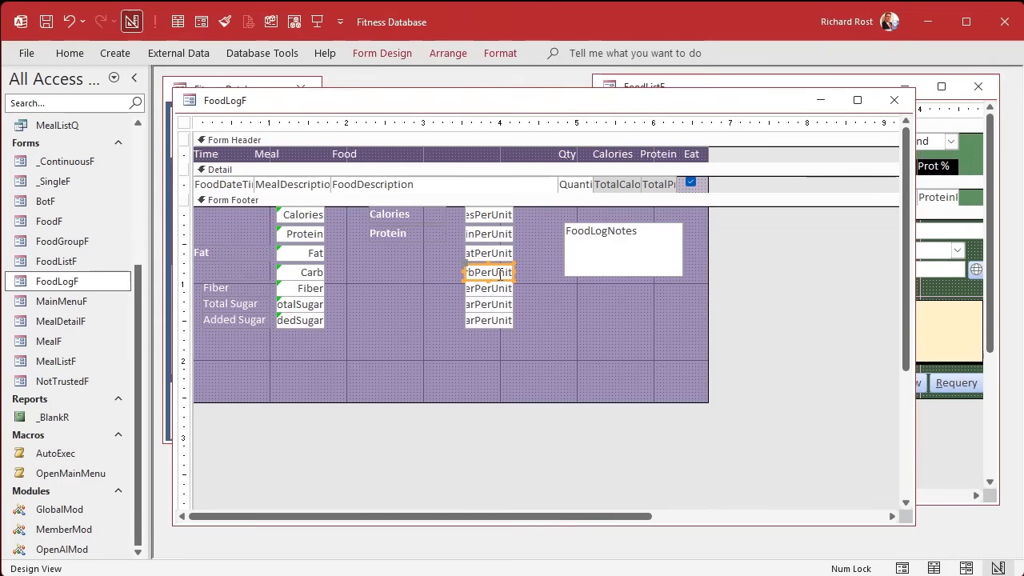
left_click(449, 282)
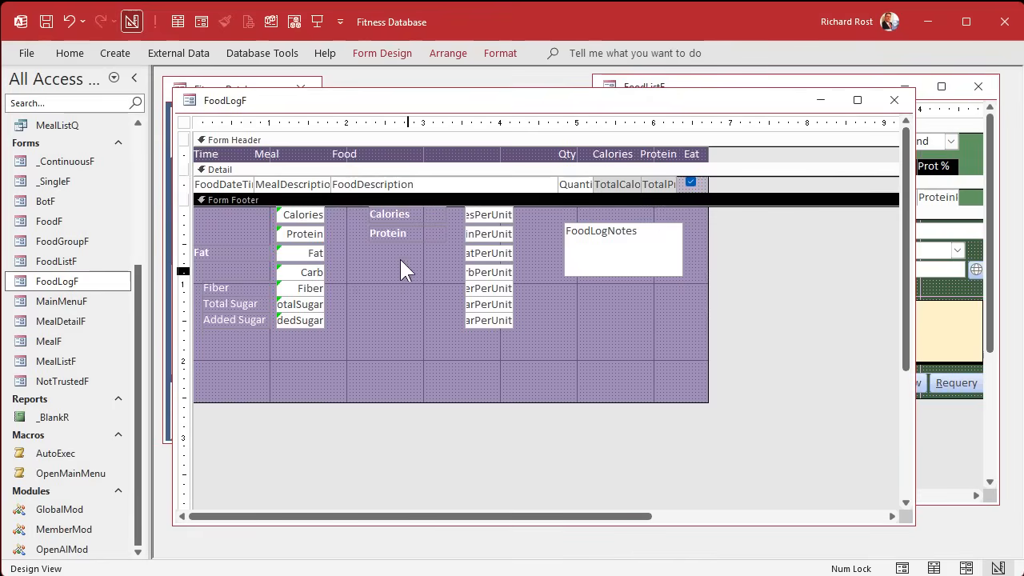
Transfer the Fiber label from the pasted Fiber box to the FiberPerUnit field, and cut the Fat label from the pasted Fat box.
left_click(240, 287)
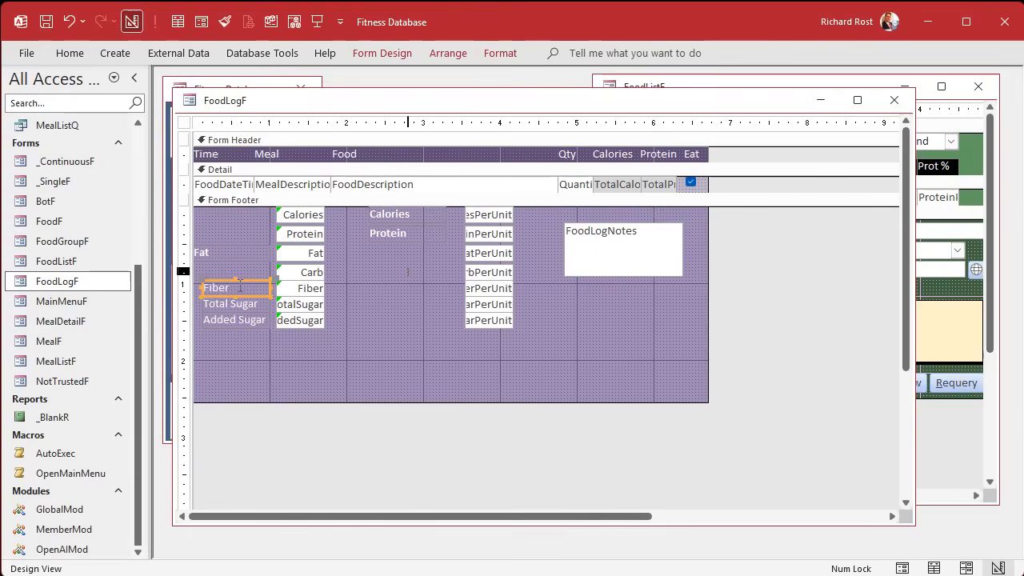
left_click_drag(240, 286, 408, 288)
left_click(240, 252)
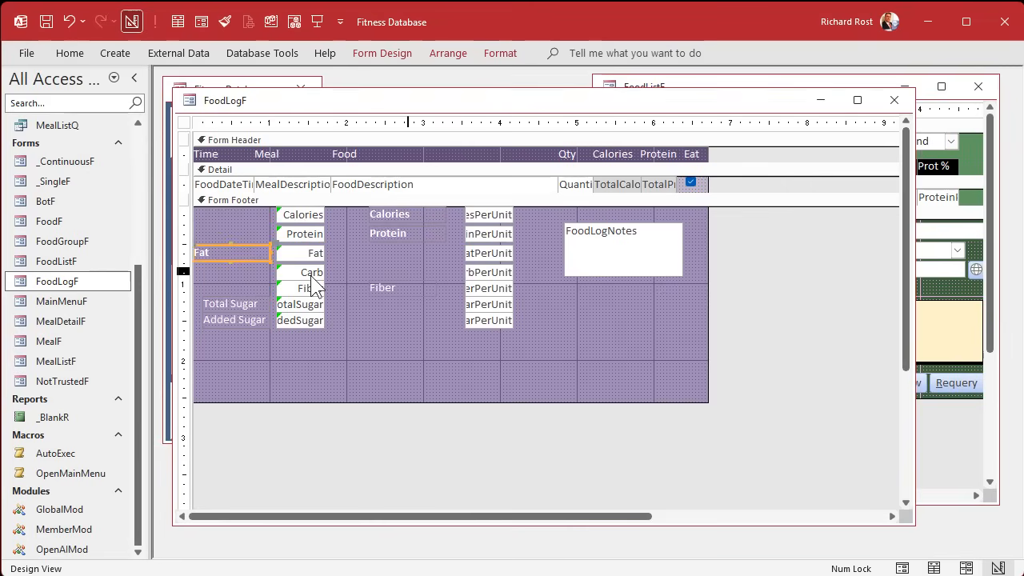
key("Delete")
left_click(483, 254)
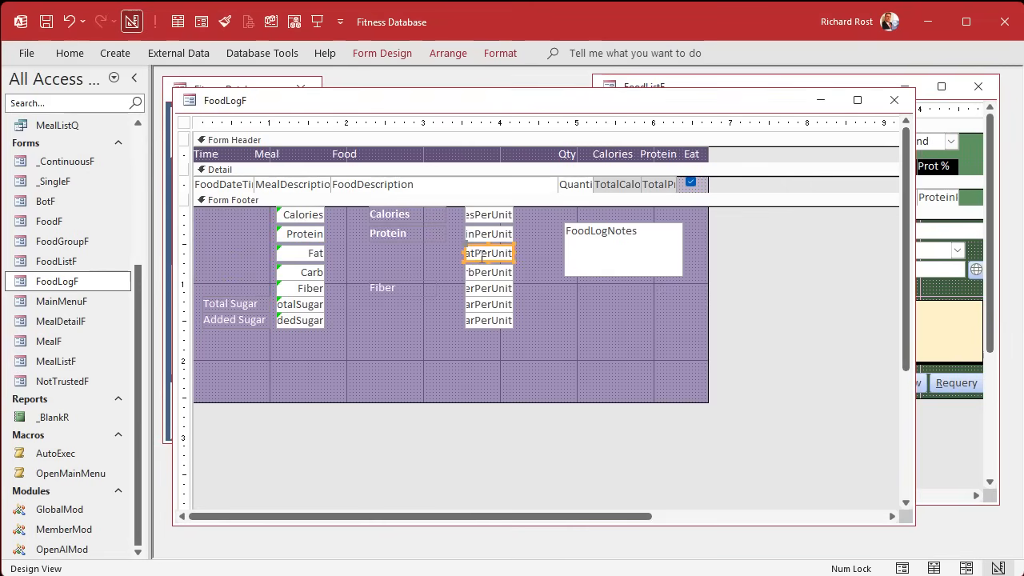
Cut the Total Sugar and Added Sugar labels from their pasted boxes, selecting the matching per-unit fields as targets.
left_click(235, 306)
key("Delete")
left_click(474, 305)
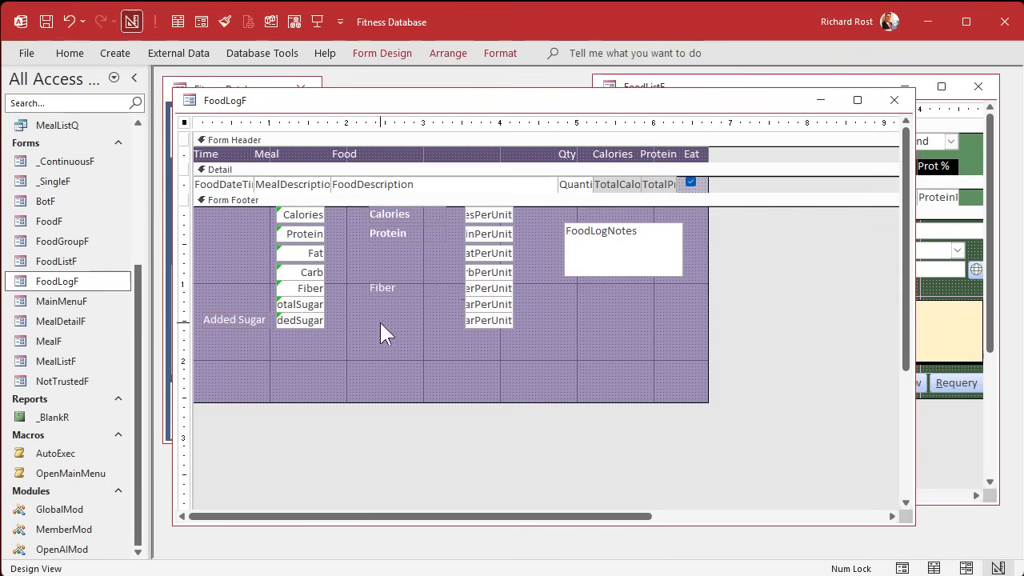
left_click(234, 319)
key("Delete")
left_click(469, 322)
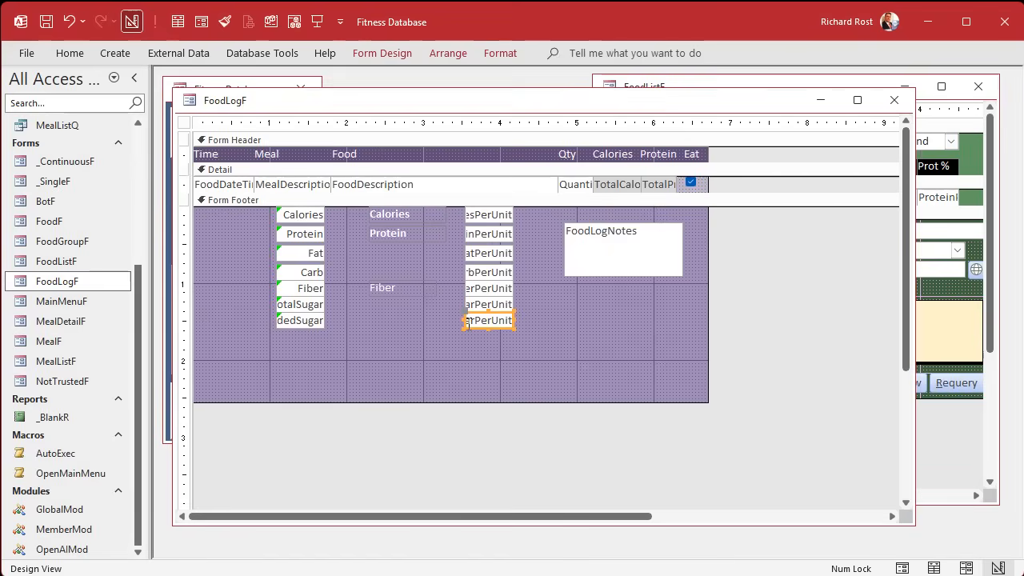
left_click(424, 344)
left_click(400, 235)
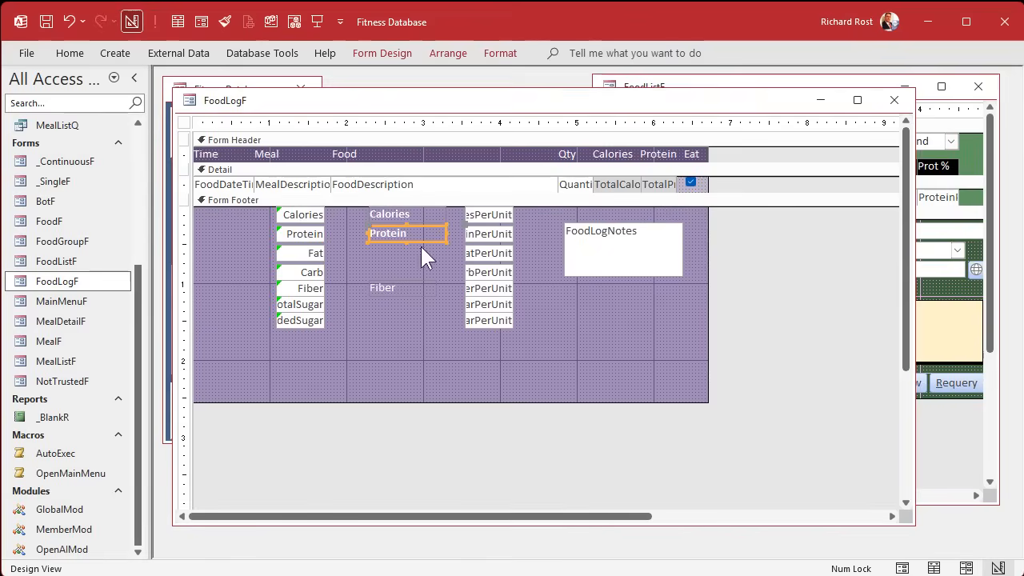
left_click(475, 254)
left_click(409, 319)
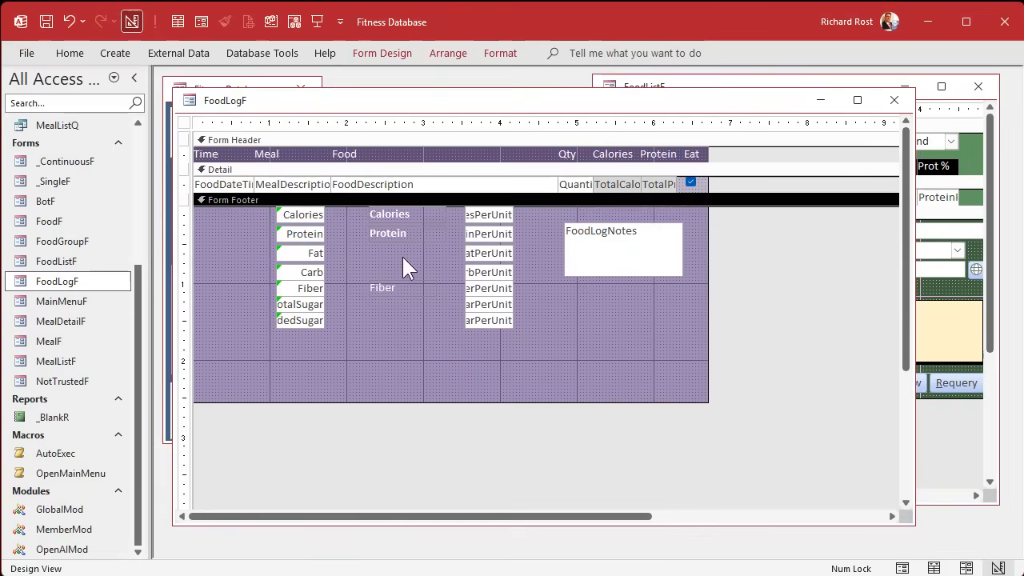
left_click(401, 254)
left_click(557, 320)
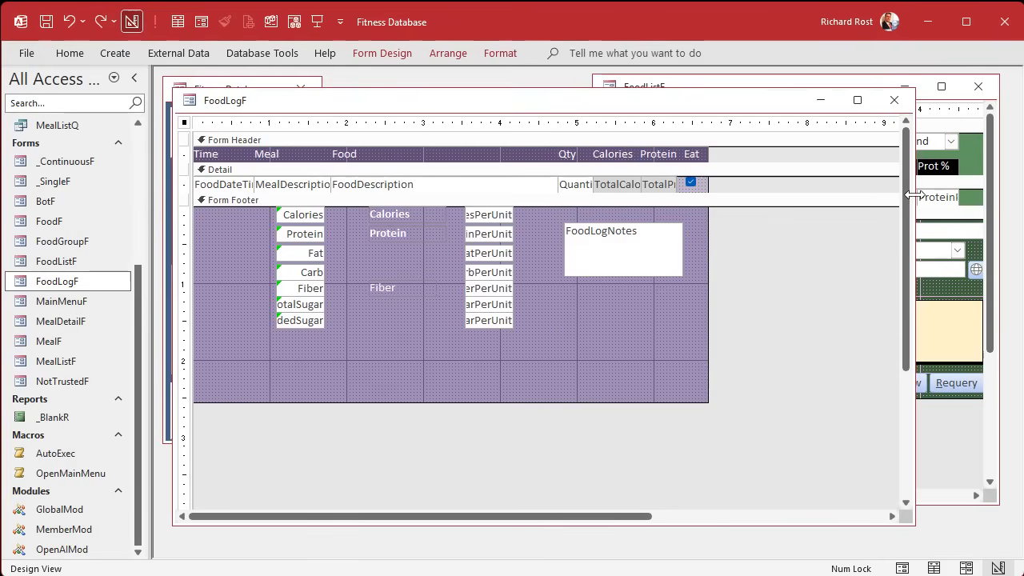
Narrow the FoodLogF window to fit beside FoodListF, and try copying the Fat label from FoodListF to the FatPerUnit field.
left_click_drag(914, 195, 592, 199)
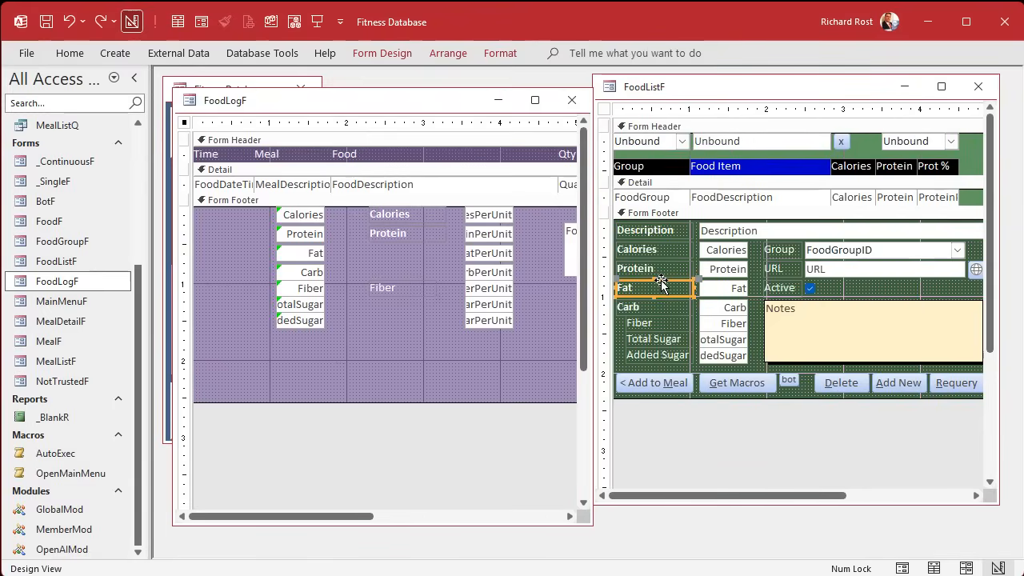
left_click(501, 252)
left_click(424, 257)
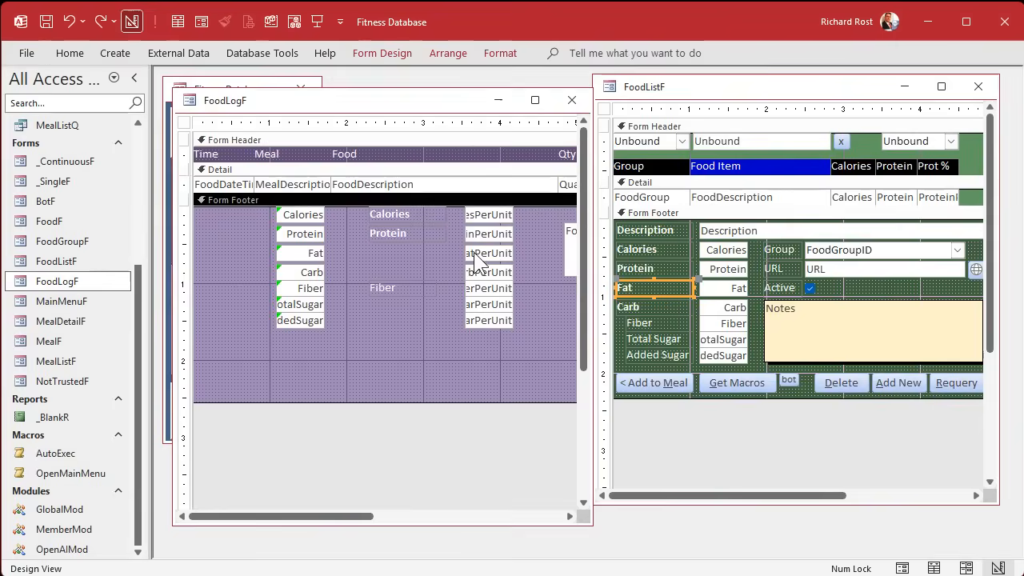
left_click(476, 254)
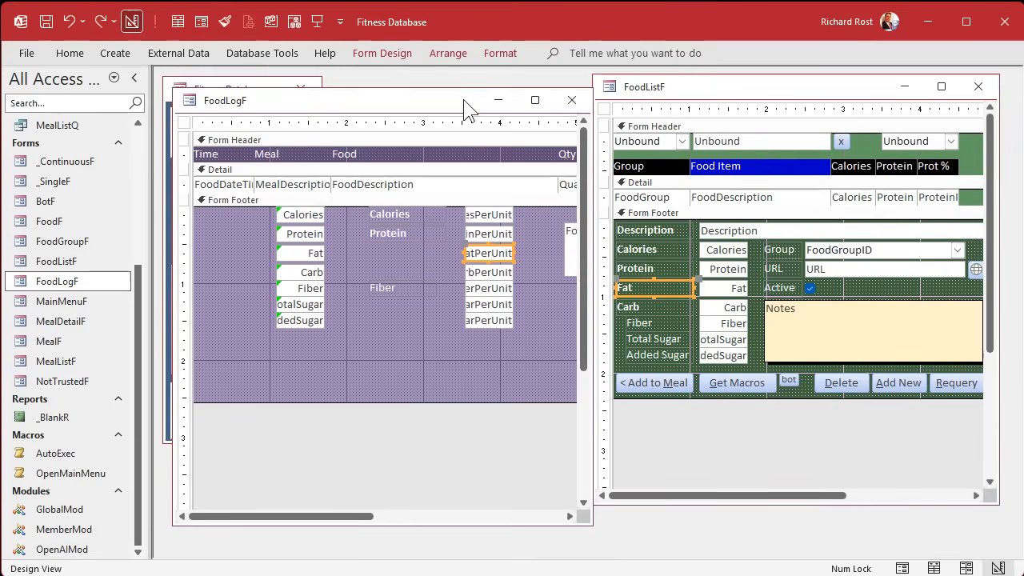
left_click_drag(465, 100, 456, 95)
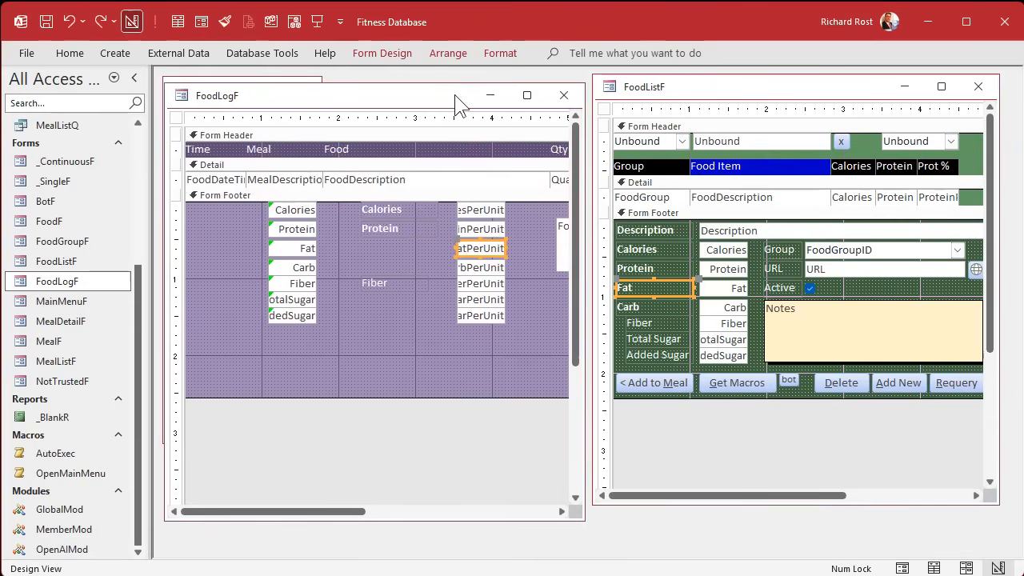
Copy the Carb and Fat labels from FoodListF and attach them to the CarbPerUnit and FatPerUnit fields in FoodLogF.
left_click(683, 304)
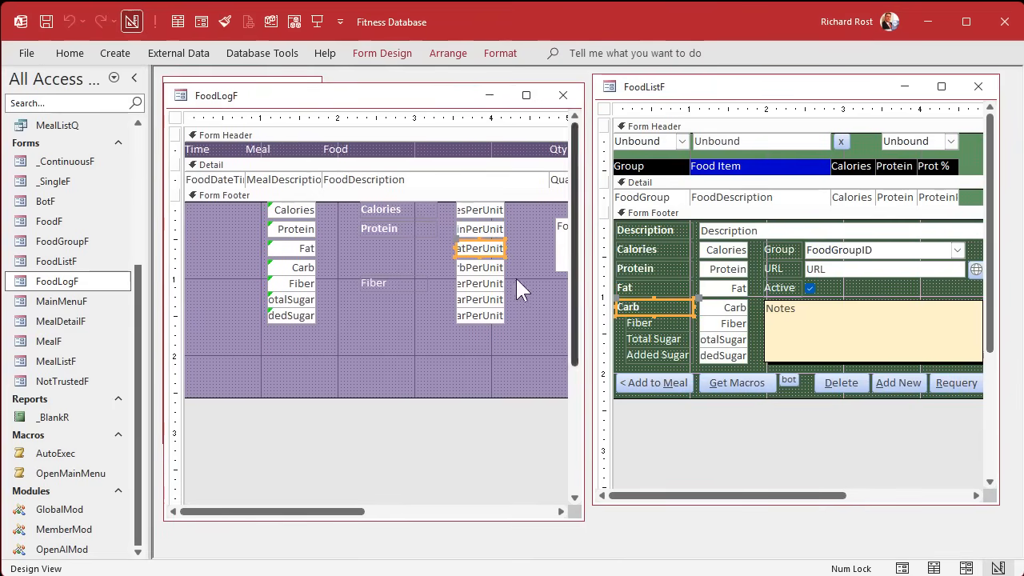
left_click(481, 270)
key("ctrl+v")
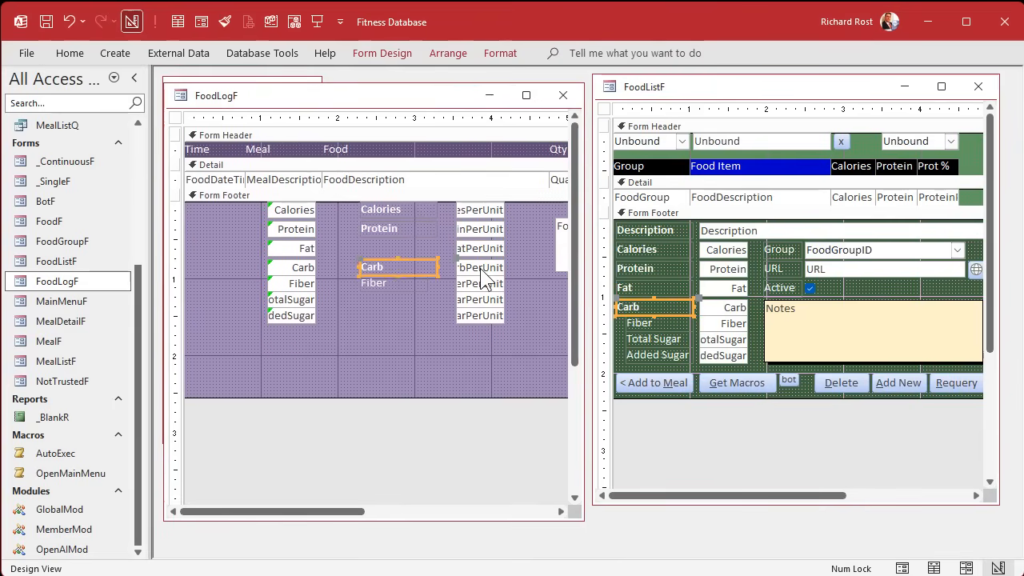
left_click(662, 289)
left_click(478, 247)
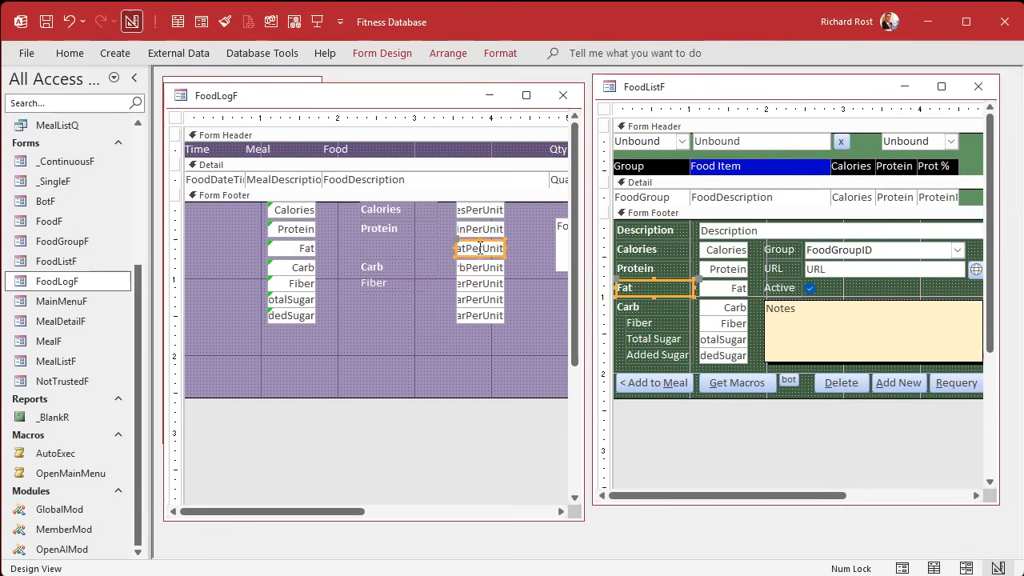
key("ctrl+v")
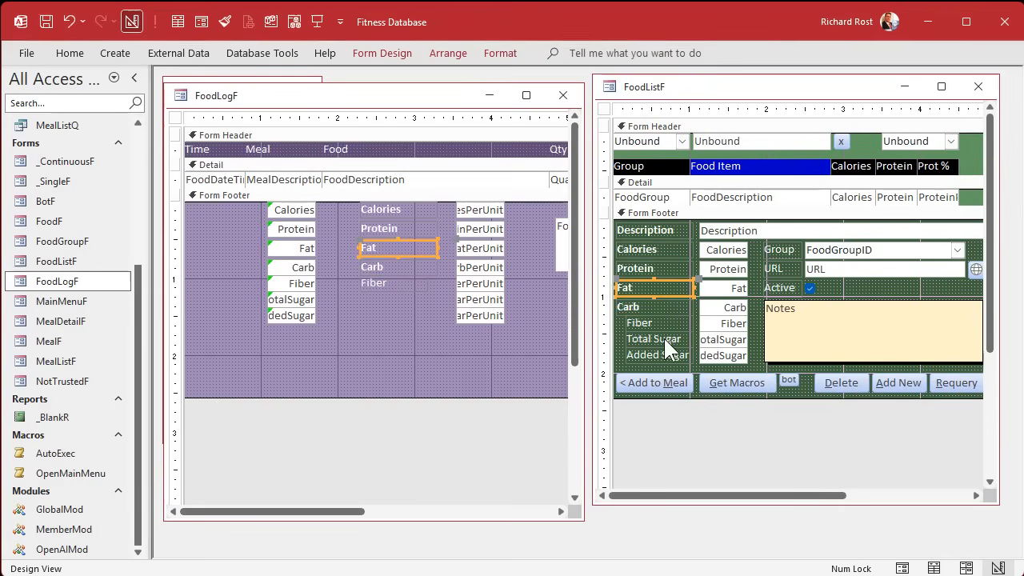
Try to copy the Total Sugar and Added Sugar labels from FoodListF to the sugar per-unit fields in FoodLogF.
left_click(664, 338)
left_click(487, 299)
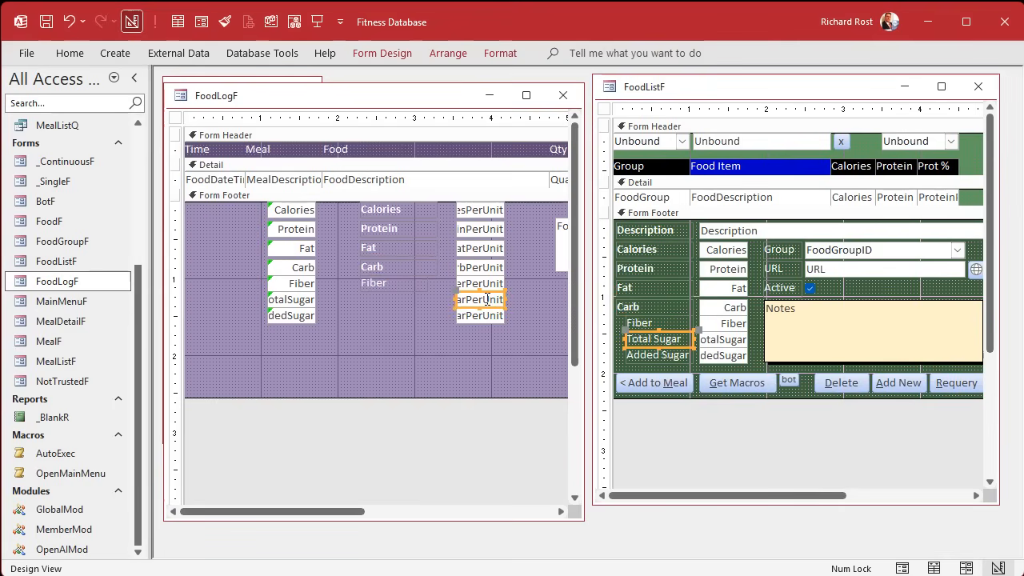
left_click(658, 354)
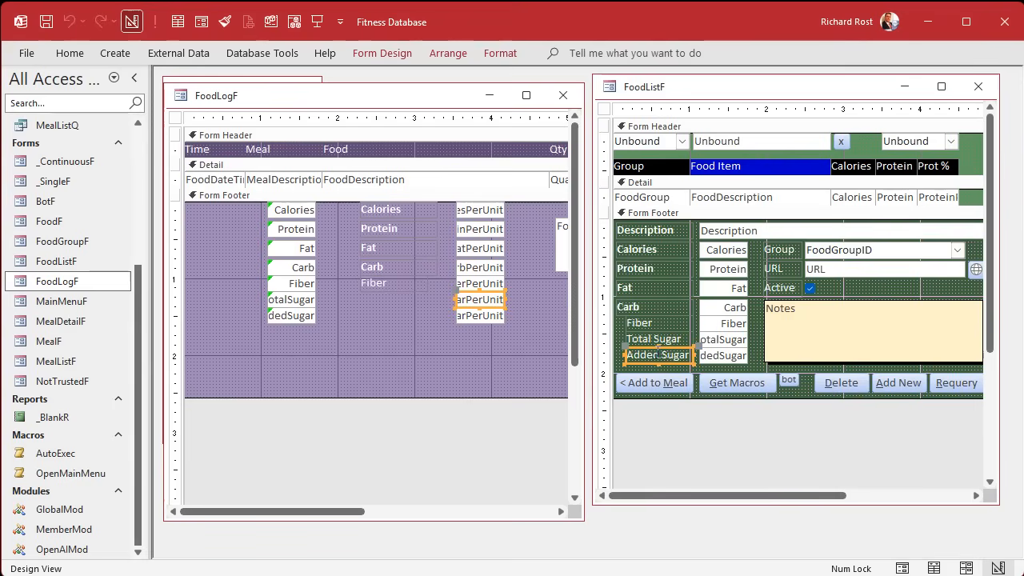
left_click(480, 293)
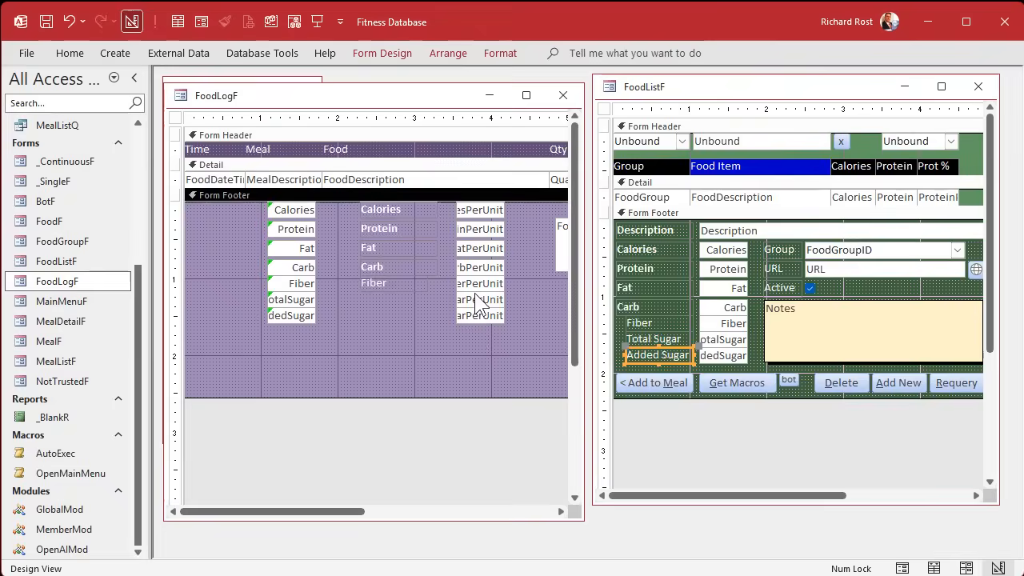
left_click(477, 303)
Copy the Fiber label in FoodLogF and attach one copy to each of the two sugar per-unit fields below FiberPerUnit.
left_click(398, 297)
left_click(398, 285)
key("ctrl+c")
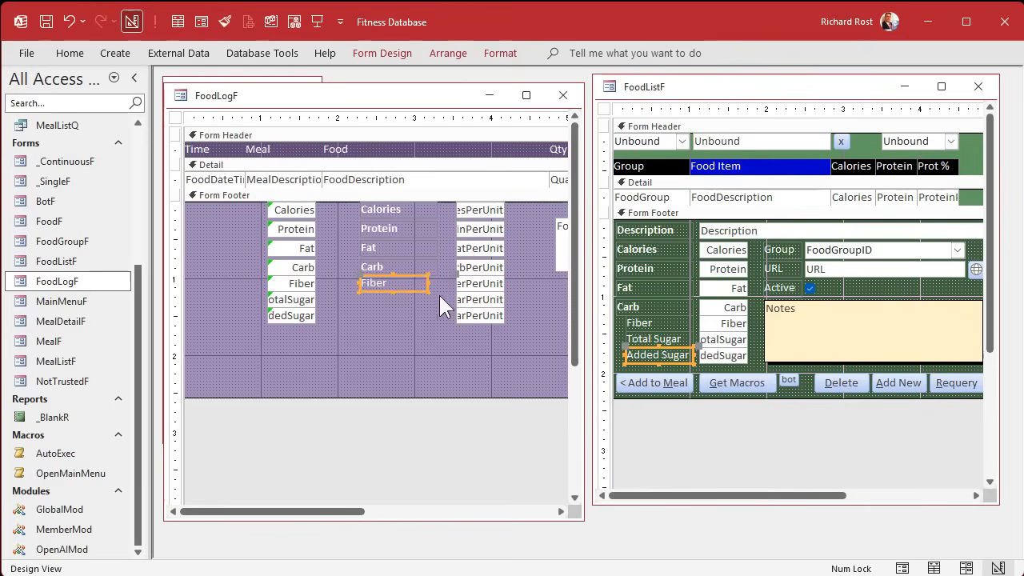
key("ctrl+v")
key("ctrl+v")
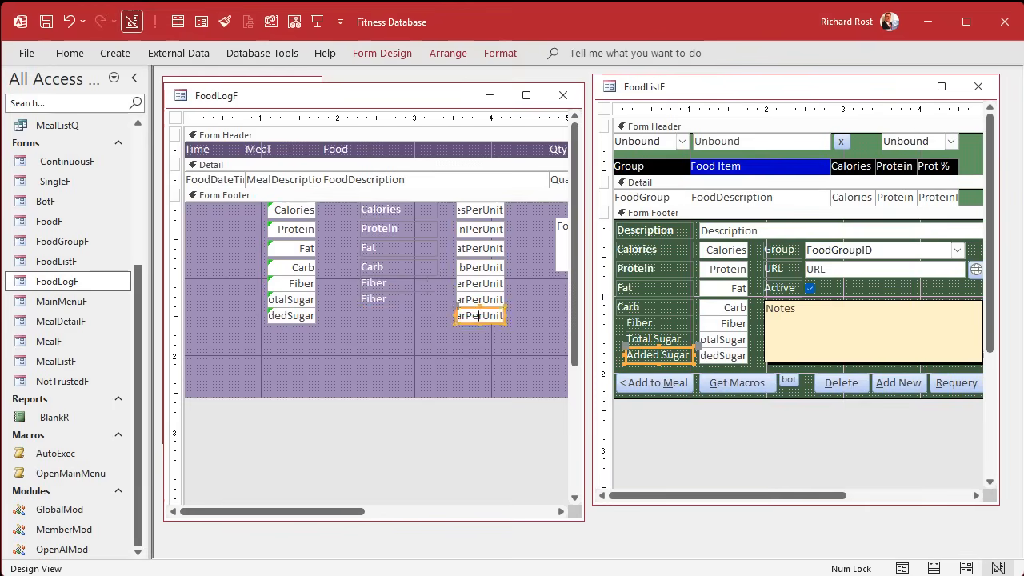
left_click(442, 312)
Replace the text of the first copied Fiber label with Total Sugar, copied from the FoodListF label.
left_click(410, 301)
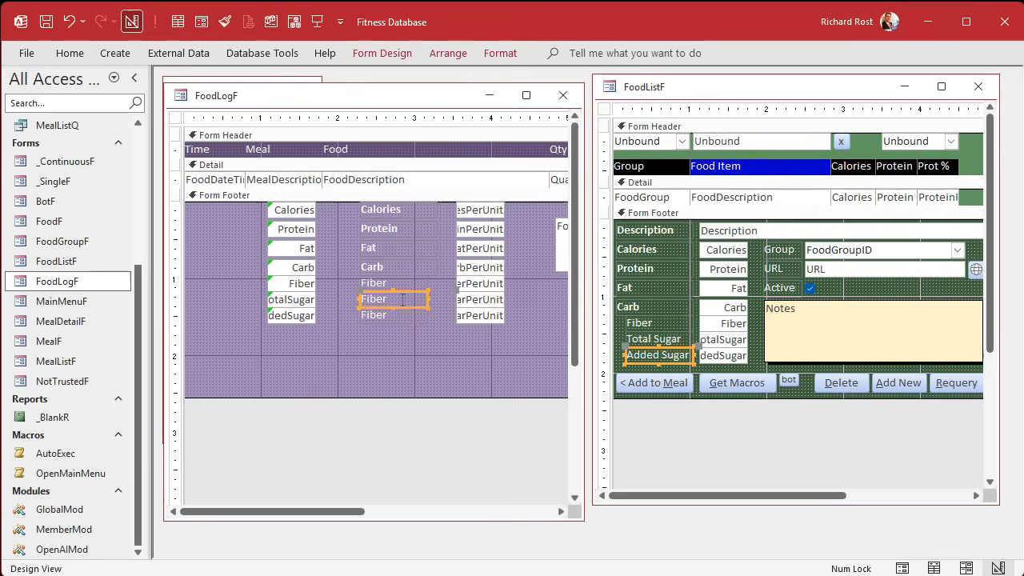
left_click(683, 339)
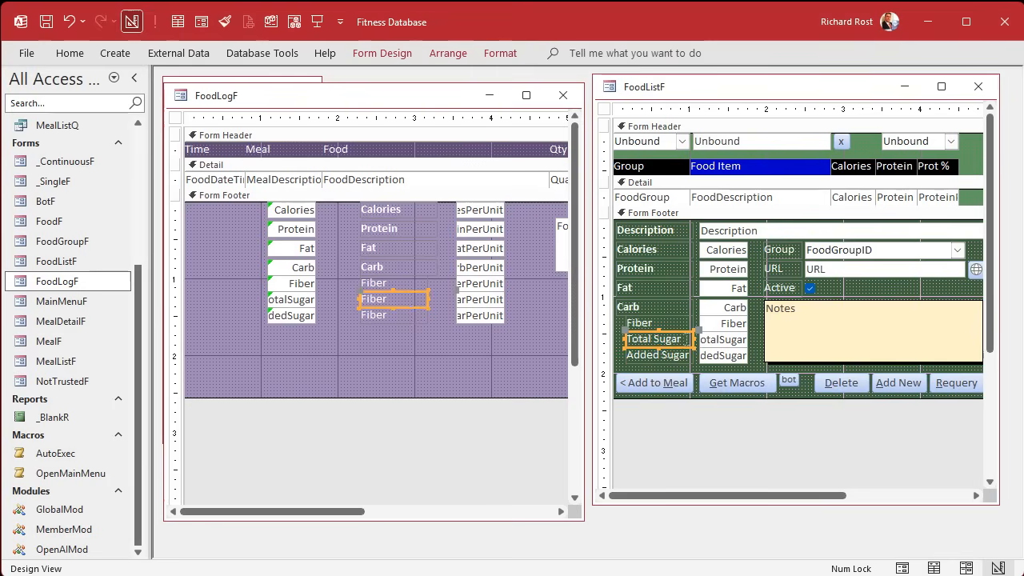
left_click_drag(686, 340, 613, 334)
left_click(406, 298)
double_click(407, 297)
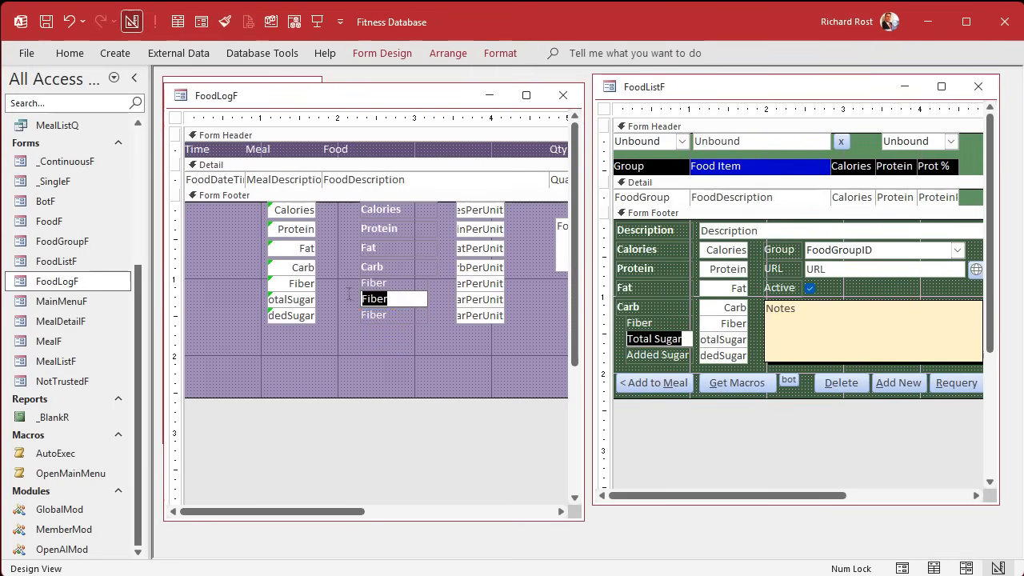
key("ctrl+v")
Replace the text of the lowest copied Fiber label with Added Sugar, using the caption from FoodListF.
left_click(656, 354)
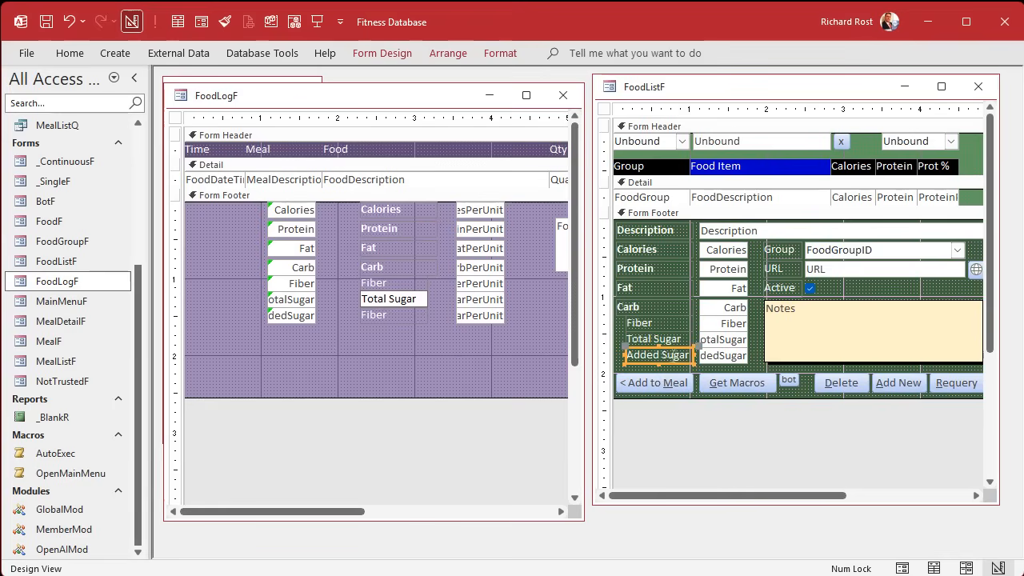
left_click(689, 356)
left_click_drag(688, 357, 576, 357)
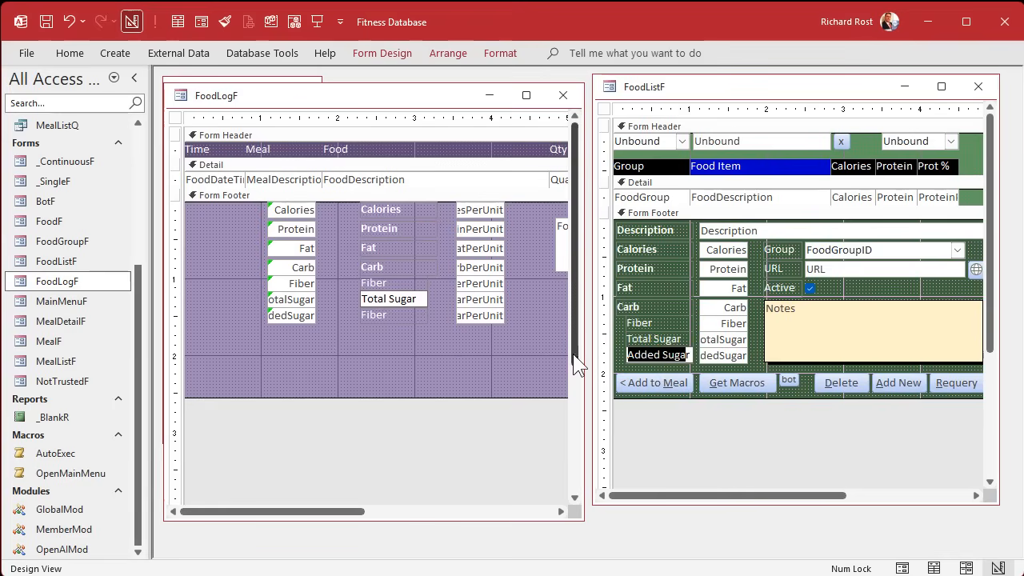
left_click(390, 315)
left_click(389, 314)
double_click(375, 314)
key("ctrl+v")
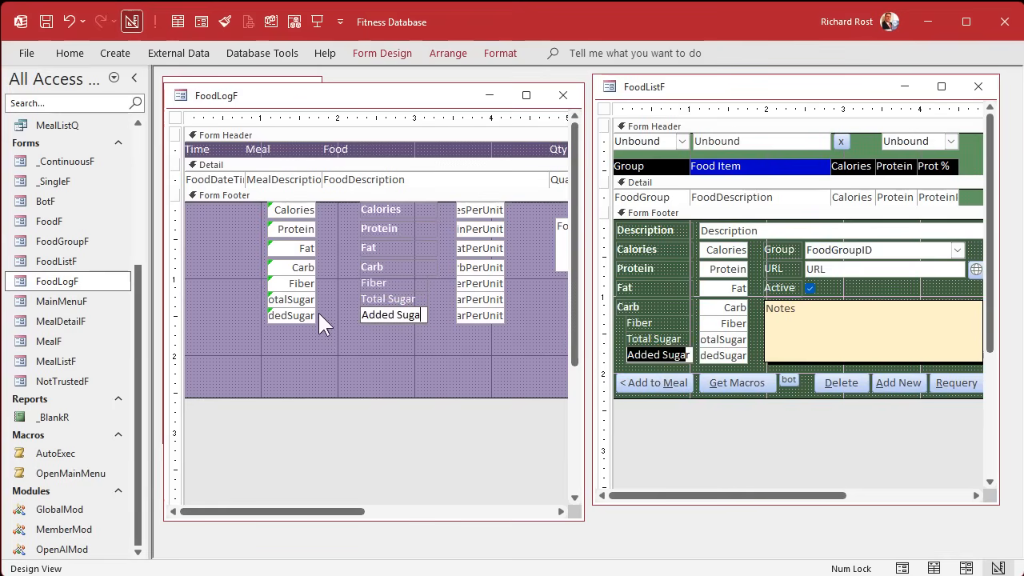
left_click(429, 360)
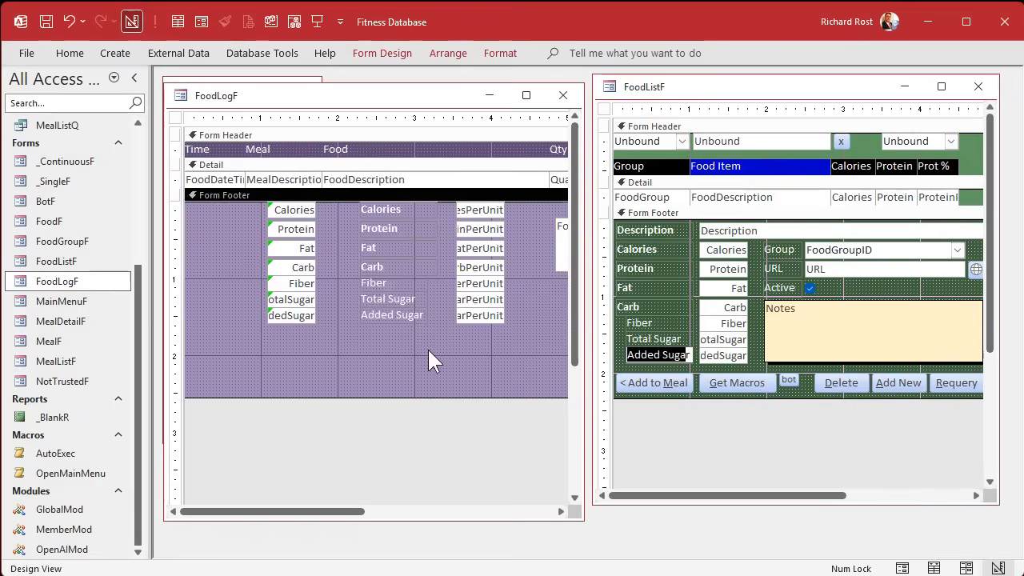
Widen the Fiber, Total Sugar and Added Sugar labels together to align their right edges with the Carb label.
left_click_drag(433, 287, 375, 331)
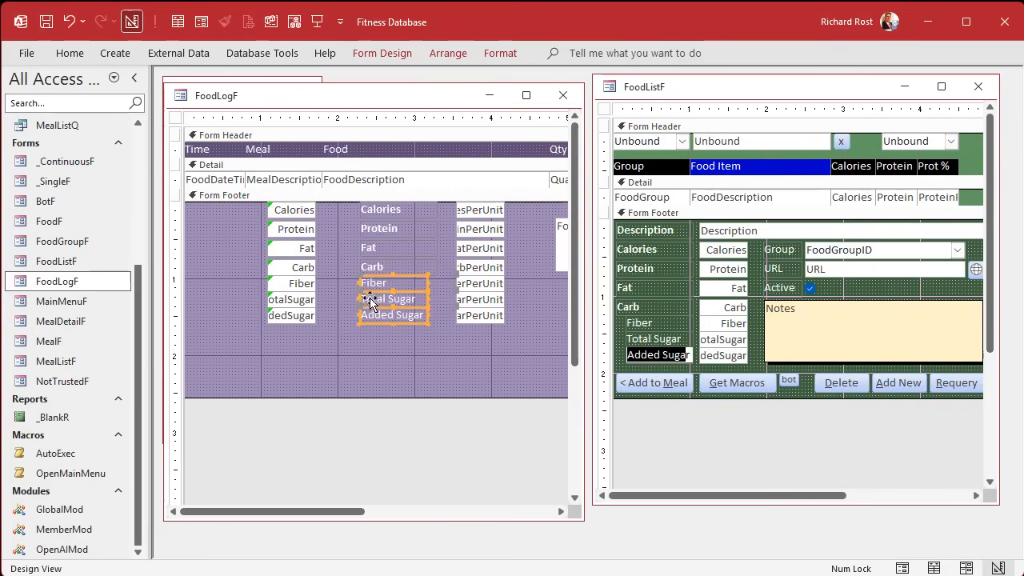
left_click_drag(428, 284, 439, 284)
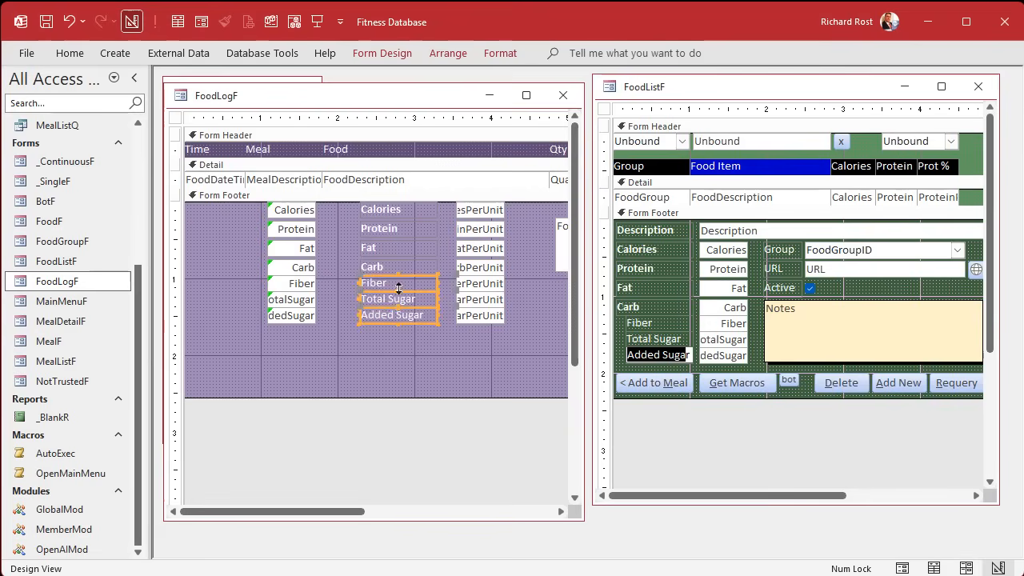
Indent the Fiber, Total Sugar and Added Sugar labels beneath the Carb label in the FoodLogF footer.
left_click_drag(359, 296, 372, 297)
left_click(383, 346)
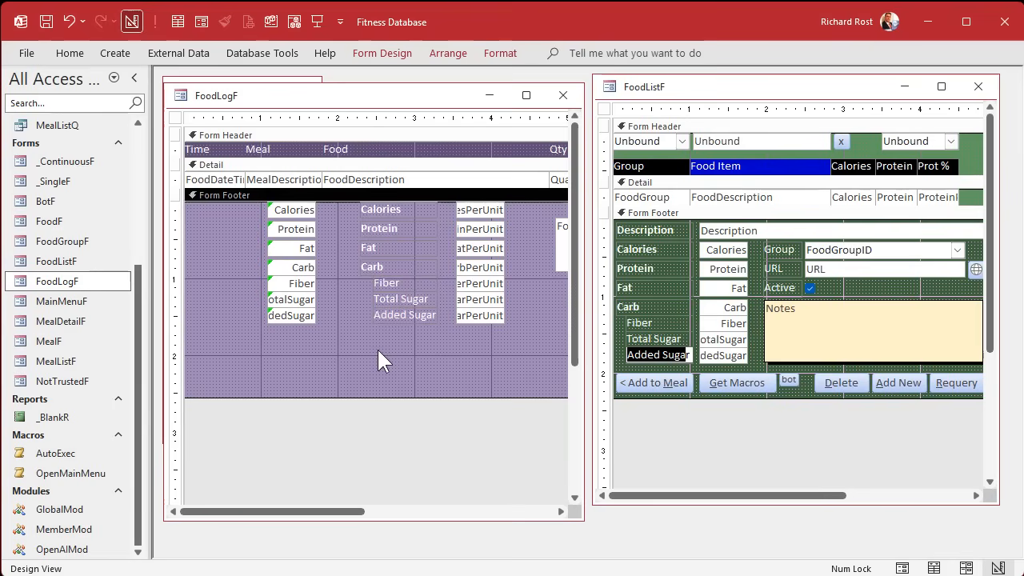
Delete the non-per-unit nutrient fields from the footer and shift the nutrition labels with their per-unit fields to its left side.
left_click_drag(264, 370, 312, 204)
key("Delete")
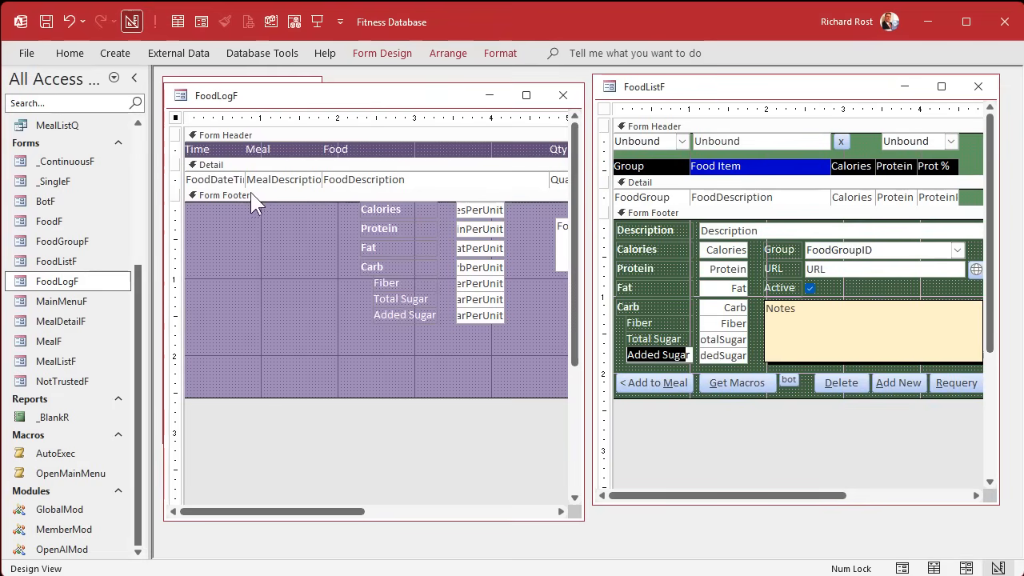
left_click_drag(339, 205, 337, 323)
left_click(392, 328)
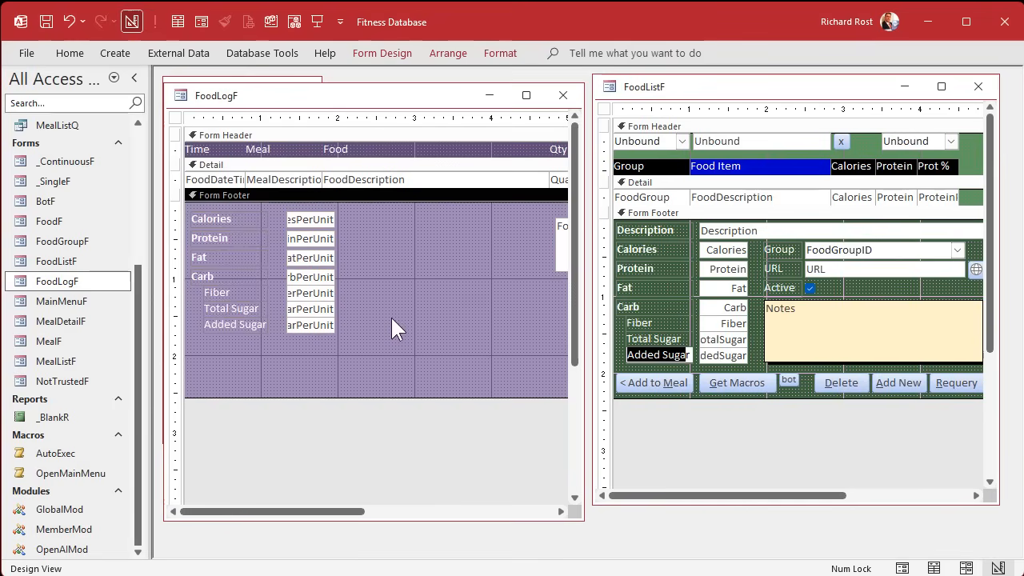
Try moving the Carb, Fiber, Total Sugar and Added Sugar labels and fields into a second column, and undo the move.
key("F4")
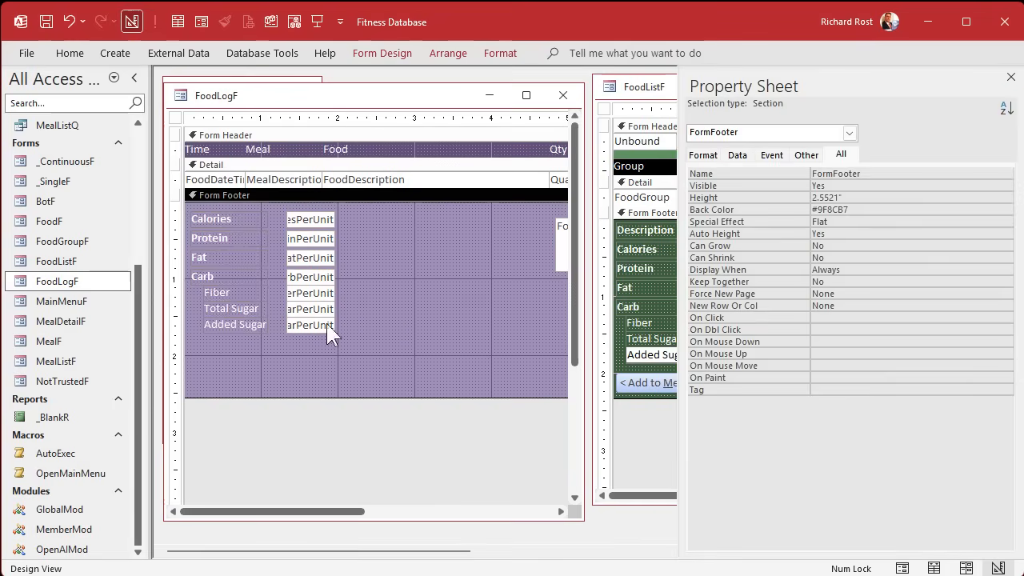
left_click_drag(348, 287, 196, 346)
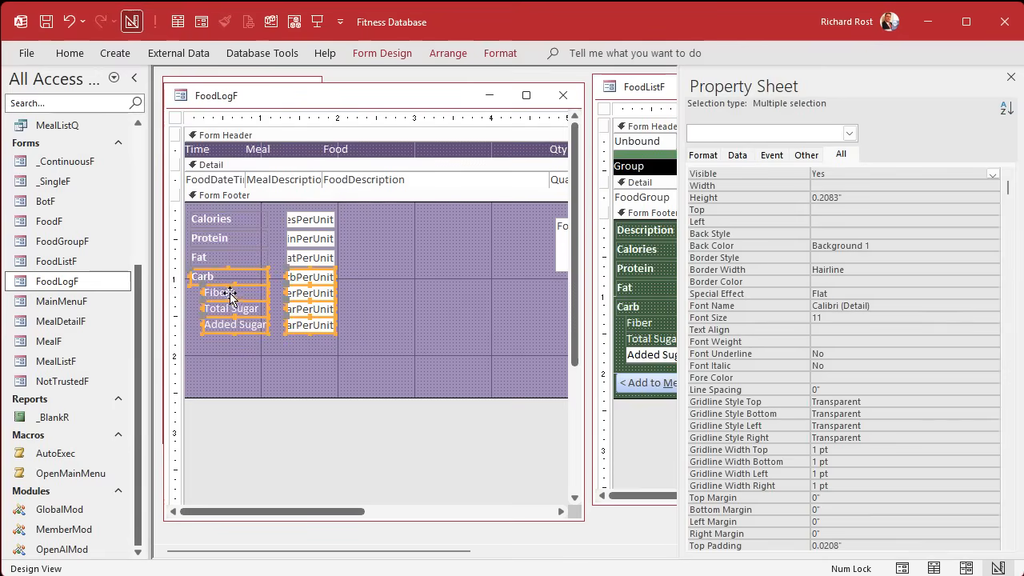
left_click_drag(228, 296, 383, 238)
left_click(452, 362)
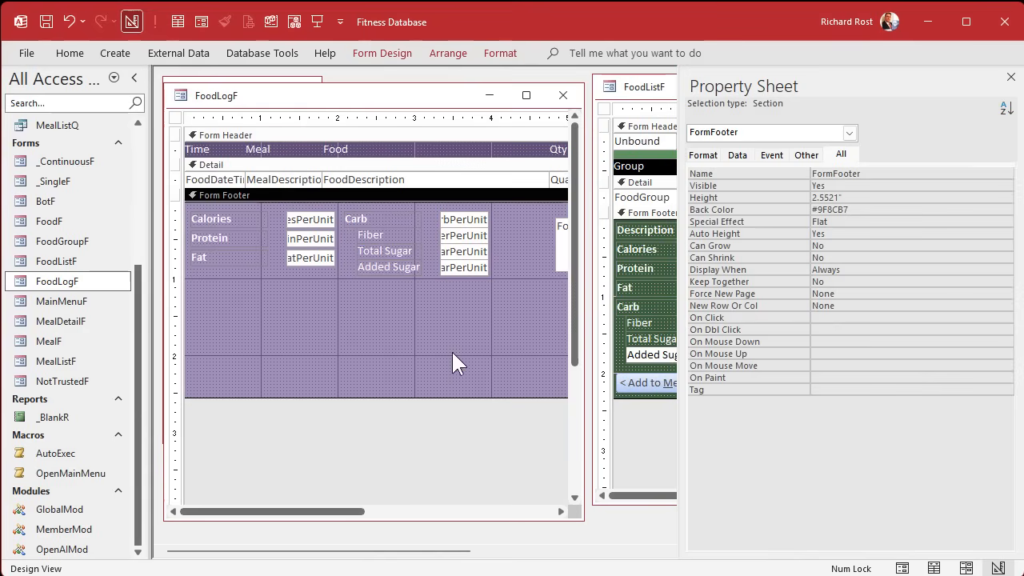
key("ctrl+z")
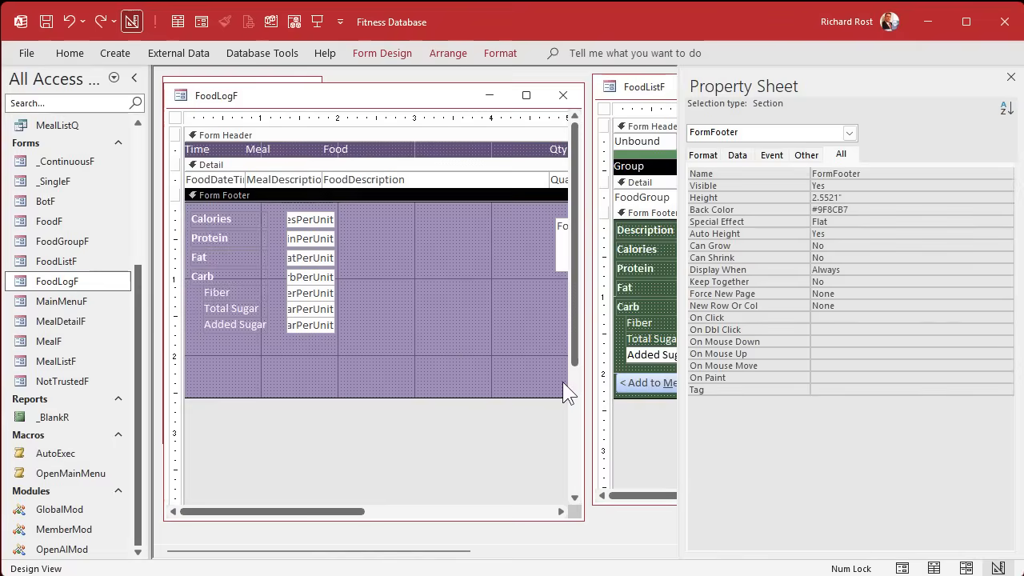
left_click(1011, 77)
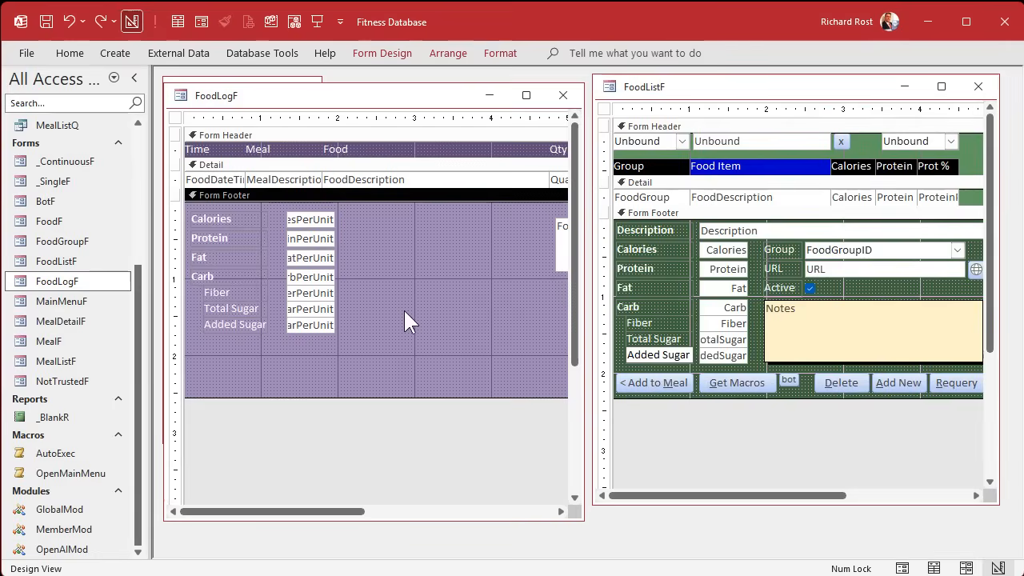
Copy the Notes box from FoodListF into the FoodLogF footer and close FoodListF without saving its design changes.
left_click(816, 313)
left_click(497, 307)
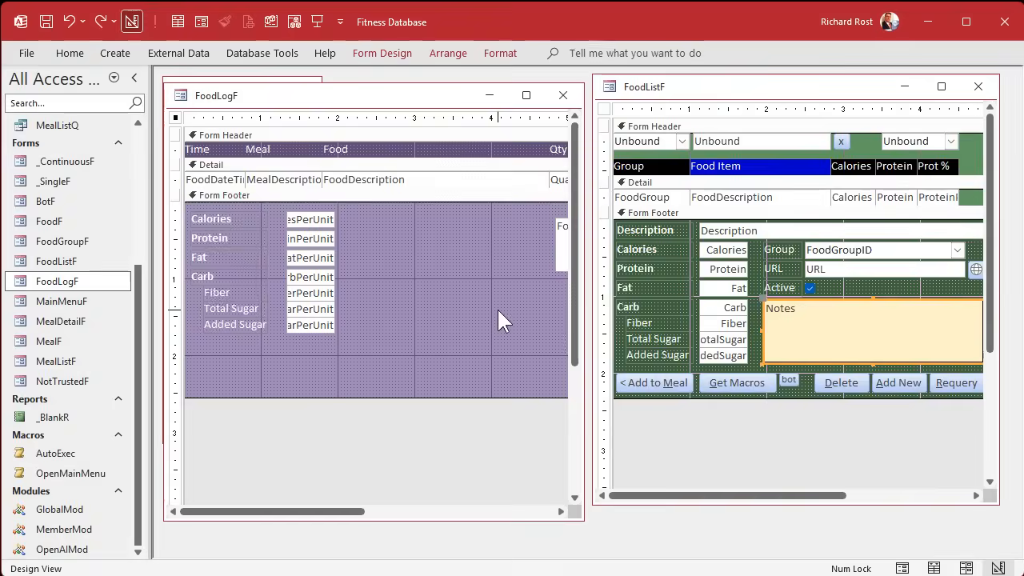
key("ctrl+v")
left_click(990, 83)
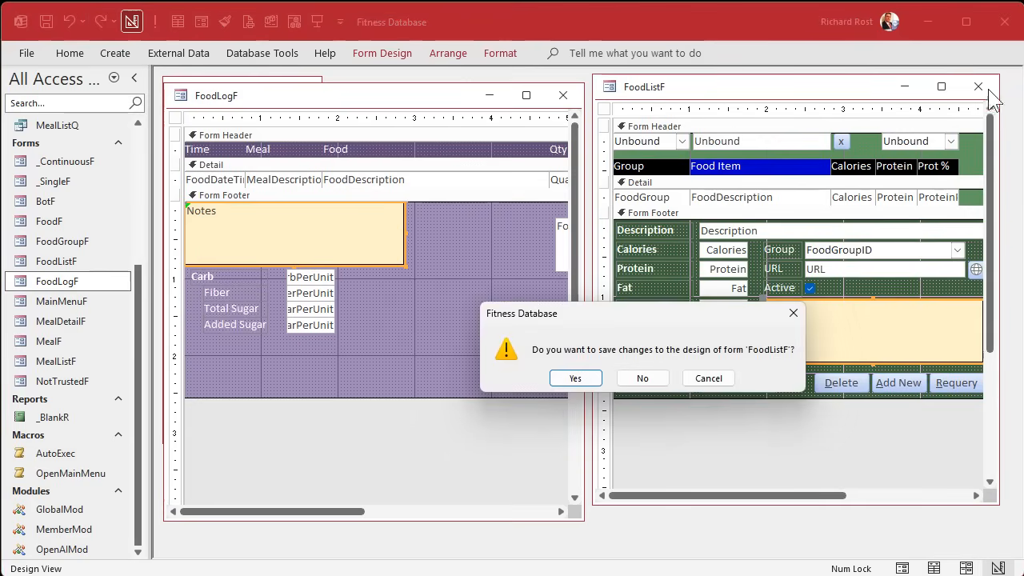
left_click(645, 382)
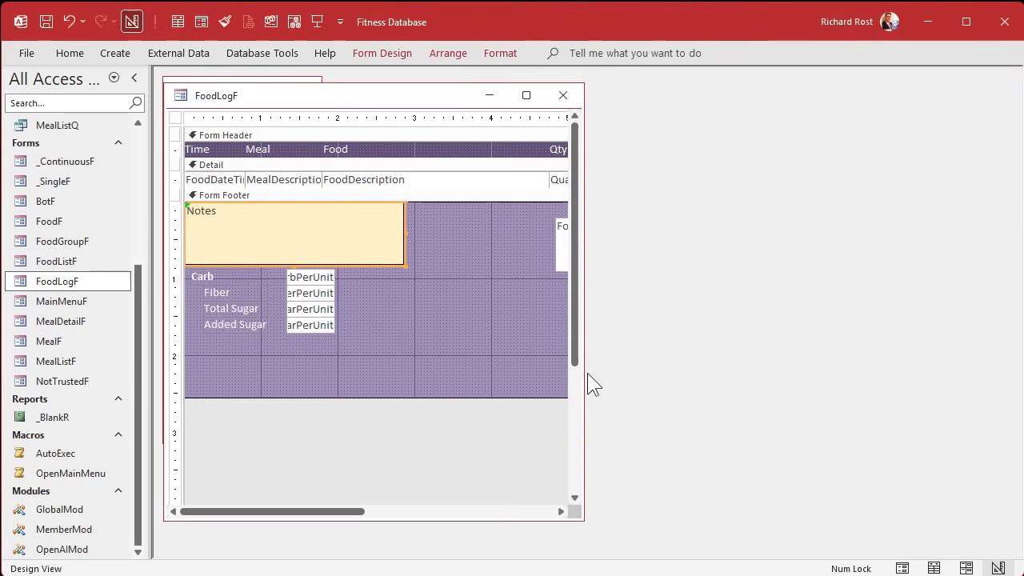
Widen the FoodLogF window and place the copied Notes box below the FoodLogNotes field.
left_click_drag(585, 373, 914, 373)
left_click(361, 242)
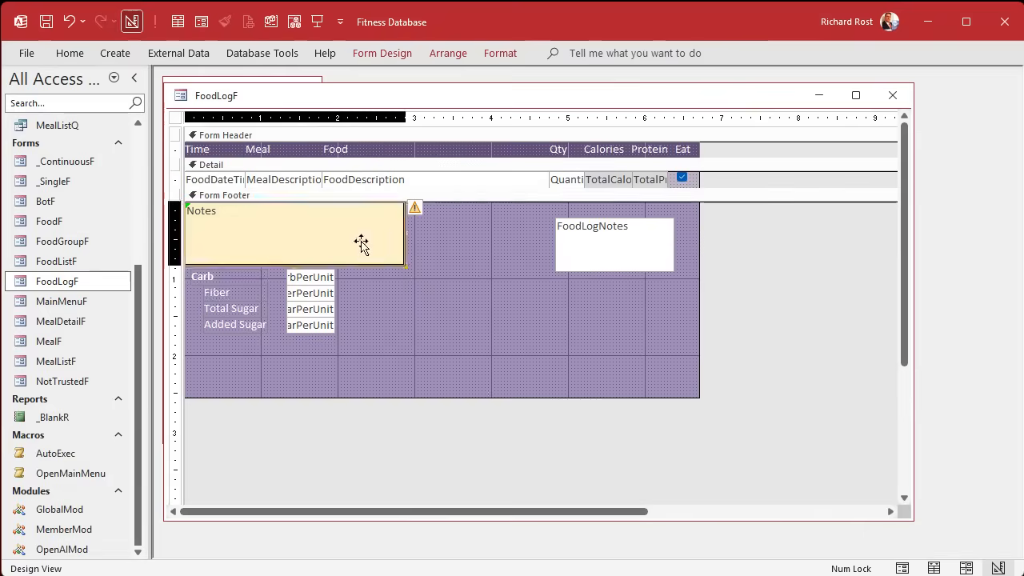
left_click_drag(361, 243, 616, 328)
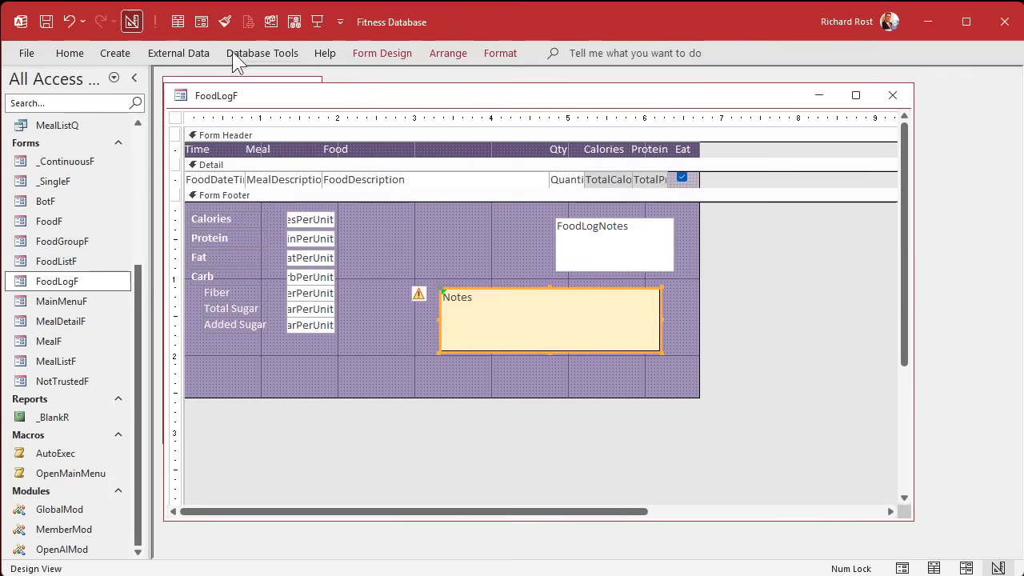
Copy the Notes box formatting onto FoodLogNotes with Format Painter and delete the copied Notes box.
left_click(224, 21)
left_click(632, 237)
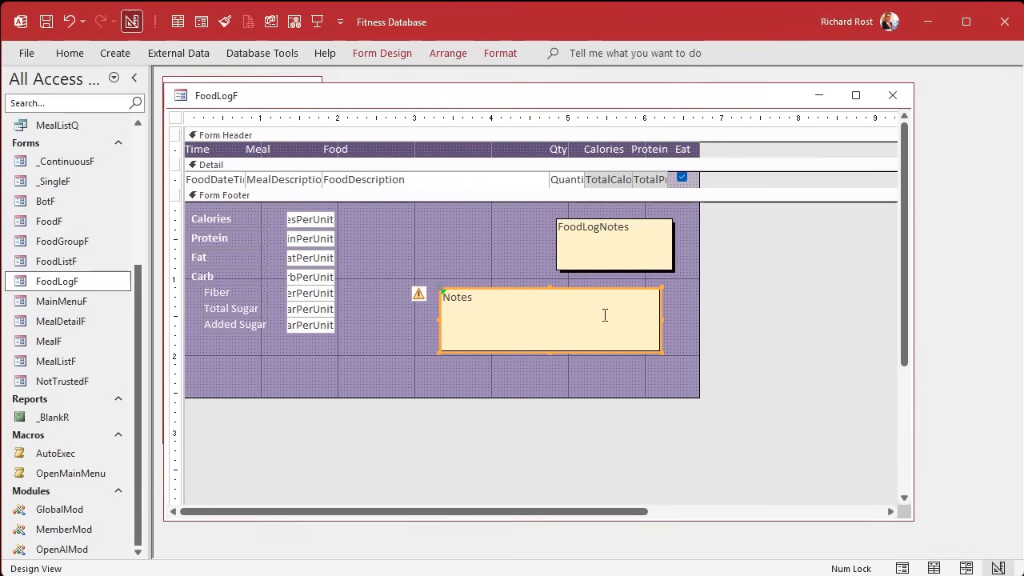
left_click(513, 268)
left_click(509, 300)
key("Delete")
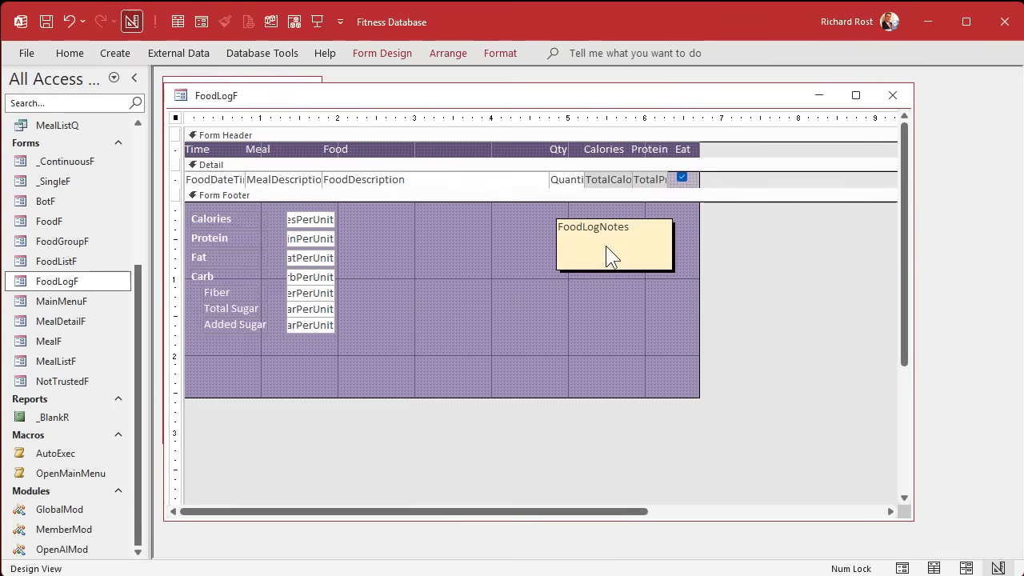
Move FoodLogNotes to the footer's upper-right corner and enlarge it toward the lower left.
left_click_drag(606, 245, 629, 236)
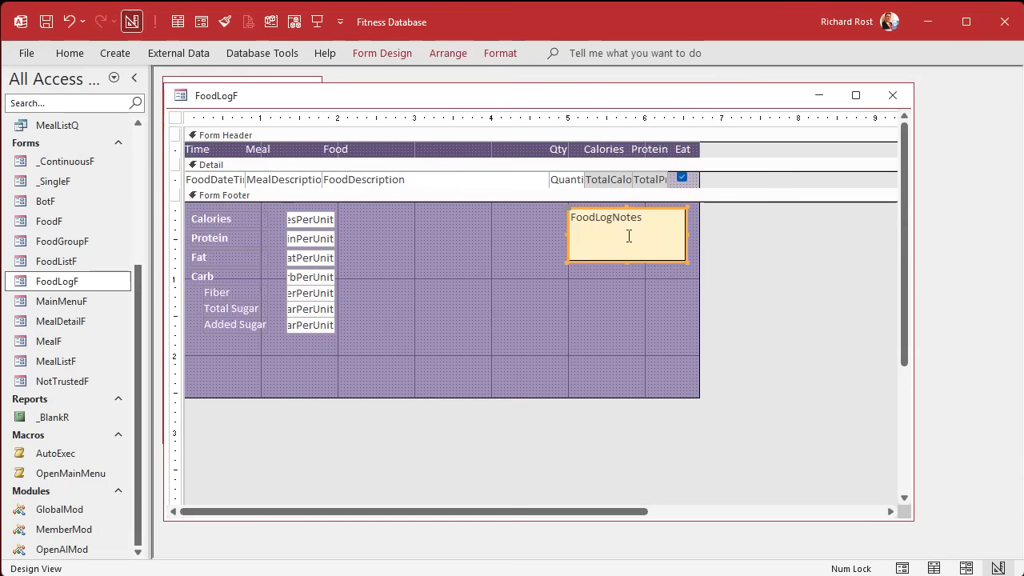
left_click(561, 300)
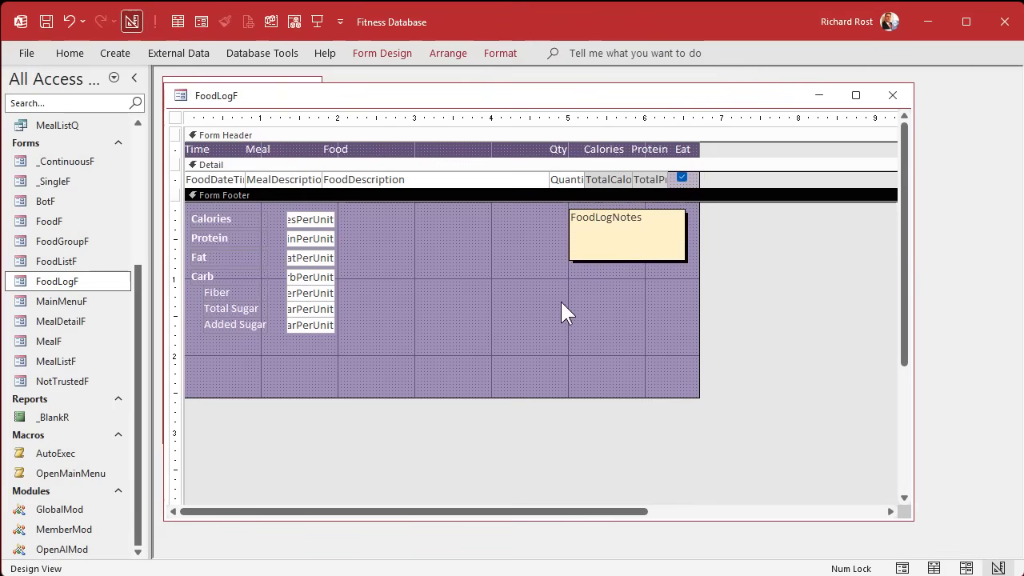
left_click(604, 234)
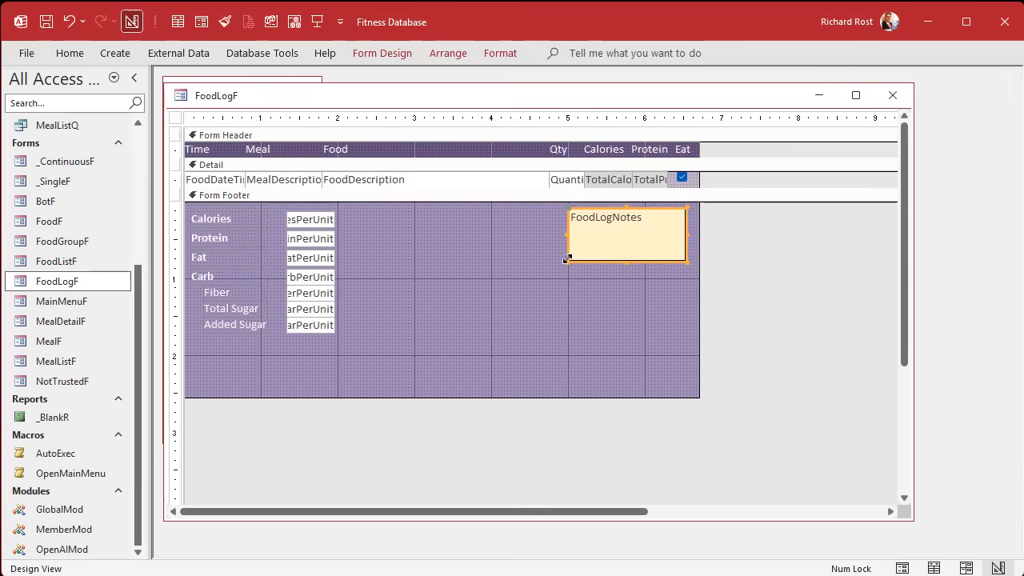
left_click_drag(565, 258, 482, 289)
left_click(497, 307)
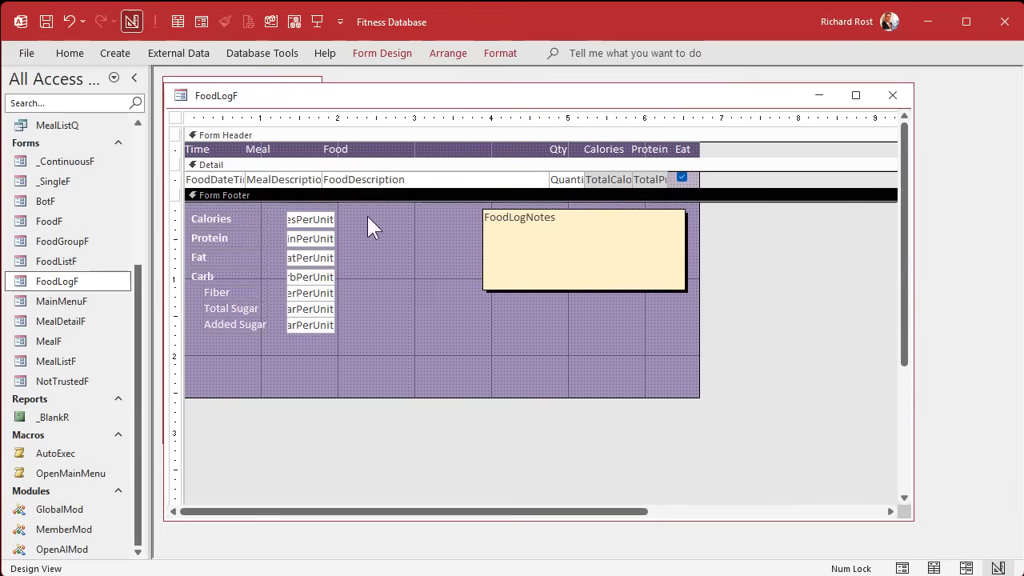
Shift the nutrition labels and per-unit fields slightly right and close the vertical gaps between their rows.
left_click_drag(356, 210, 264, 332)
left_click(383, 302)
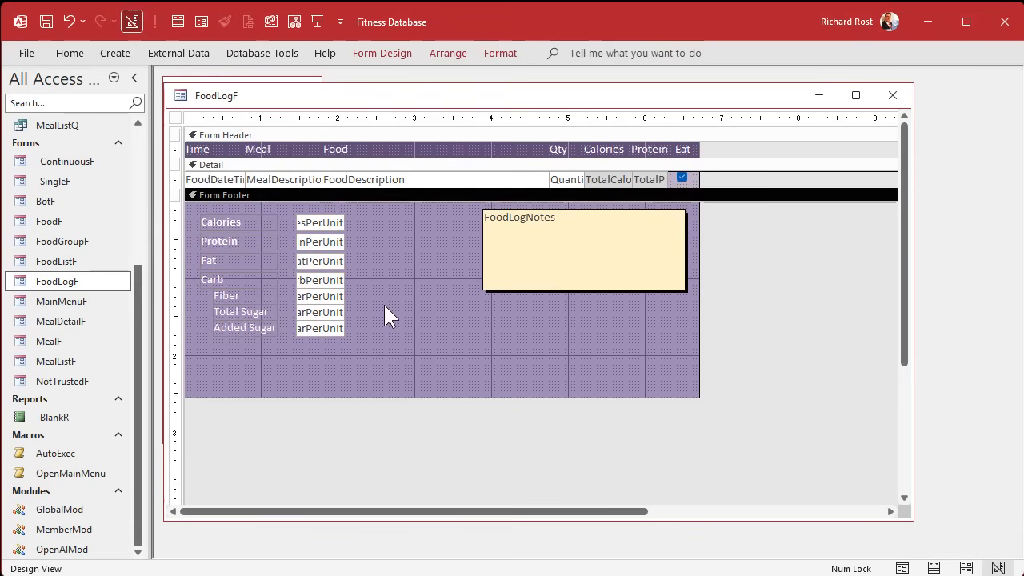
left_click_drag(335, 245, 206, 358)
left_click(361, 268)
left_click_drag(309, 291, 307, 282)
left_click(413, 258)
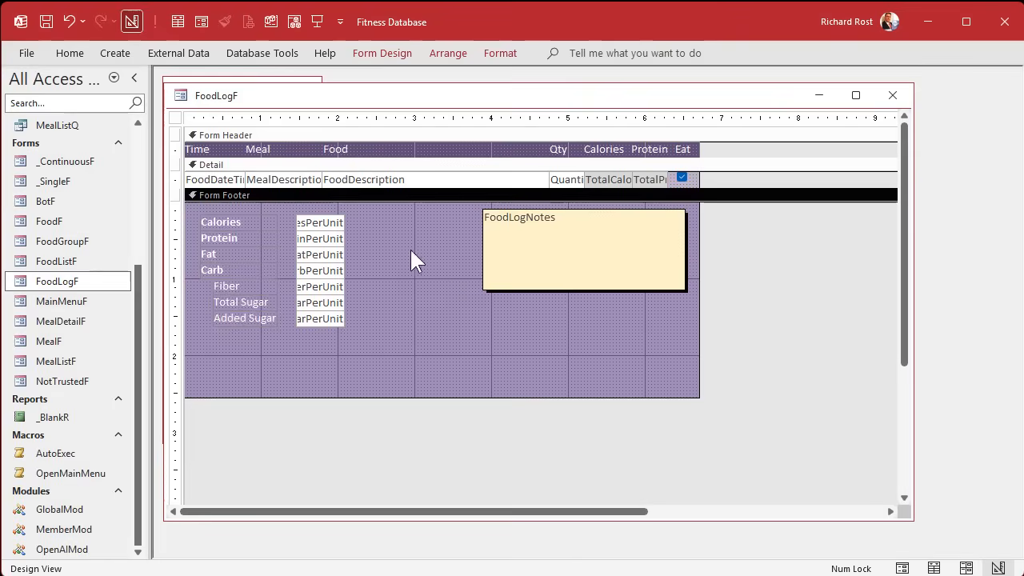
Move the nutrition block slightly down and place a copy of the Calories label above it, widened across both columns.
left_click_drag(376, 225, 230, 328)
left_click(433, 302)
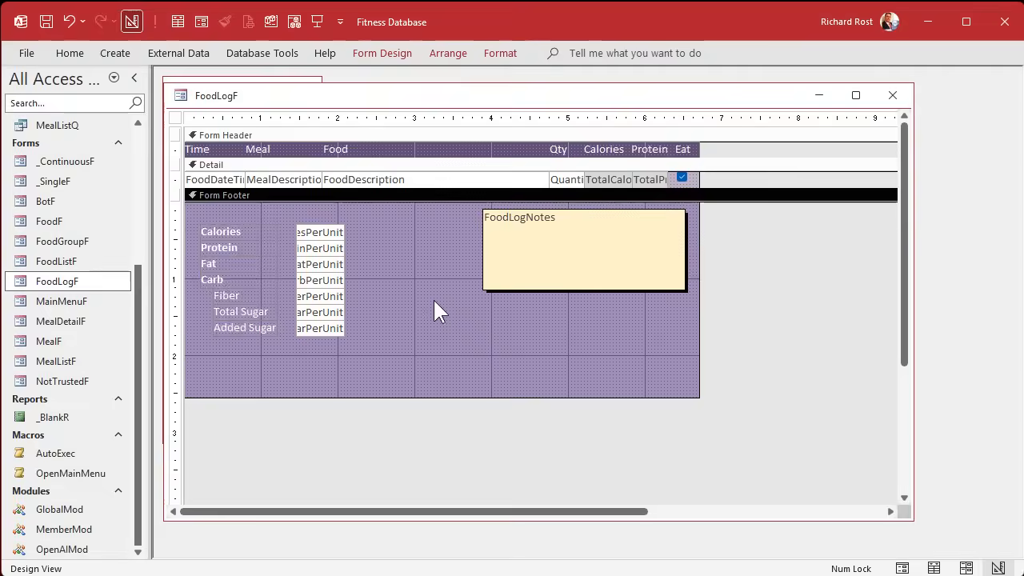
left_click(237, 232)
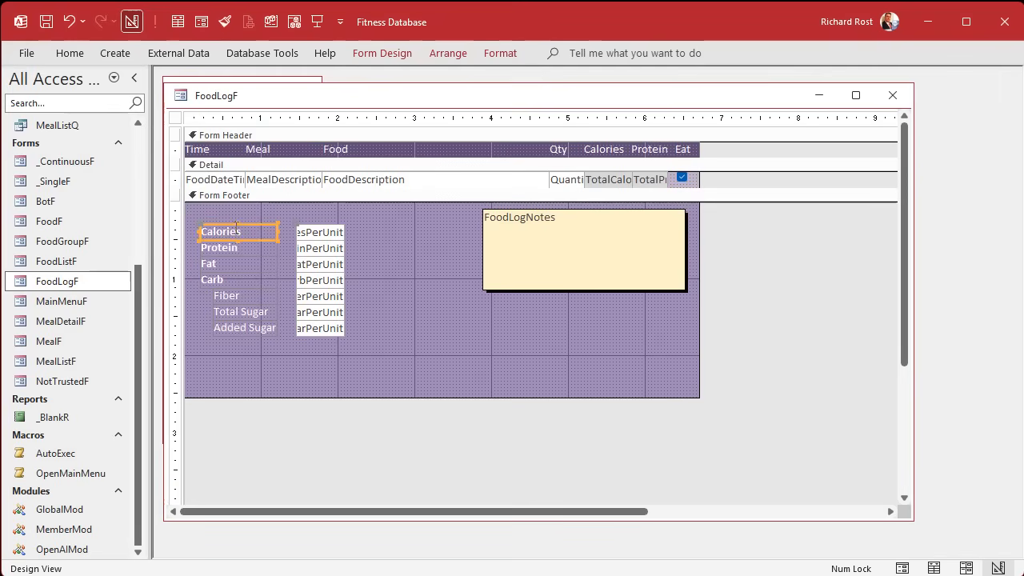
left_click_drag(263, 226, 342, 212)
left_click(404, 262)
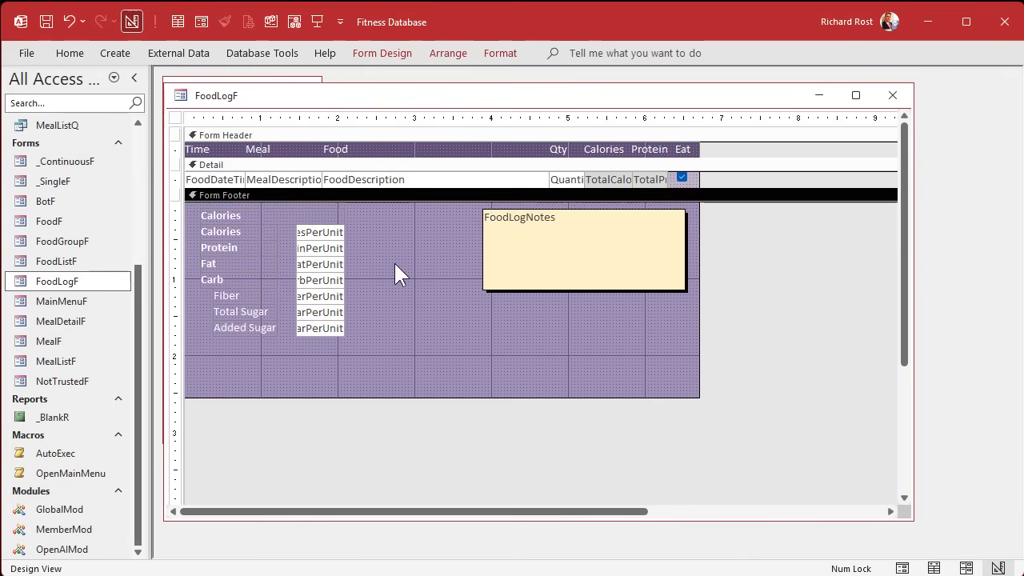
Center the text of the copied Calories label above the nutrition block and give it a dark purple background.
left_click(316, 216)
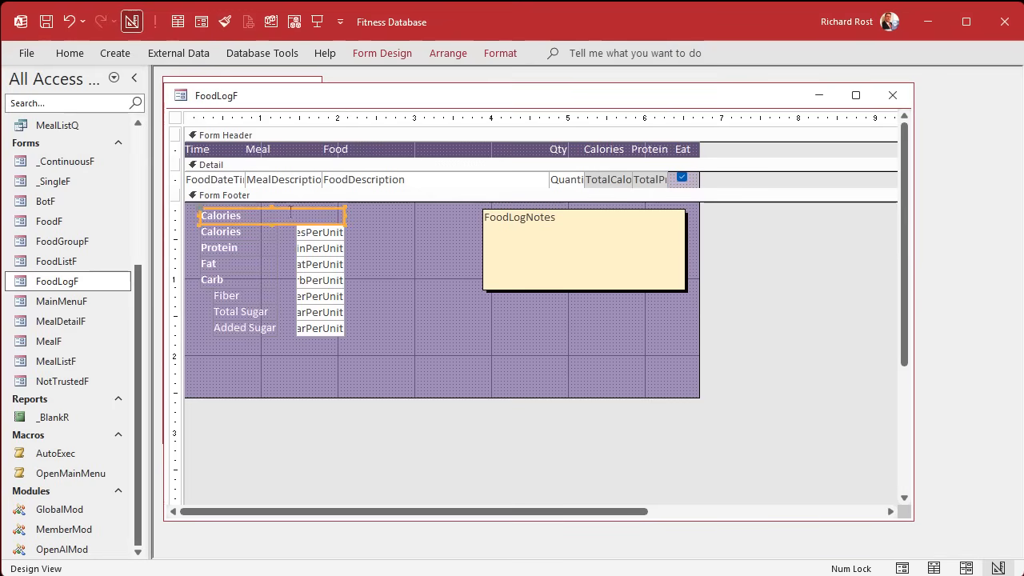
left_click(510, 53)
left_click(289, 109)
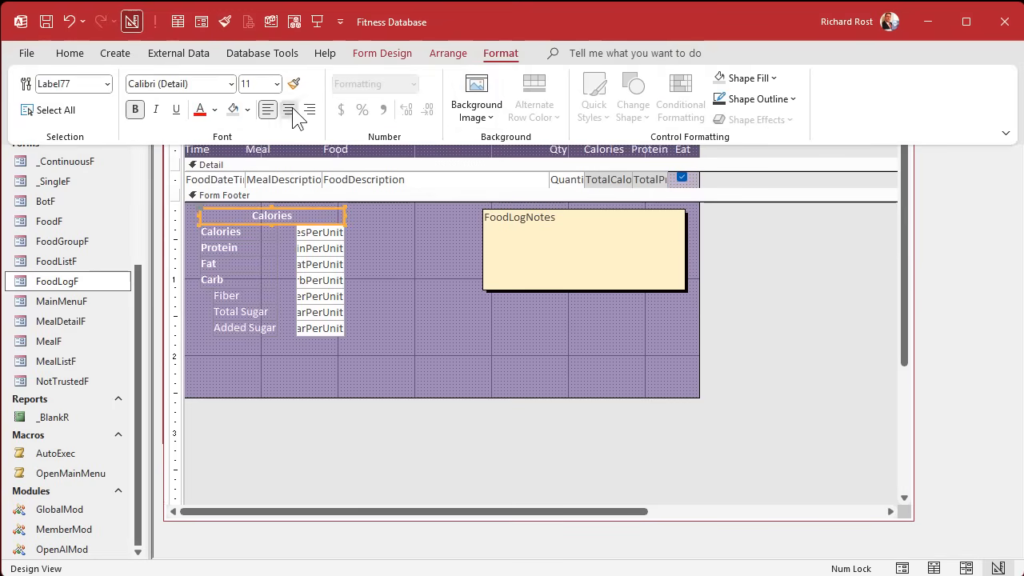
left_click(248, 110)
left_click(354, 366)
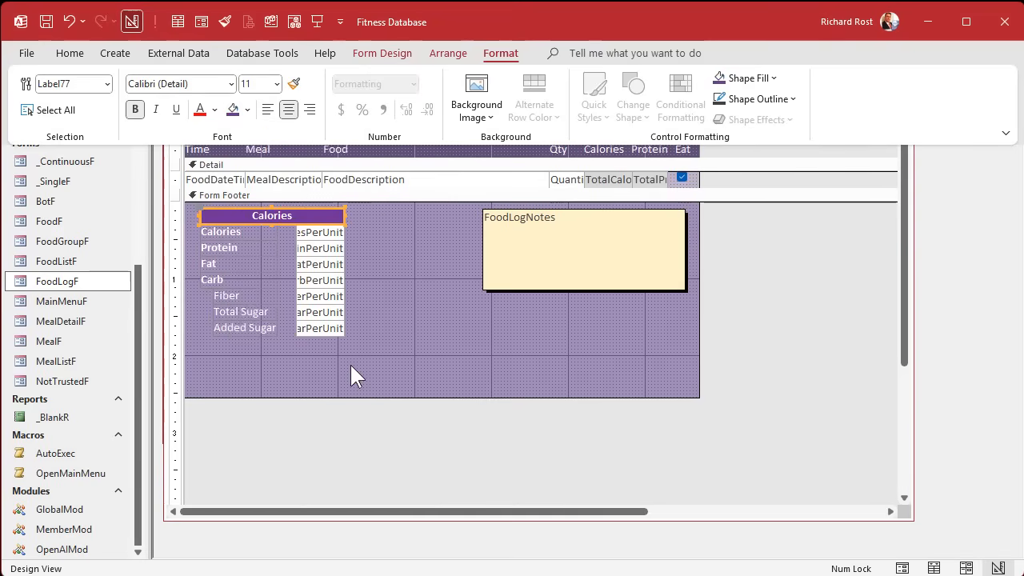
left_click(413, 285)
Change the purple heading's text to Per Serving and stretch the label to span the nutrition labels and fields.
left_click(300, 215)
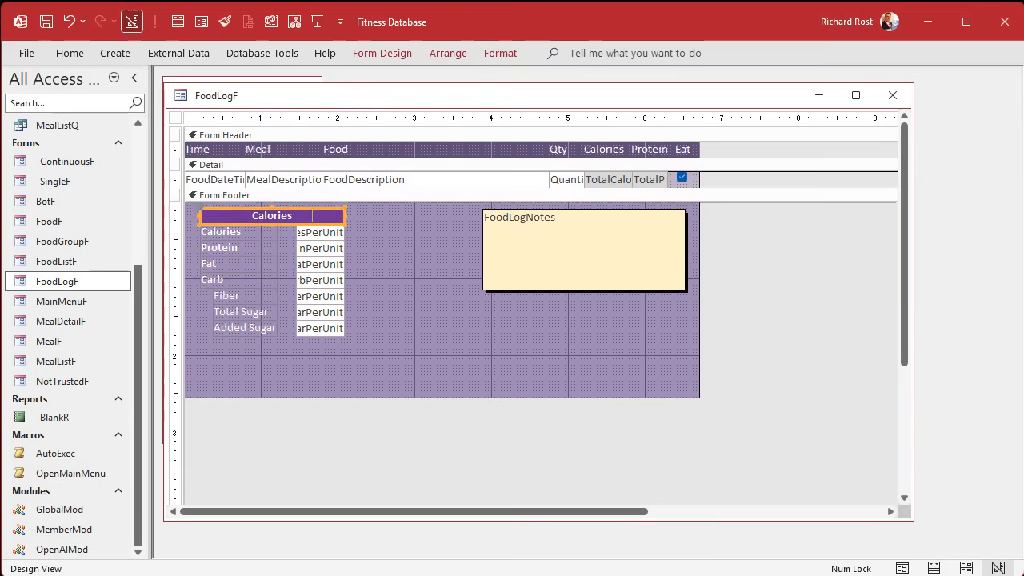
left_click_drag(300, 215, 206, 213)
type("Per Serv")
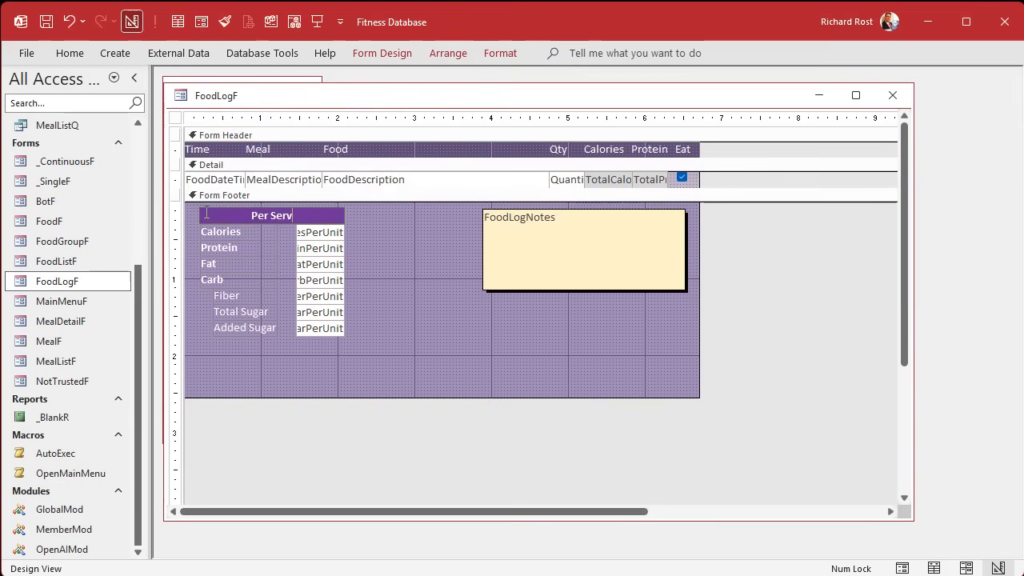
type("ing")
key("Return")
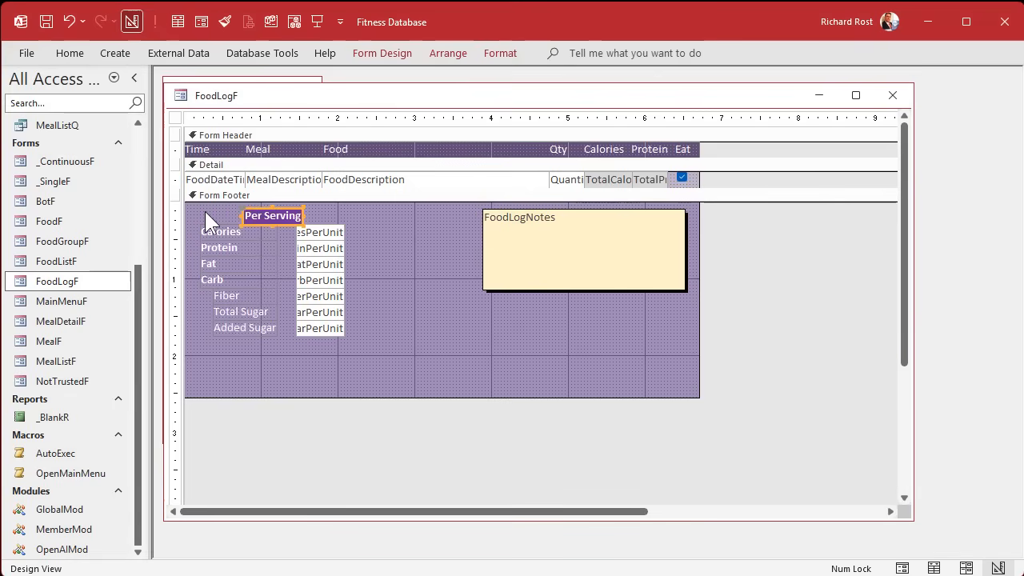
left_click_drag(304, 216, 344, 216)
key("ctrl+e")
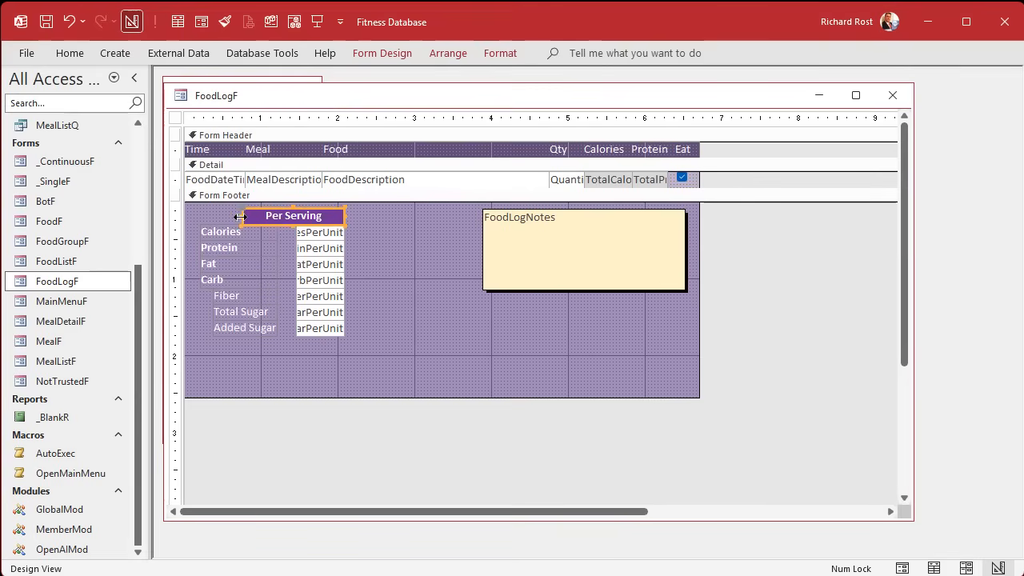
left_click_drag(242, 214, 201, 215)
left_click(381, 256)
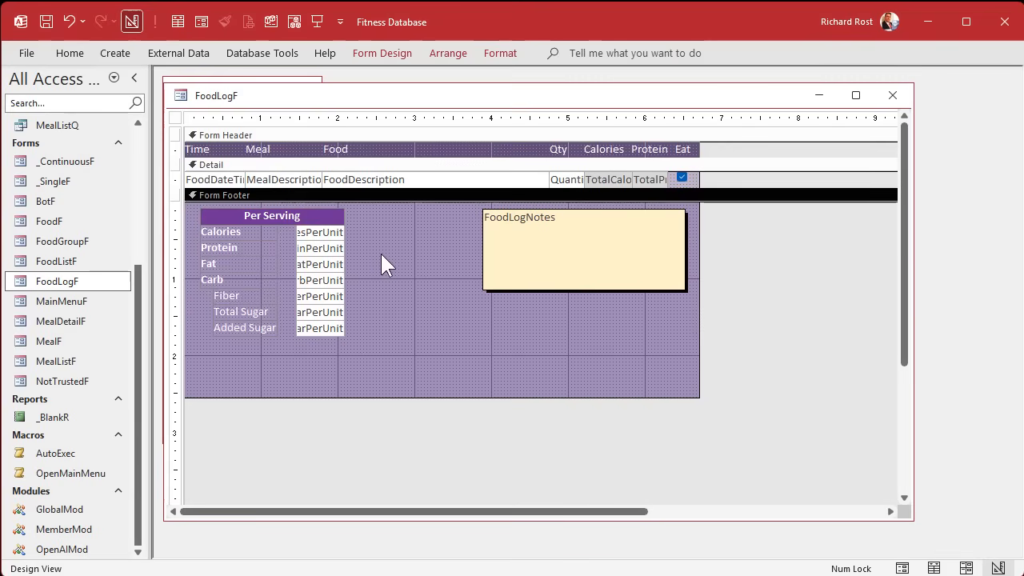
Set the shape outline of the Per Serving heading to black.
left_click(327, 221)
left_click(492, 48)
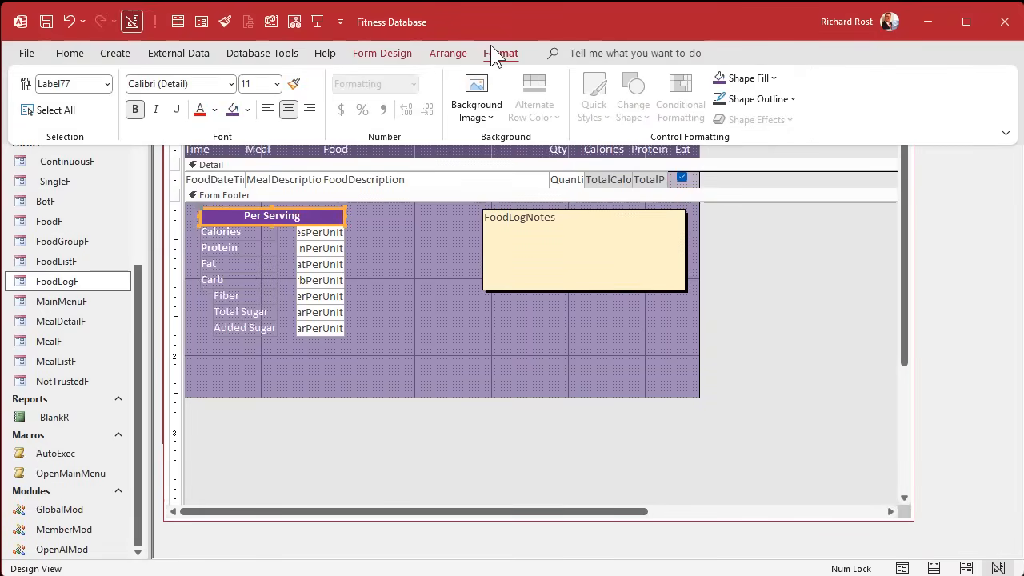
left_click(773, 100)
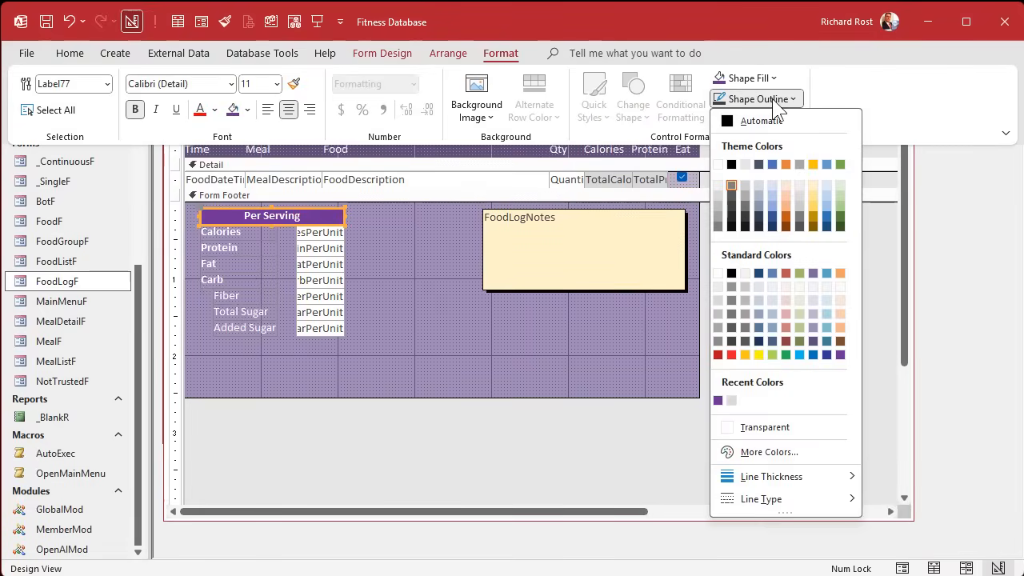
left_click(731, 273)
left_click(409, 272)
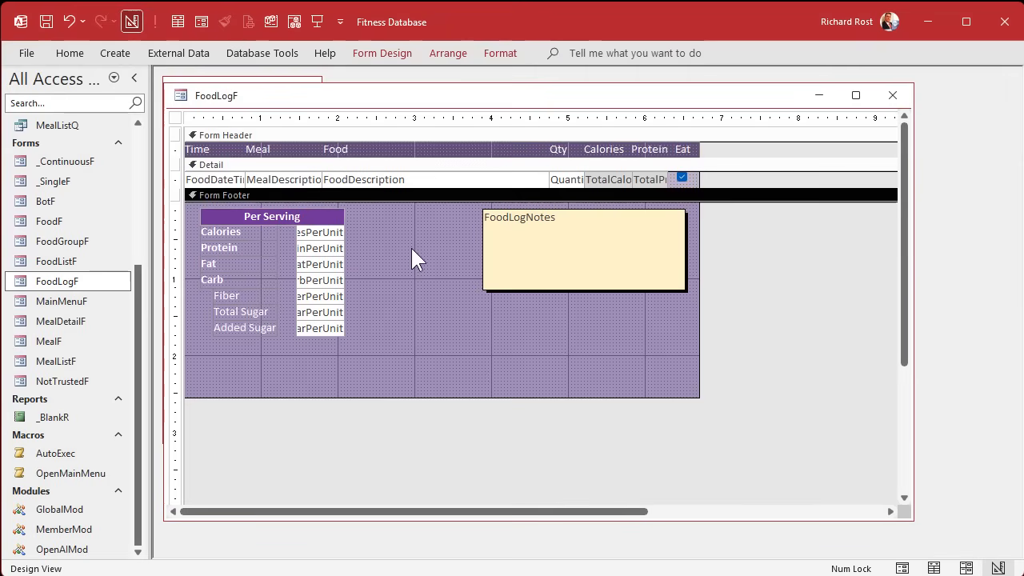
Shift the nutrition labels and fields slightly below the Per Serving heading and shorten the form footer to just below them.
left_click_drag(373, 232, 192, 339)
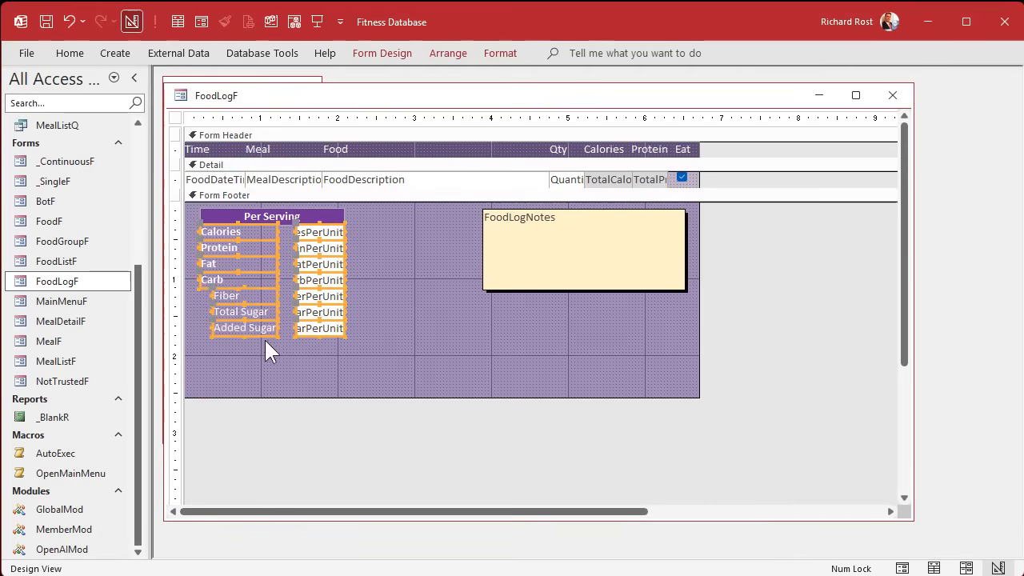
left_click_drag(316, 327, 316, 331)
left_click(432, 311)
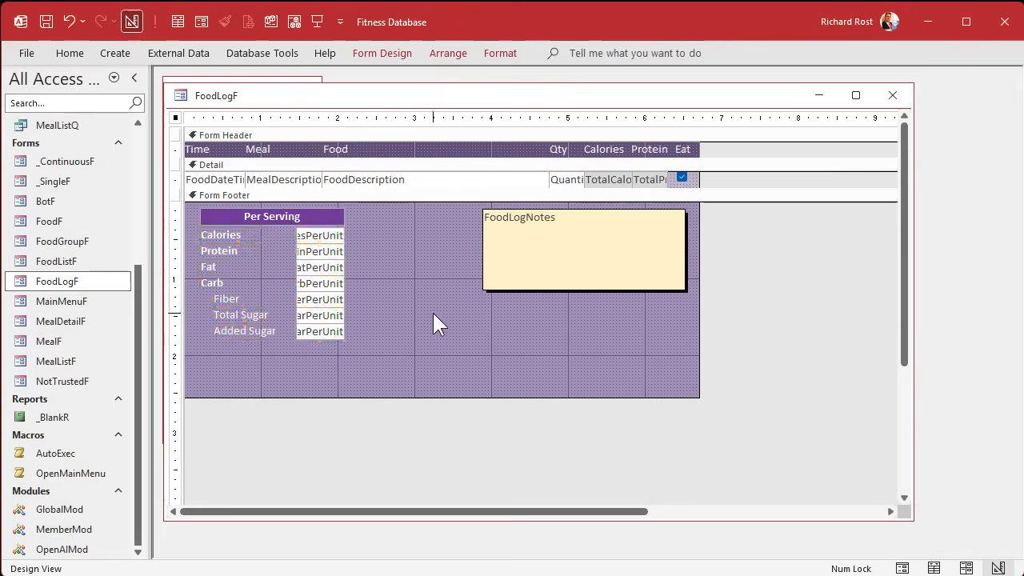
left_click_drag(446, 398, 450, 346)
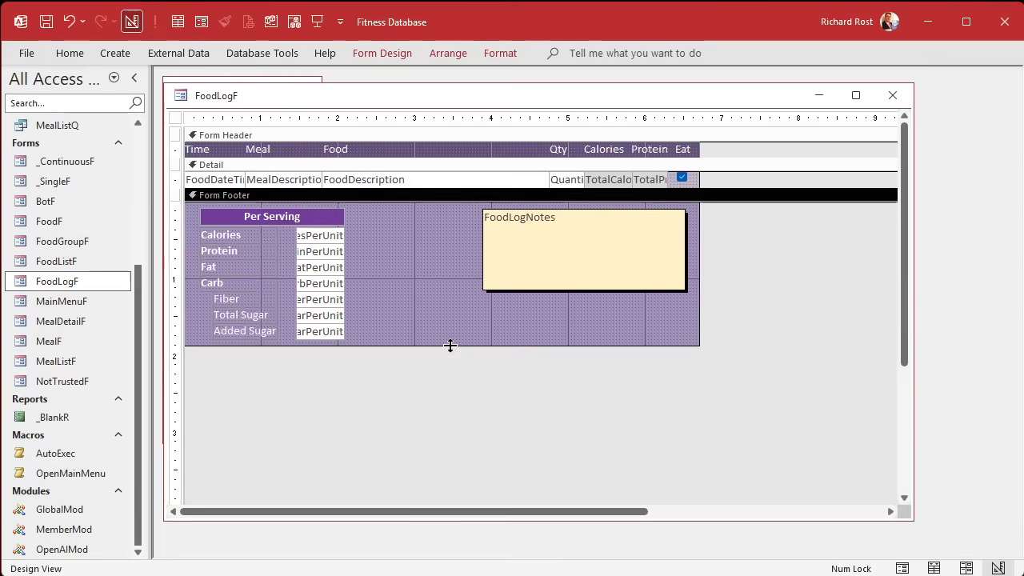
Resize the FoodLogNotes box in the footer, making it narrower and taller so it reaches the lowest nutrition row.
left_click(559, 268)
left_click(583, 310)
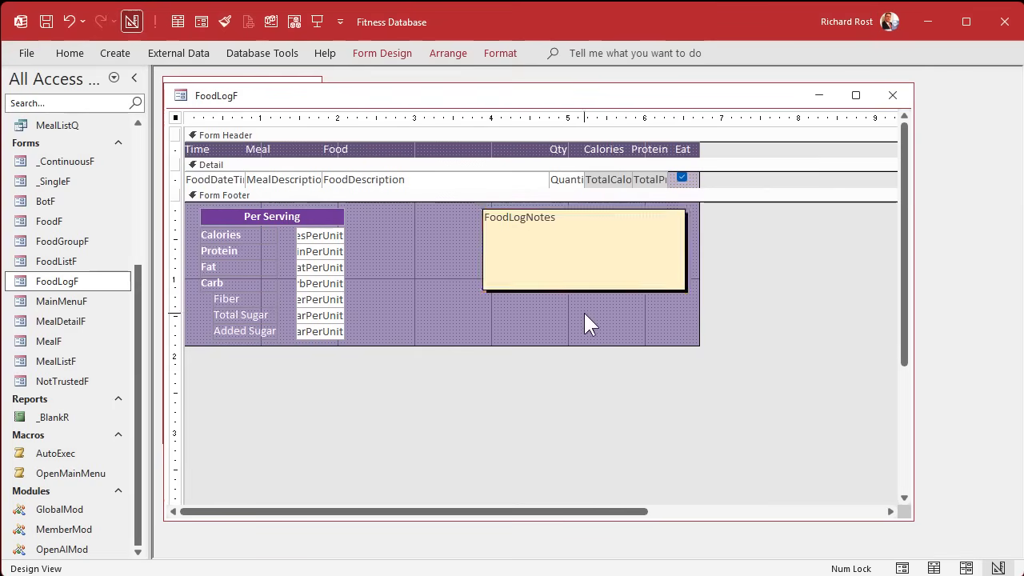
left_click(615, 277)
left_click_drag(482, 289, 531, 338)
left_click(477, 267)
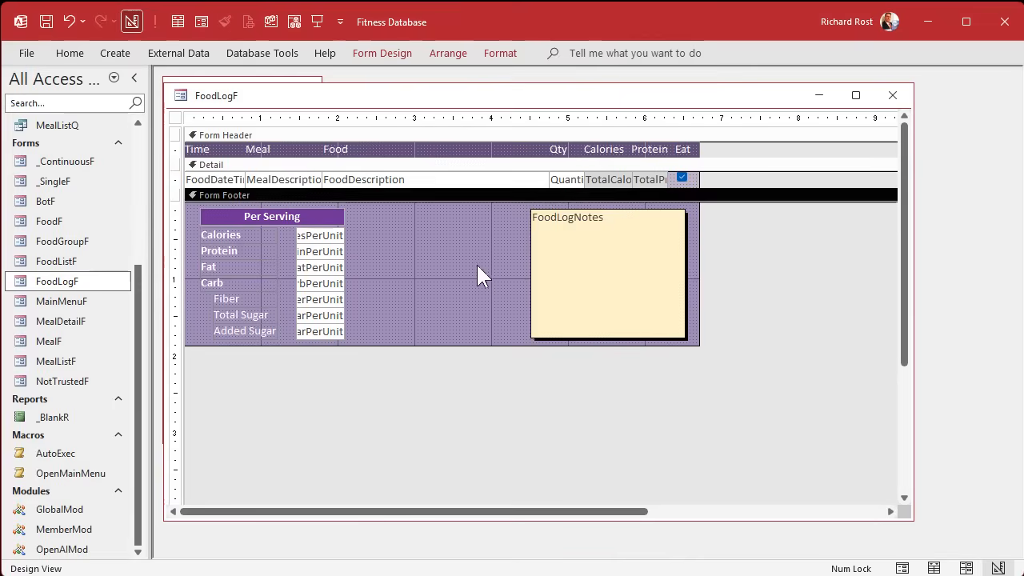
Close FoodLogF and reopen it in form view to check the footer layout and the Time field's date picker.
left_click(893, 96)
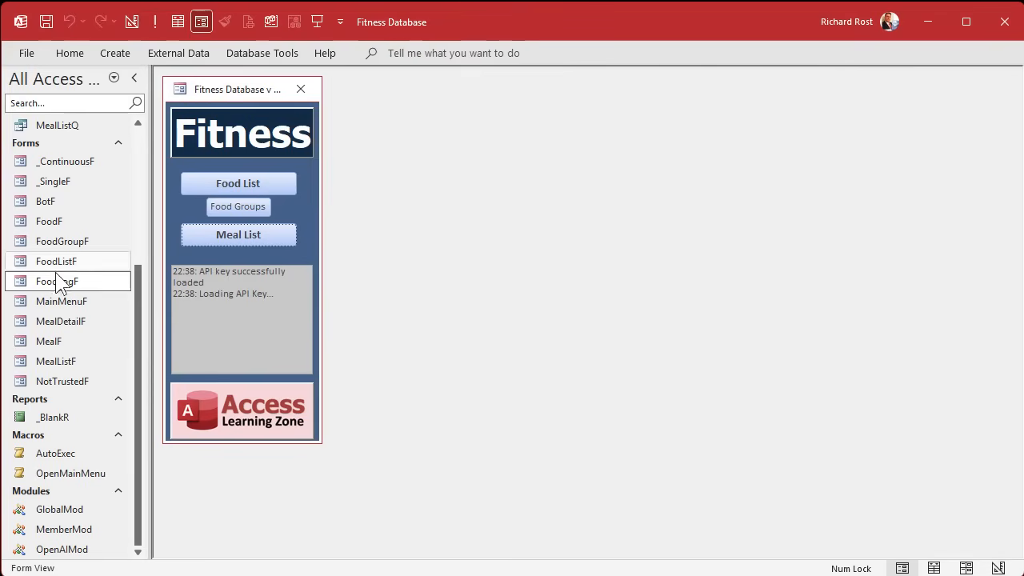
double_click(61, 281)
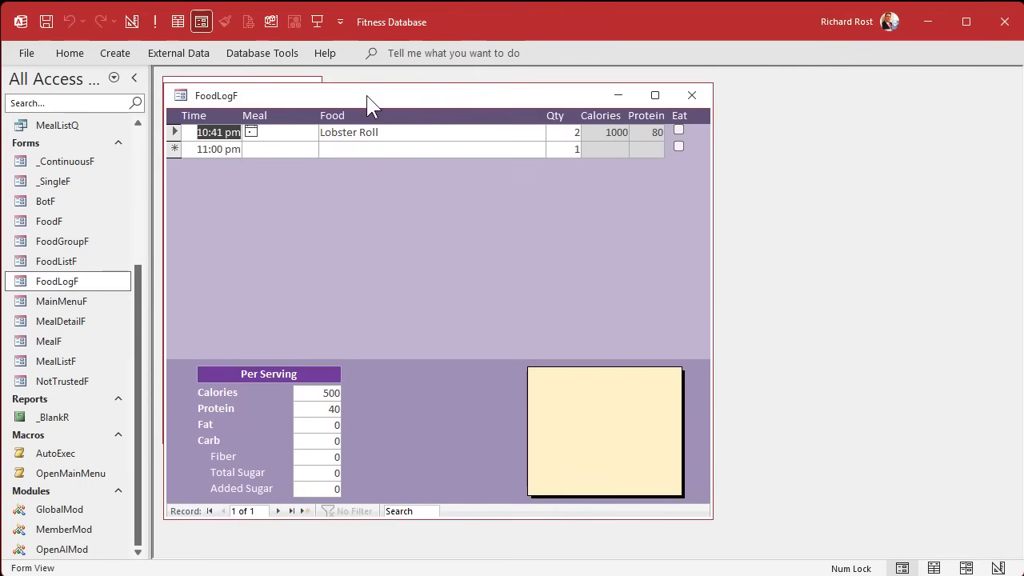
left_click_drag(365, 102, 378, 104)
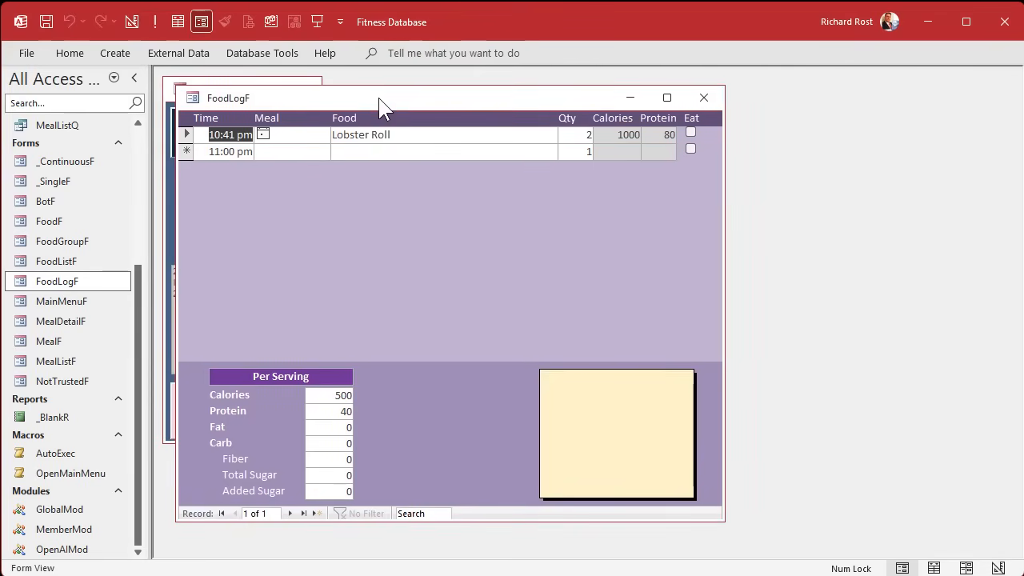
left_click(263, 135)
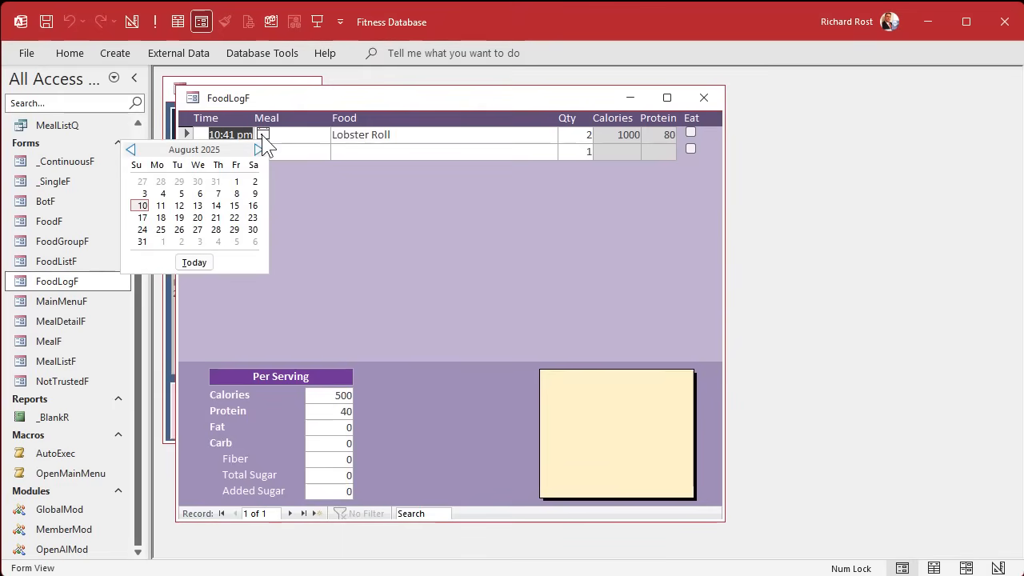
left_click(352, 208)
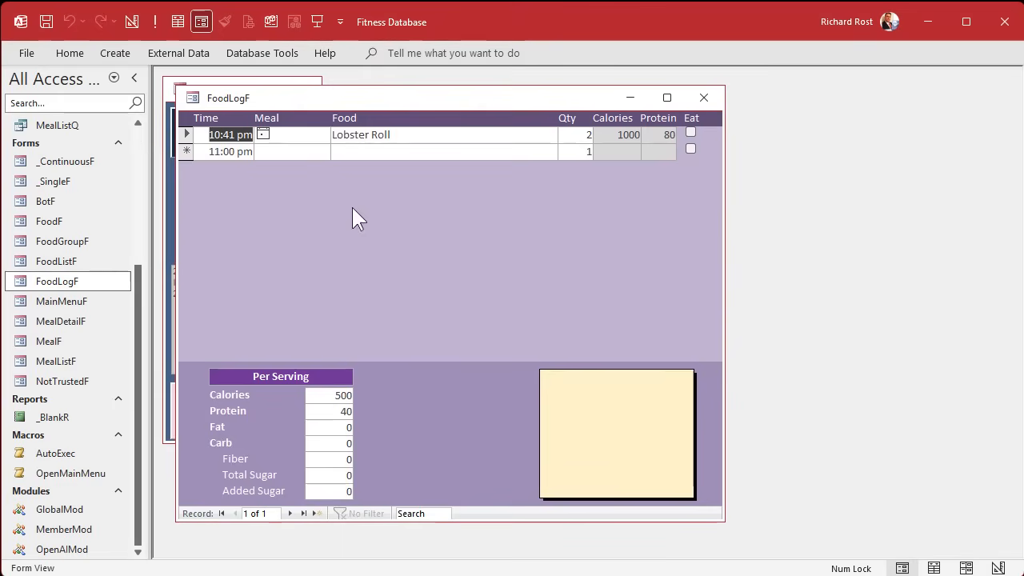
right_click(442, 104)
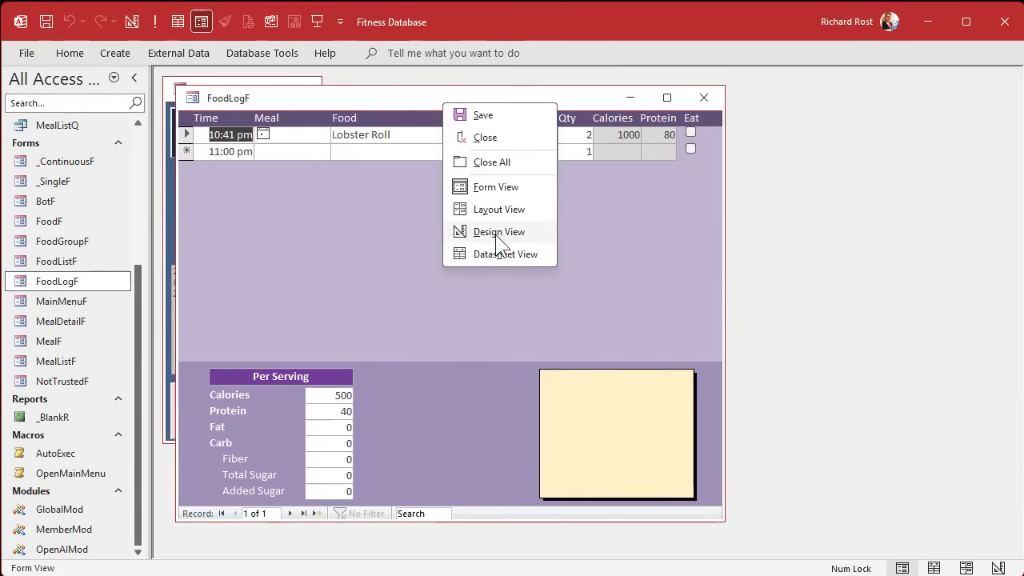
left_click(384, 233)
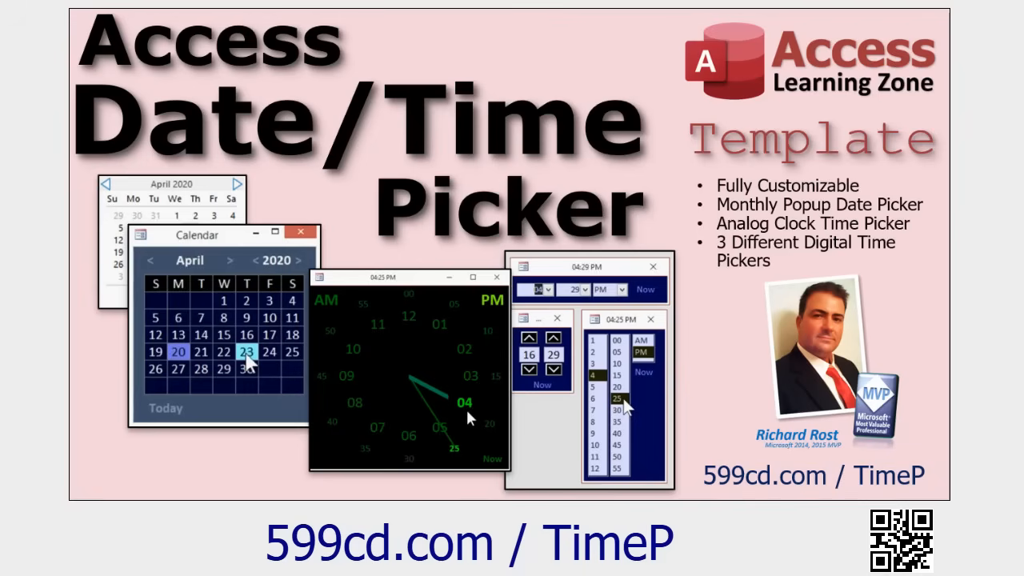
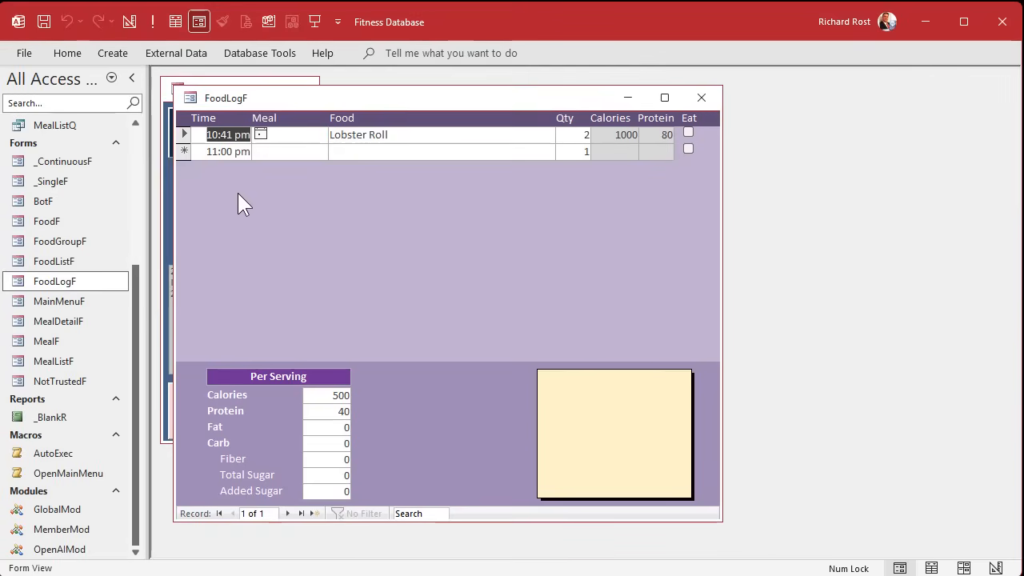
Set the FoodDateTime field's Show Date Picker property to Never, and close and reopen FoodLogF in form view.
right_click(333, 99)
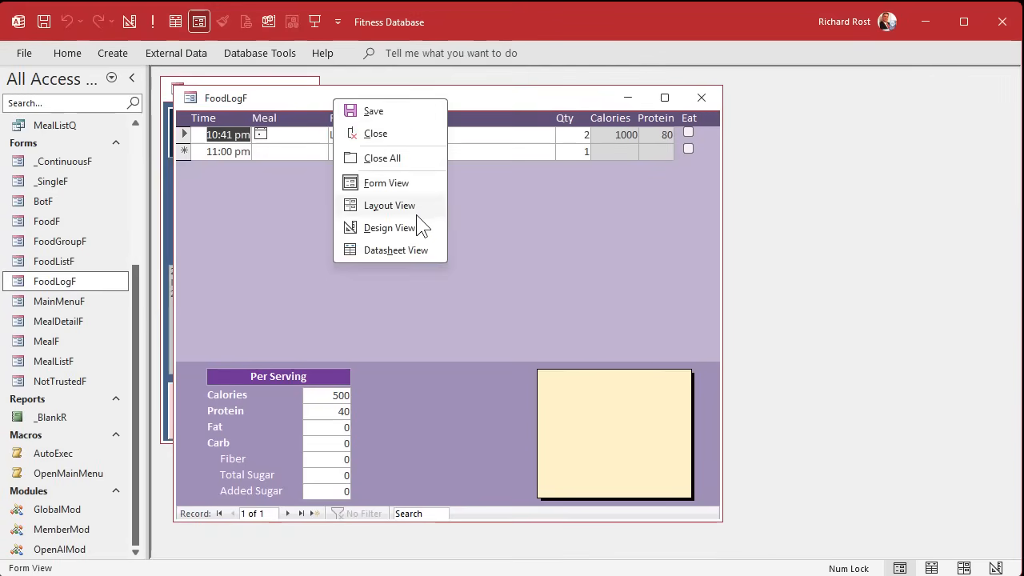
left_click(389, 228)
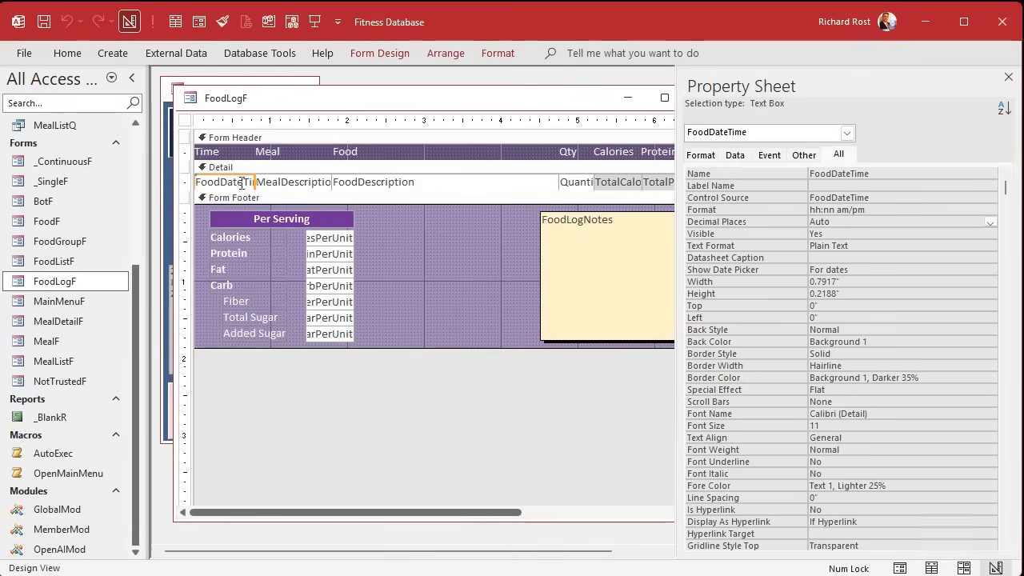
left_click(736, 156)
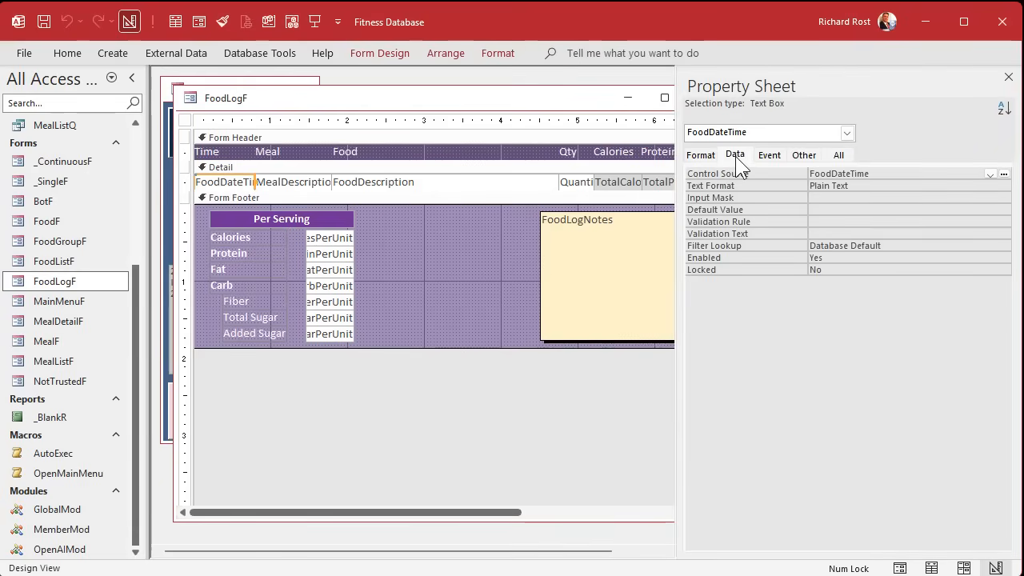
left_click(708, 155)
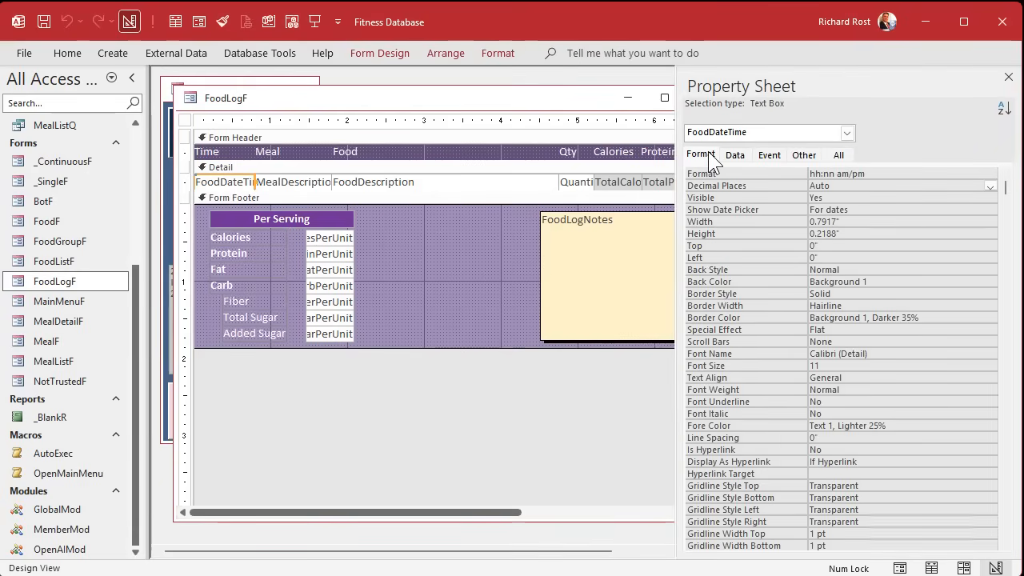
double_click(870, 209)
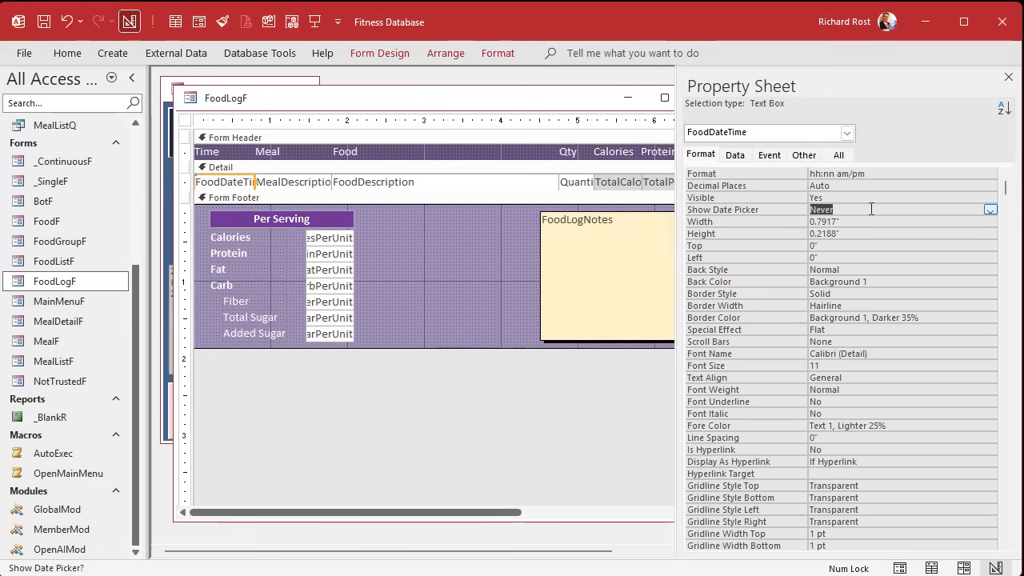
left_click(1007, 76)
left_click(697, 97)
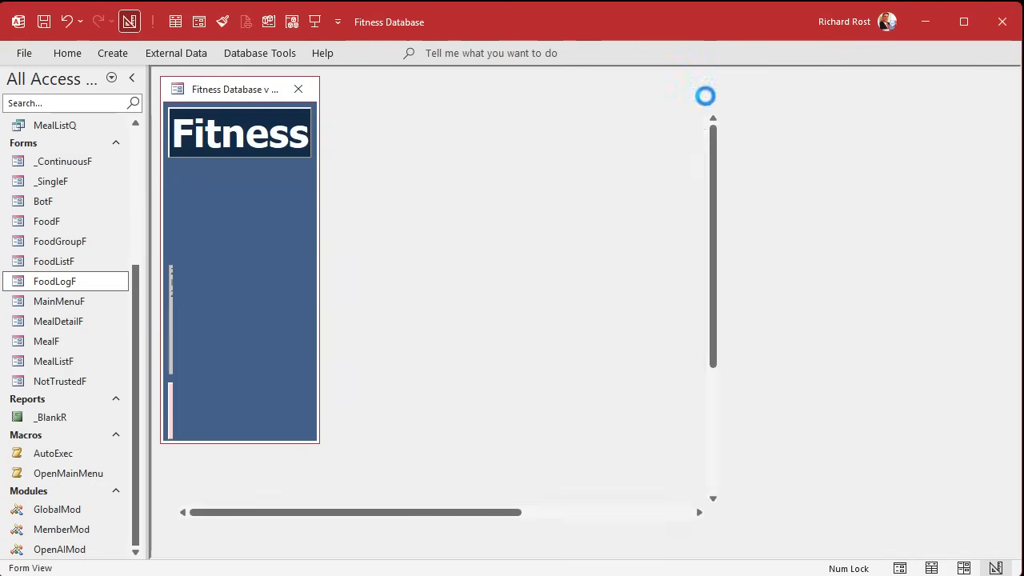
double_click(87, 284)
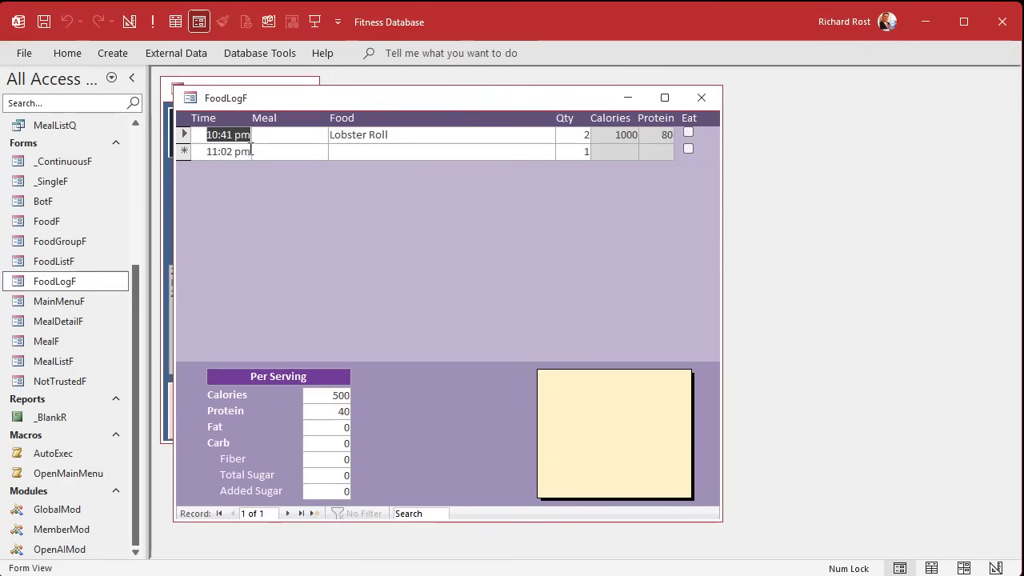
Return FoodLogF to design view and left-align the FoodDateTime field.
right_click(395, 102)
left_click(452, 224)
left_click(240, 184)
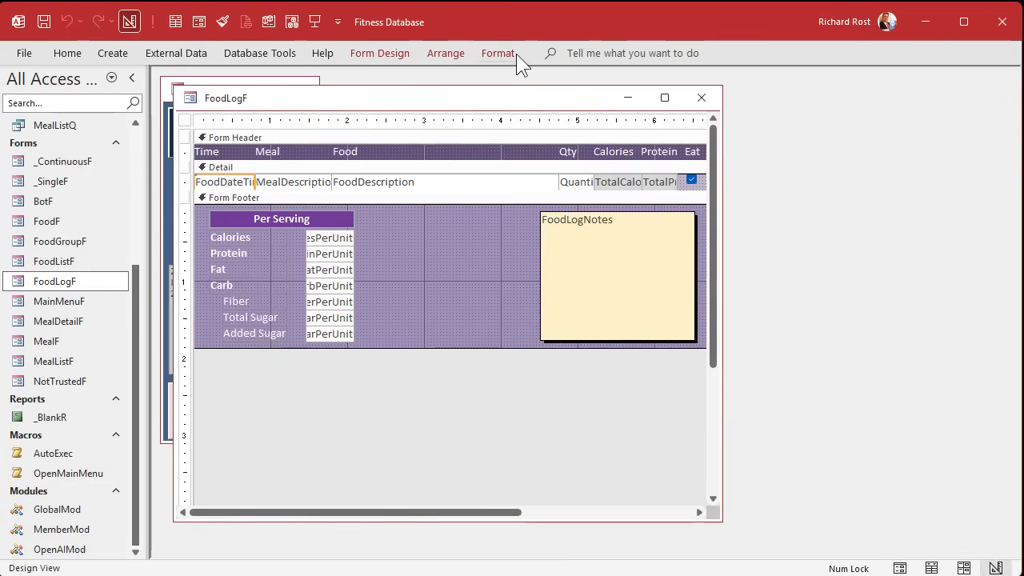
left_click(516, 53)
left_click(273, 111)
left_click(515, 262)
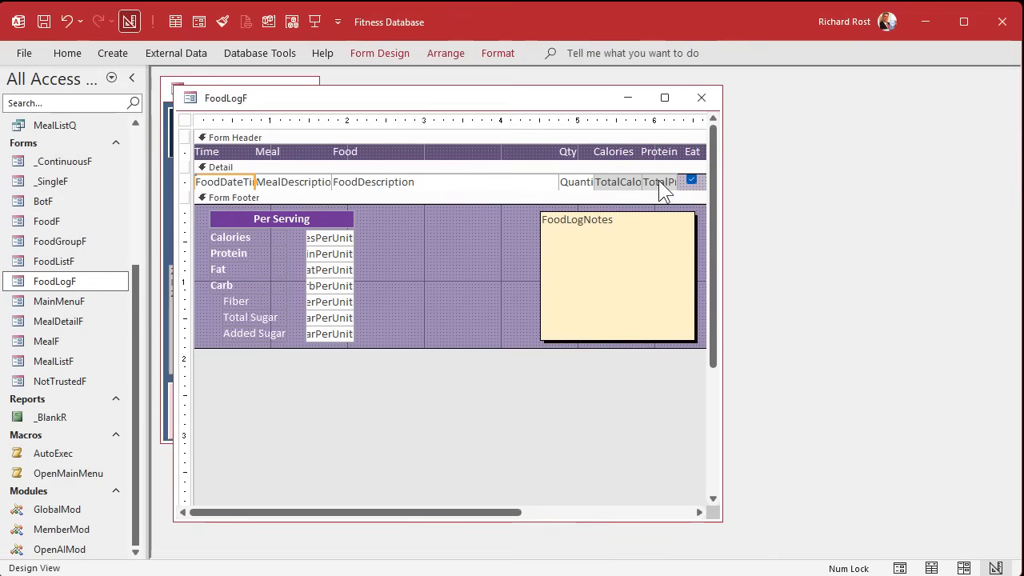
Move FoodLogF aside, open the meal form in design view and right-align the Calories and Protein headings of its meal list.
left_click_drag(540, 102, 584, 283)
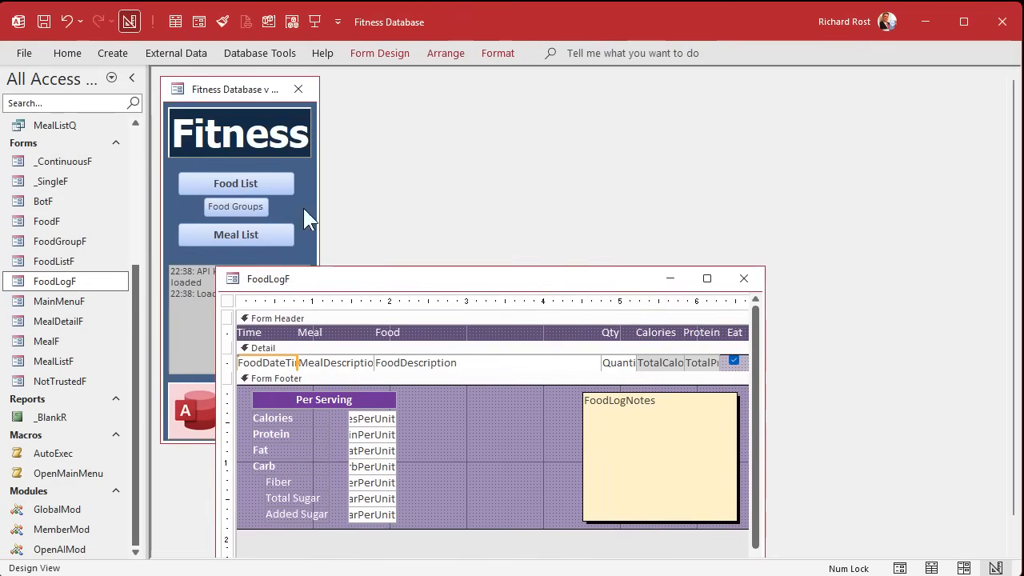
left_click(233, 236)
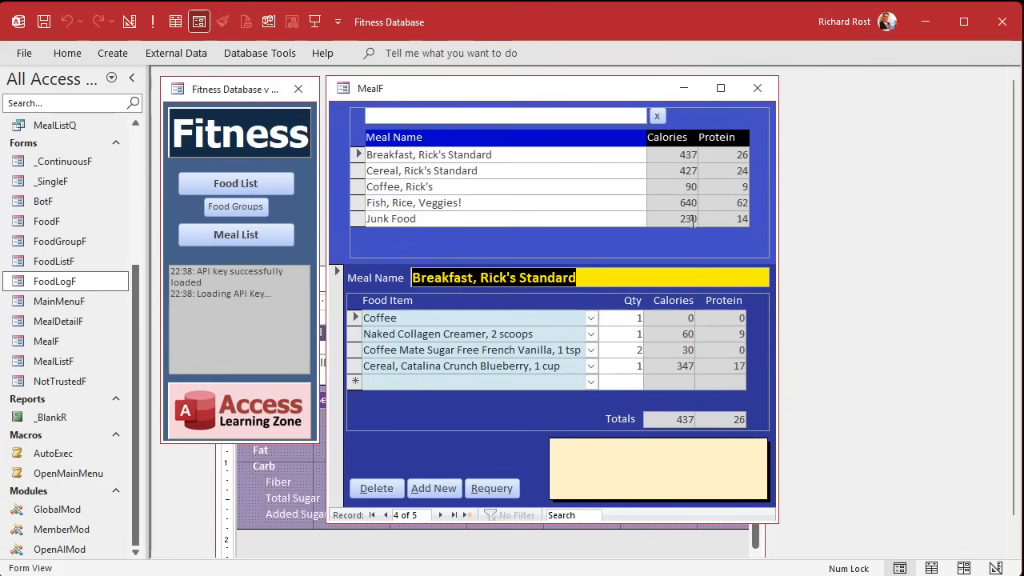
right_click(649, 89)
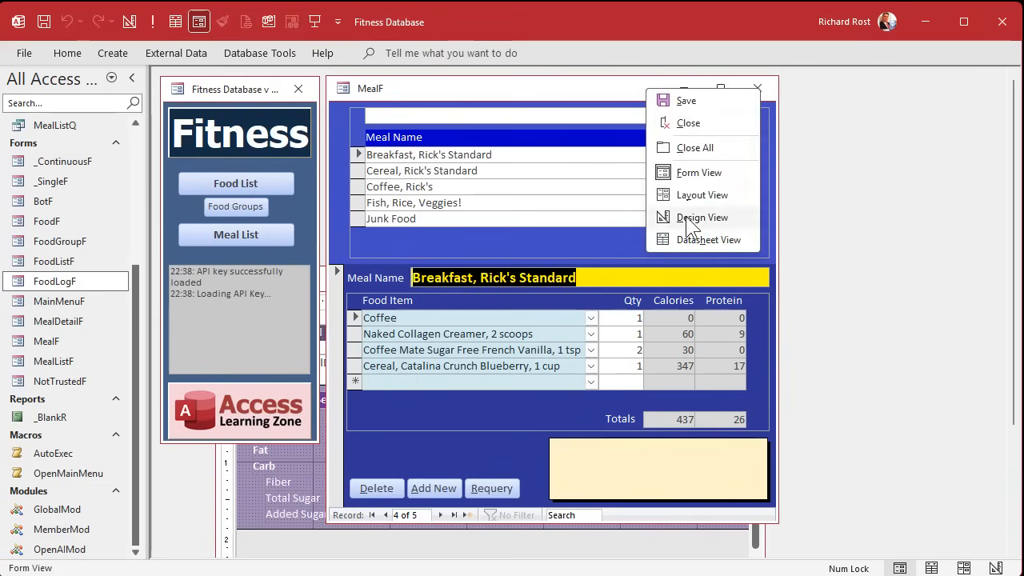
left_click(685, 215)
left_click(729, 207)
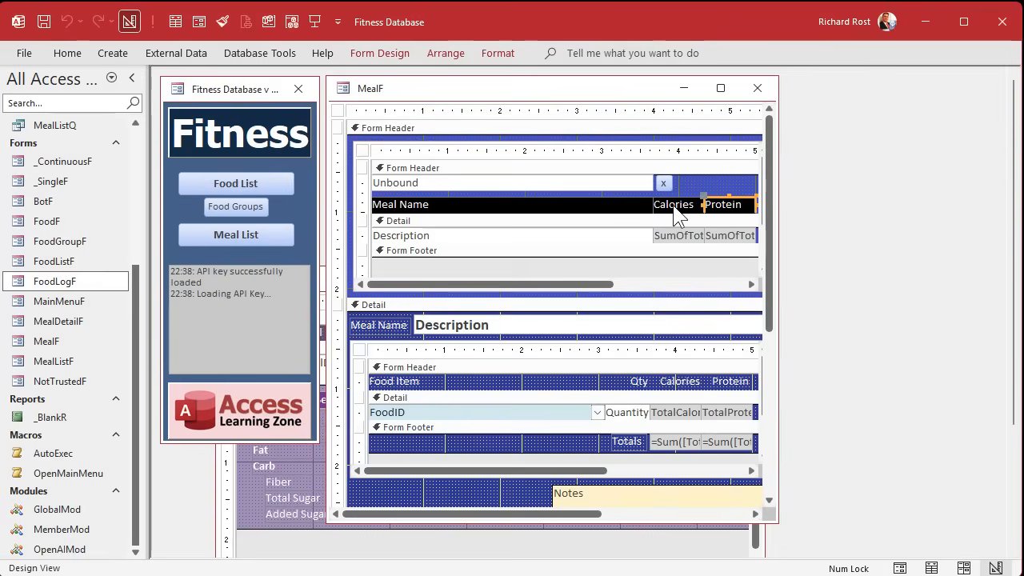
left_click(673, 205, "shift")
left_click(496, 54)
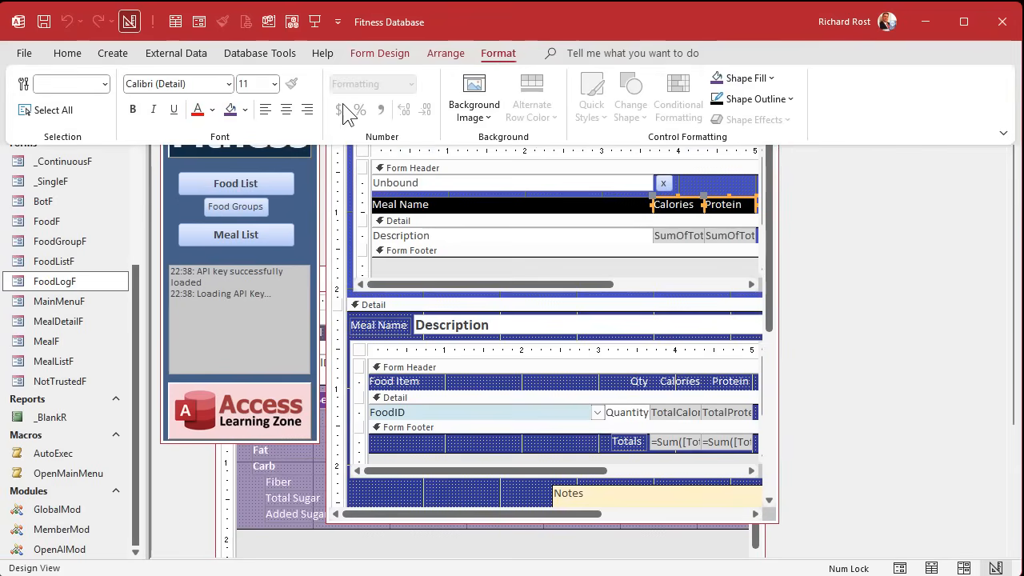
left_click(312, 111)
left_click(816, 214)
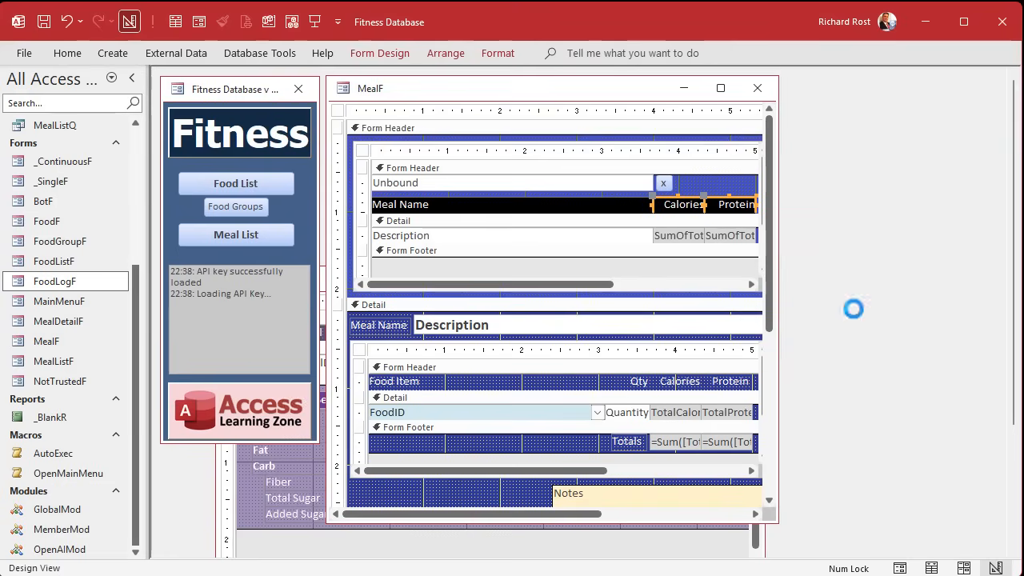
Close and reopen the meal form to check its Calories and Protein heading alignment, and close it again.
left_click(758, 88)
left_click(228, 234)
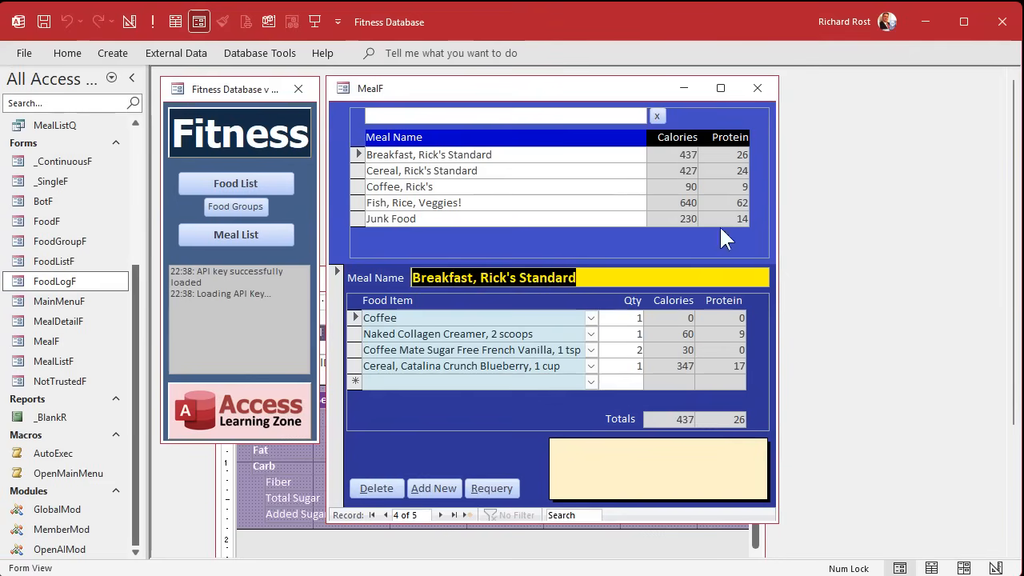
left_click(758, 88)
Right-align the Calories, Protein and Prot % headings in FoodListF's form header, close the form and return to FoodLogF.
left_click(240, 183)
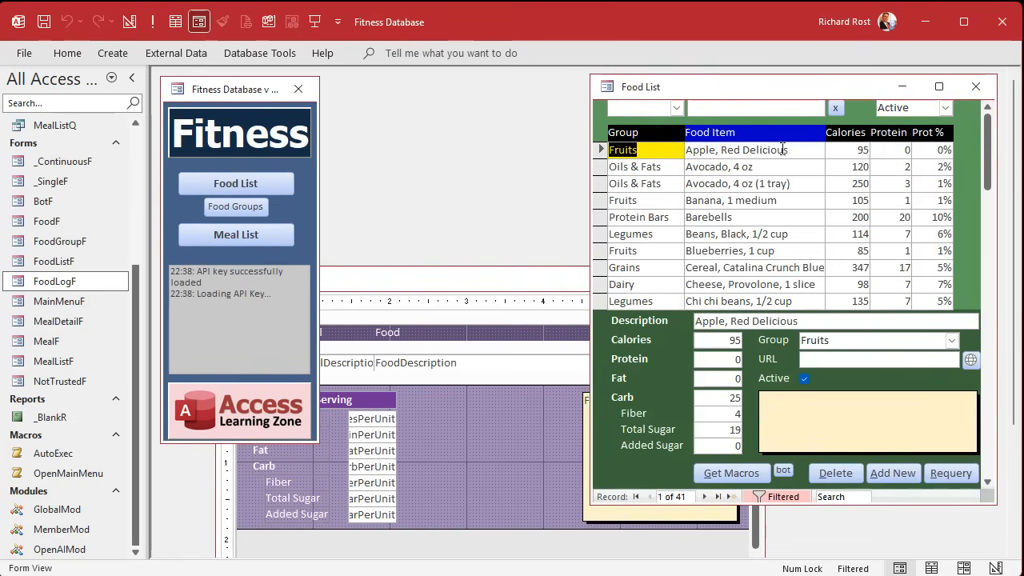
right_click(857, 85)
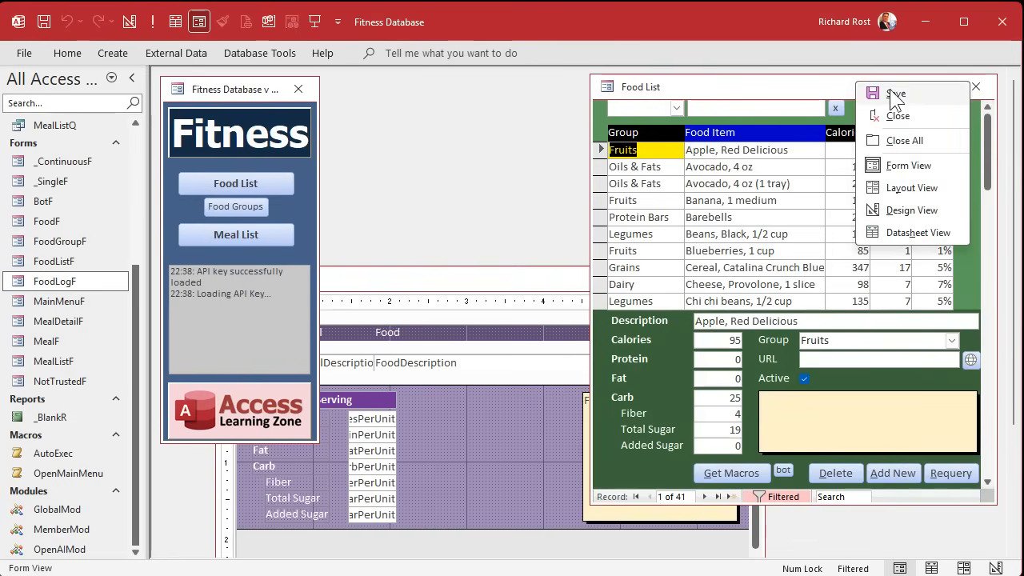
left_click(908, 210)
left_click(868, 168)
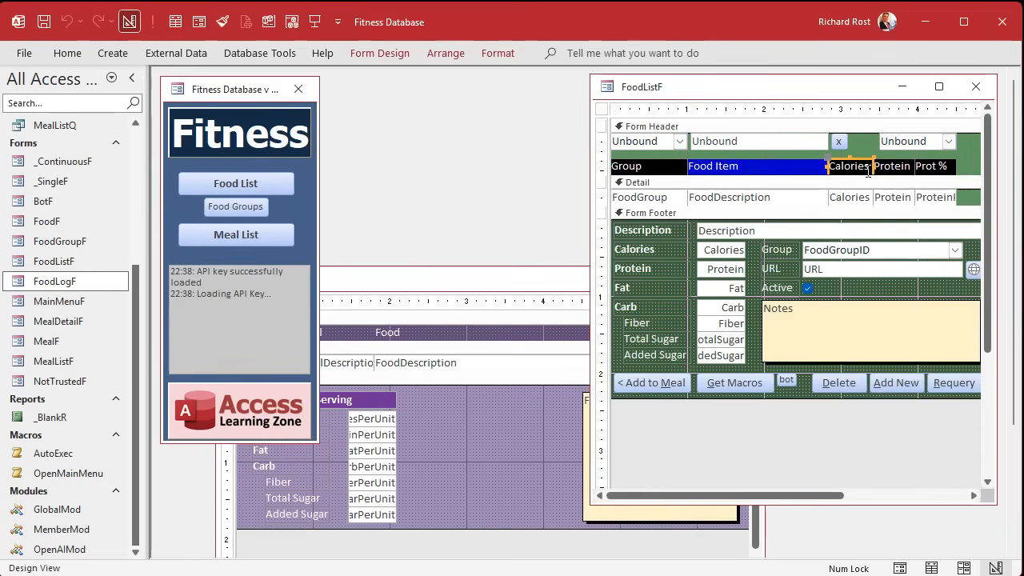
left_click(891, 168, "shift")
left_click(932, 168, "shift")
left_click(496, 53)
left_click(307, 110)
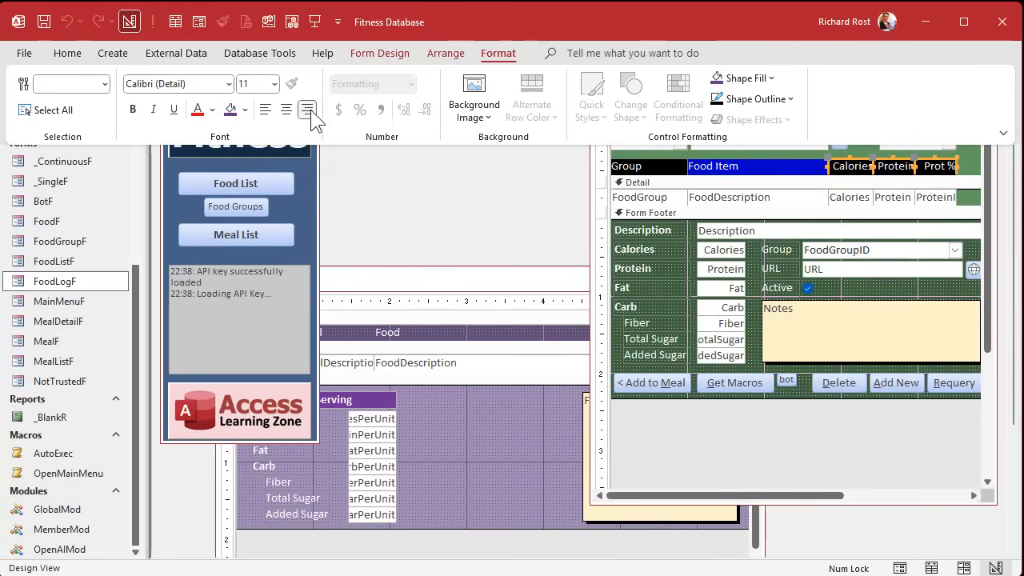
left_click(394, 204)
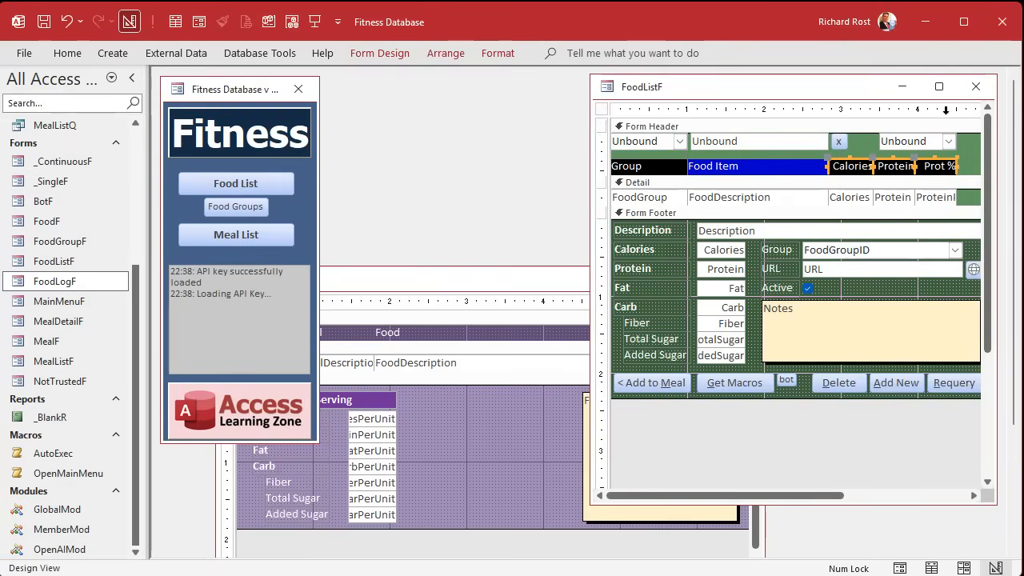
left_click(976, 85)
left_click_drag(541, 277, 540, 224)
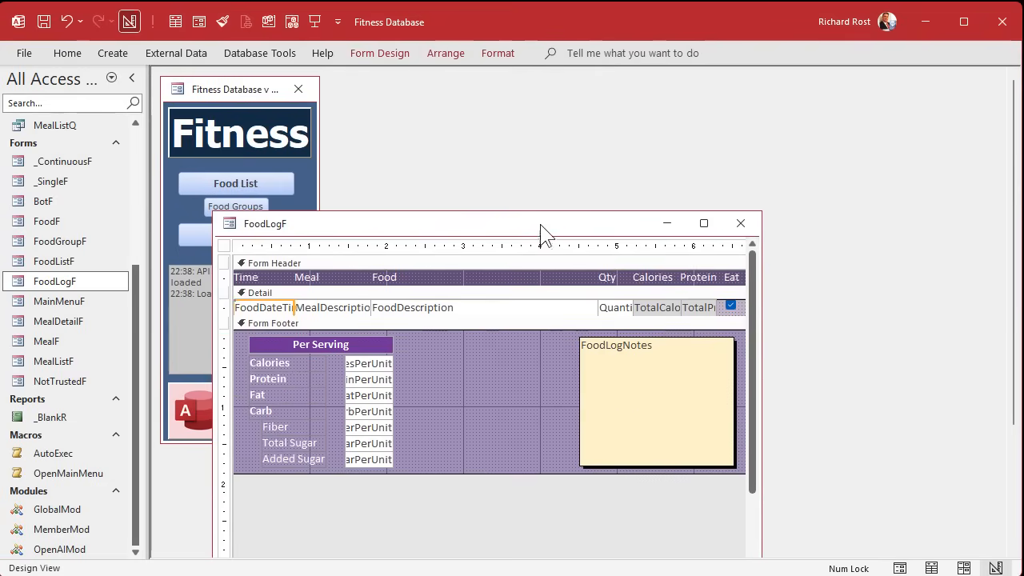
Right-align the Quantity, TotalCalories and TotalProtein fields in FoodLogF's detail section.
left_click(614, 309)
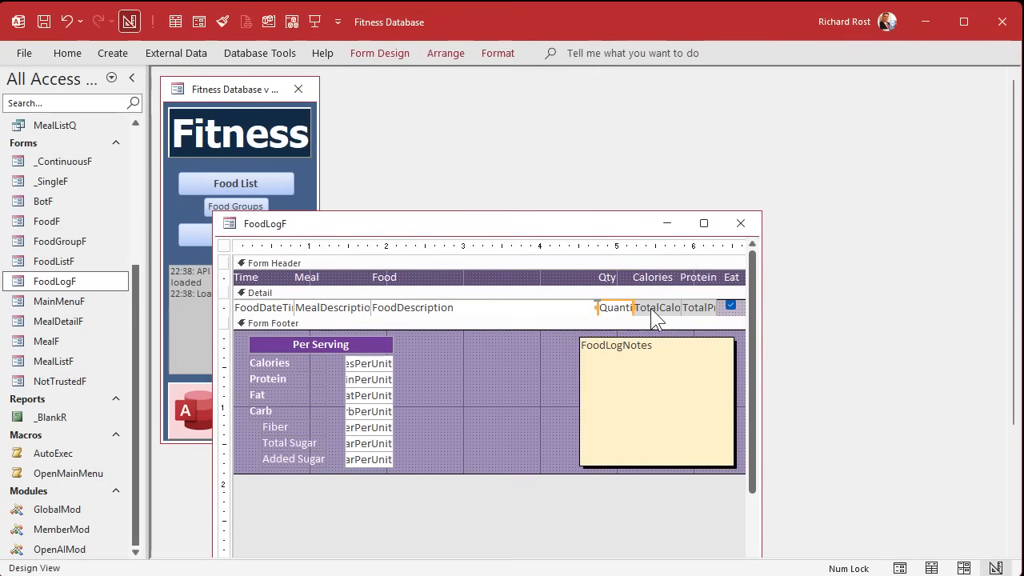
left_click(677, 307, "shift")
left_click(700, 309, "shift")
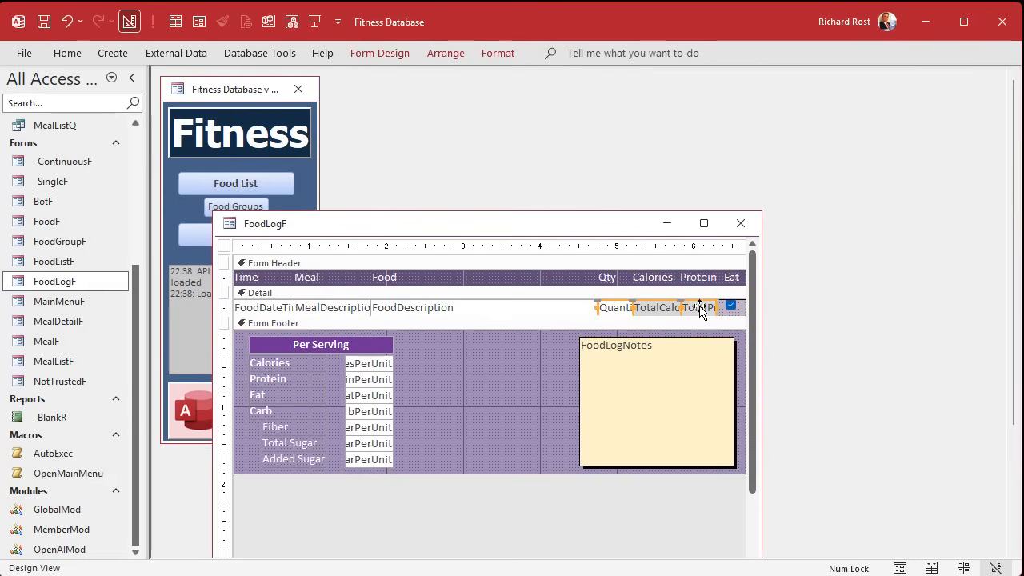
left_click(498, 54)
left_click(308, 110)
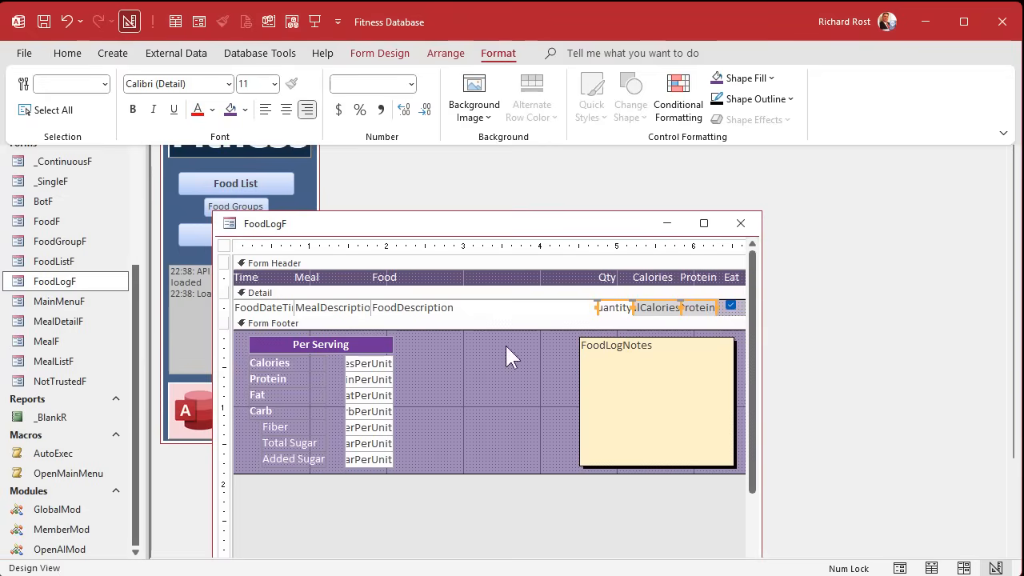
left_click(505, 386)
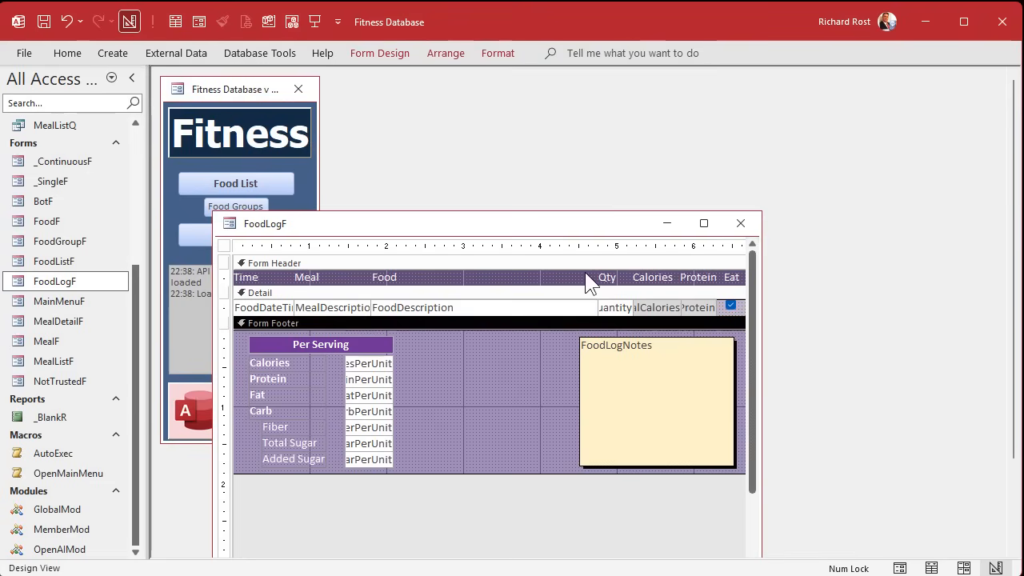
Adjust the spaces in FoodLogF's header label so Qty, Calories and Protein sit over the right-aligned number columns.
left_click(592, 276)
left_click(598, 279)
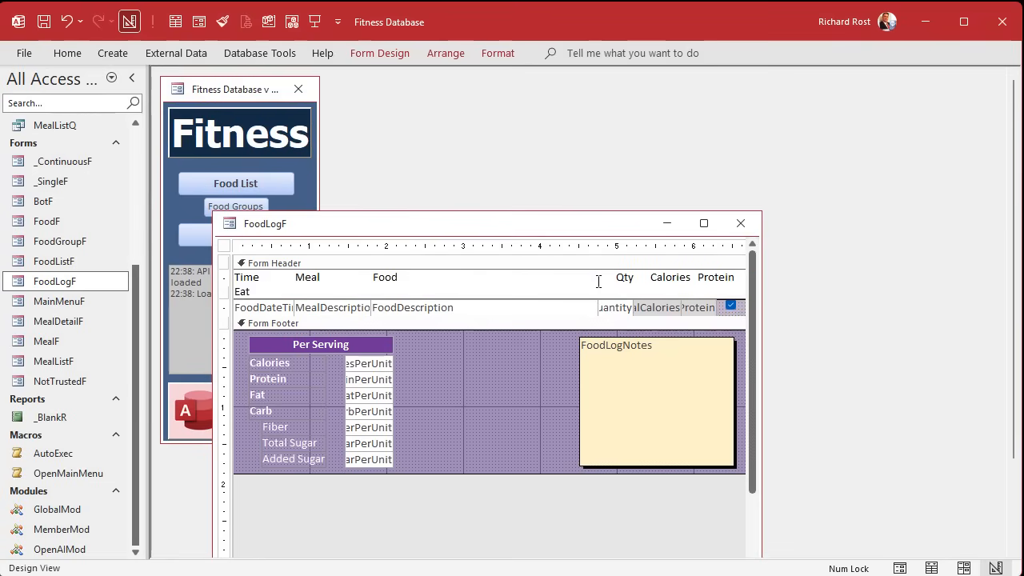
key("BackSpace")
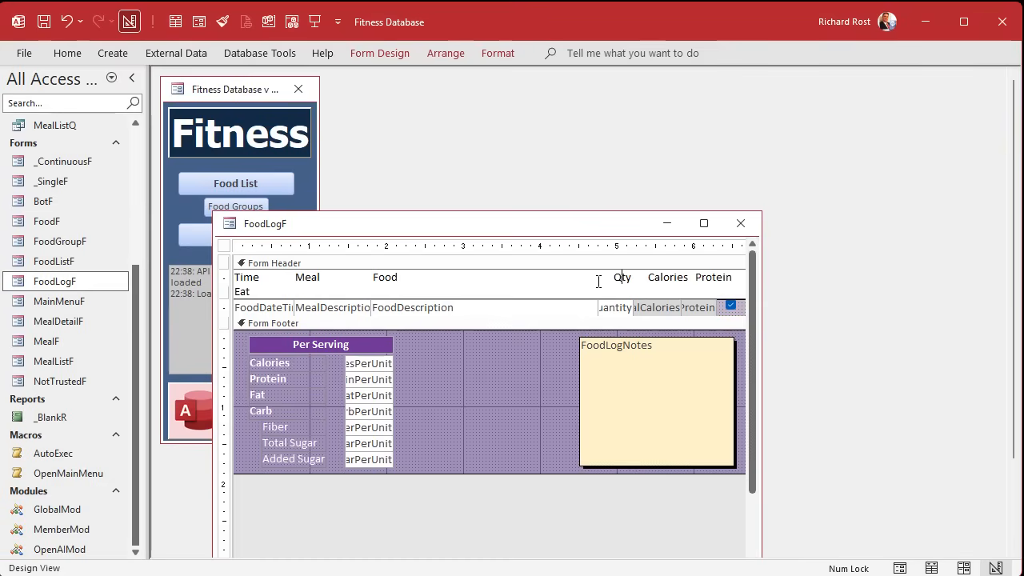
key("Delete")
key("Delete")
key("Delete")
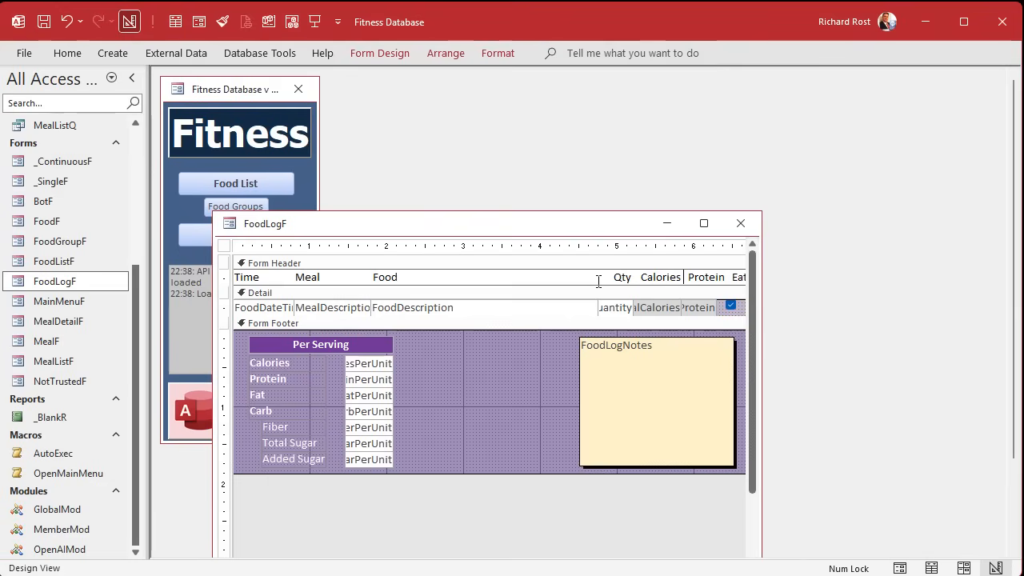
key("Delete")
key("Delete")
key("Delete")
Move FoodLogF aside, open the meal list and food list to compare their headings, close both and return to FoodLogF.
left_click_drag(589, 228, 568, 115)
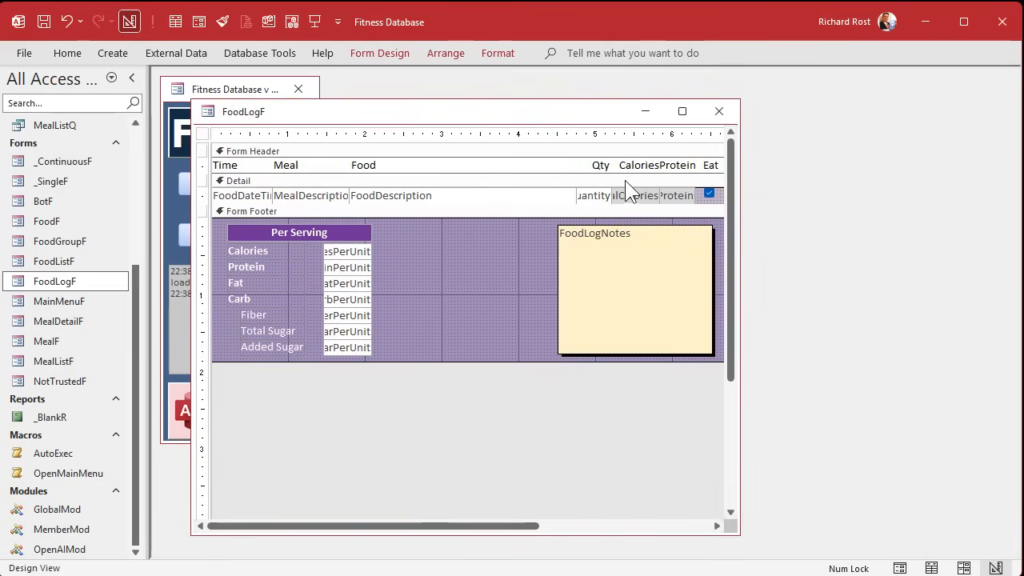
left_click_drag(494, 115, 488, 341)
left_click(233, 236)
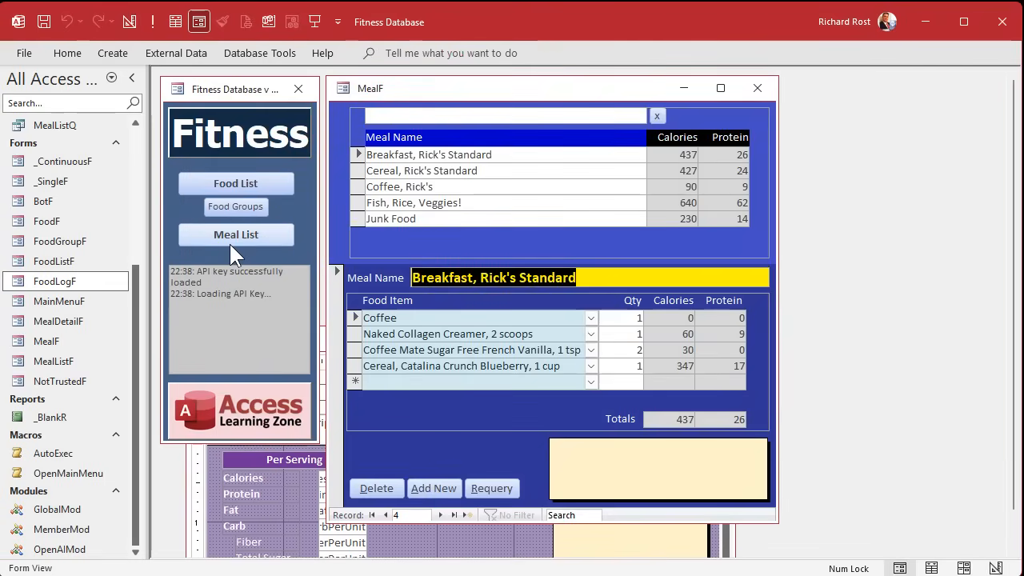
left_click(252, 183)
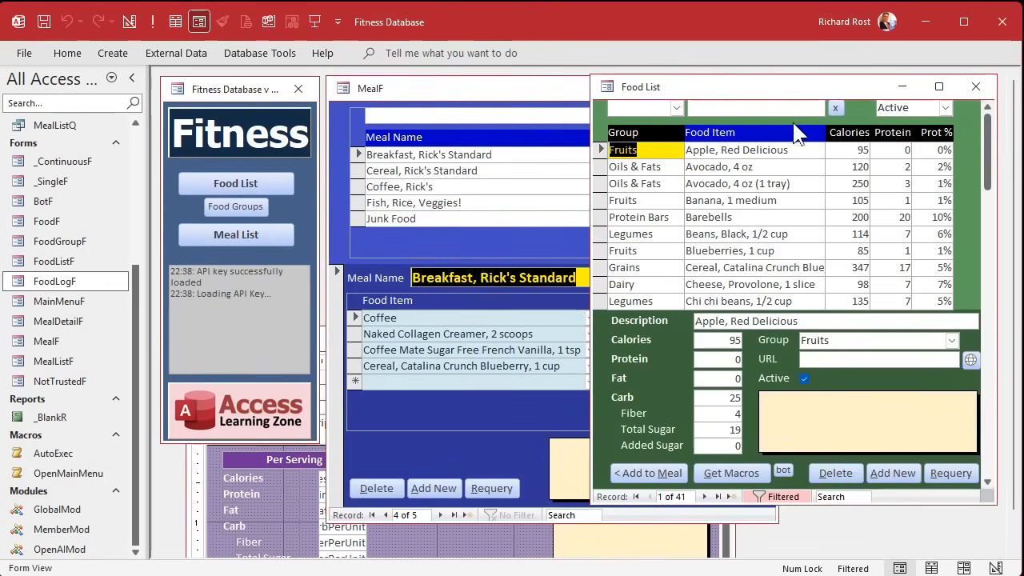
left_click(976, 87)
left_click(758, 89)
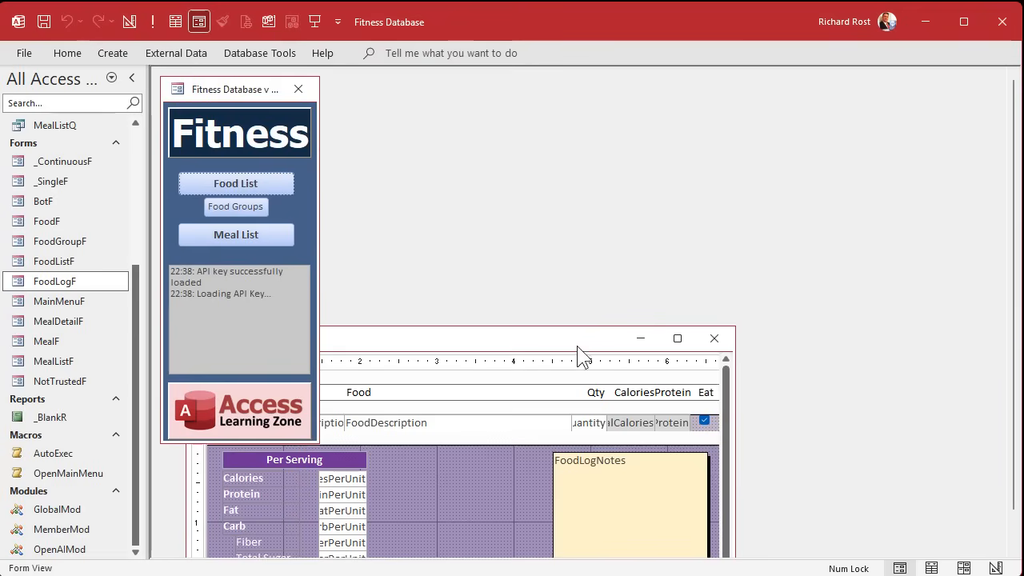
left_click_drag(541, 295, 533, 114)
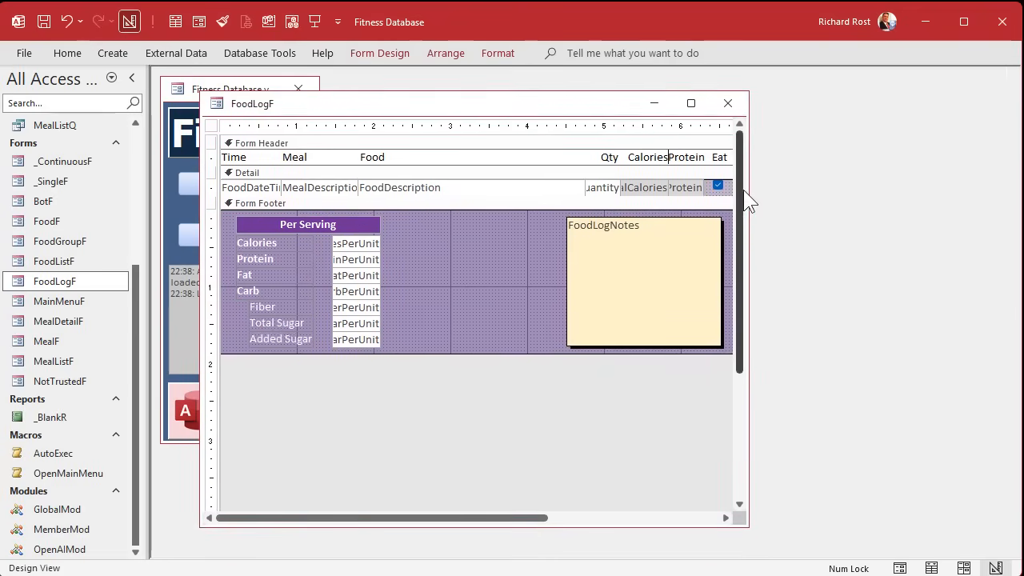
Widen the FoodLogF window and change the last column heading in the form header to Eaten.
left_click_drag(749, 192, 917, 193)
left_click(788, 183)
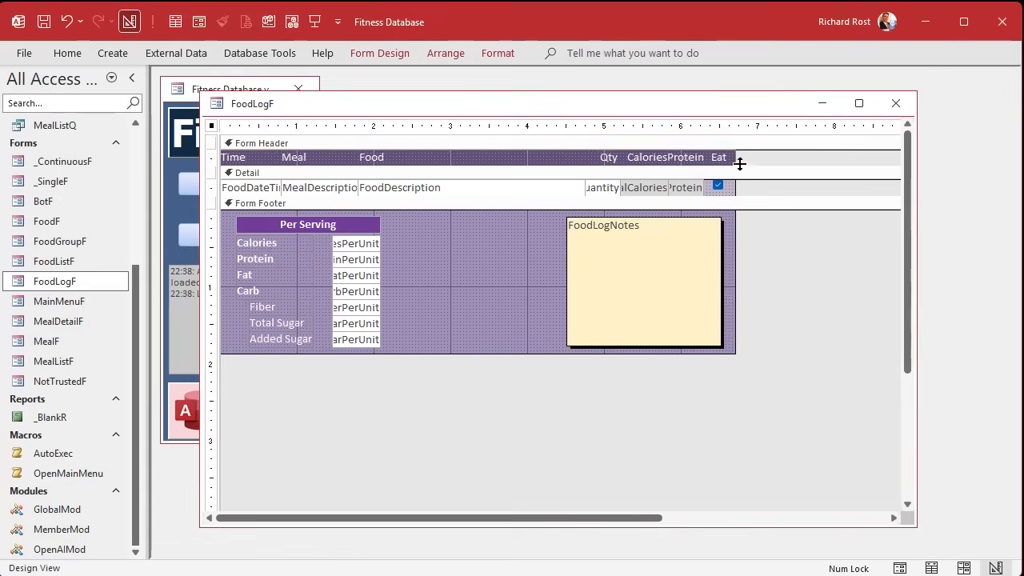
left_click(731, 159)
left_click(737, 162)
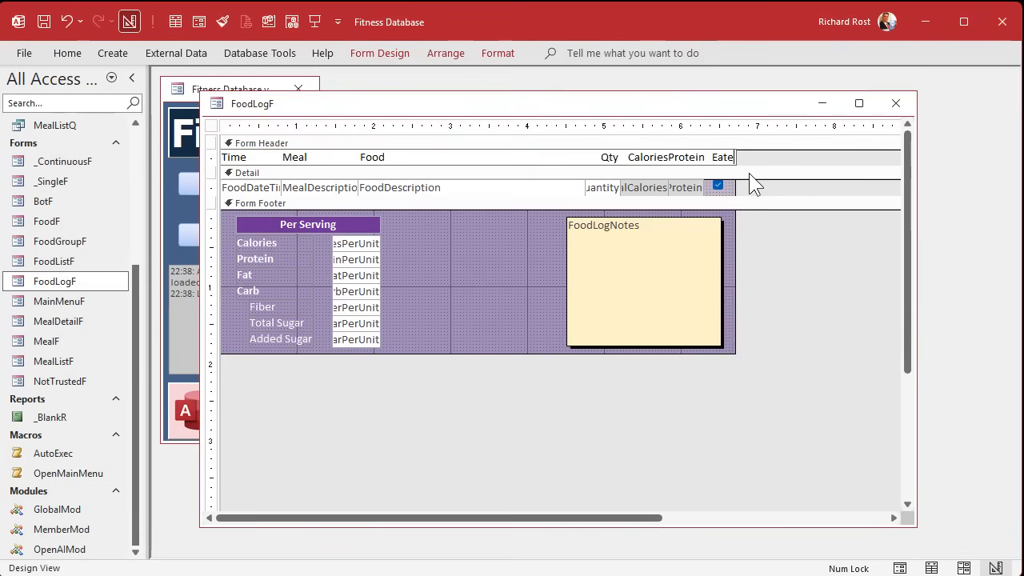
type("en")
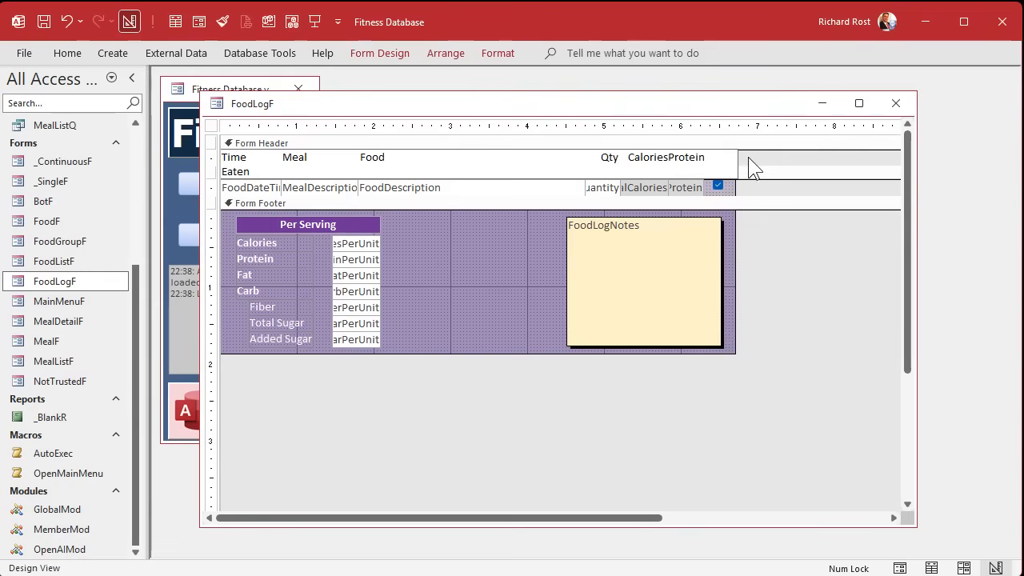
left_click(734, 240)
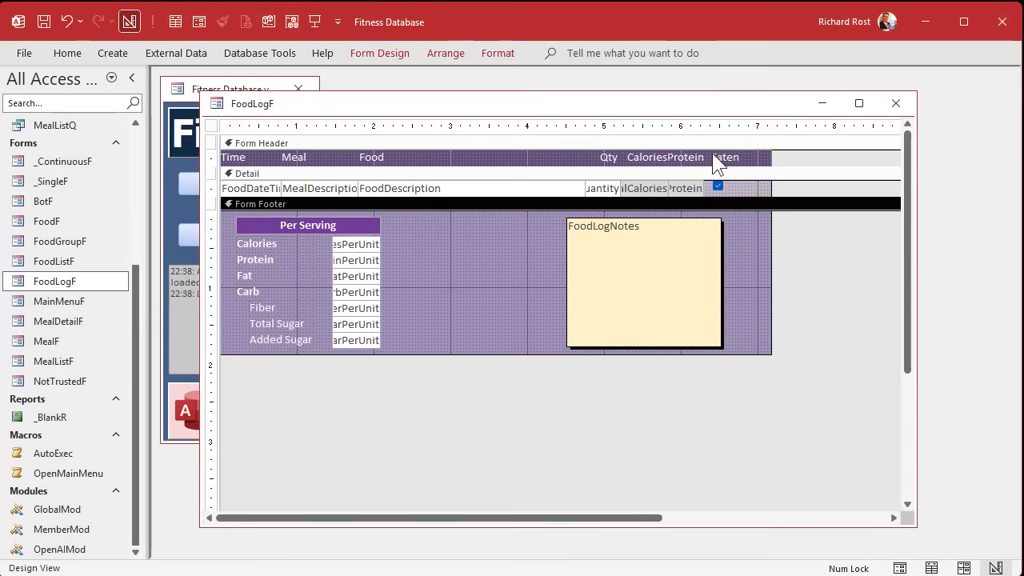
Add space between the Calories and Protein headings in FoodLogF's header label.
left_click(668, 154)
left_click(669, 157)
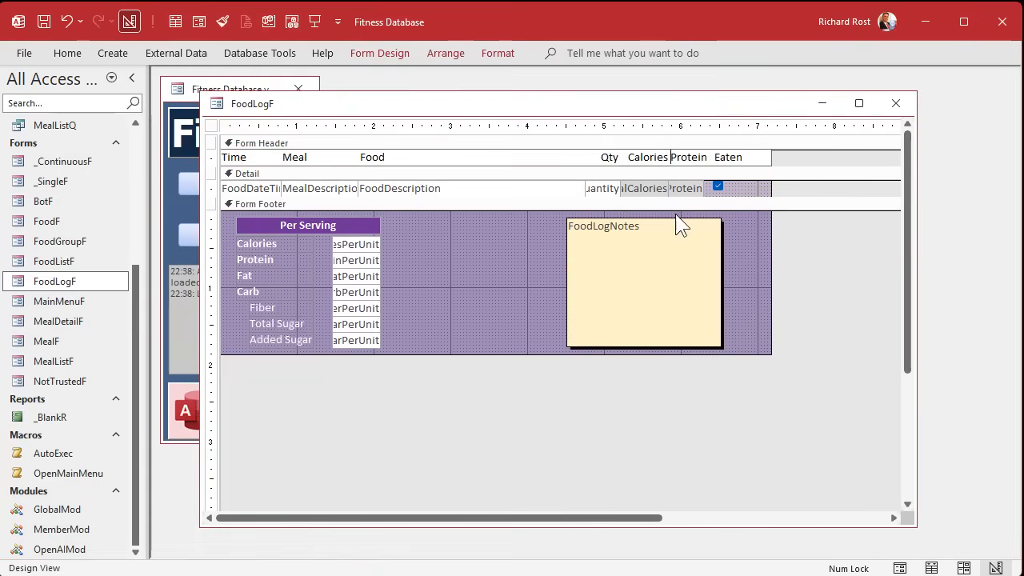
left_click(743, 235)
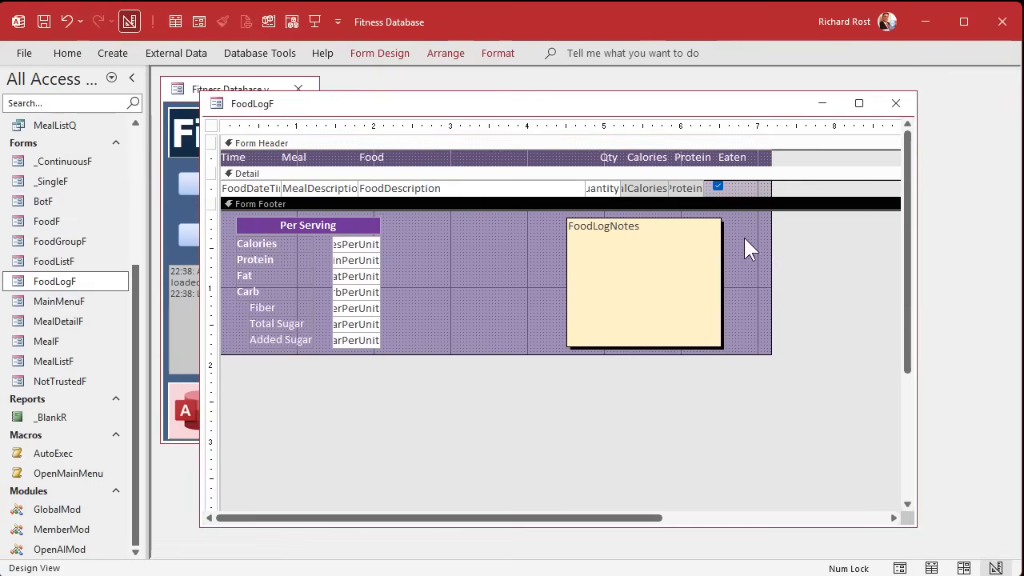
Shift the Eaten checkbox and TotalProtein field right under their headings and widen TotalCalories to meet TotalProtein.
left_click_drag(720, 186, 670, 186)
left_click(701, 187)
left_click(753, 238)
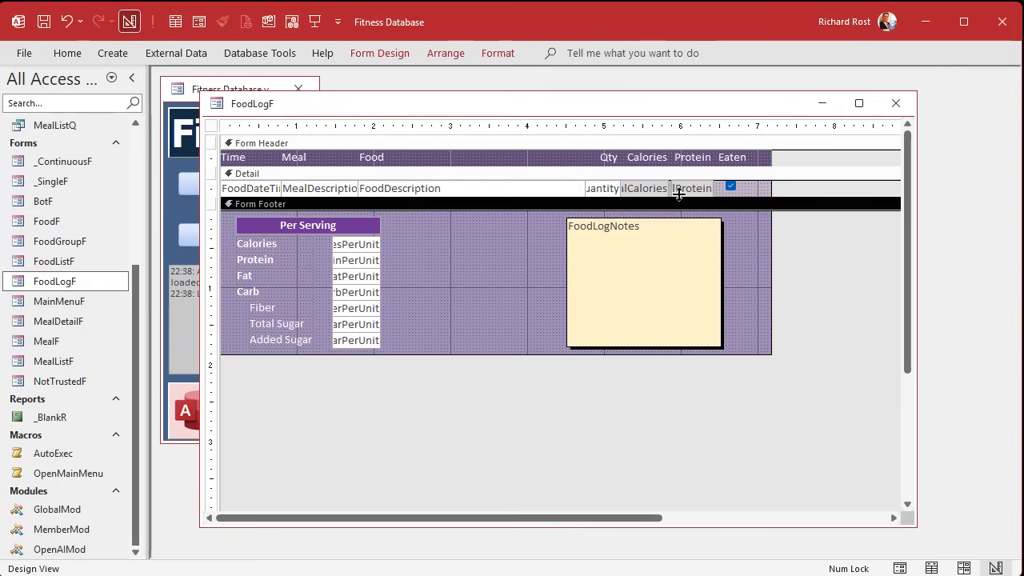
left_click(661, 190)
left_click(662, 190)
left_click_drag(665, 187, 679, 192)
left_click(758, 244)
Move the FoodLogNotes box to the right side of the widened form footer and close FoodLogF.
left_click_drag(676, 283, 714, 272)
left_click(518, 286)
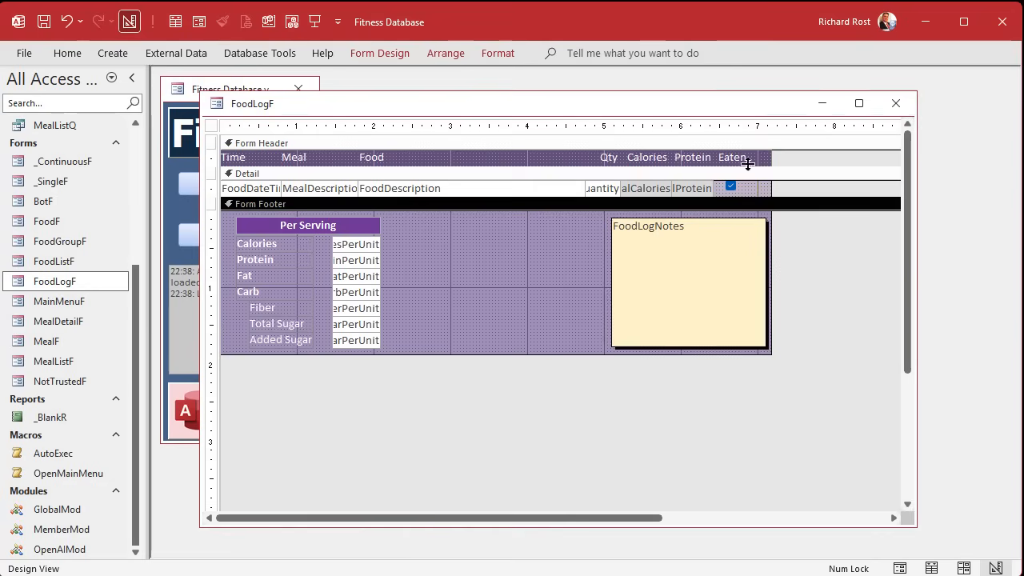
left_click(896, 103)
Open the main menu form in design view, shorten the status box from its top and shift the three buttons down.
right_click(243, 91)
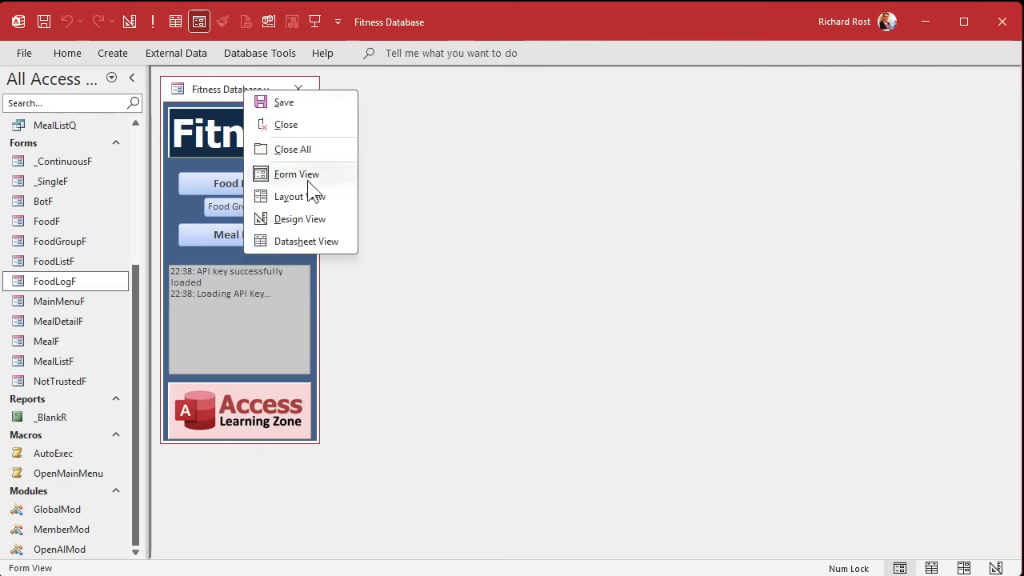
left_click(308, 217)
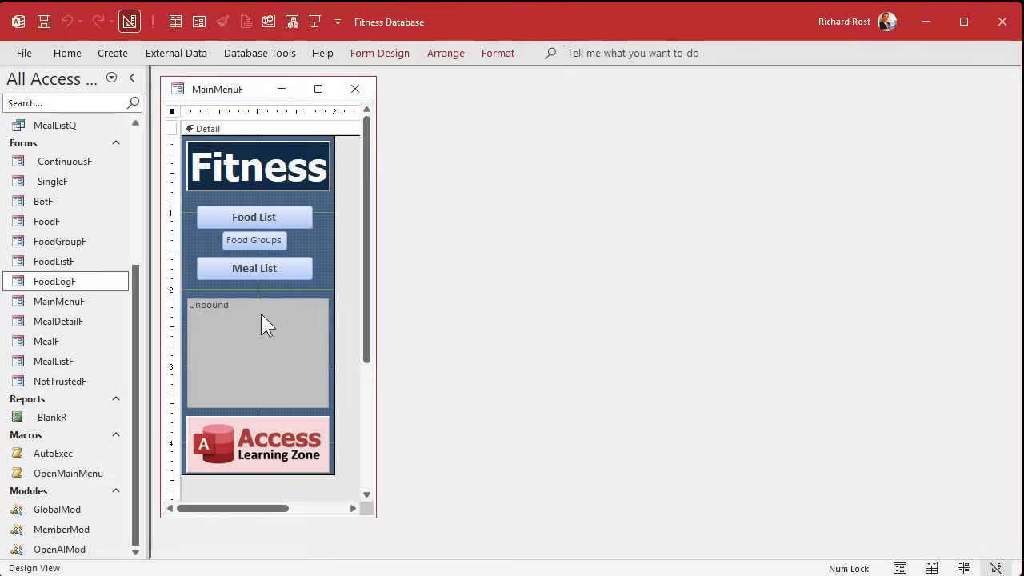
left_click(261, 315)
left_click_drag(256, 298, 263, 245)
left_click(253, 271)
left_click(282, 215)
left_click(299, 234)
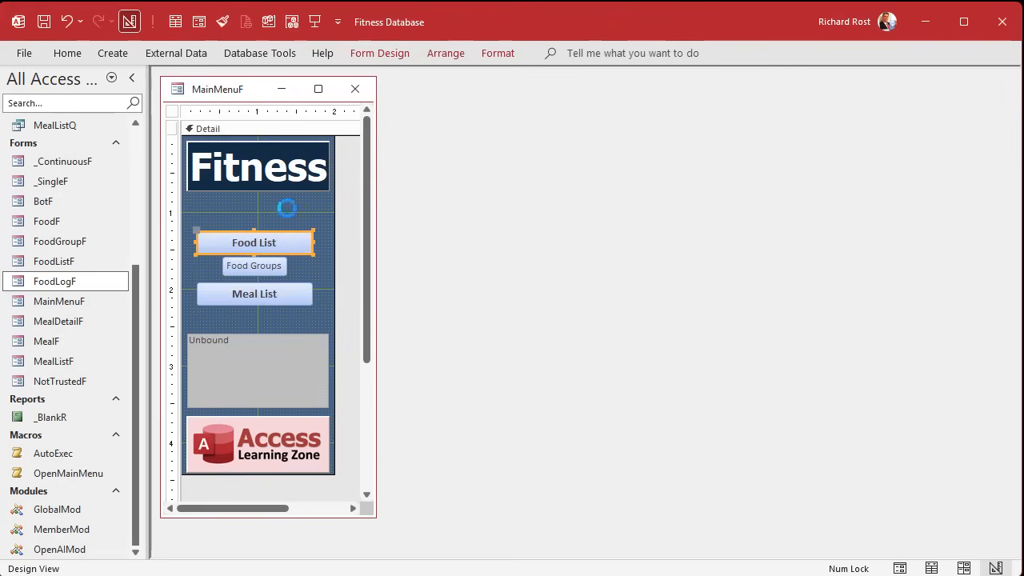
Duplicate the Food List button, place the copy above it and caption it Daily Food Log.
key("ctrl+c")
key("ctrl+v")
left_click_drag(280, 258, 278, 201)
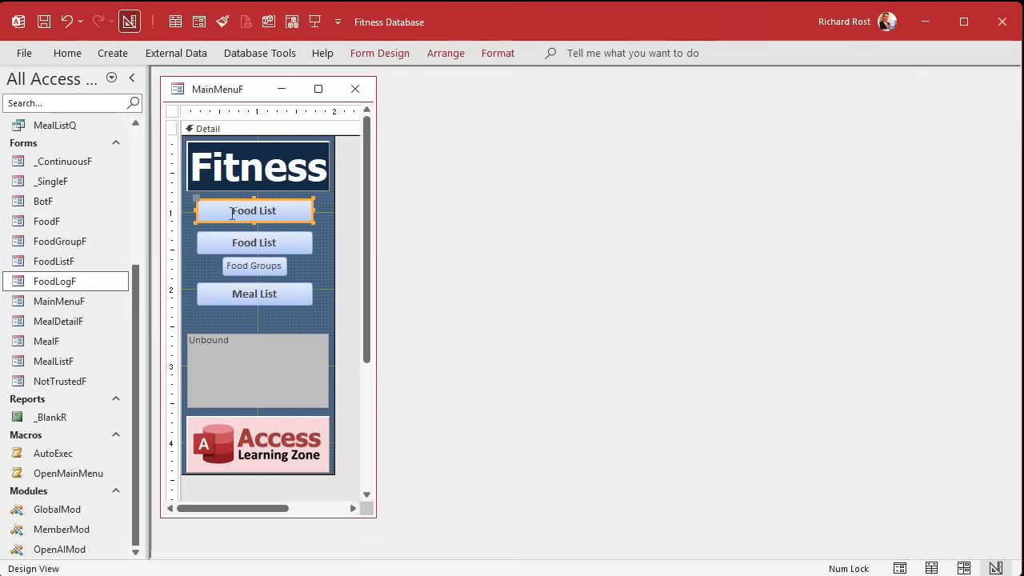
key("F2")
type("Daily Food Log")
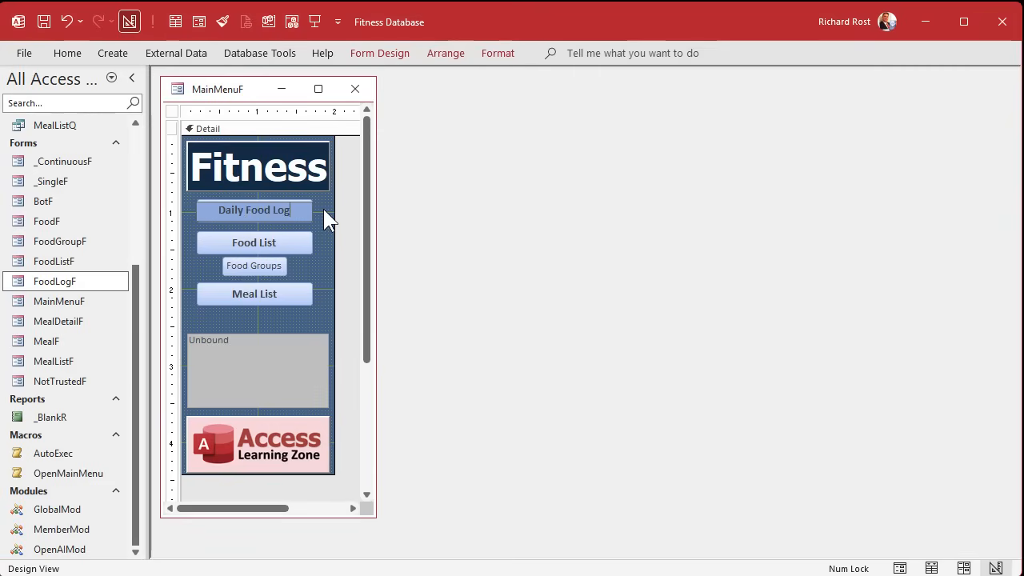
key("Return")
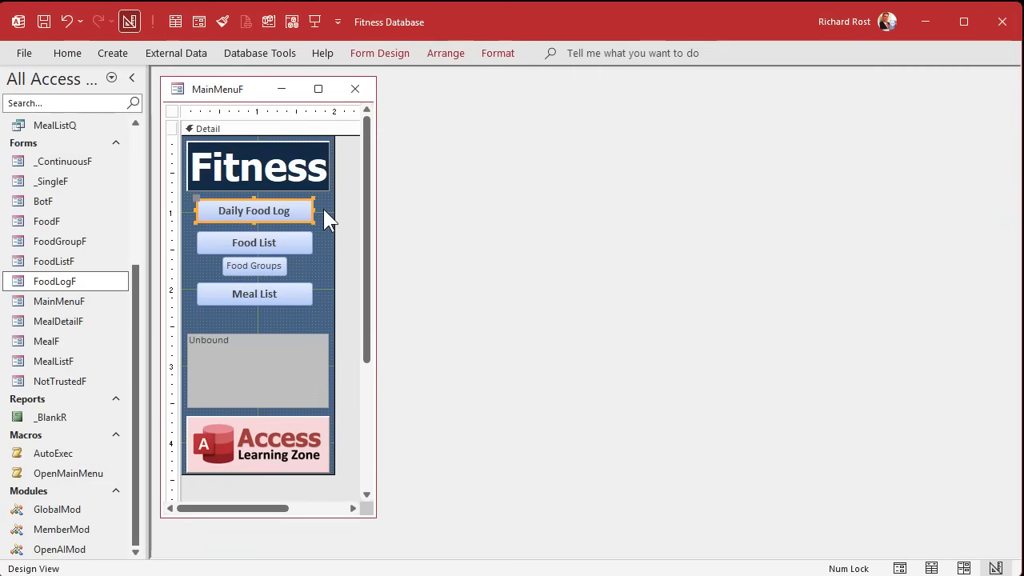
Try a purple background fill on the Daily Food Log button and undo it.
left_click(484, 52)
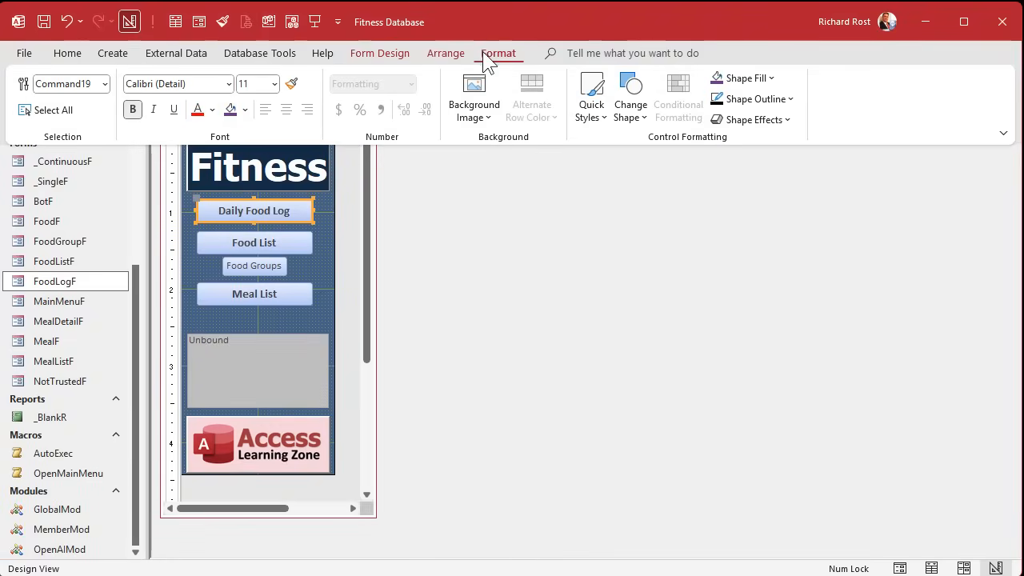
left_click(230, 110)
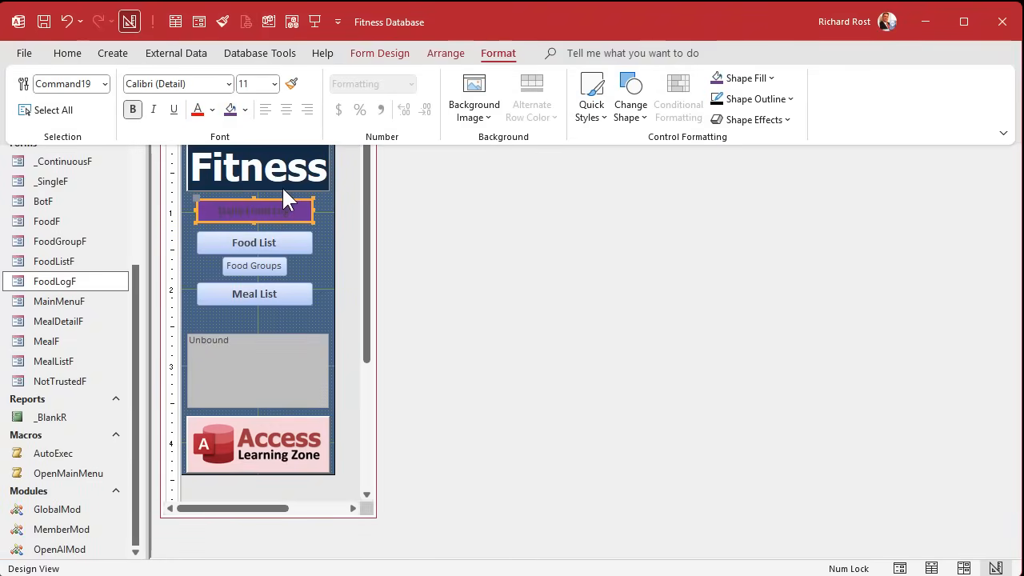
key("ctrl+z")
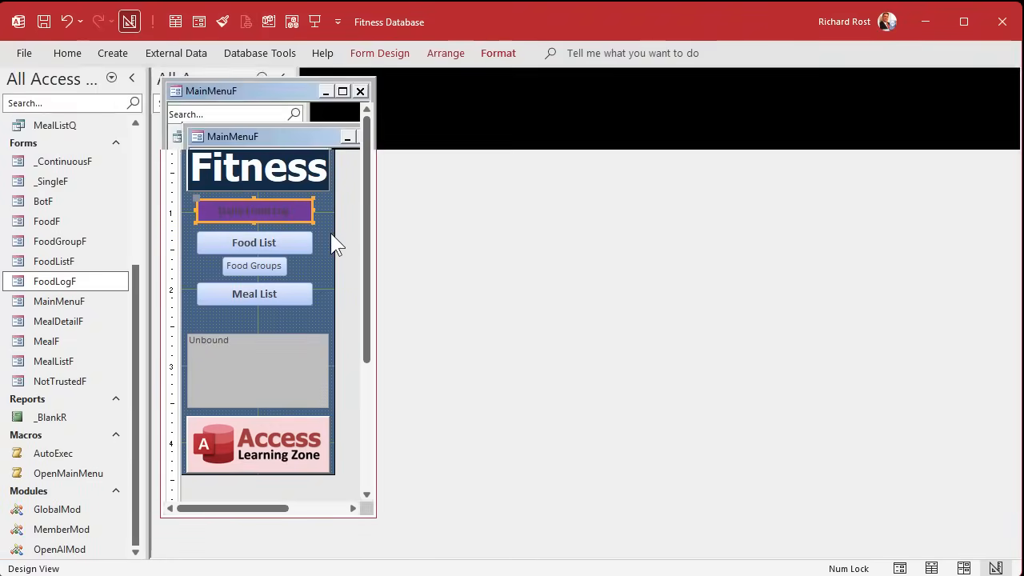
Set the Daily Food Log button's text colour to the standard purple.
left_click(506, 54)
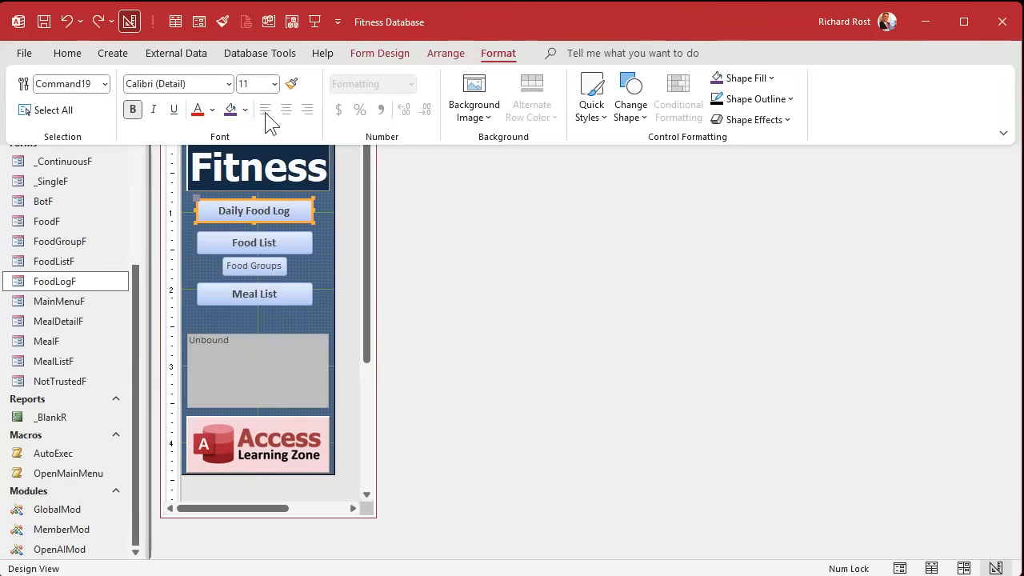
left_click(212, 110)
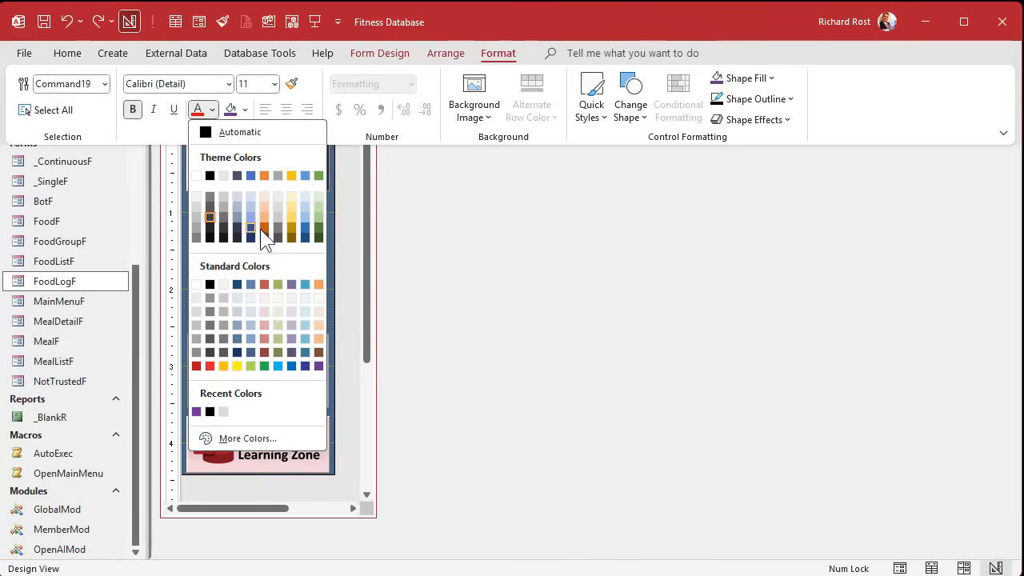
left_click(319, 366)
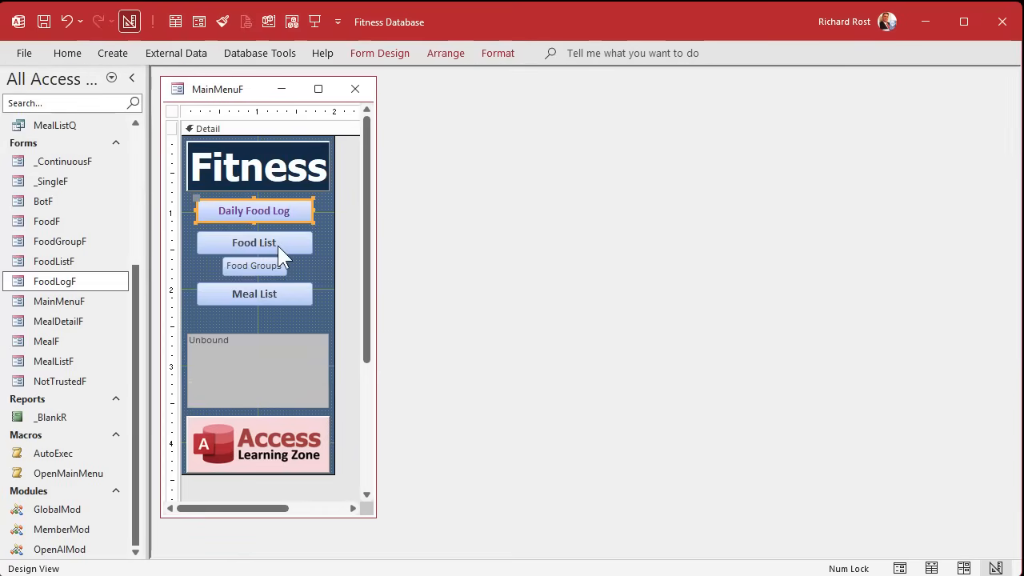
Set the Food List button's text colour to a dark olive green.
left_click(278, 246)
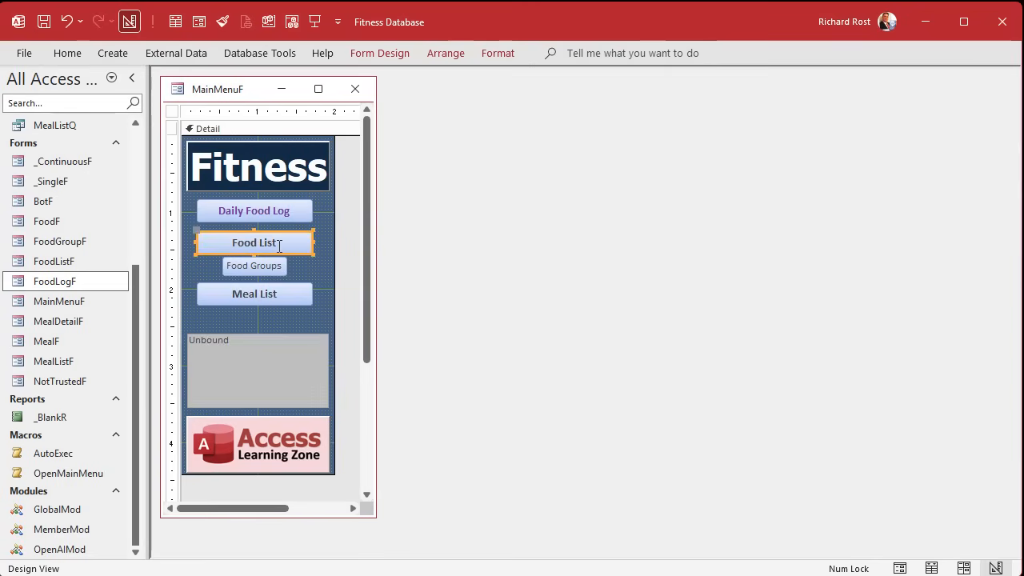
left_click(497, 54)
left_click(212, 110)
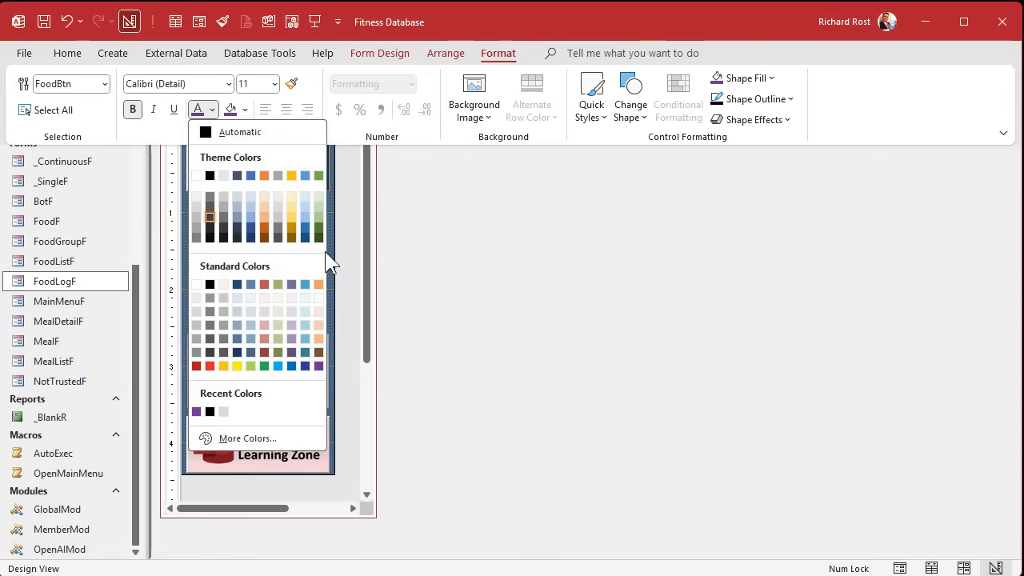
left_click(277, 352)
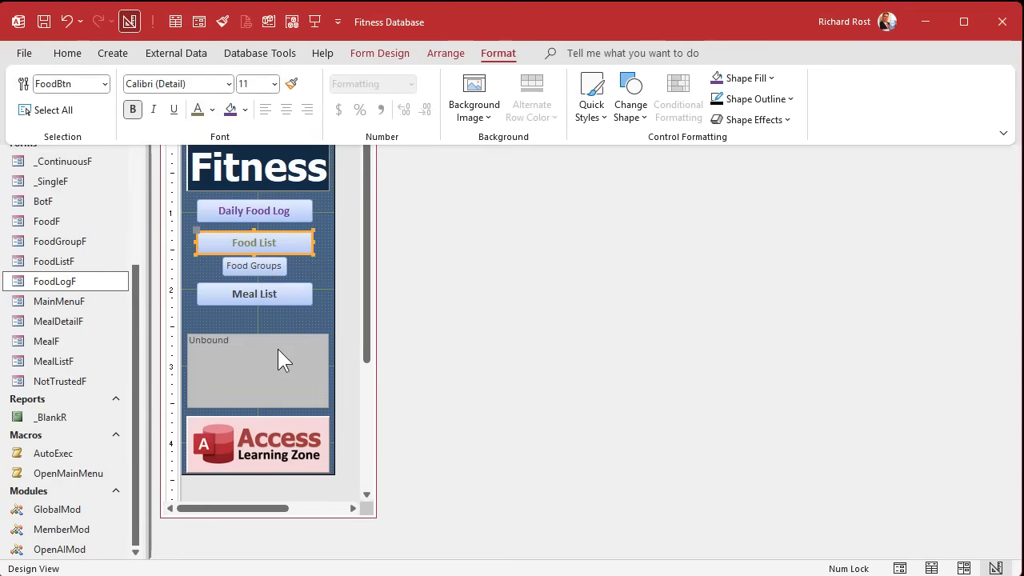
Darken the Food List button's text colour to custom dark green #374222.
left_click(212, 110)
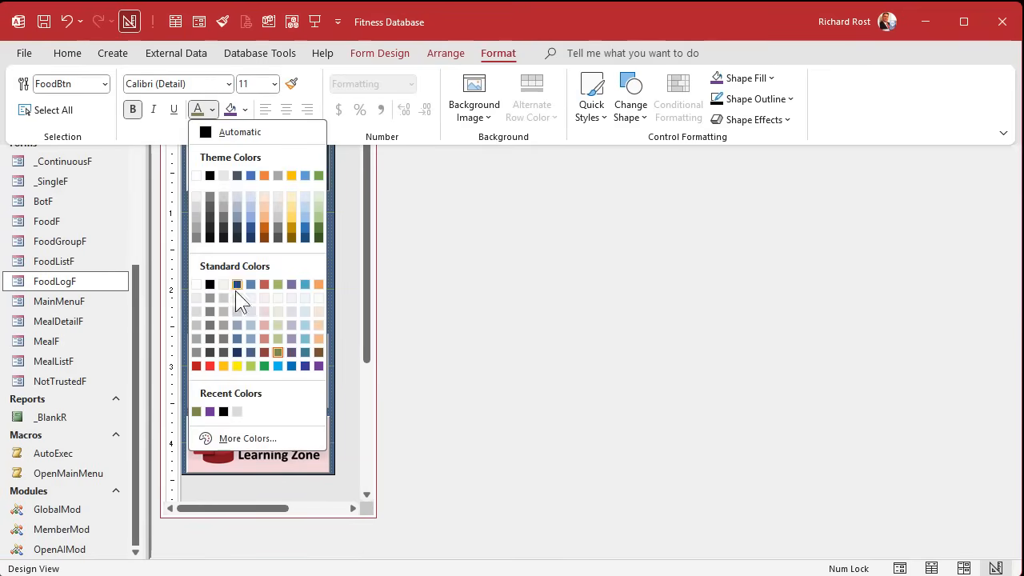
left_click(267, 439)
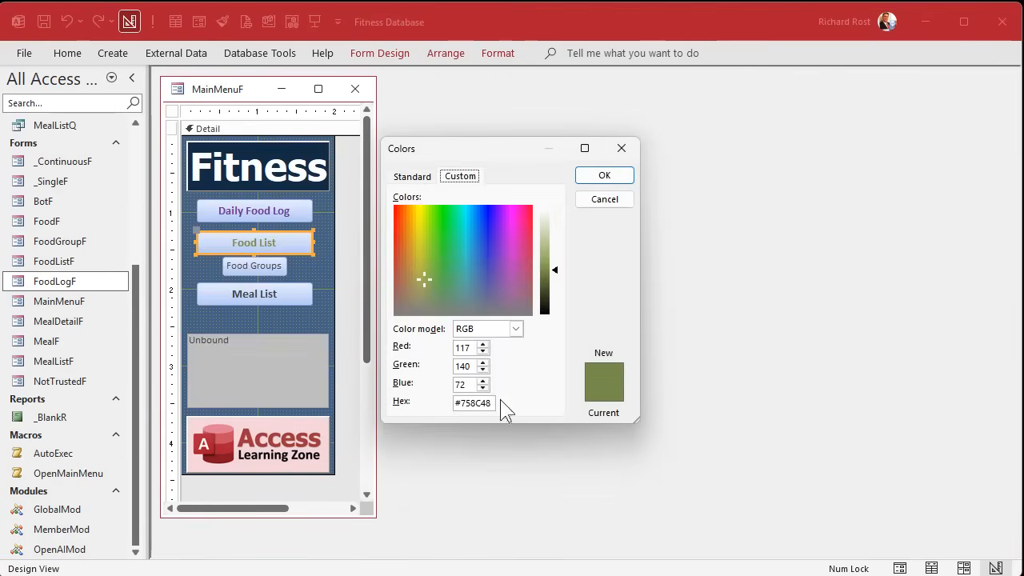
left_click_drag(556, 271, 551, 295)
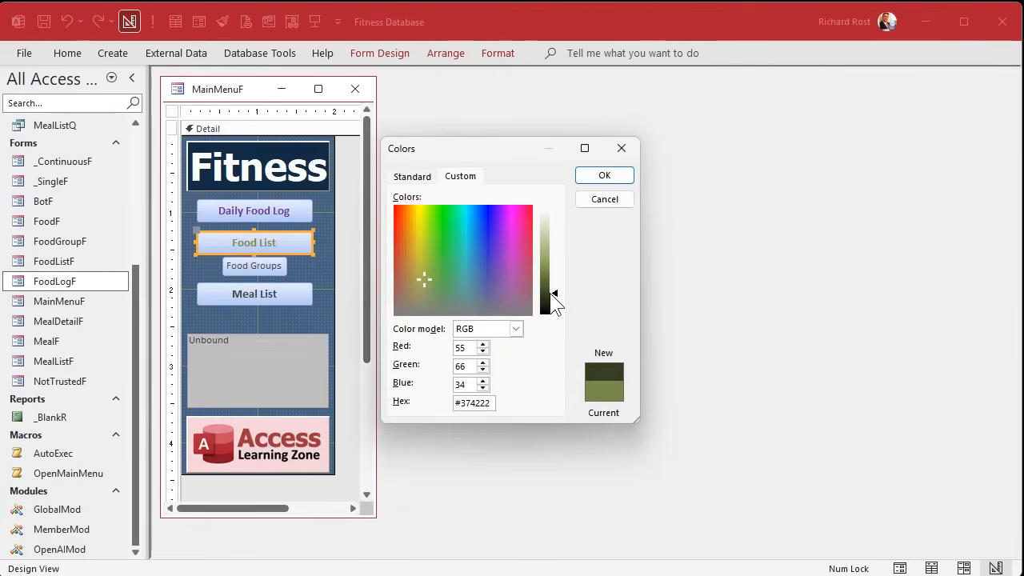
left_click(604, 175)
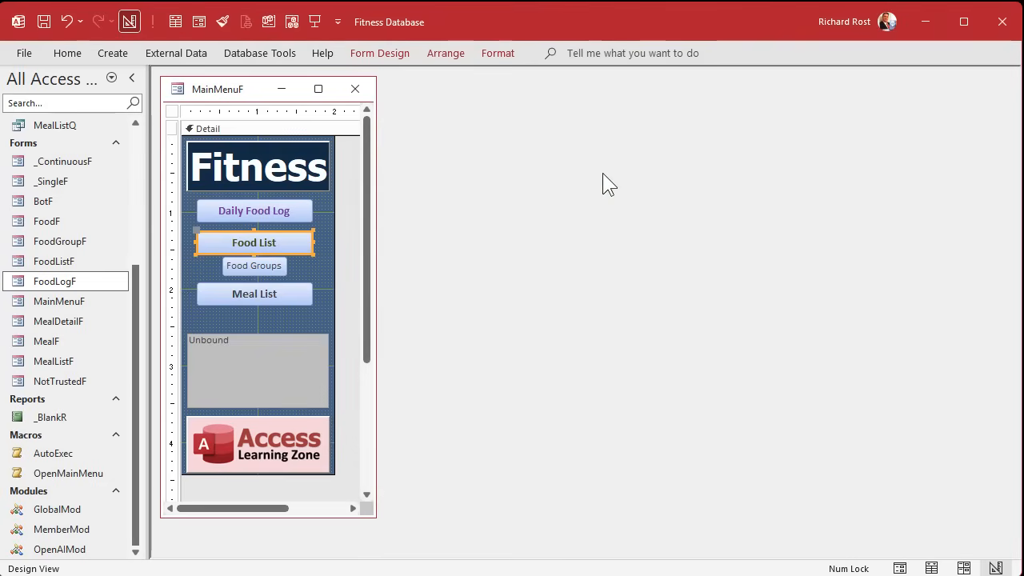
Set the Meal List button's text colour to the standard dark blue.
left_click(312, 272)
left_click(297, 294)
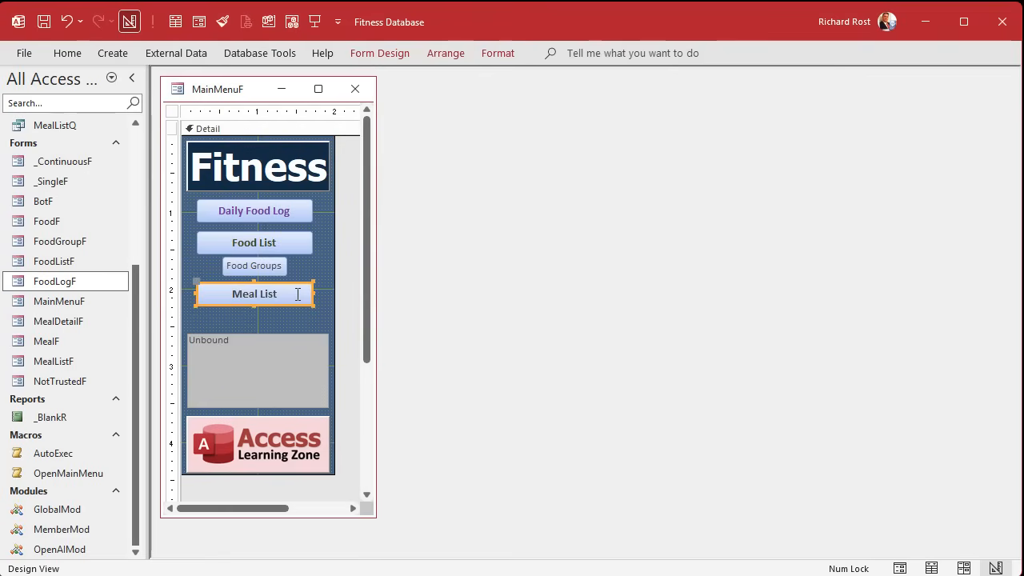
left_click(500, 52)
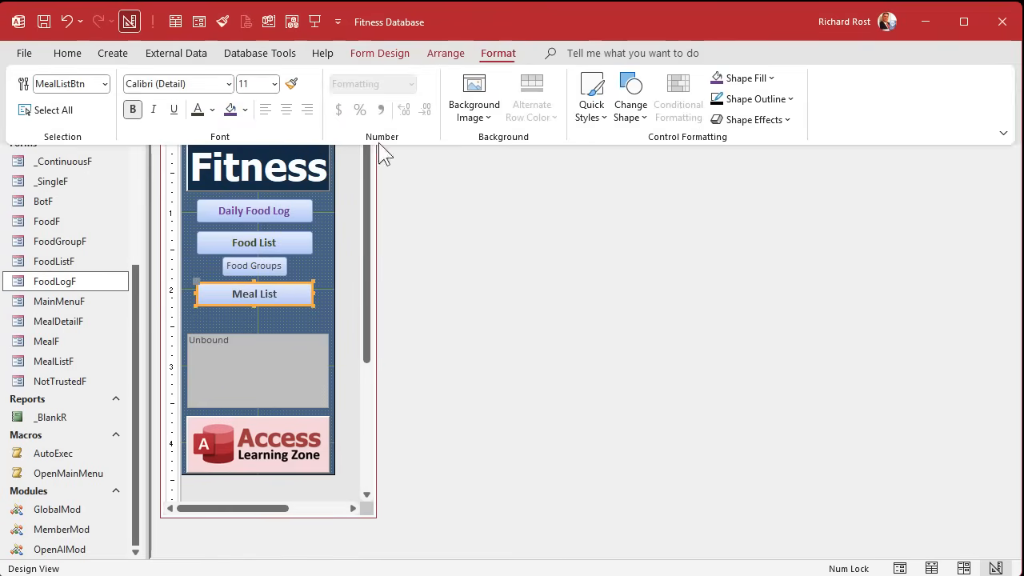
left_click(212, 110)
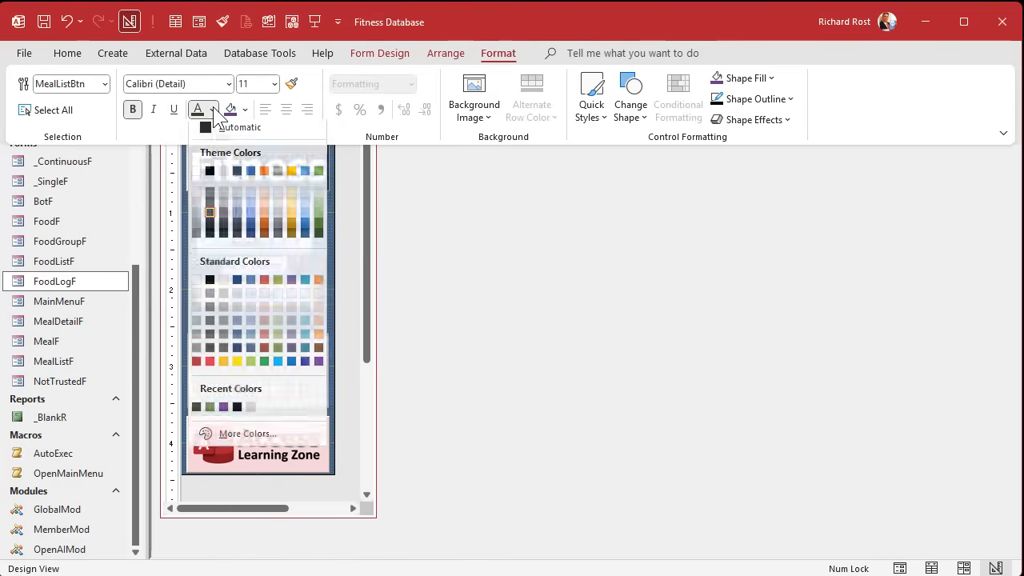
left_click(306, 366)
key("ctrl+F1")
left_click(320, 268)
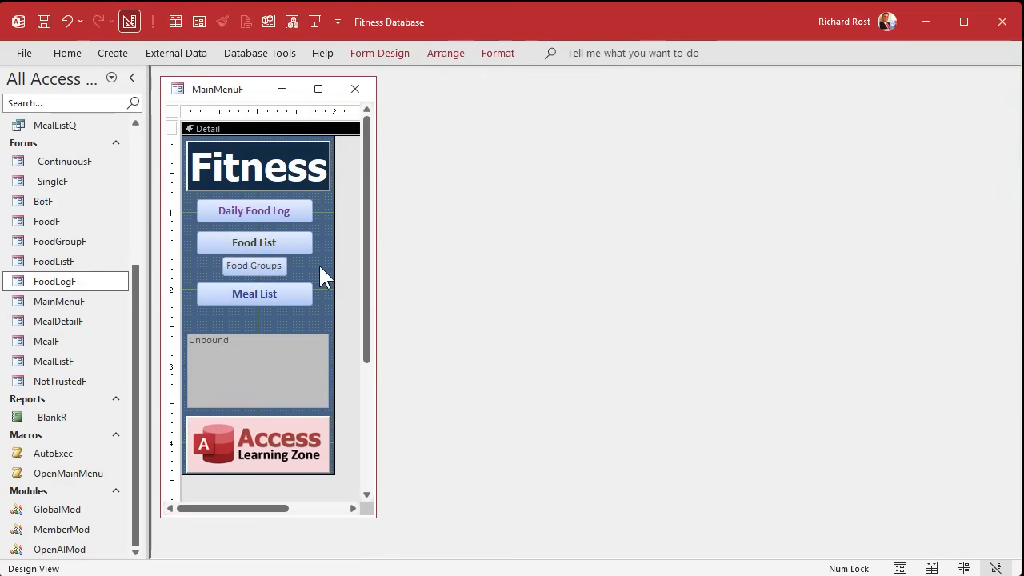
Enlarge the Daily Food Log button's font size to 14.
left_click(297, 211)
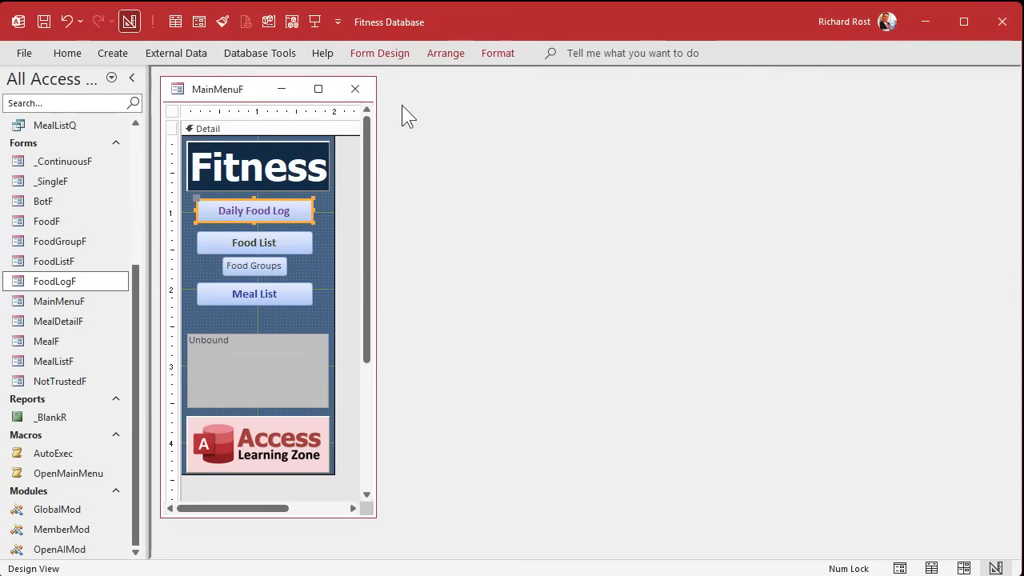
left_click(500, 53)
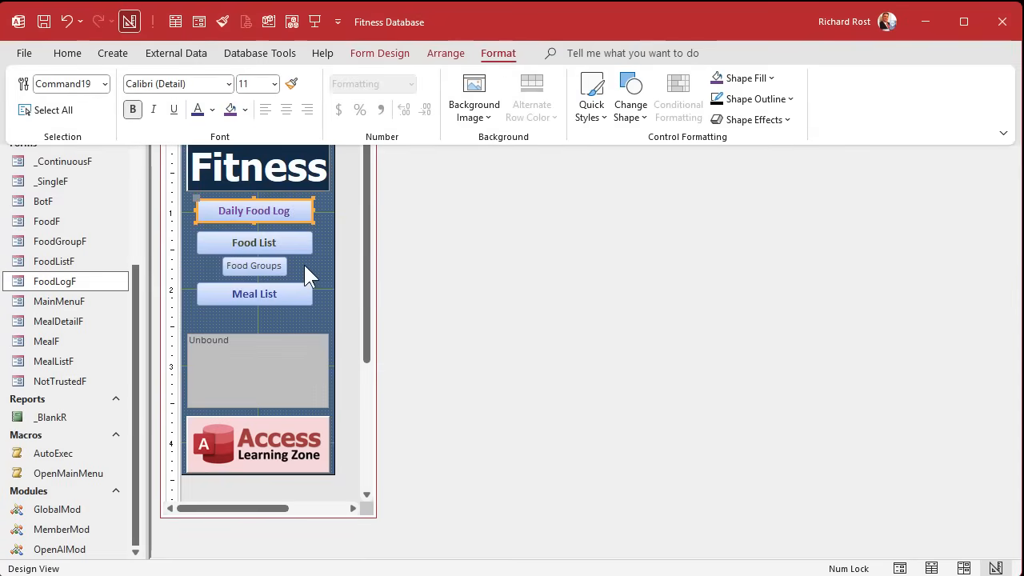
left_click(274, 84)
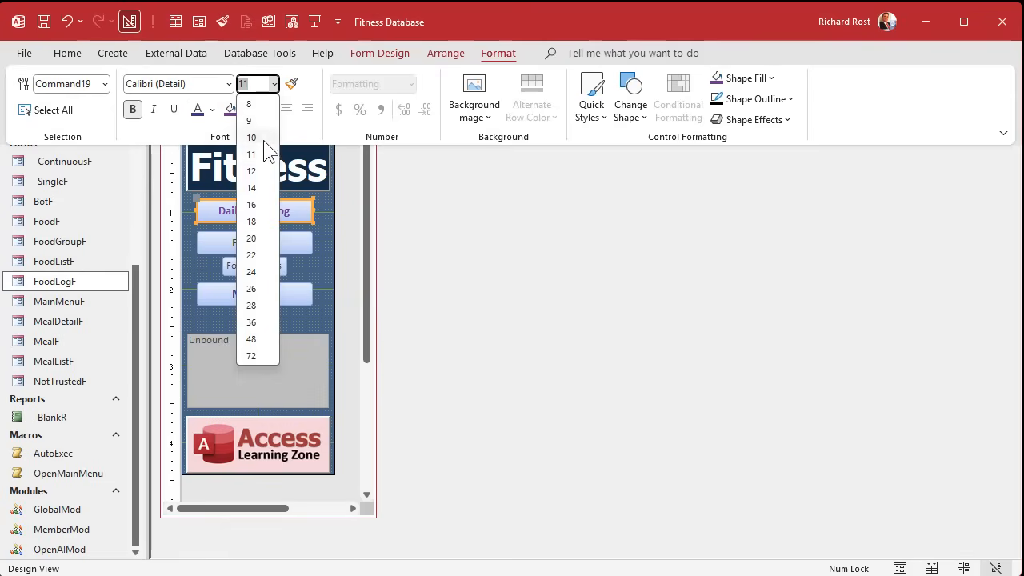
left_click(265, 187)
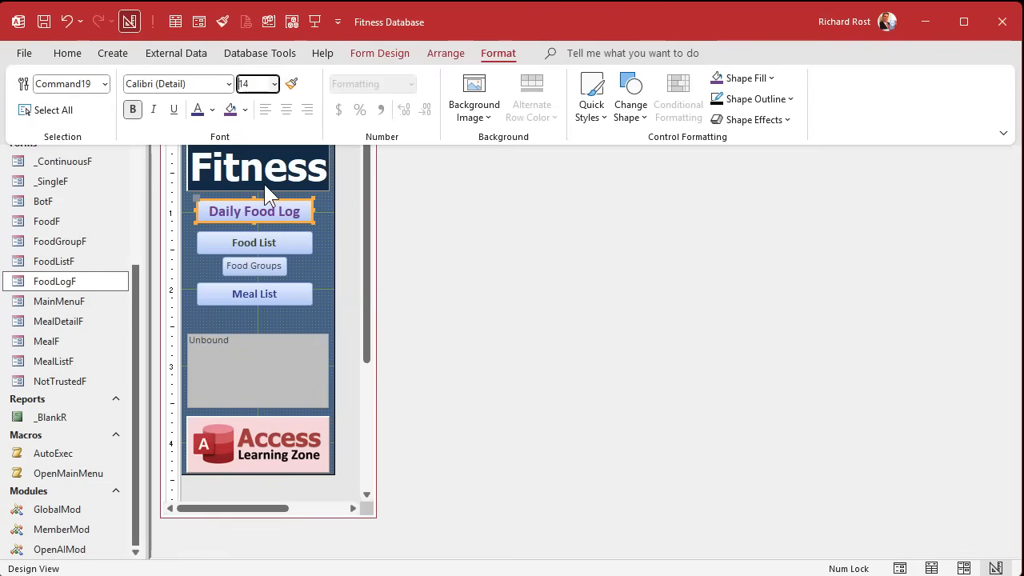
left_click(282, 324)
left_click(272, 320)
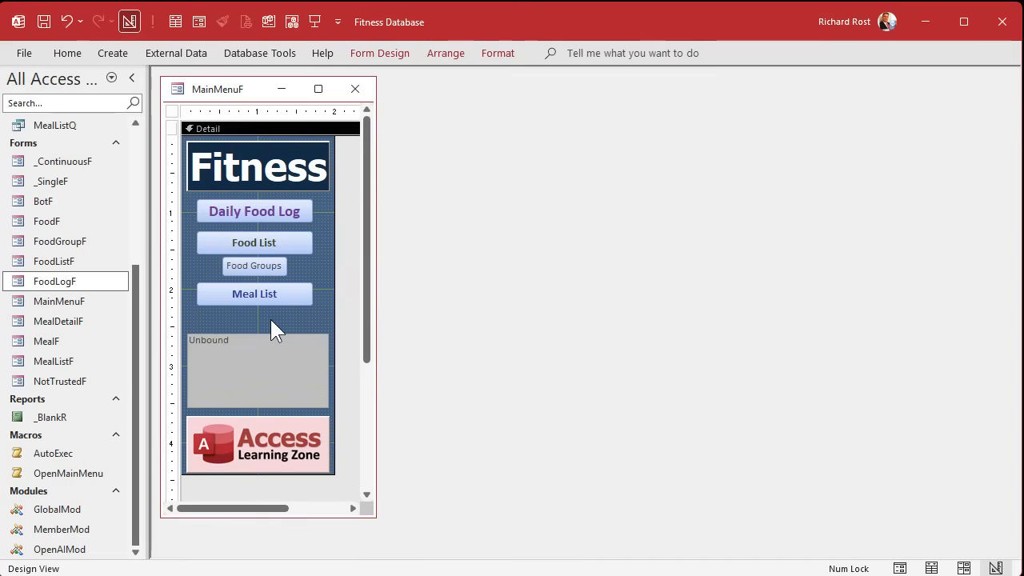
Rename the Daily Food Log button's control to FoodLogBtn.
double_click(279, 211)
left_click(838, 156)
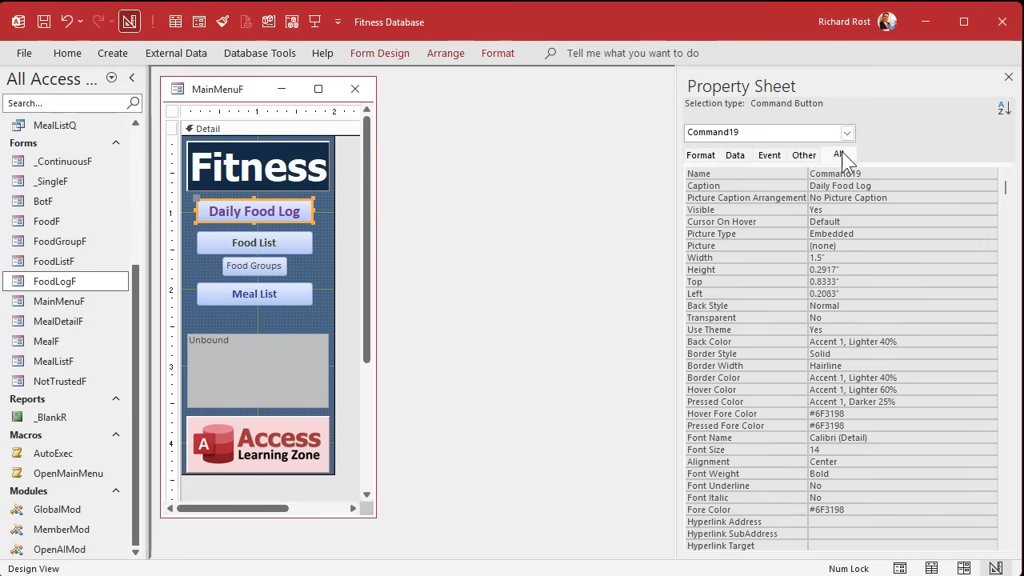
left_click(771, 175)
type("FoodLogBtn")
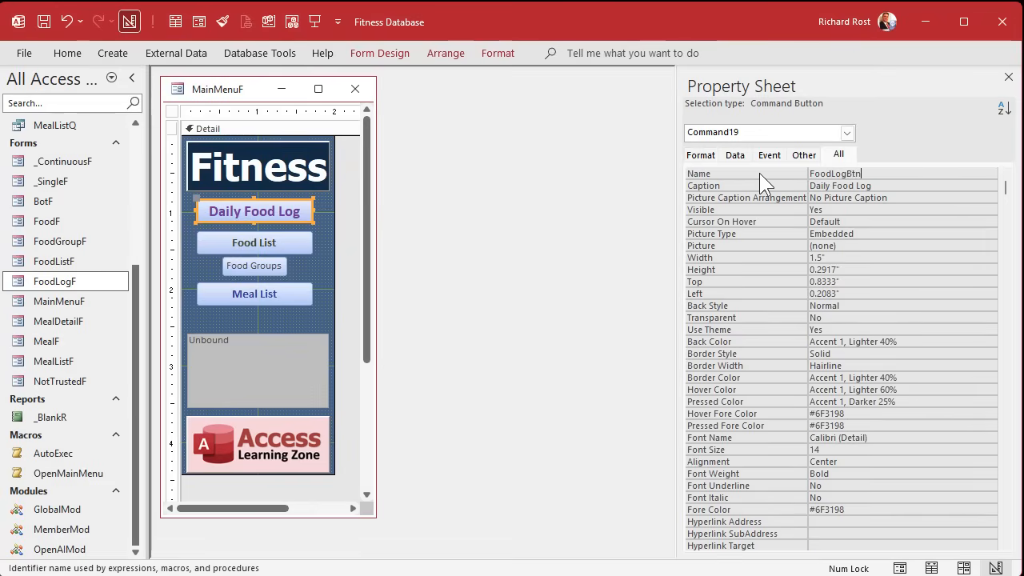
key("Return")
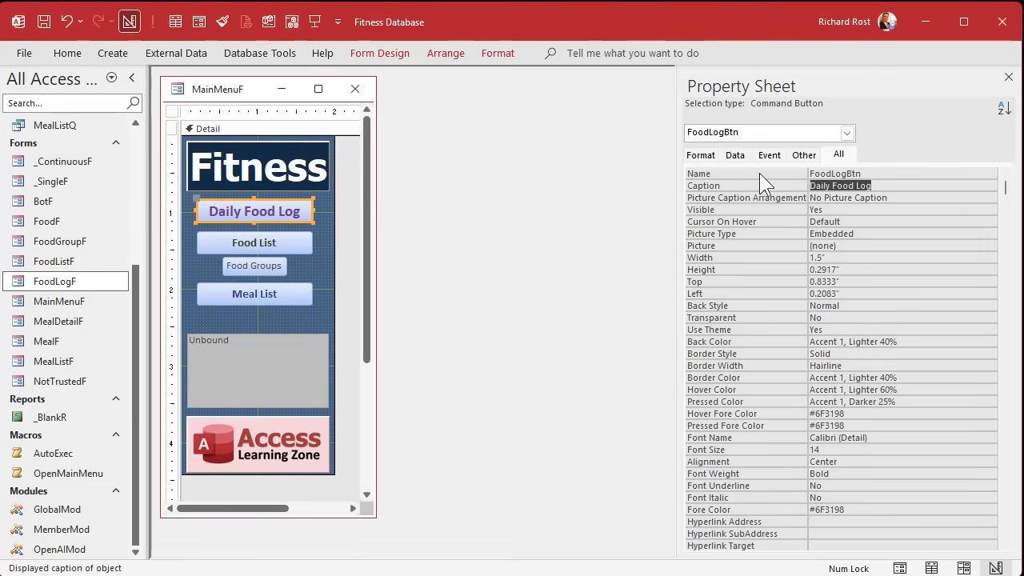
Add DoCmd.OpenForm "FoodLogF" to the FoodLogBtn click event and return to the form design.
right_click(300, 216)
left_click(307, 218)
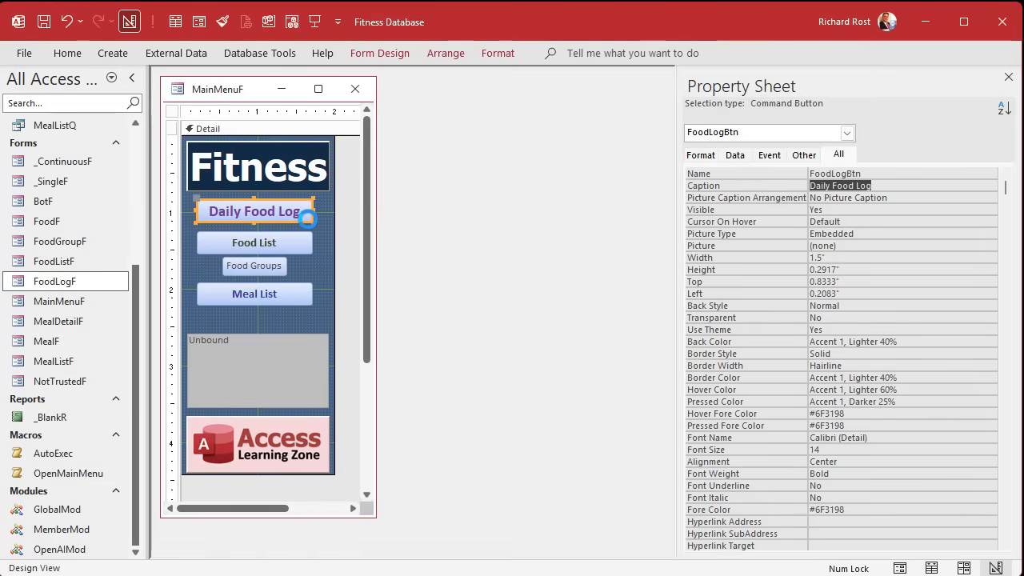
key("Return")
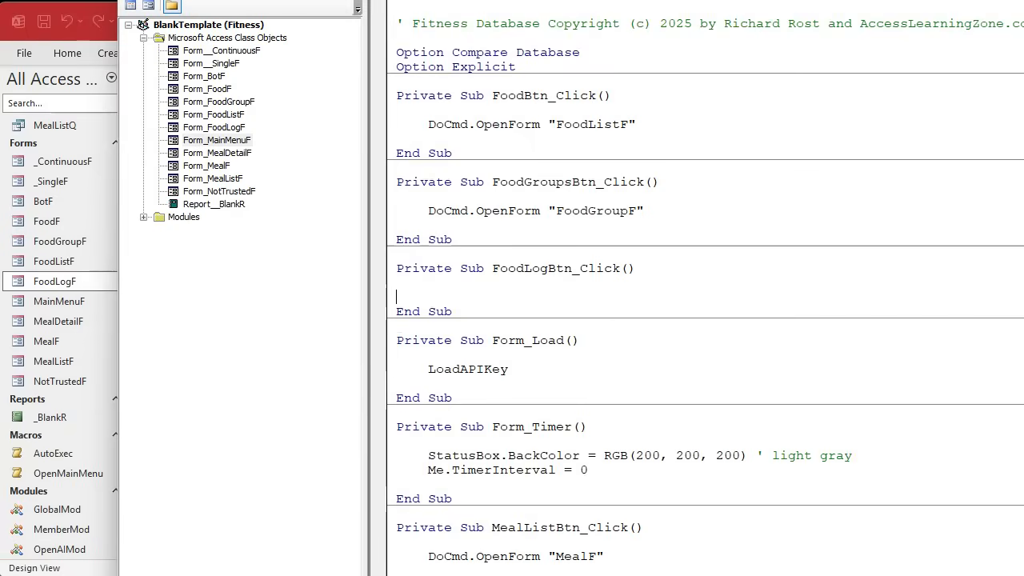
type("docmd.openform")
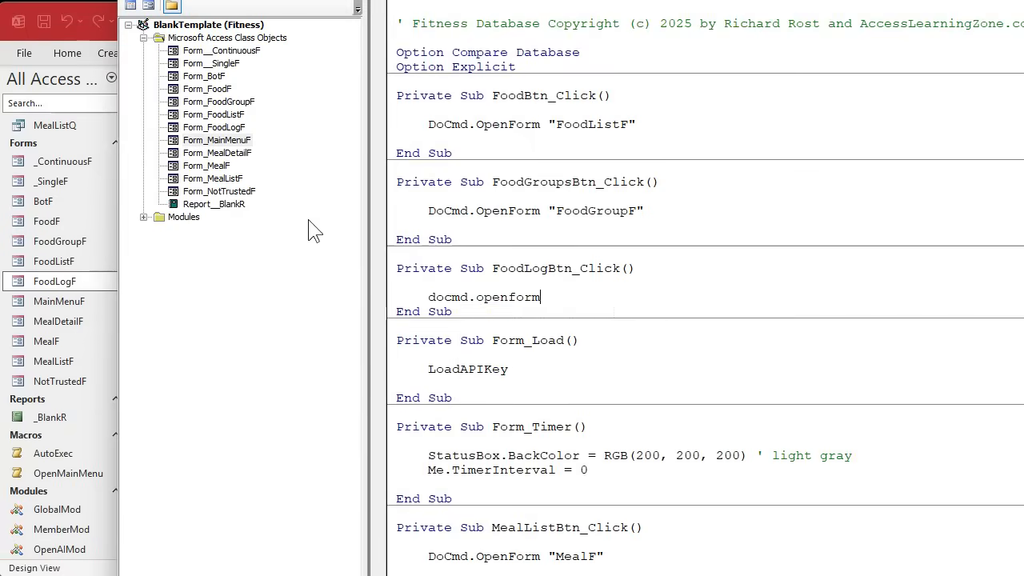
type(" \"FoodLogF")
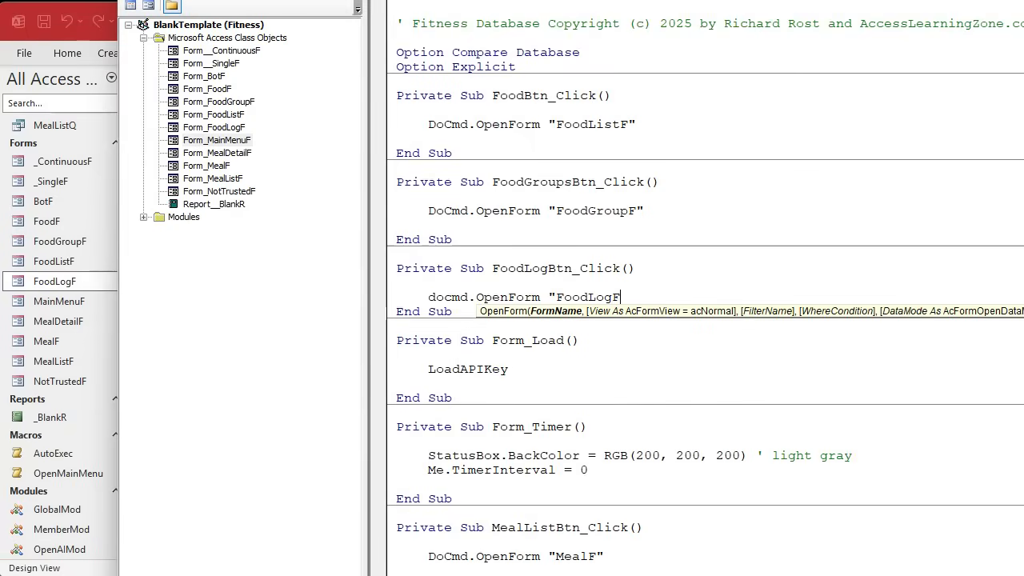
type("\"")
key("Return")
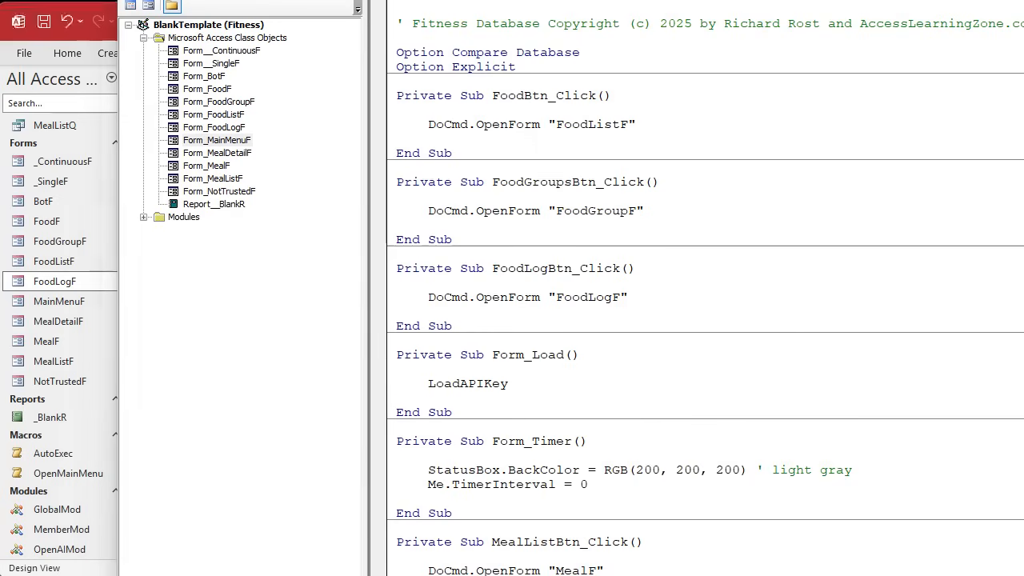
key("alt+F11")
Reopen the main menu, launch the Daily Food Log from it and place the form beside the menu.
left_click(356, 89)
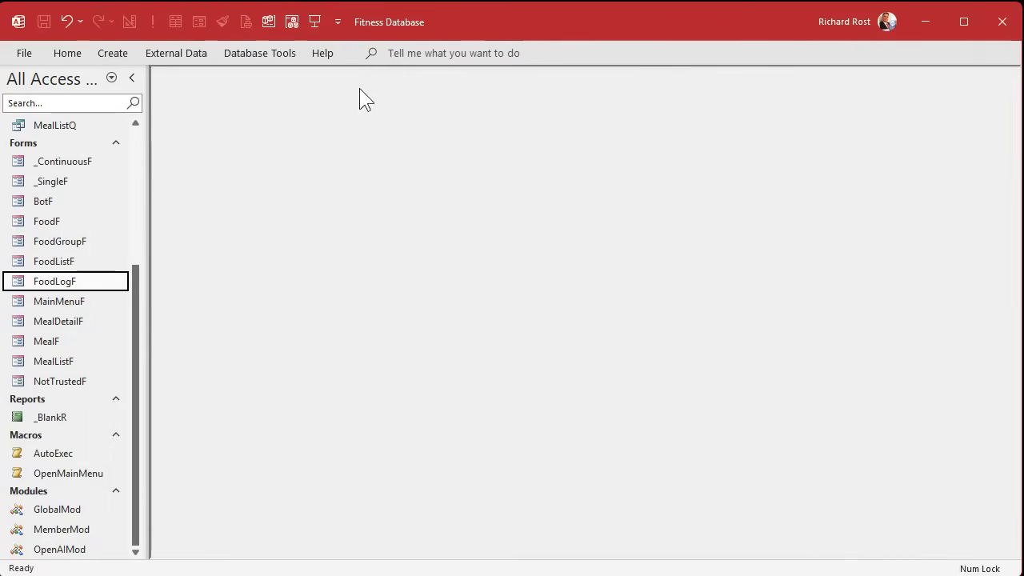
left_click(316, 22)
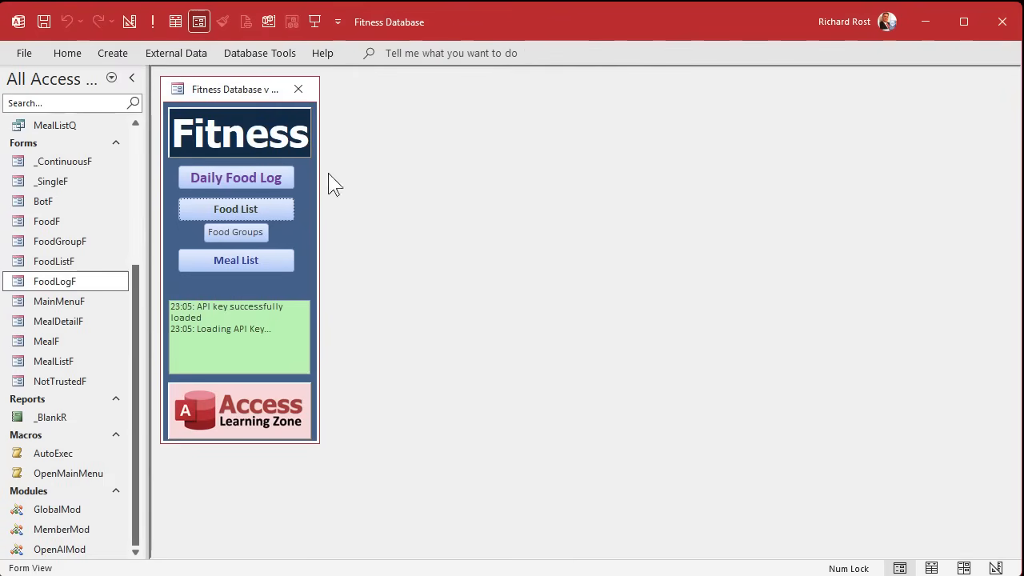
left_click(268, 177)
left_click_drag(370, 104, 491, 94)
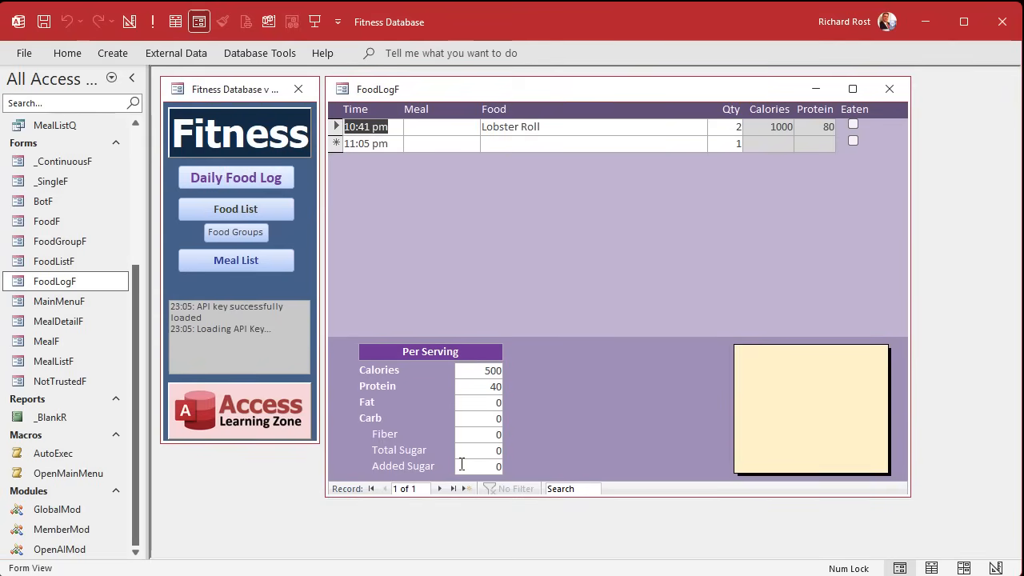
left_click(557, 126)
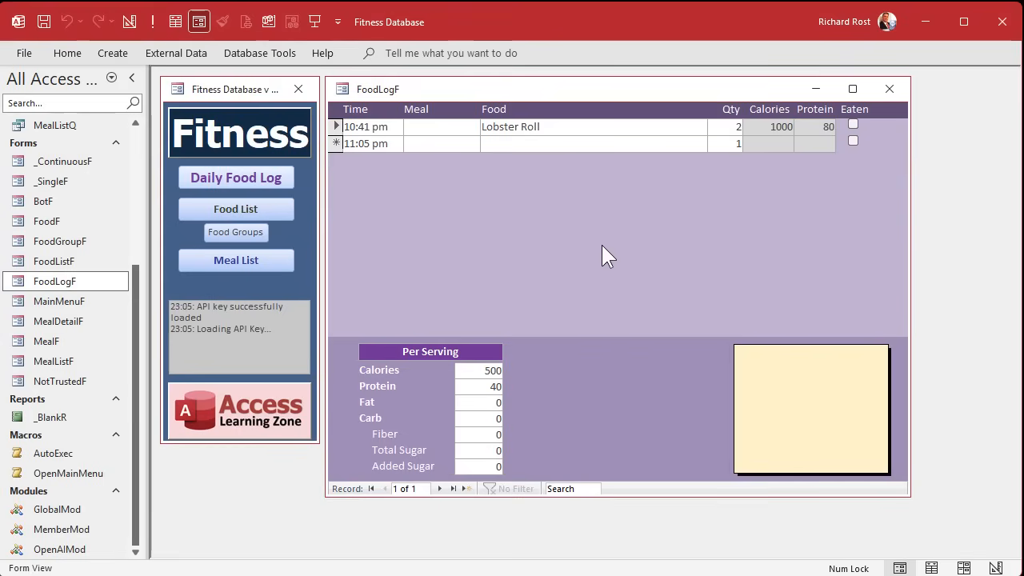
Add a new food log entry with Breakfast as the meal and Cereal as the food.
left_click(445, 145)
type("Breakfast")
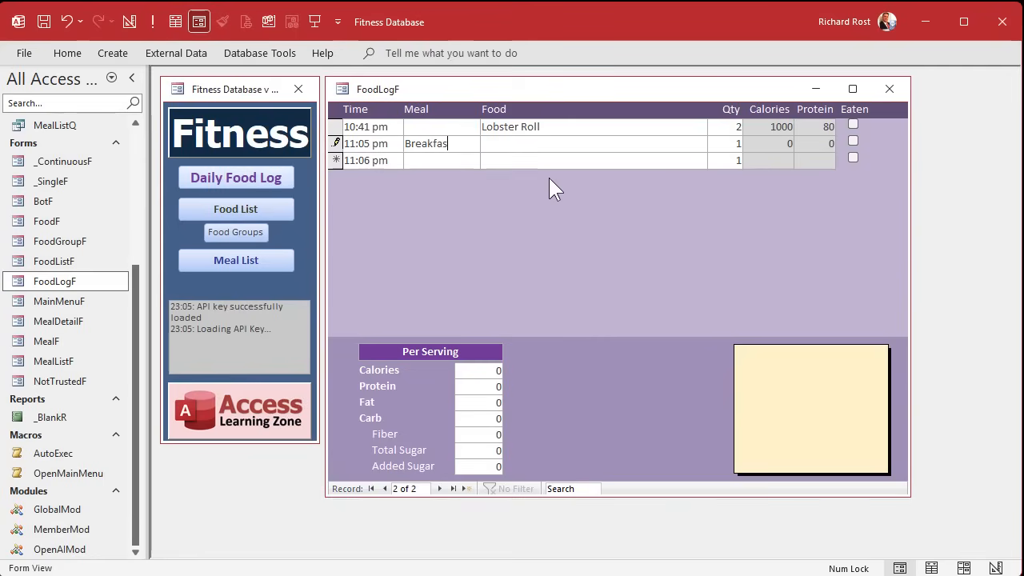
key("Tab")
type("Cereal")
key("Tab")
Set the Cereal entry's calories per serving to 400 and step through the following per-serving fields.
key("Tab")
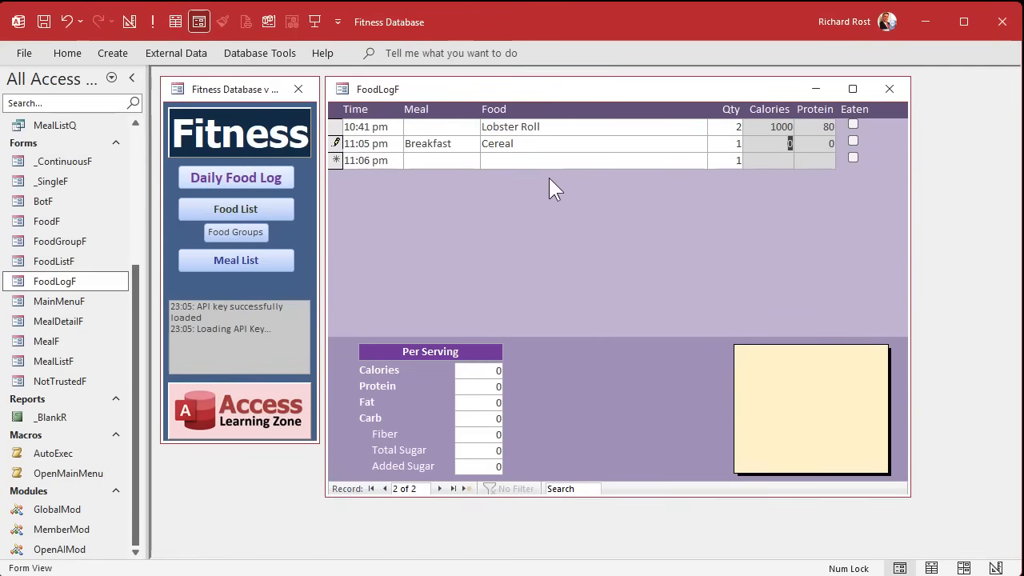
key("1")
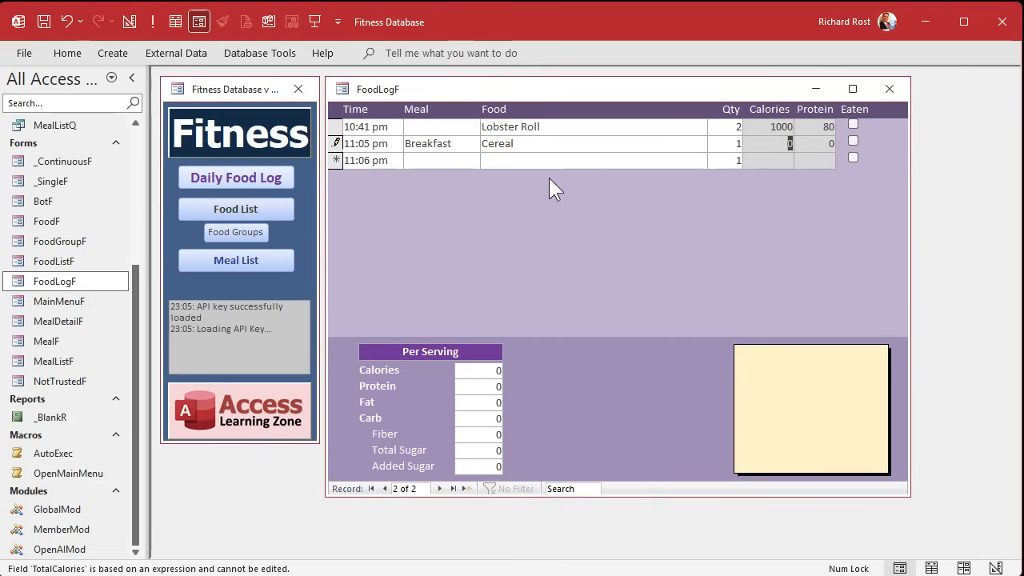
key("Tab")
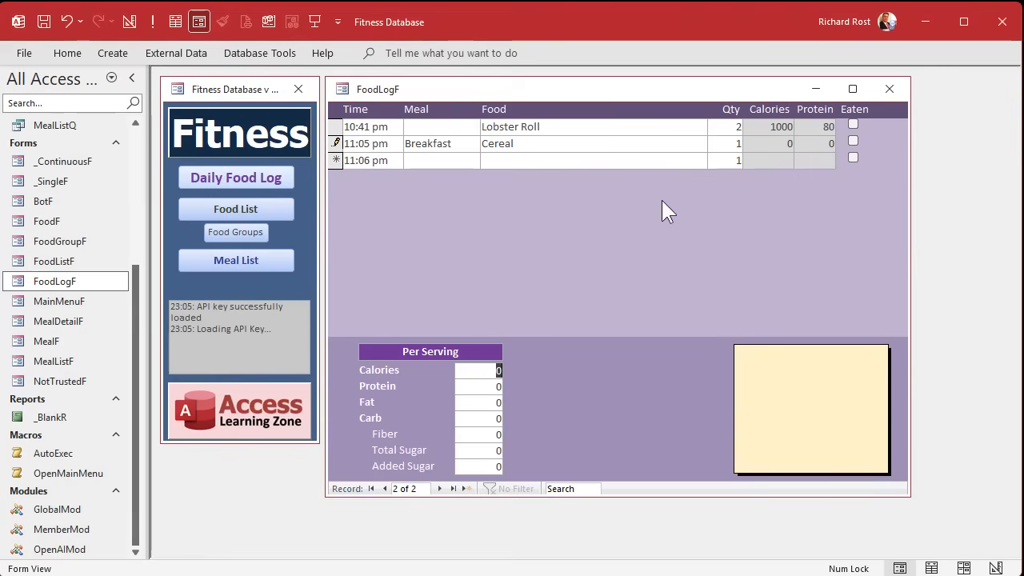
type("400")
key("Tab")
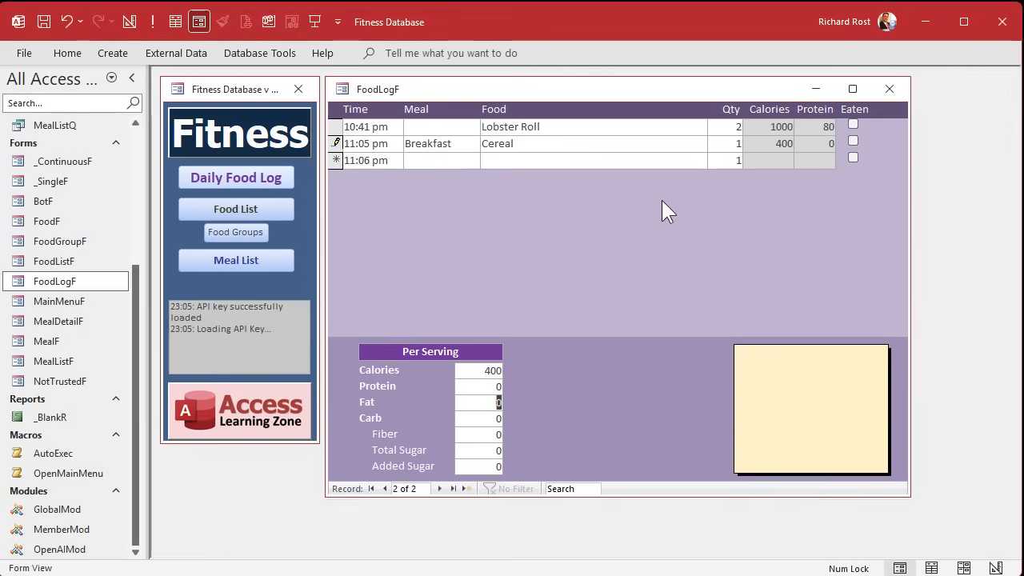
key("Tab")
key("Tab")
key("Tab")
Switch FoodLogF to design view and apply an automatic tab order to its Form Footer fields.
right_click(638, 91)
left_click(676, 213)
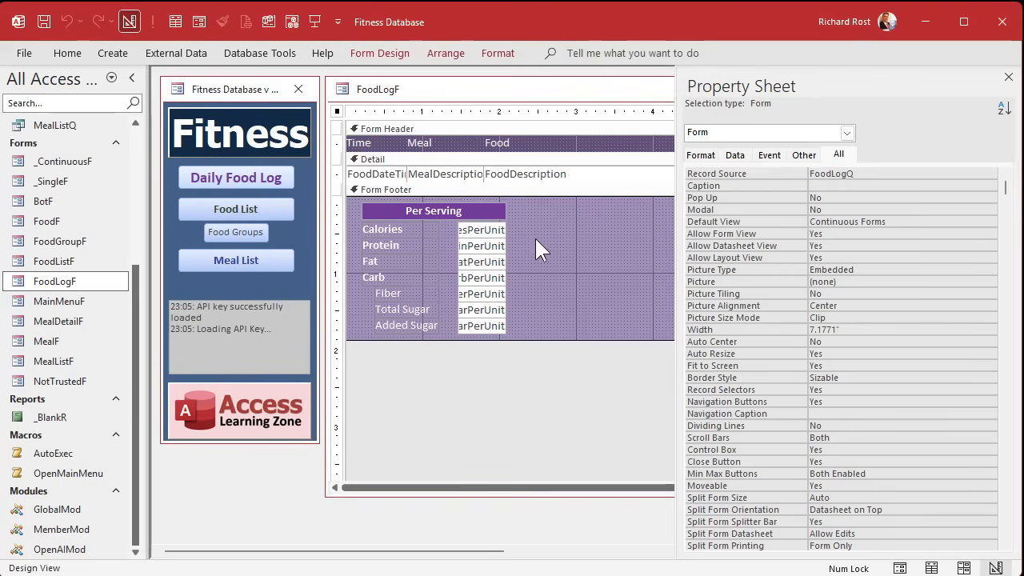
left_click(537, 190)
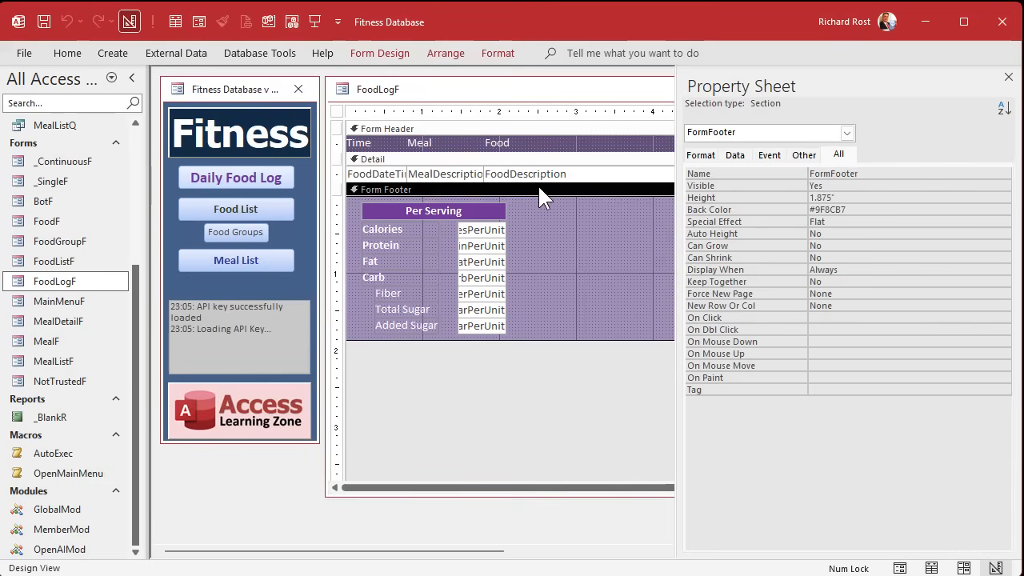
left_click(498, 53)
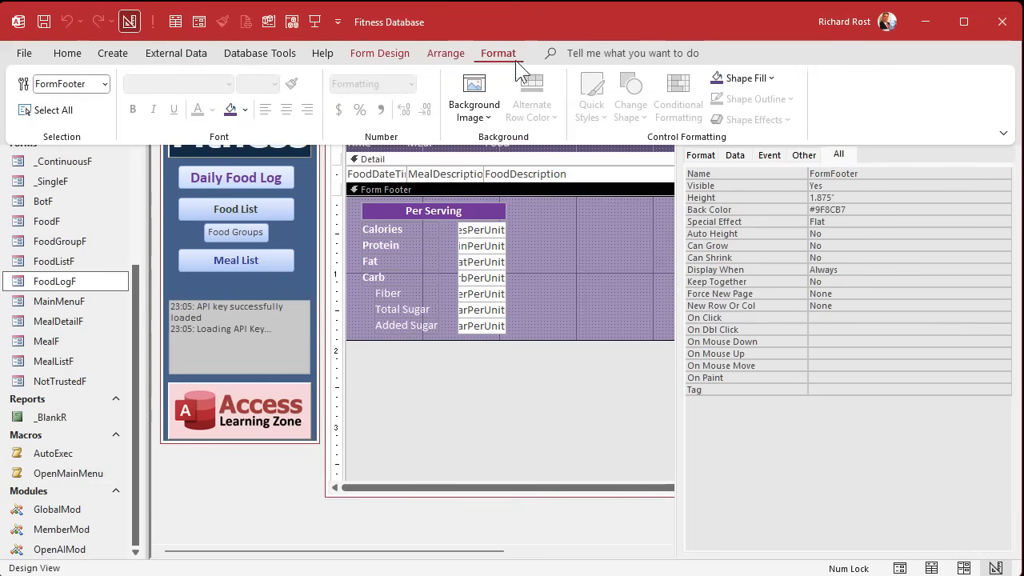
left_click(382, 53)
left_click(788, 96)
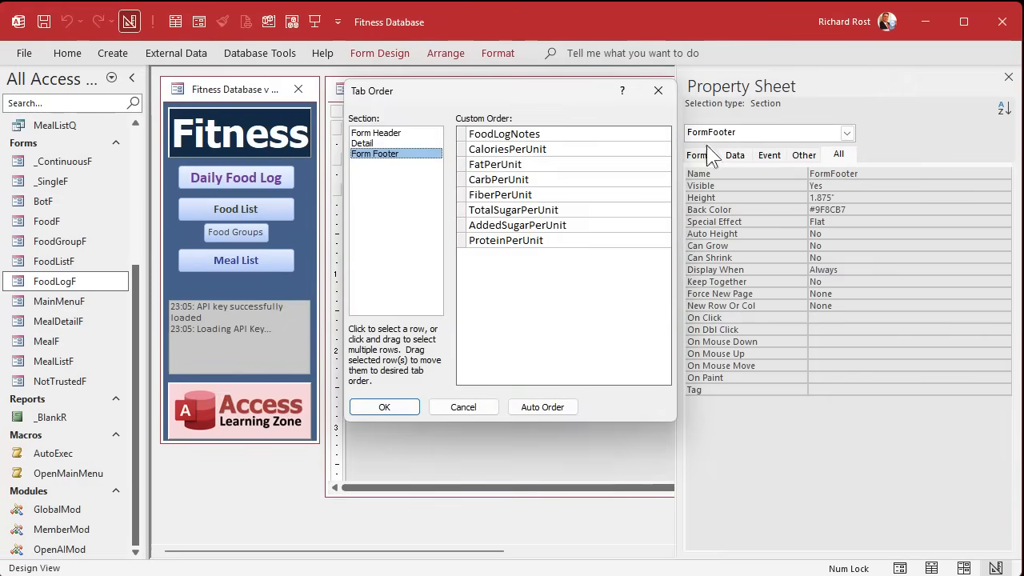
left_click_drag(542, 88, 809, 123)
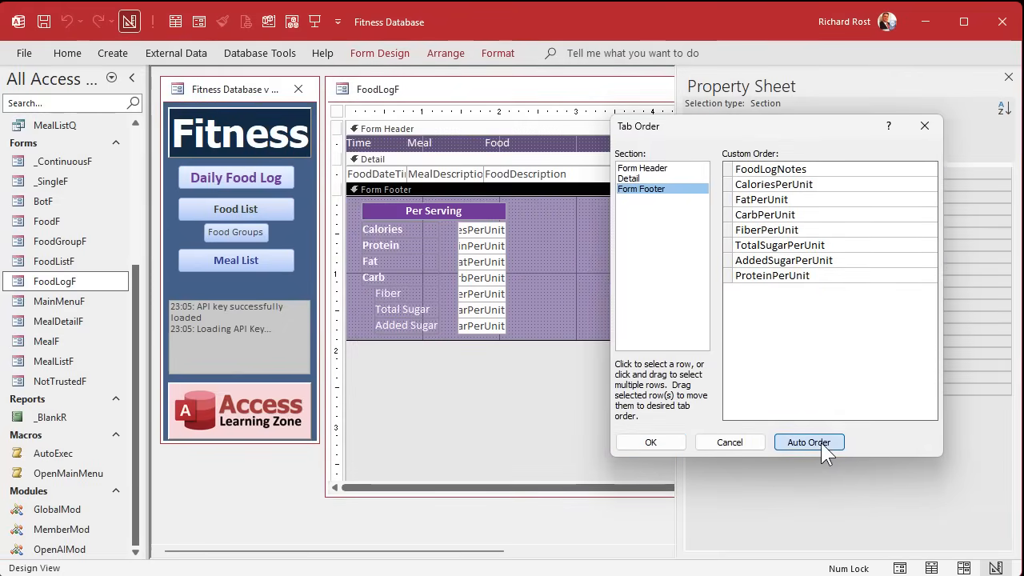
left_click(819, 442)
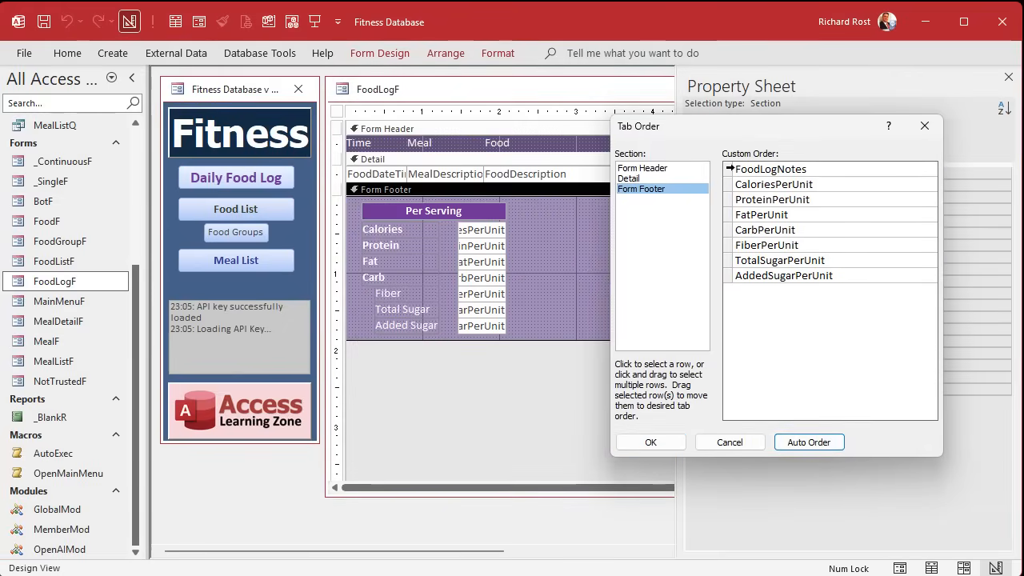
Move FoodLogNotes to the end of the footer's tab order and reopen the Daily Food Log from the main menu.
left_click(728, 169)
left_click_drag(729, 170, 737, 314)
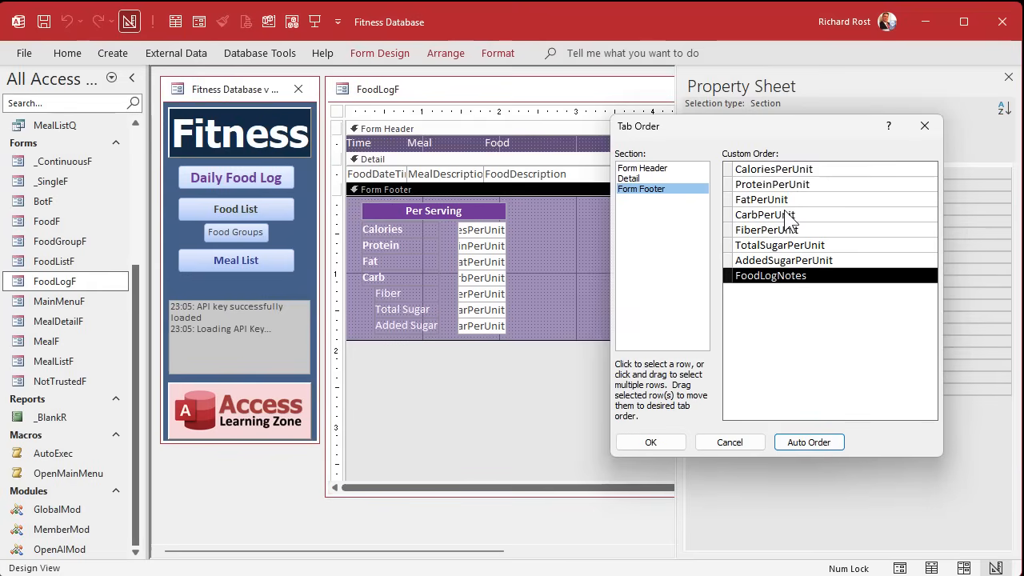
left_click(655, 443)
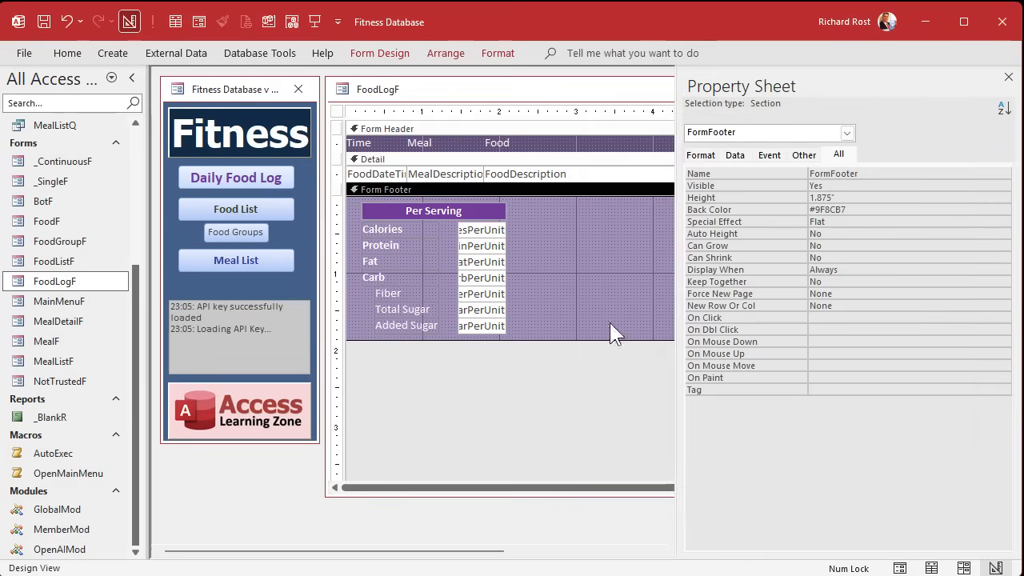
left_click(1008, 77)
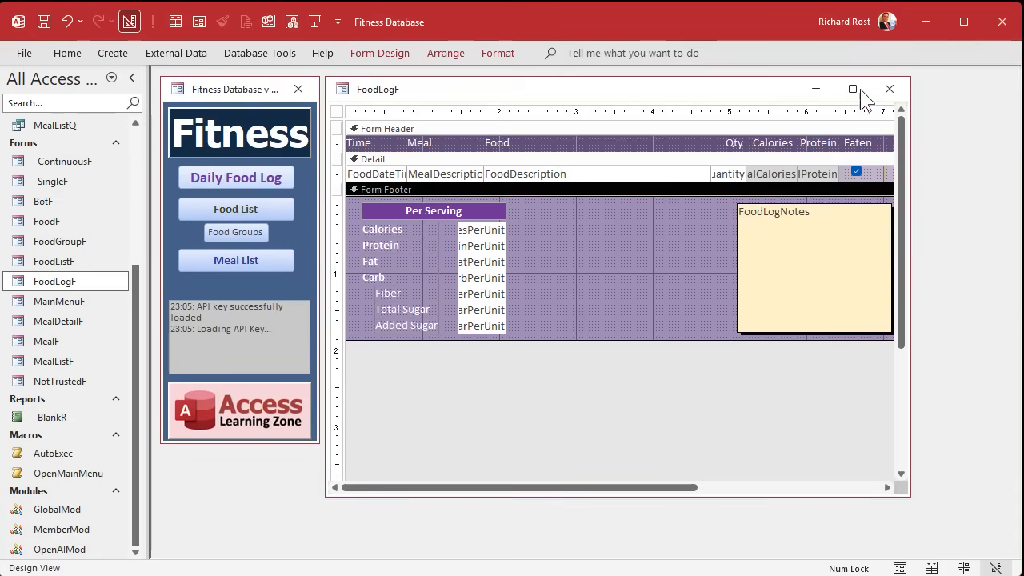
left_click(889, 88)
left_click(240, 166)
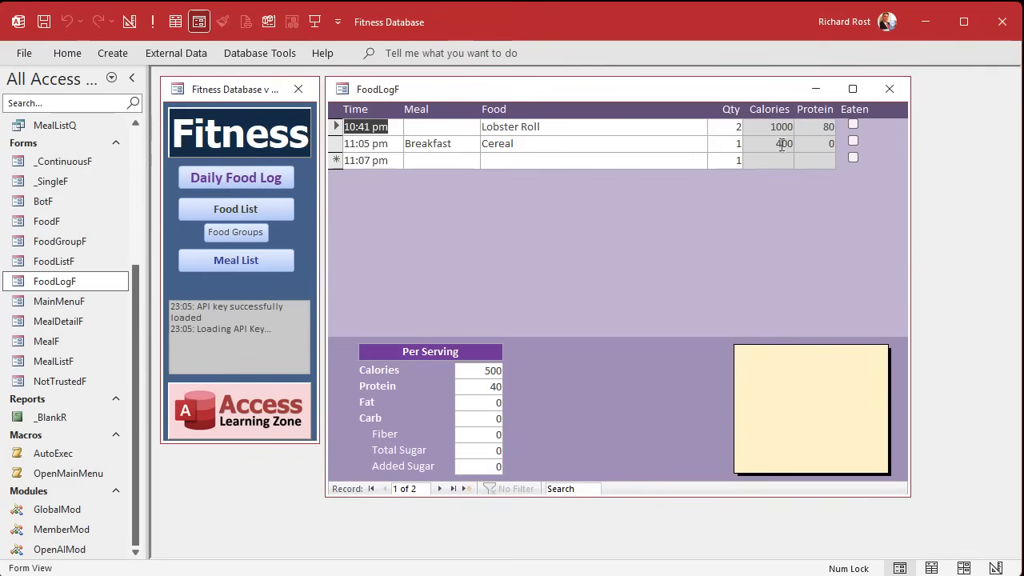
Return FoodLogF to design view and set the form's Order By property to FoodDateTime.
right_click(512, 91)
left_click(597, 211)
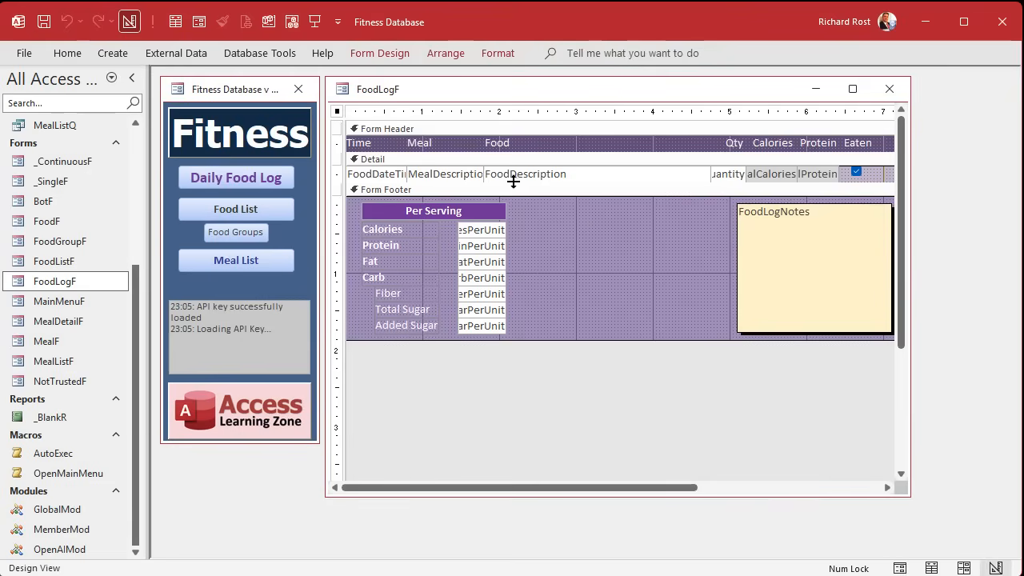
double_click(338, 112)
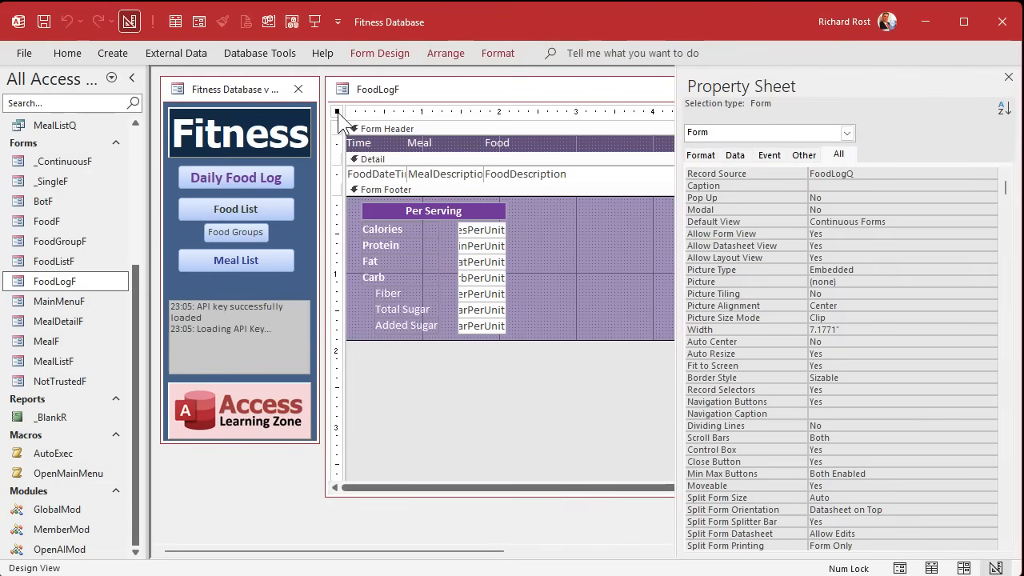
left_click(735, 154)
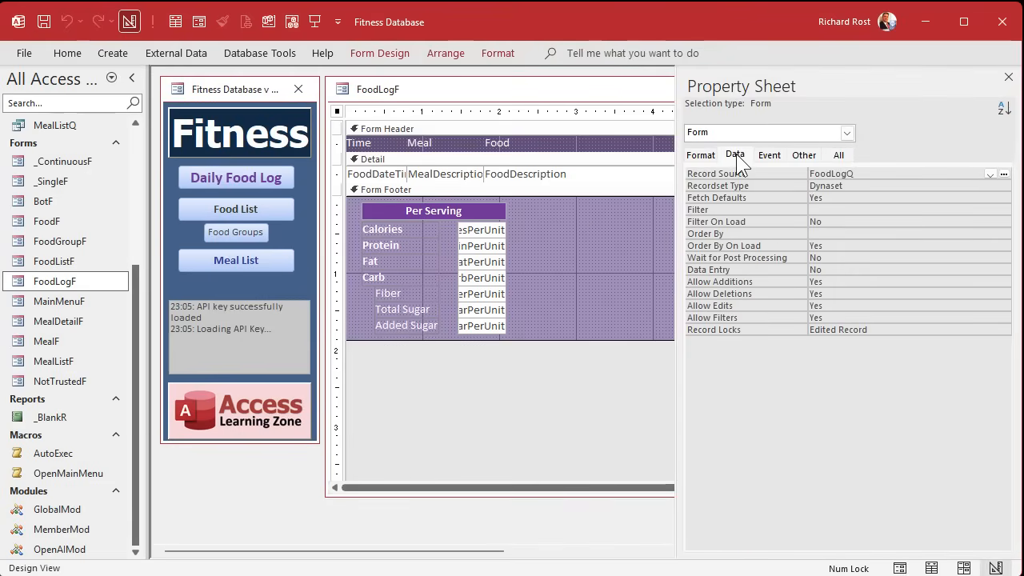
left_click(840, 232)
type("Fo")
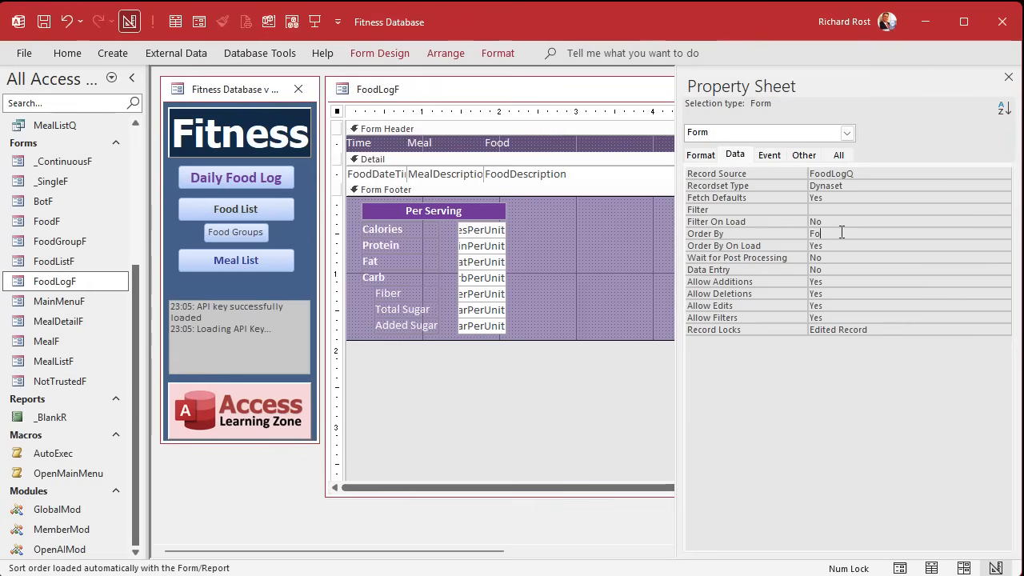
type("odDateTime")
key("Tab")
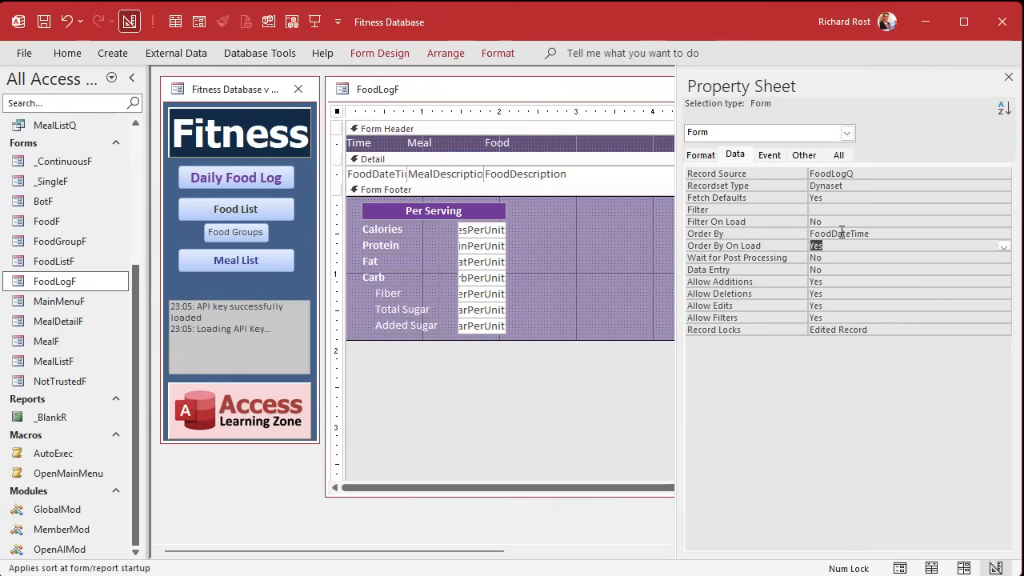
Close the property sheet and the form design, and relaunch the Daily Food Log from the main menu.
left_click(1007, 79)
left_click(896, 87)
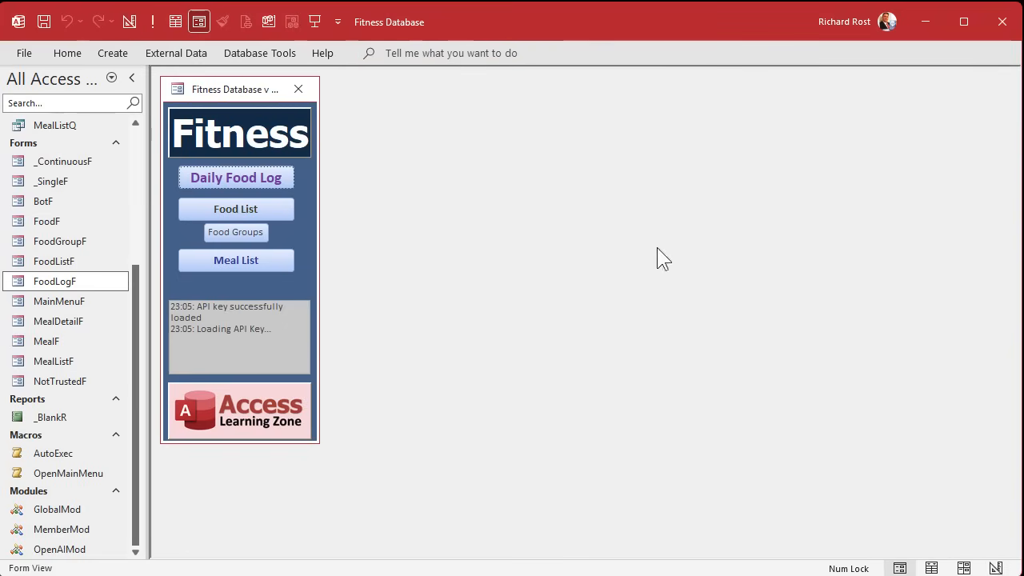
left_click(225, 174)
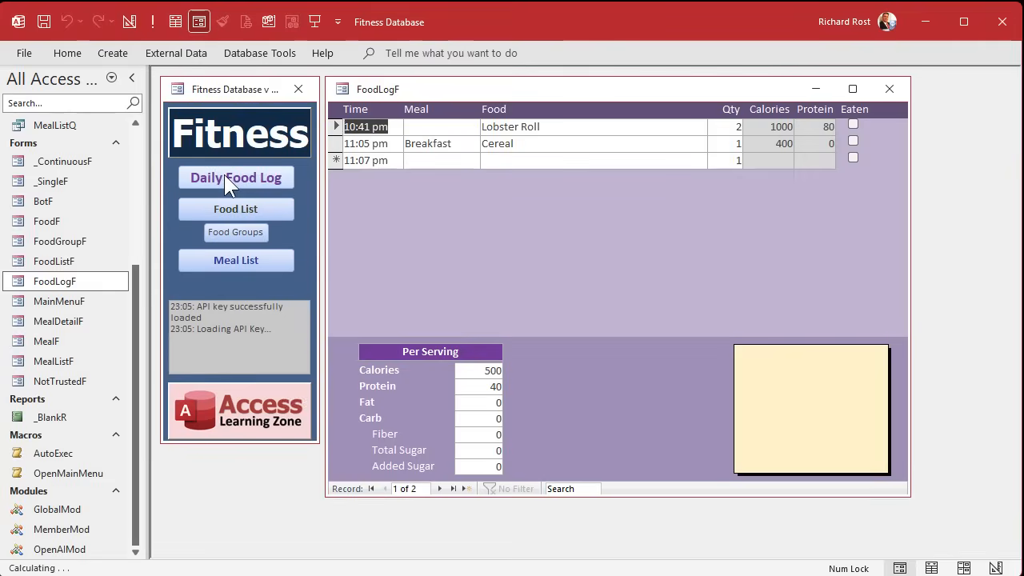
Open the Cereal entry's time in the Zoom box and set it to 2025-08-10 9am.
left_click(392, 143)
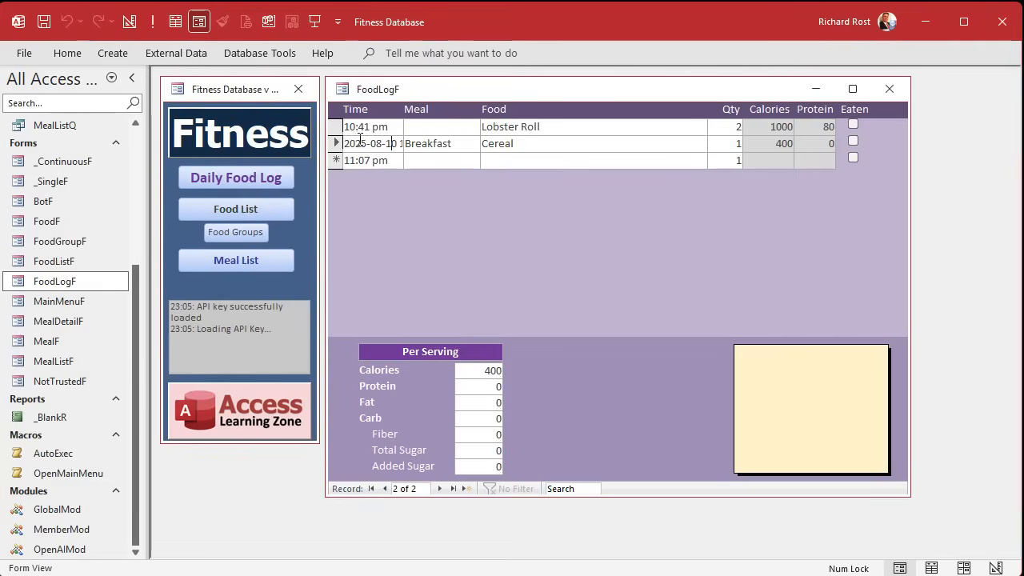
double_click(361, 140)
left_click(428, 143)
left_click(357, 144)
left_click(393, 158)
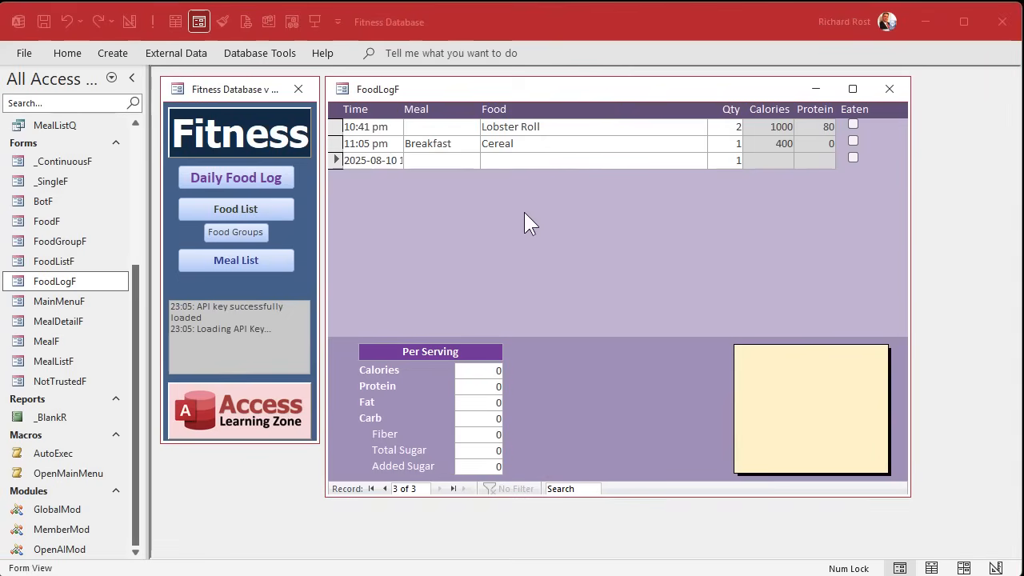
left_click(381, 143)
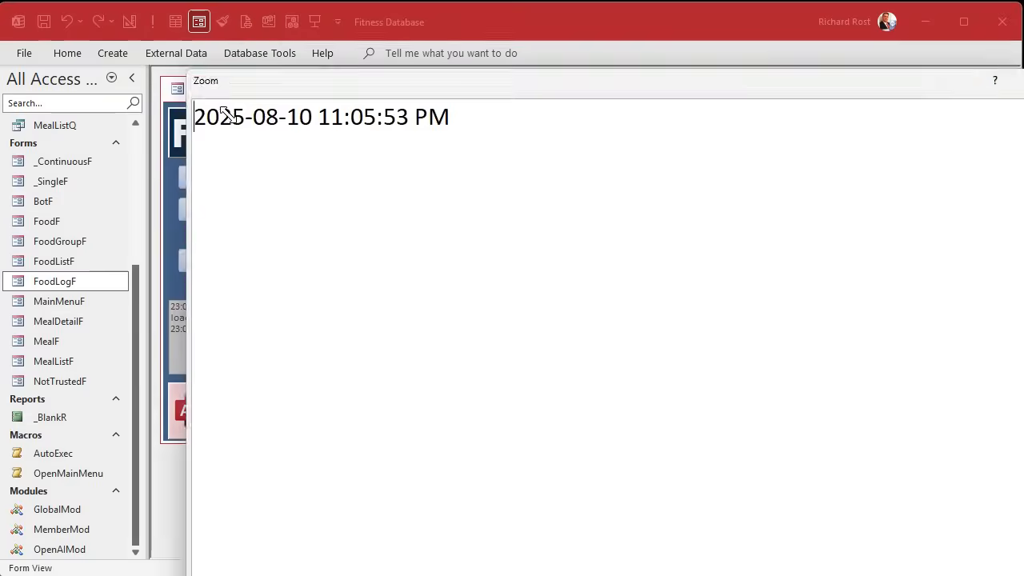
left_click_drag(345, 88, 453, 187)
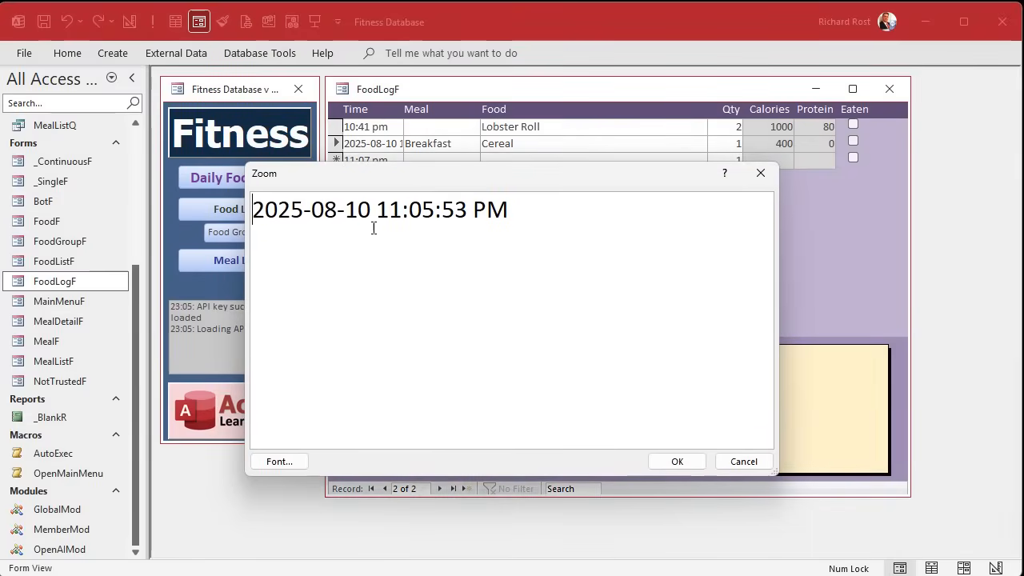
left_click_drag(380, 210, 629, 222)
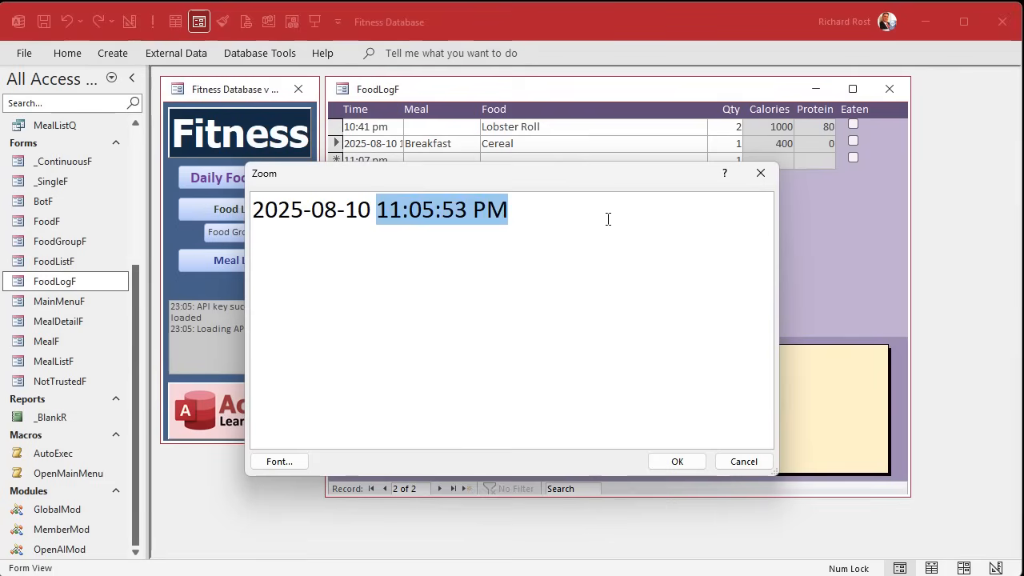
type("9am")
key("Return")
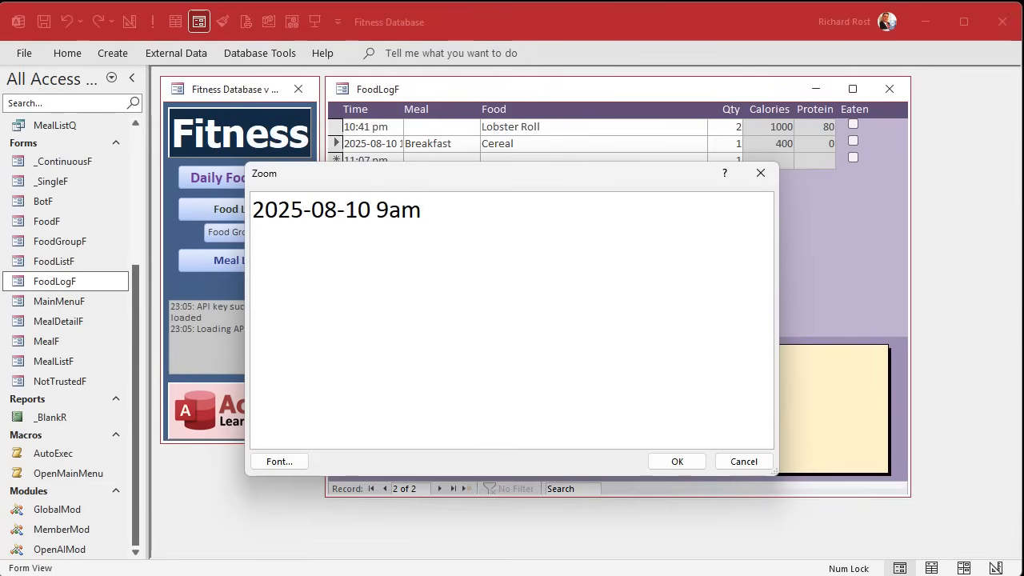
left_click(675, 462)
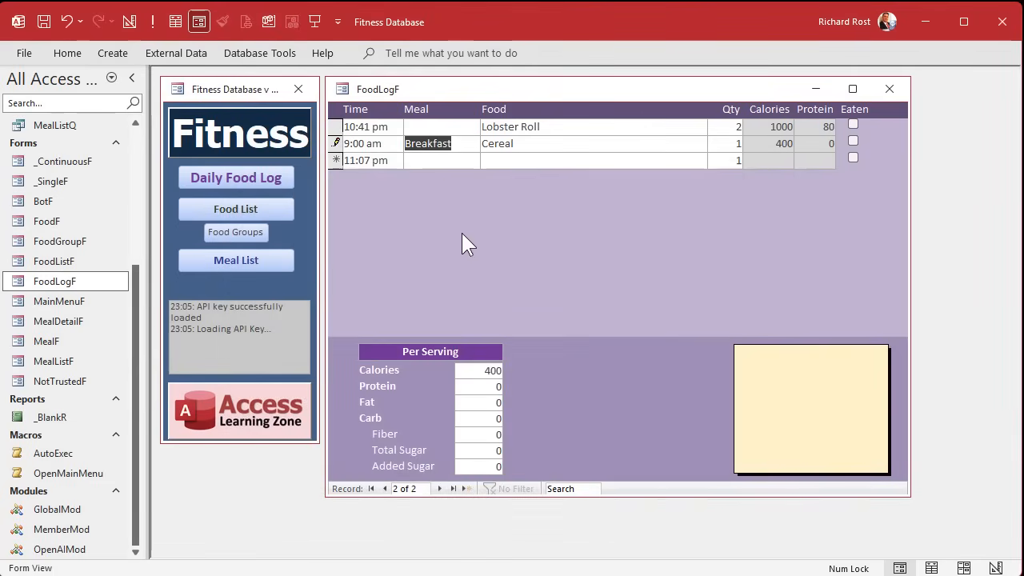
Save the Cereal entry's new time and reload the Daily Food Log to apply the sort order.
left_click(512, 126)
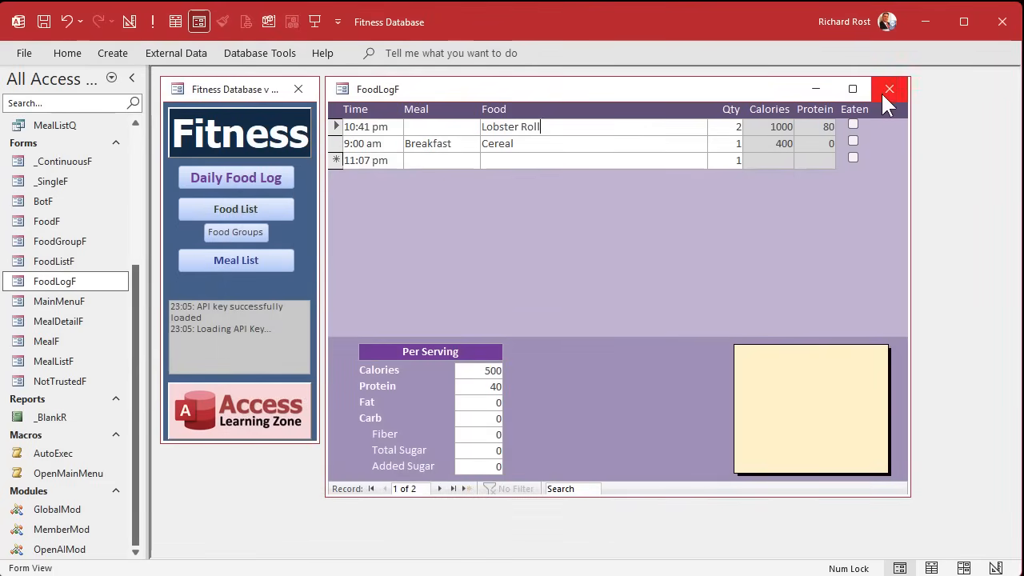
left_click(888, 89)
left_click(242, 177)
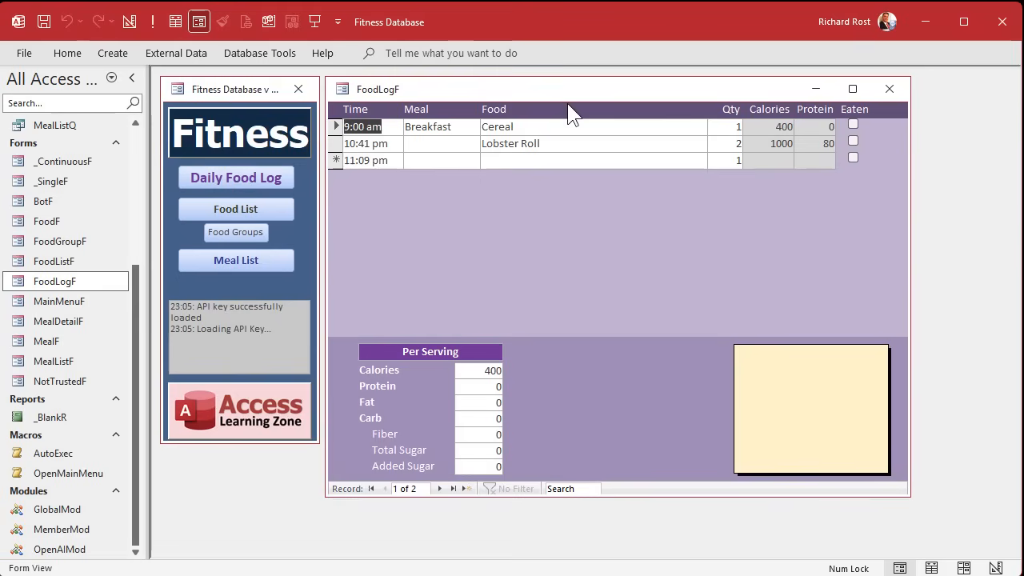
Set the Lobster Roll entry's meal to Lunch and its time to 2025-08-10 2pm.
left_click(450, 144)
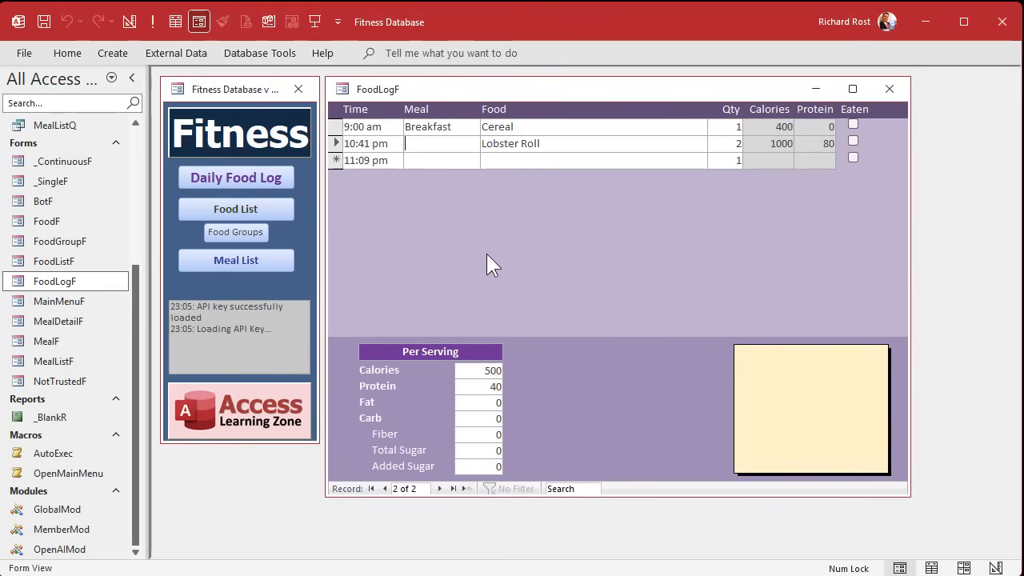
type("Lunch")
key("Tab")
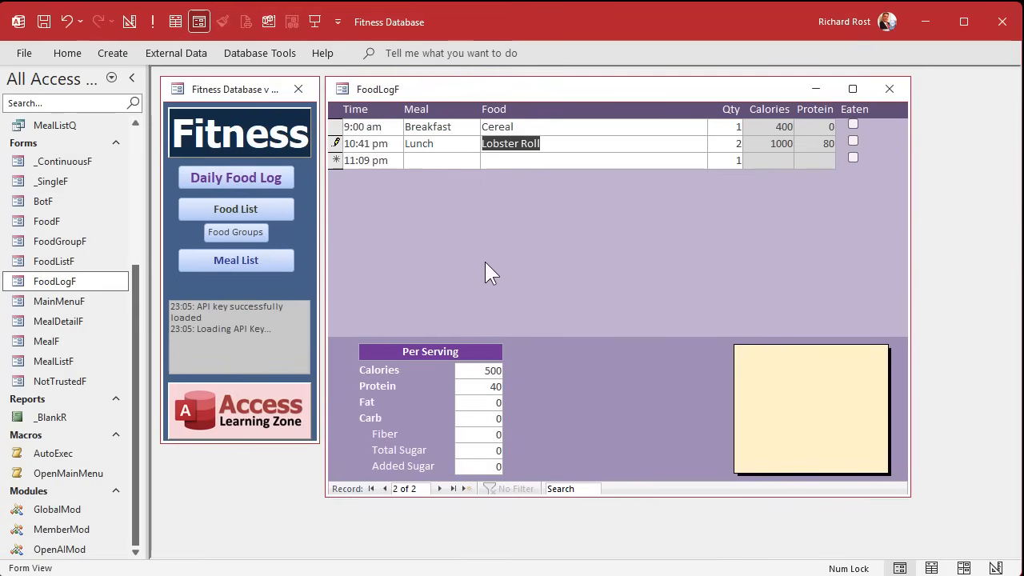
left_click(390, 144)
key("shift+F2")
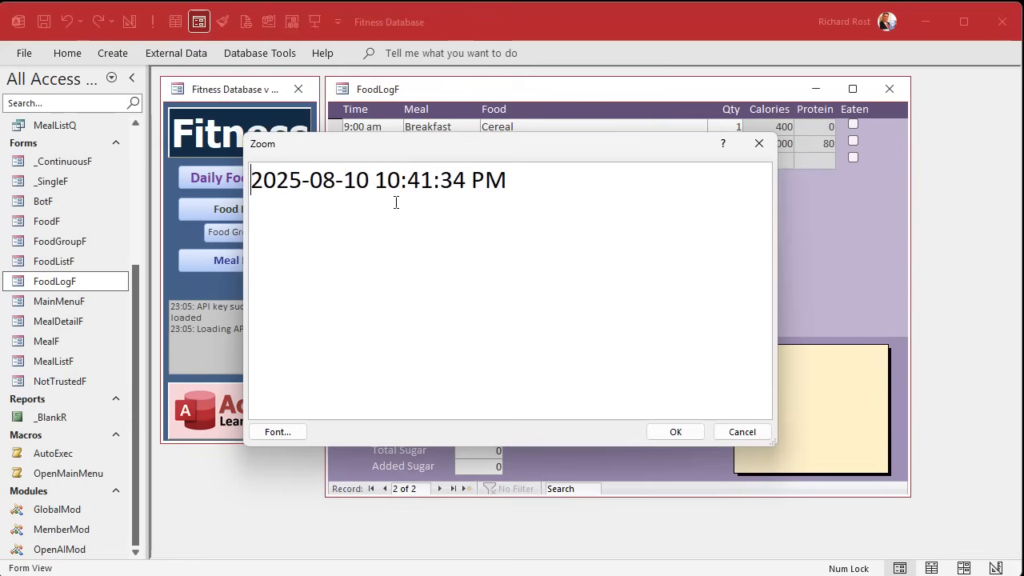
left_click_drag(376, 182, 653, 190)
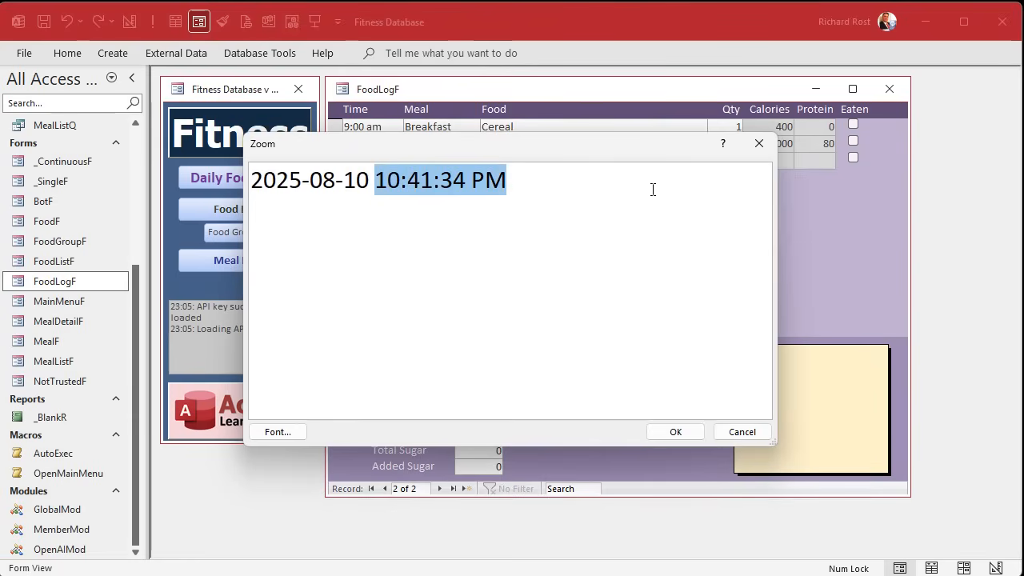
type("2pm")
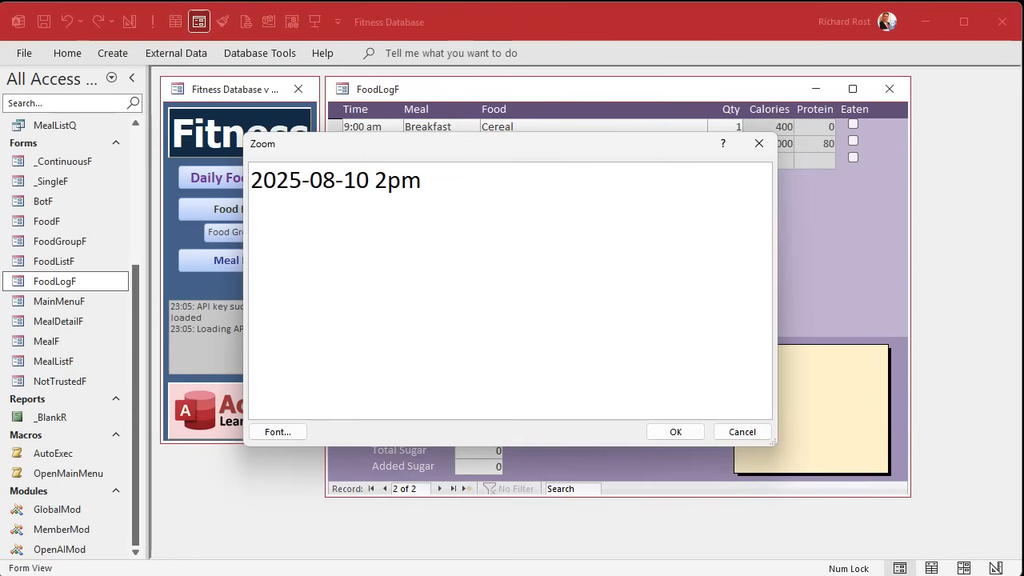
left_click(675, 431)
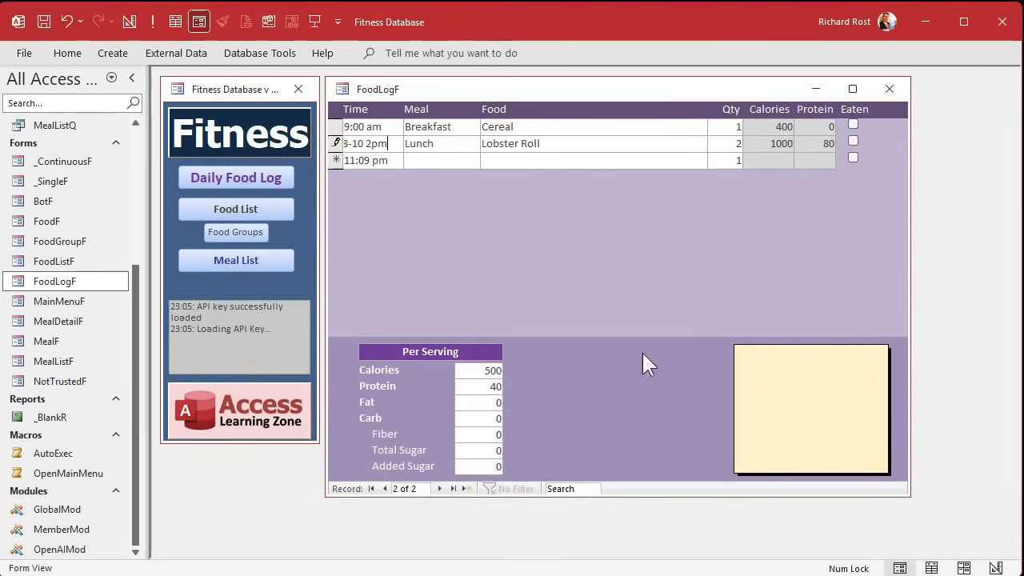
Start a new food log entry with the meal set to Dinner and the food to Turkey Breast.
left_click(549, 158)
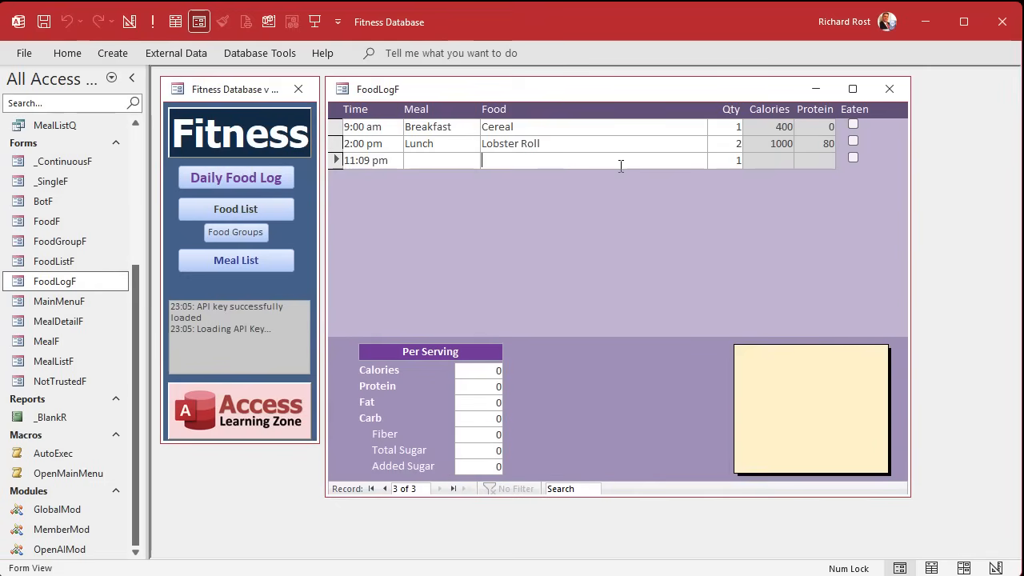
key("shift+Tab")
type("Dinner")
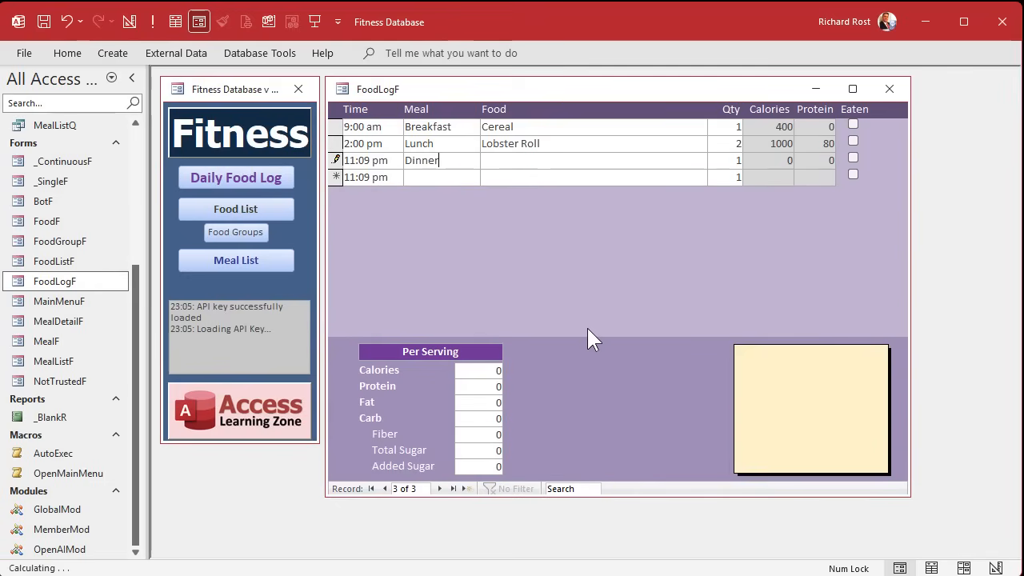
key("Tab")
type("Turkey, Mashed, S")
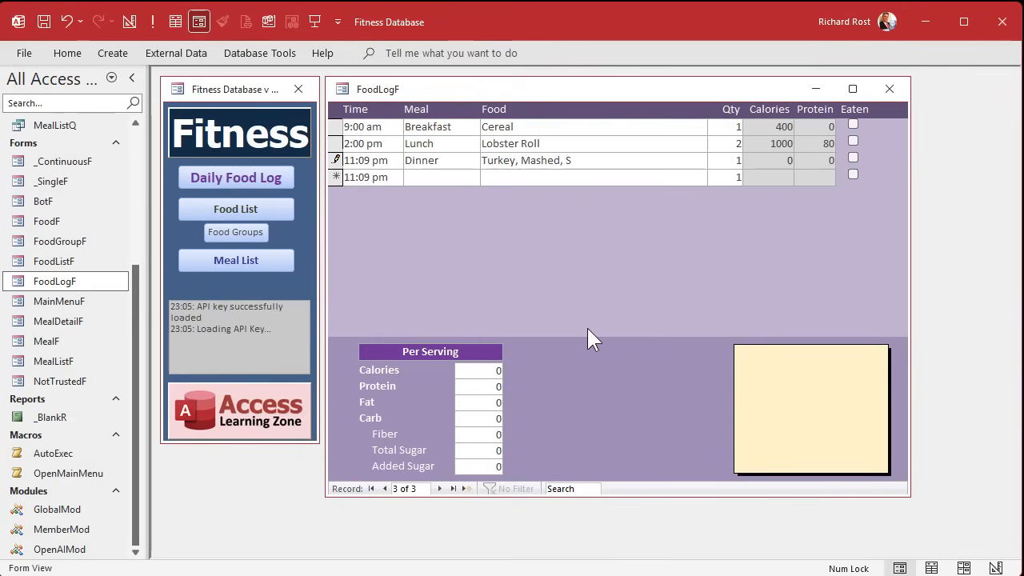
key("BackSpace")
key("BackSpace")
key("BackSpace")
key("BackSpace")
key("BackSpace")
key("BackSpace")
key("BackSpace")
key("BackSpace")
key("BackSpace")
key("BackSpace")
key("BackSpace")
key("BackSpace")
type("y Breast")
Set the Turkey Breast entry's quantity to 6.
key("Tab")
type("6")
key("Tab")
left_click(735, 160)
left_click(644, 162)
Set the Turkey Breast entry's per-serving calories to 40 and protein to 4.
left_click_drag(480, 371, 526, 372)
type("40")
key("Tab")
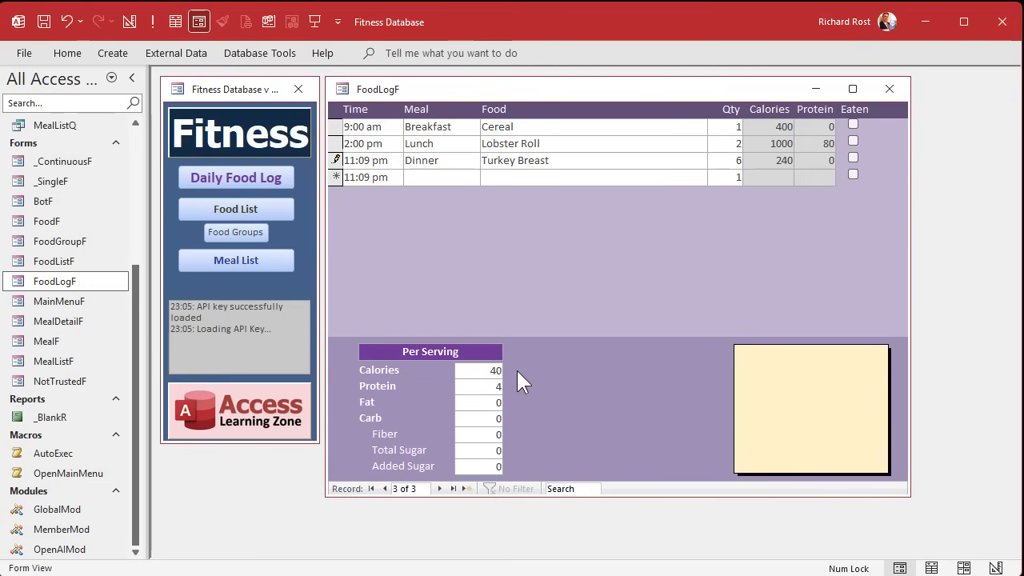
type("4")
key("Tab")
Look up the calories and protein of grilled chicken per ounce in the Food List and close the list.
left_click(225, 210)
scroll(753, 250, "down", 2)
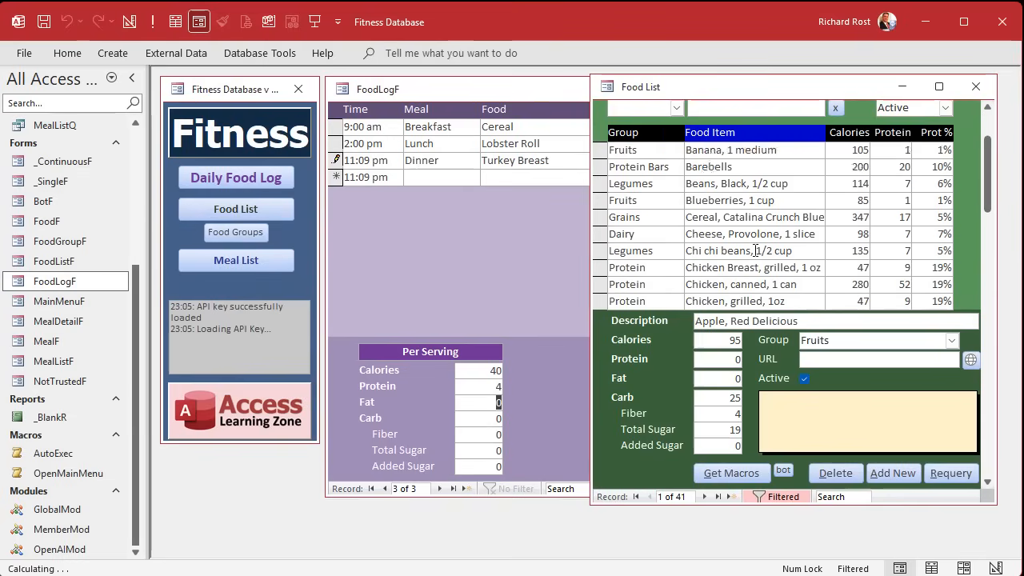
left_click(735, 267)
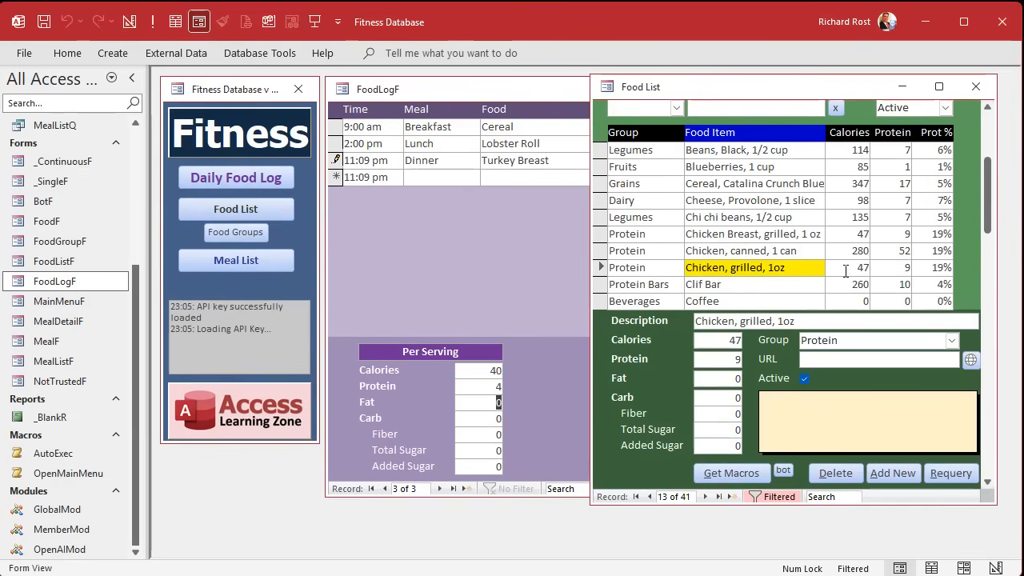
left_click(975, 87)
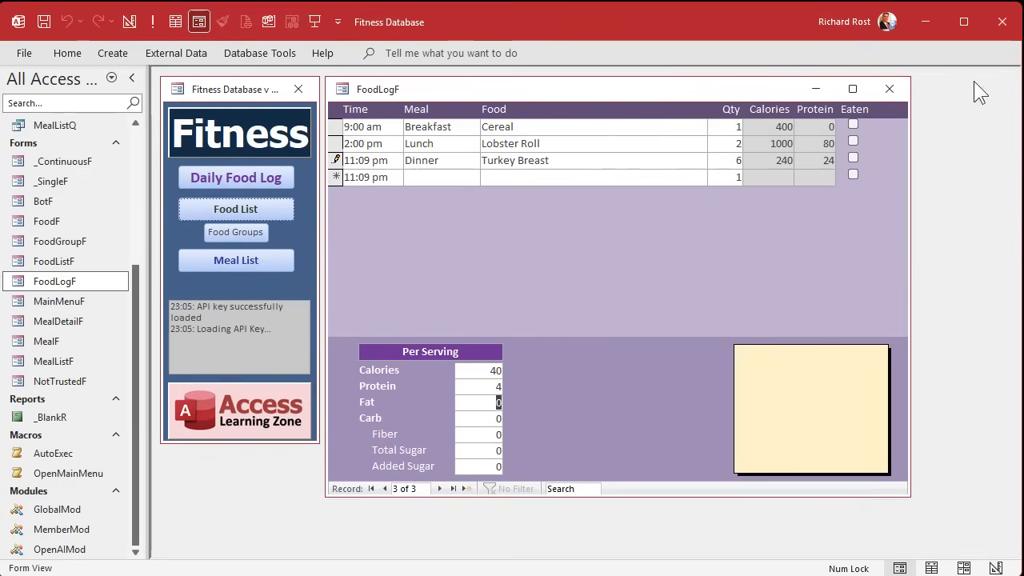
Set the Turkey Breast entry's per-serving calories to 47 and protein to 9, and save the entry and close the log.
left_click(480, 368)
type("47")
key("Tab")
type("9")
key("Tab")
left_click(581, 176)
left_click(889, 88)
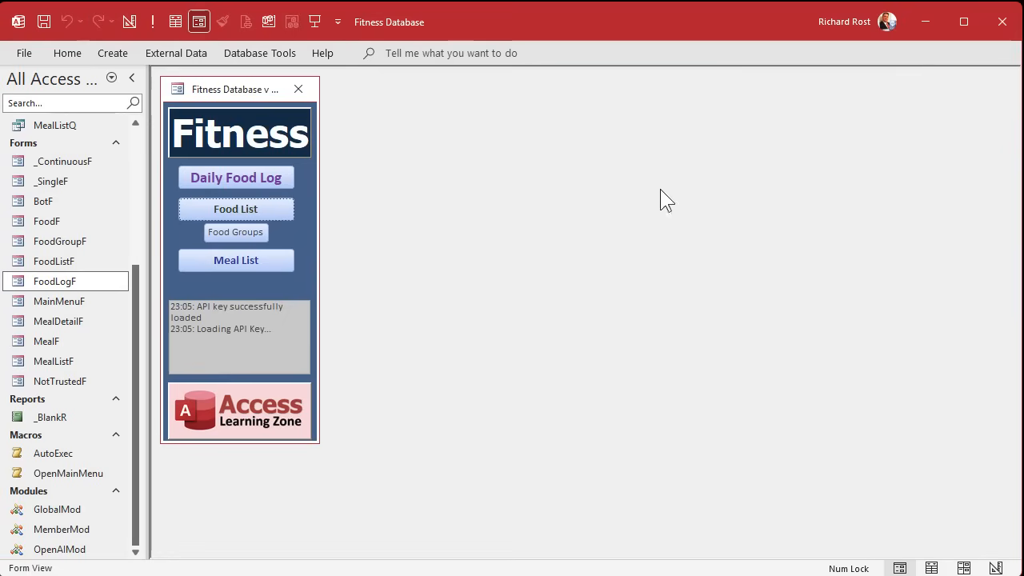
Open the standard breakfast meal from the meal list and show its Catalina Crunch cereal in the Food List beside the meal form.
left_click(192, 256)
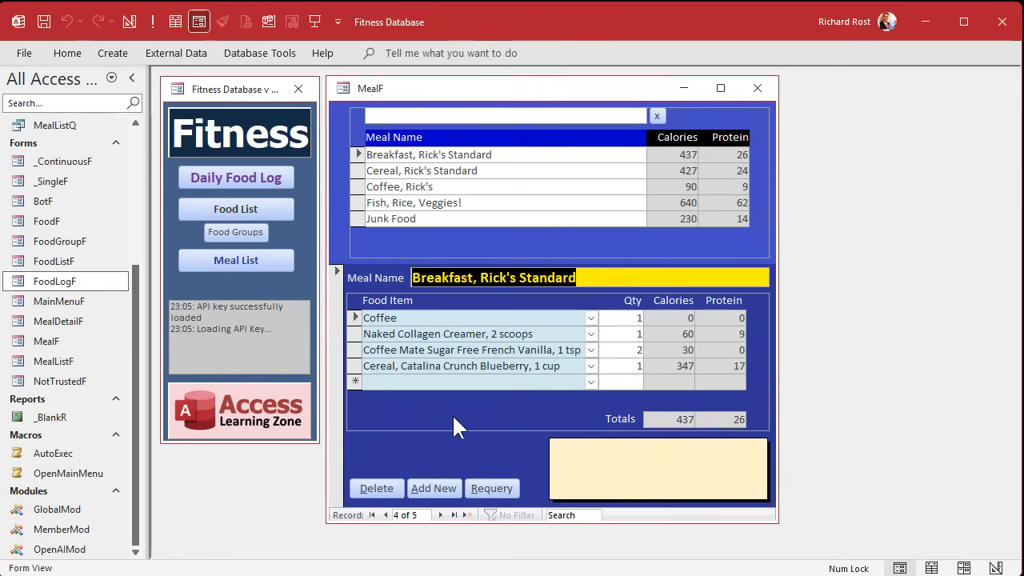
left_click(132, 77)
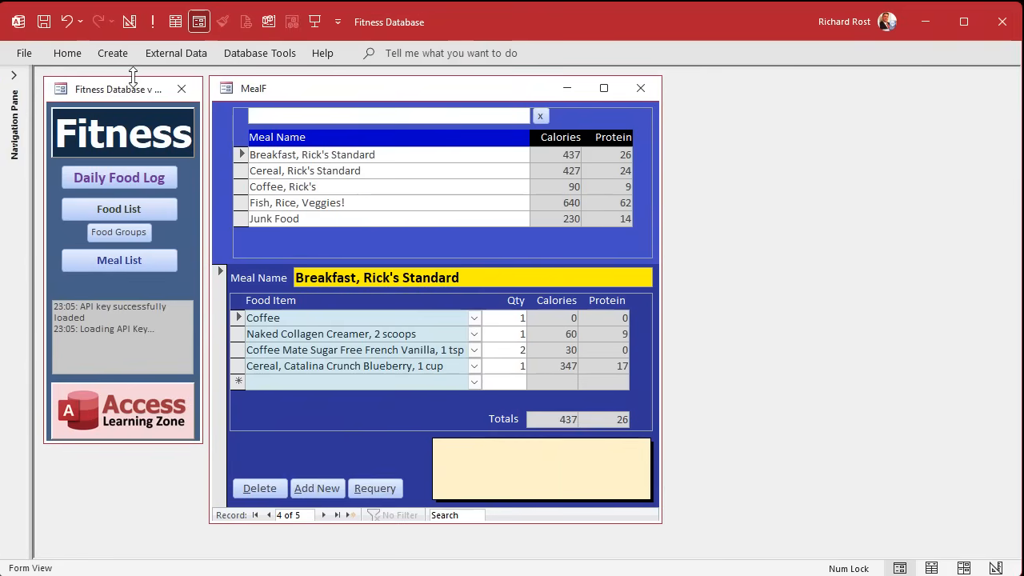
double_click(311, 367)
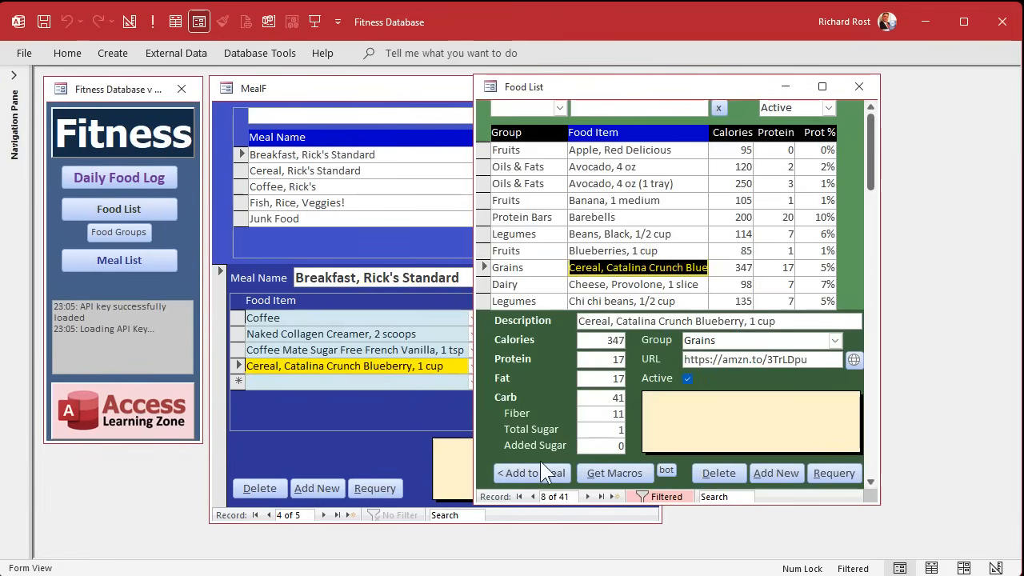
left_click_drag(564, 93, 755, 100)
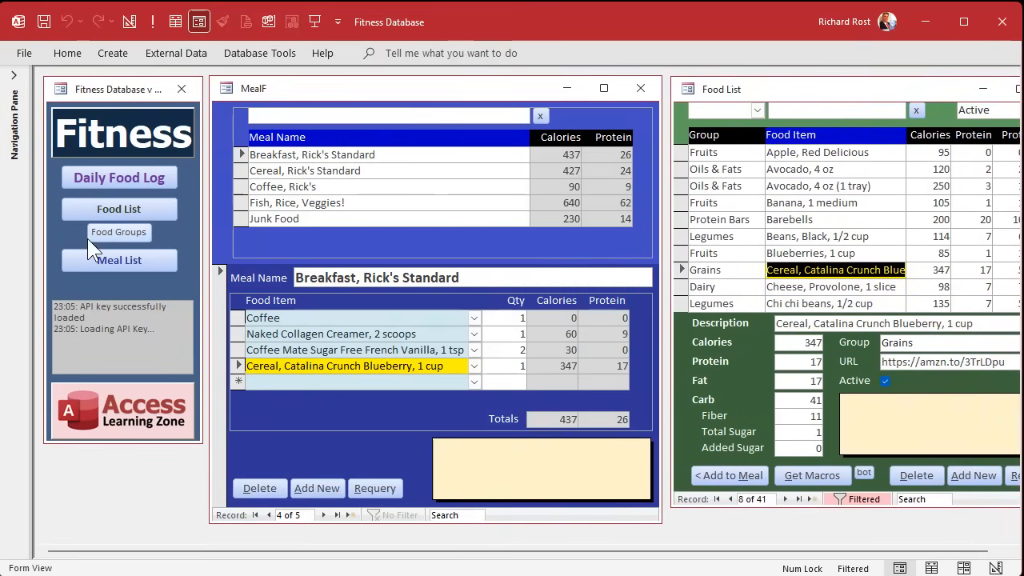
Close the Food List and meal forms and leave only the Daily Food Log open beside the main menu.
left_click(103, 178)
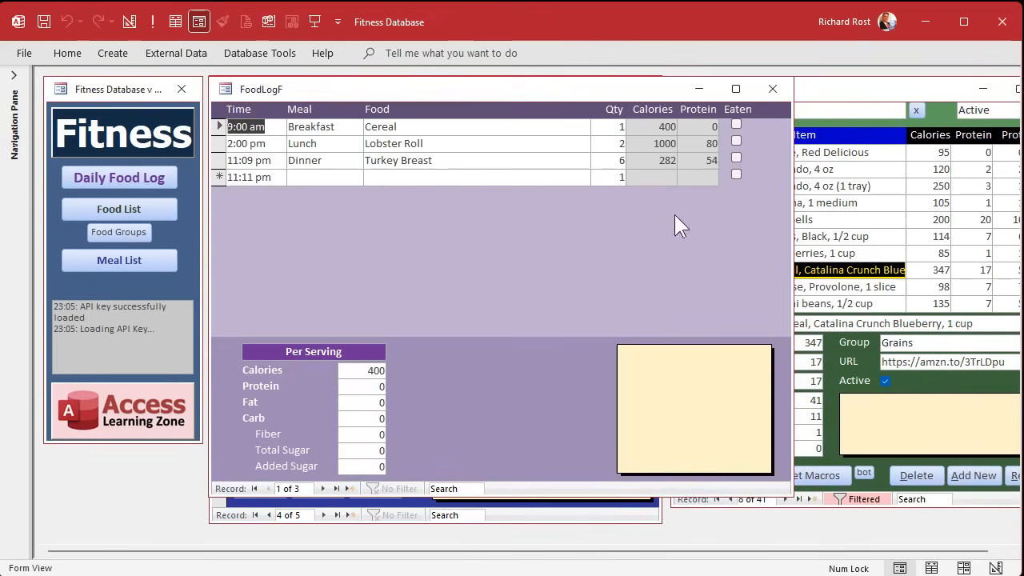
left_click(772, 89)
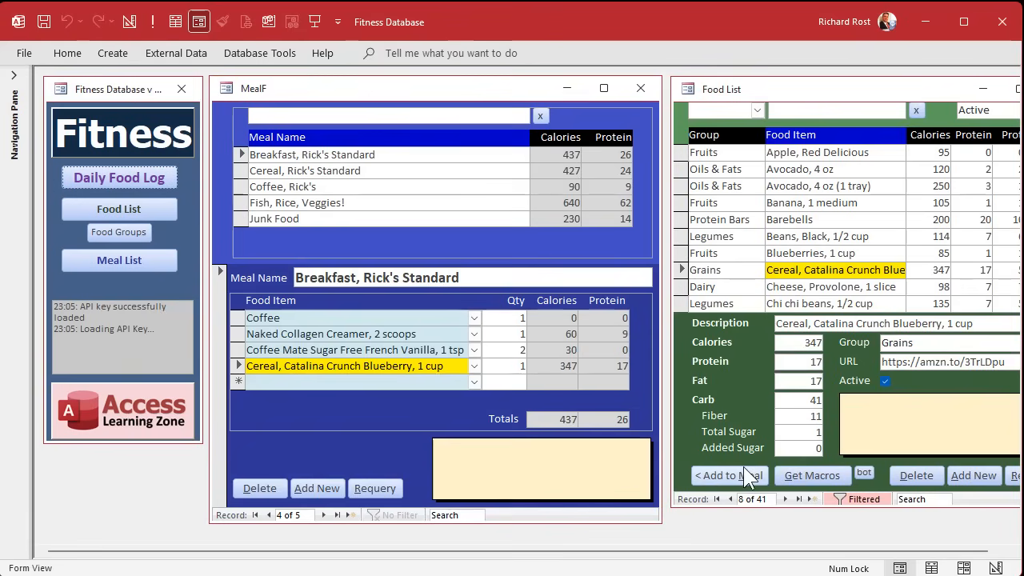
double_click(687, 89)
left_click(641, 88)
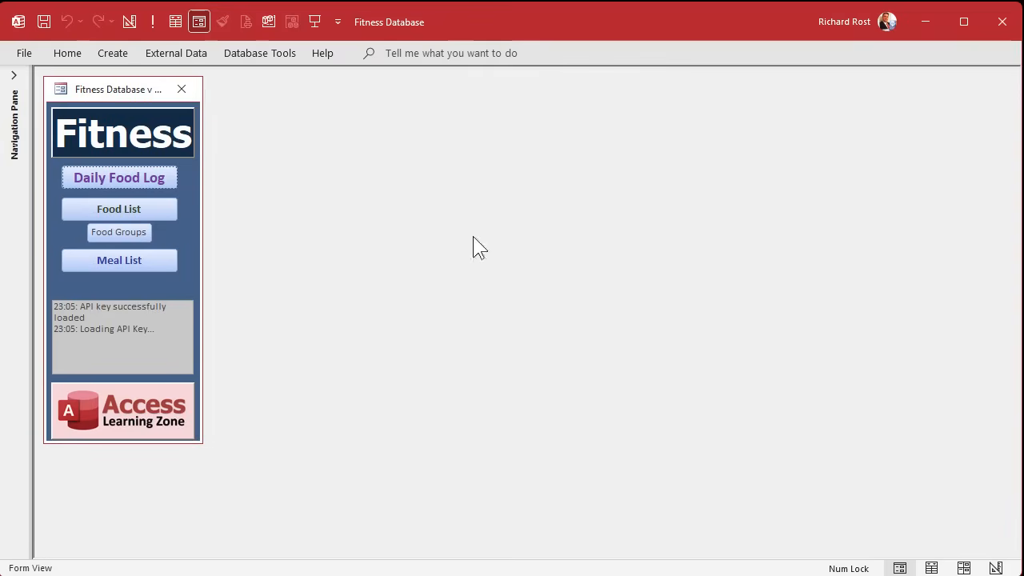
left_click(131, 174)
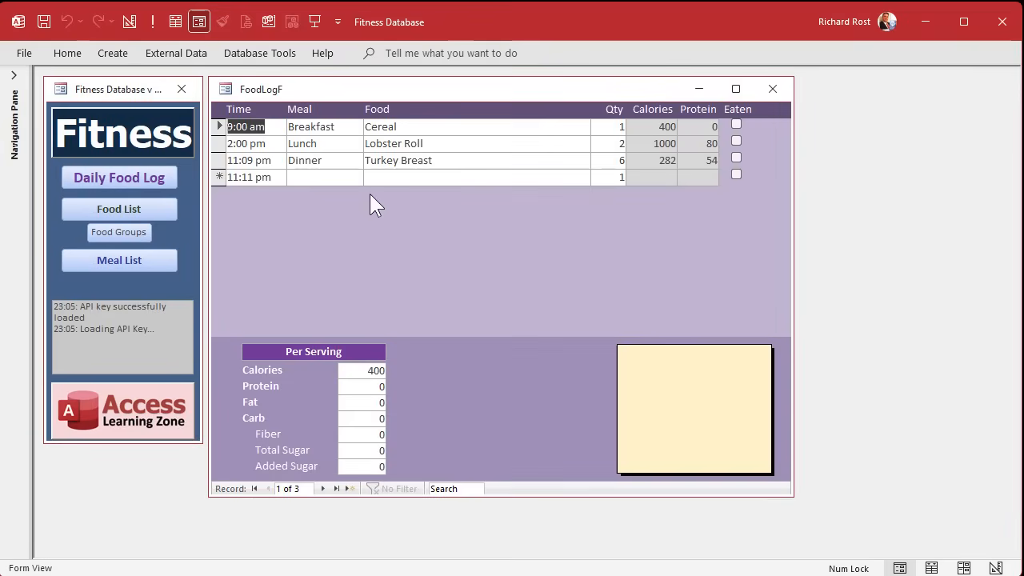